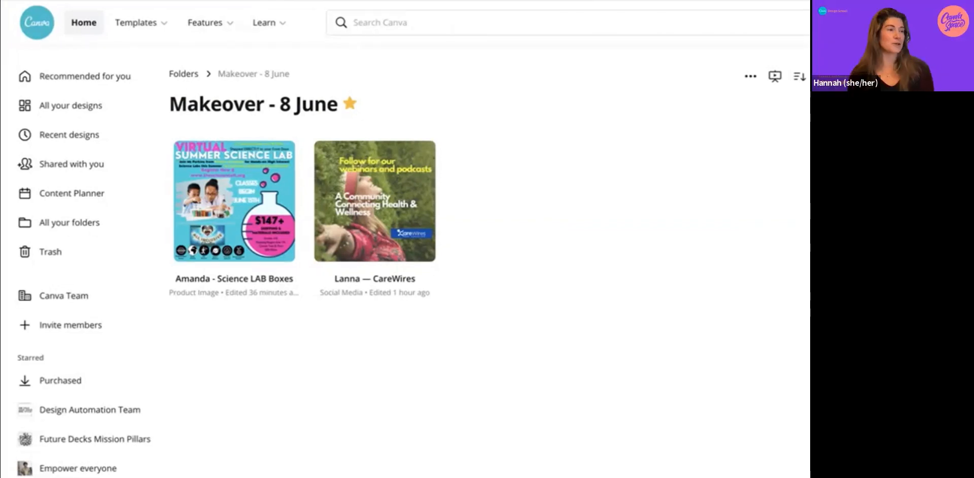
Open the CareWires social media design and go to the copy of the original on page 2.
{"action": "left_click", "coordinate": [374, 201]}
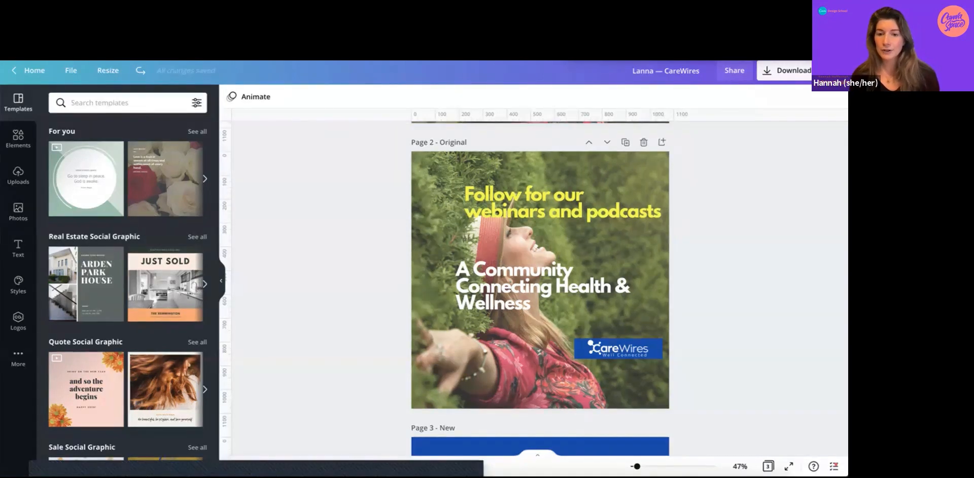
{"action": "scroll", "coordinate": [540, 279], "scroll_direction": "up", "scroll_amount": 5}
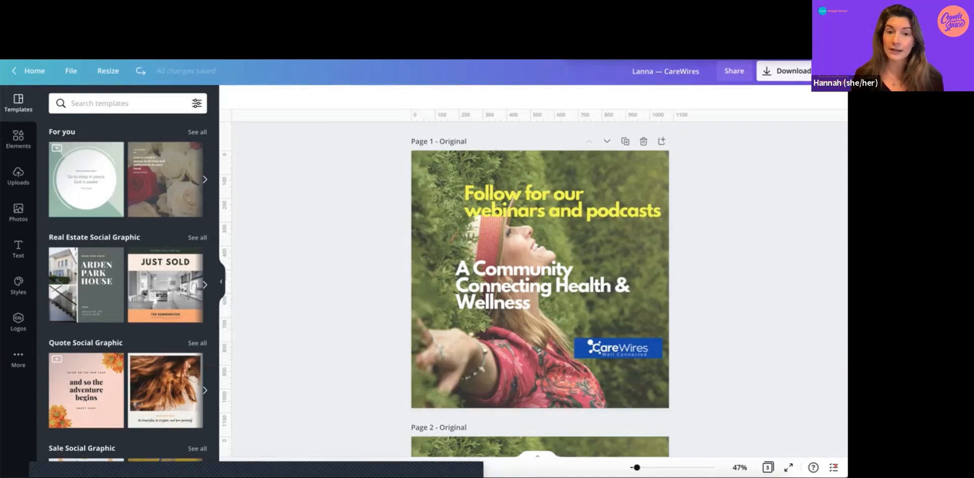
{"action": "scroll", "coordinate": [540, 279], "scroll_direction": "down", "scroll_amount": 1}
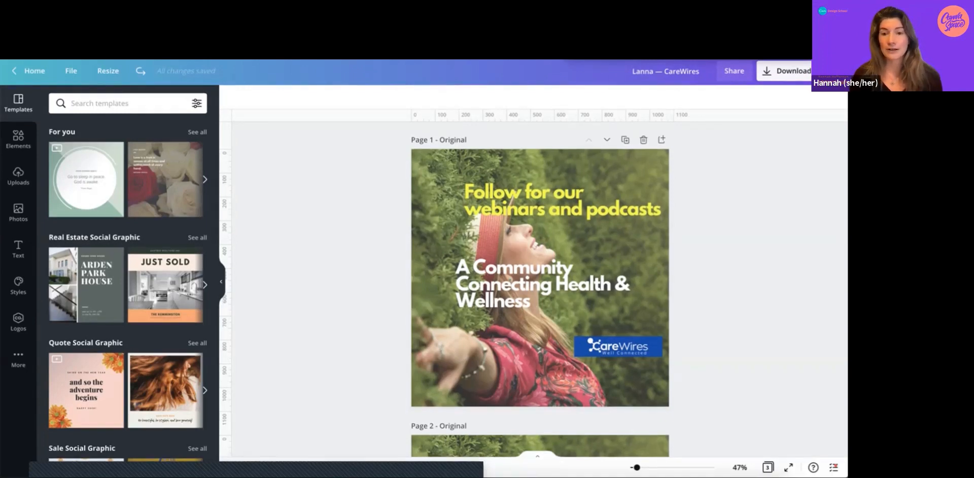
{"action": "scroll", "coordinate": [539, 279], "scroll_direction": "down", "scroll_amount": 5}
{"action": "scroll", "coordinate": [540, 279], "scroll_direction": "up", "scroll_amount": 1}
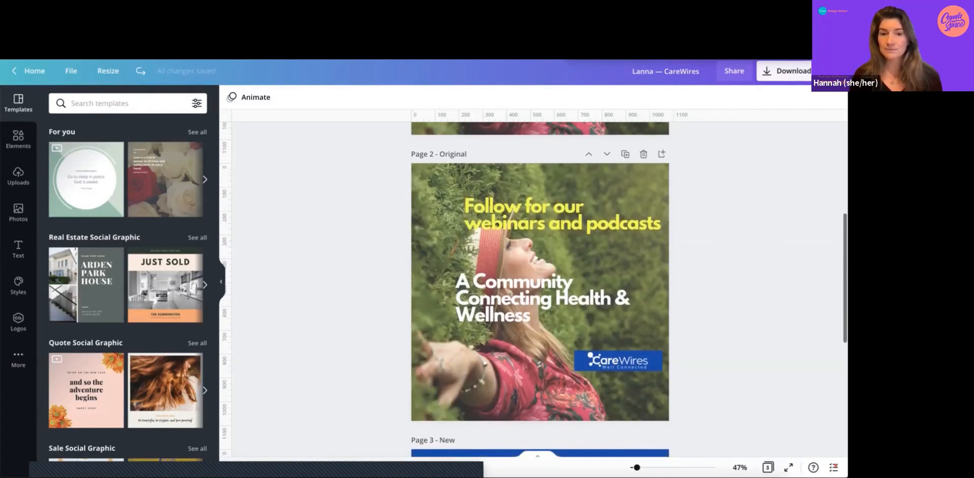
{"action": "scroll", "coordinate": [563, 211], "scroll_direction": "down", "scroll_amount": 1}
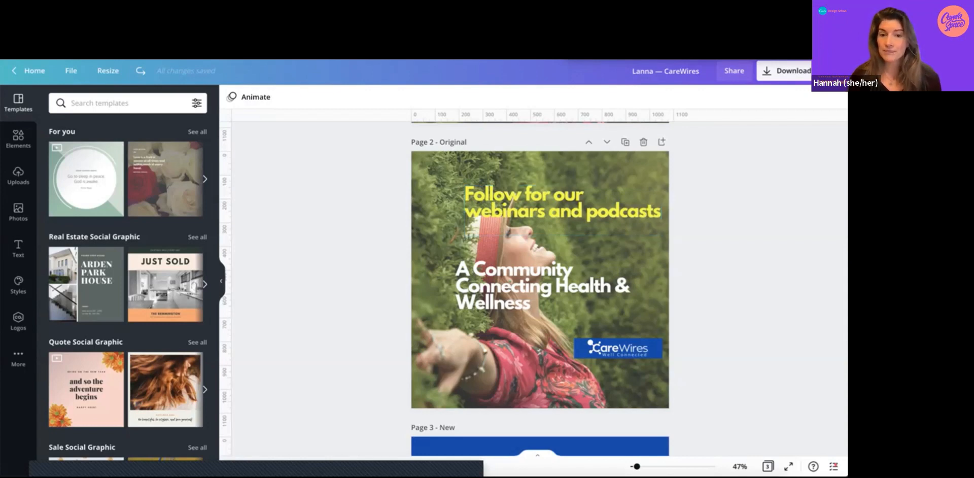
Ungroup the "A Community Connecting Health & Wellness" tagline on page 2 and delete the empty text box beneath it.
{"action": "left_click", "coordinate": [573, 205]}
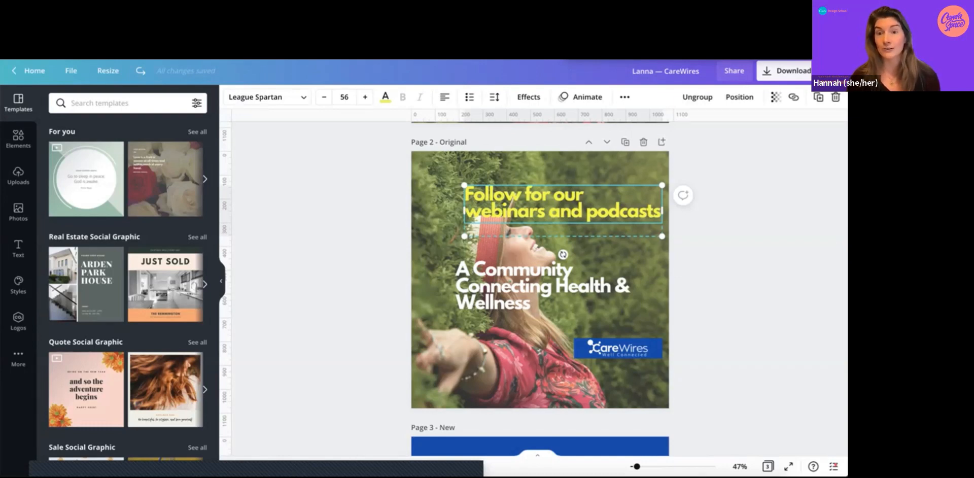
{"action": "left_click", "coordinate": [554, 287]}
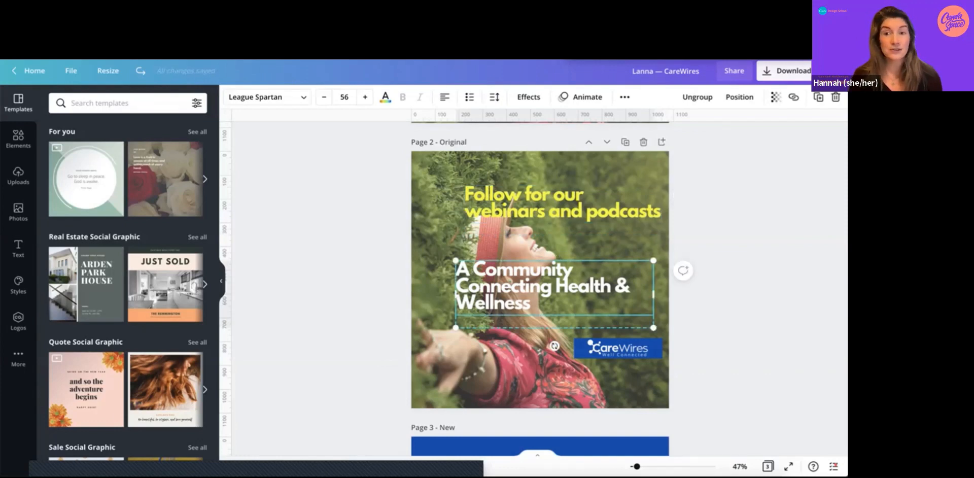
{"action": "left_click", "coordinate": [698, 97]}
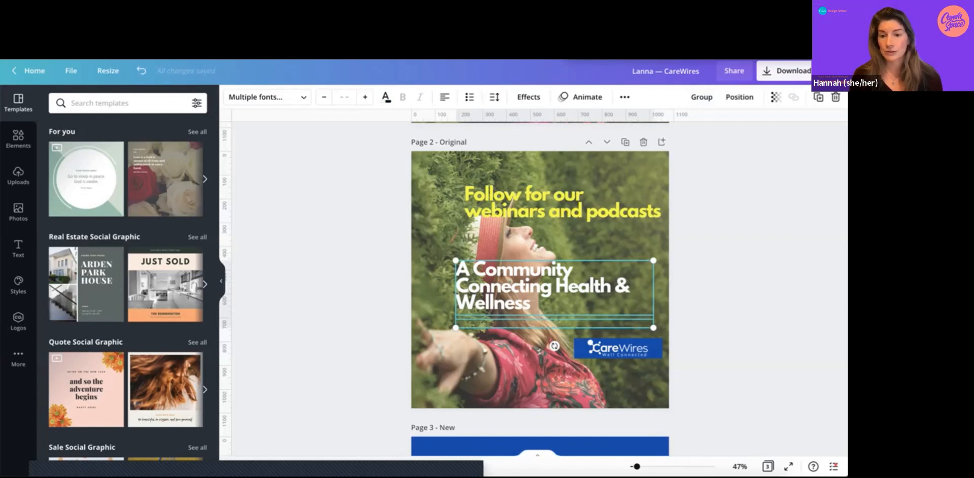
{"action": "left_click", "coordinate": [554, 323]}
{"action": "key", "text": "Delete"}
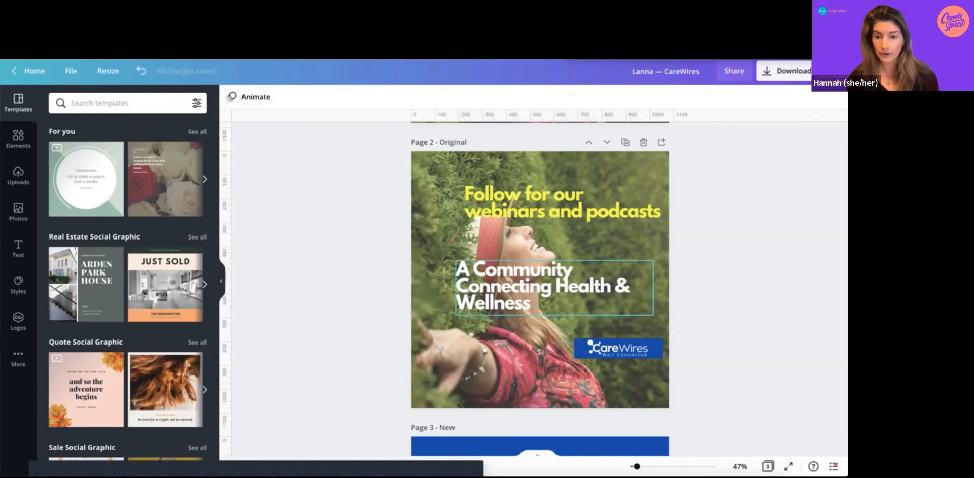
Shrink the tagline to one line at size 20.1 in the page's lower-left corner and lower the CareWires logo beside it.
{"action": "left_click", "coordinate": [554, 287]}
{"action": "mouse_move", "coordinate": [654, 261]}
{"action": "left_mouse_down"}
{"action": "mouse_move", "coordinate": [527, 296]}
{"action": "mouse_move", "coordinate": [498, 384]}
{"action": "mouse_move", "coordinate": [485, 387]}
{"action": "mouse_move", "coordinate": [580, 391]}
{"action": "left_mouse_up"}
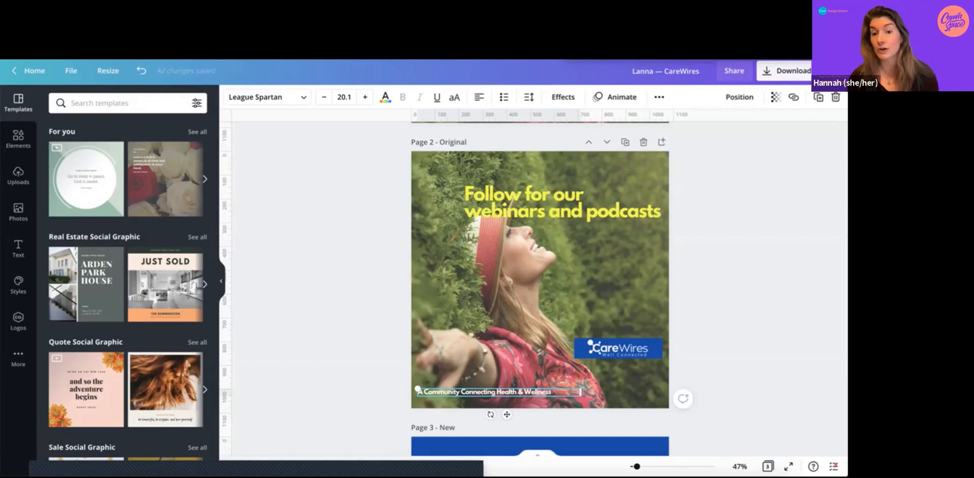
{"action": "key", "text": "Escape"}
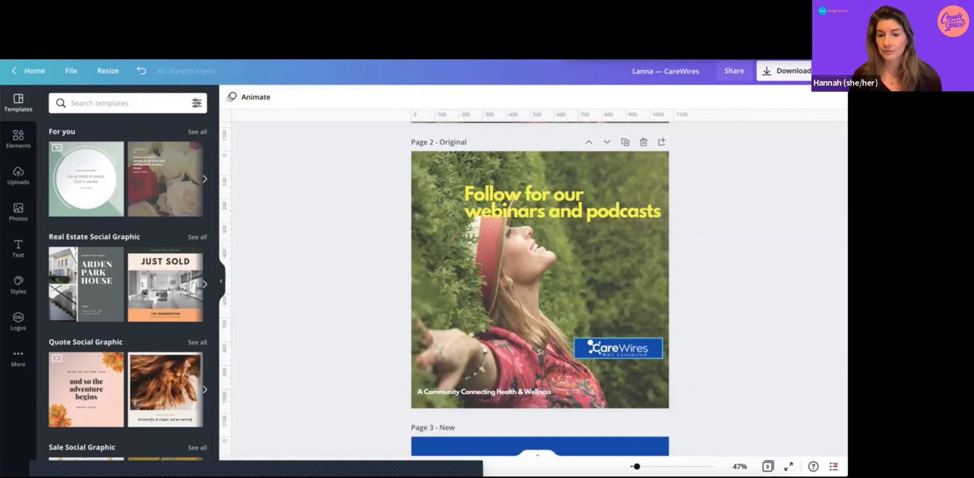
{"action": "left_click_drag", "start_coordinate": [618, 348], "coordinate": [618, 388]}
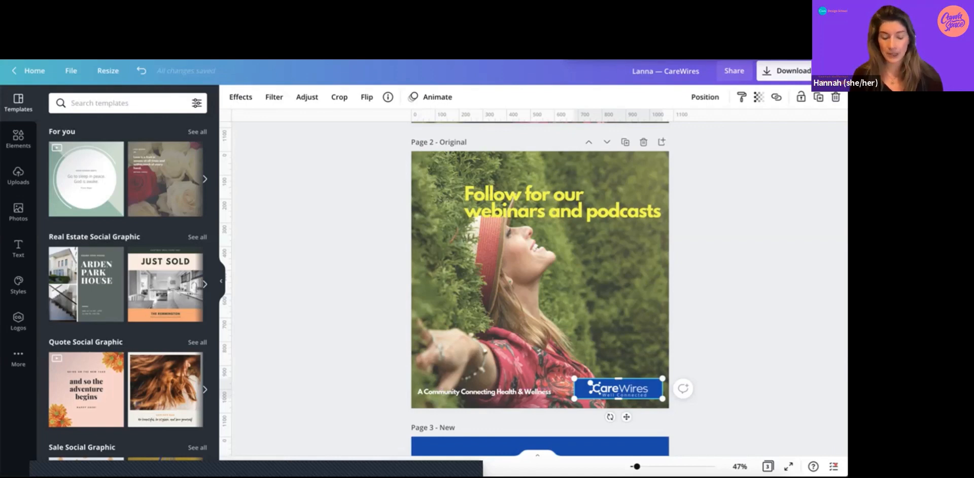
Paste the blue rectangle onto page 2, stretch it past both side edges, and place it along the page's bottom edge.
{"action": "left_click", "coordinate": [584, 305]}
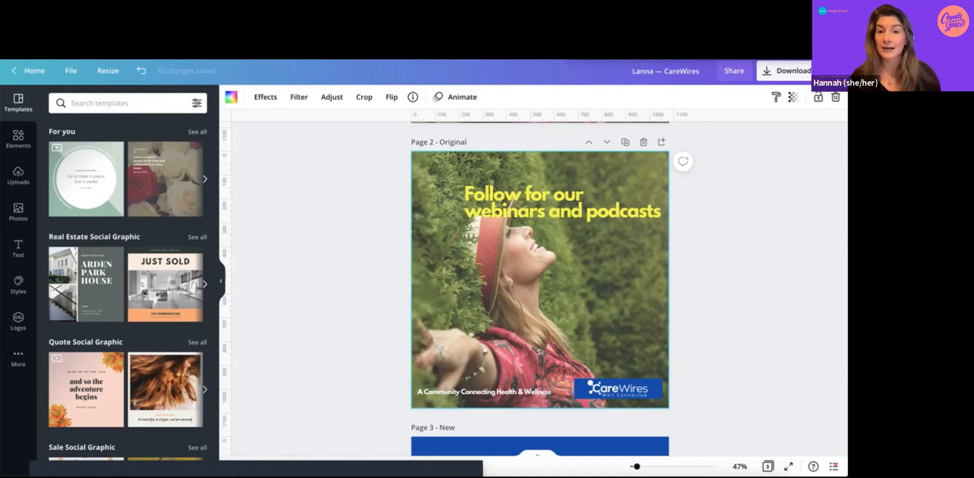
{"action": "key", "text": "ctrl+v"}
{"action": "left_click_drag", "start_coordinate": [540, 177], "coordinate": [540, 348]}
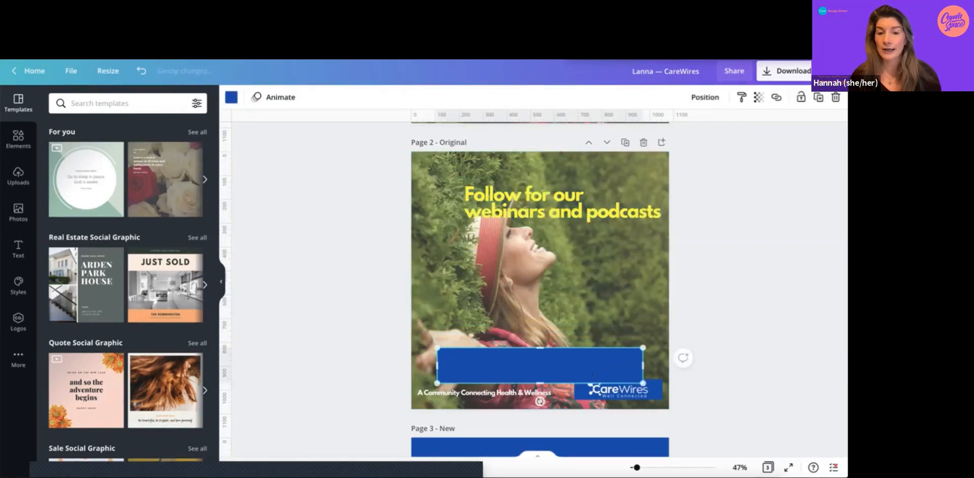
{"action": "left_click_drag", "start_coordinate": [437, 366], "coordinate": [405, 366]}
{"action": "left_click_drag", "start_coordinate": [643, 365], "coordinate": [677, 365]}
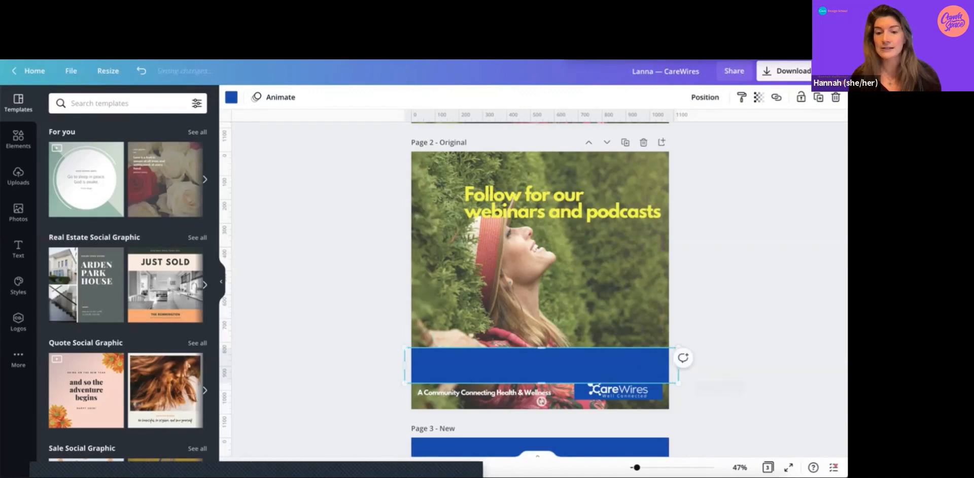
{"action": "left_click_drag", "start_coordinate": [541, 366], "coordinate": [541, 394]}
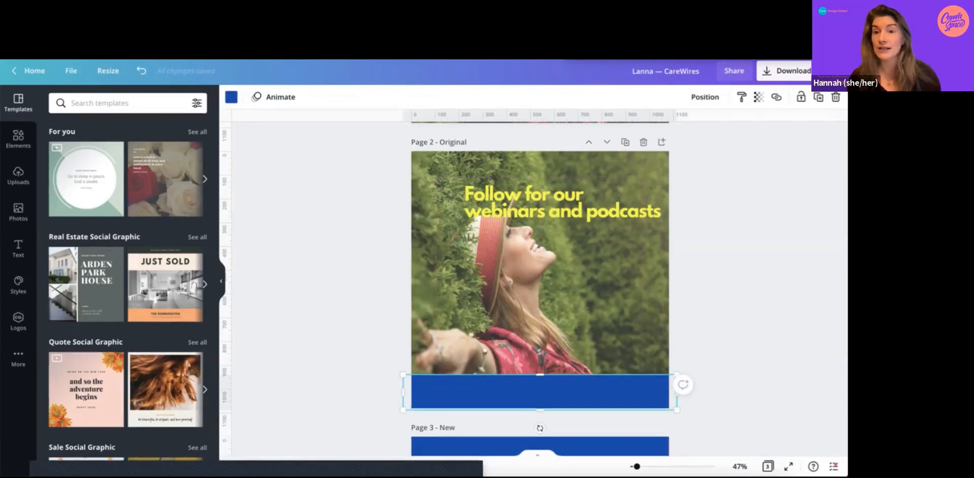
Send the blue bar backward behind the CareWires logo and adjust the logo's height within the bar.
{"action": "left_click", "coordinate": [705, 97]}
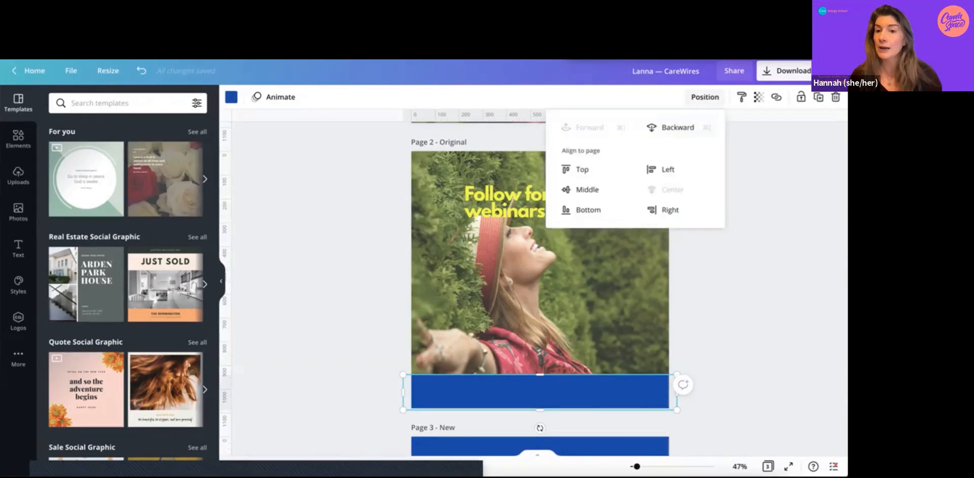
{"action": "left_click", "coordinate": [675, 127]}
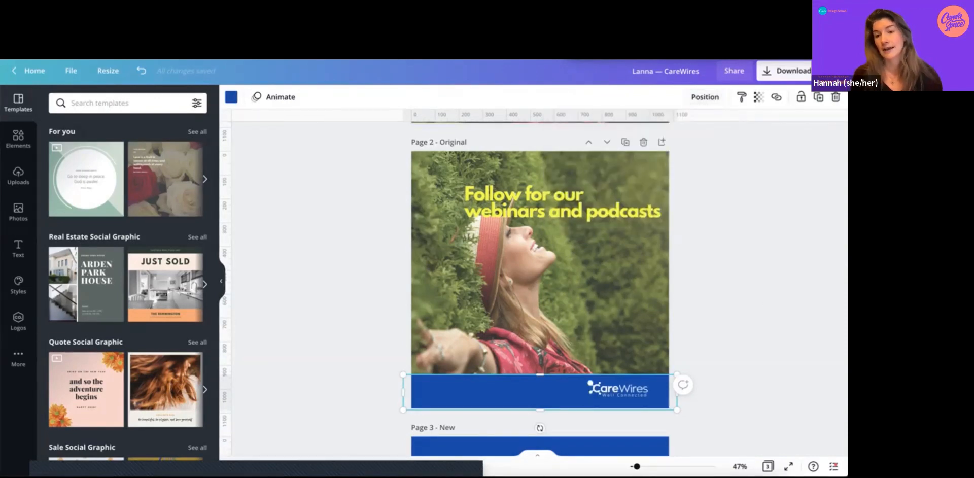
{"action": "left_click", "coordinate": [618, 390]}
{"action": "left_click_drag", "start_coordinate": [618, 389], "coordinate": [618, 393]}
{"action": "left_click", "coordinate": [736, 356]}
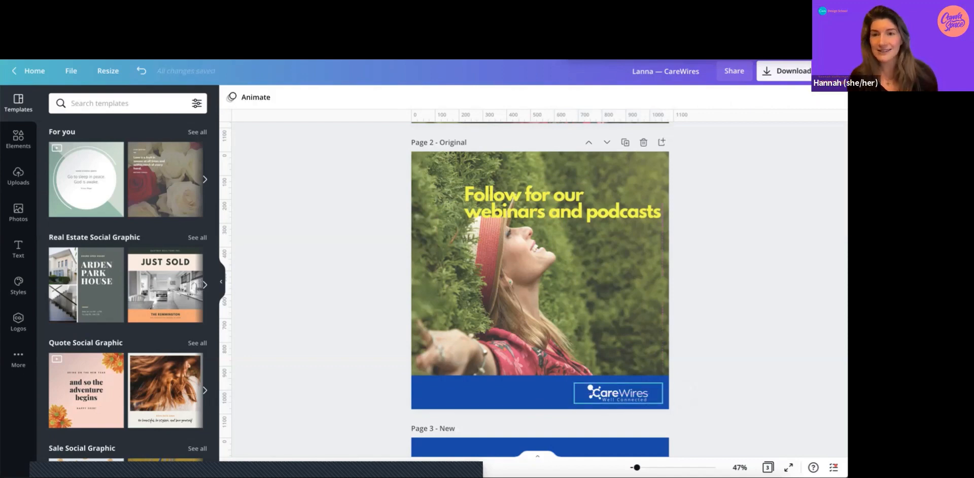
Send the blue bar further backward so it sits behind the white tagline text.
{"action": "left_click", "coordinate": [618, 393]}
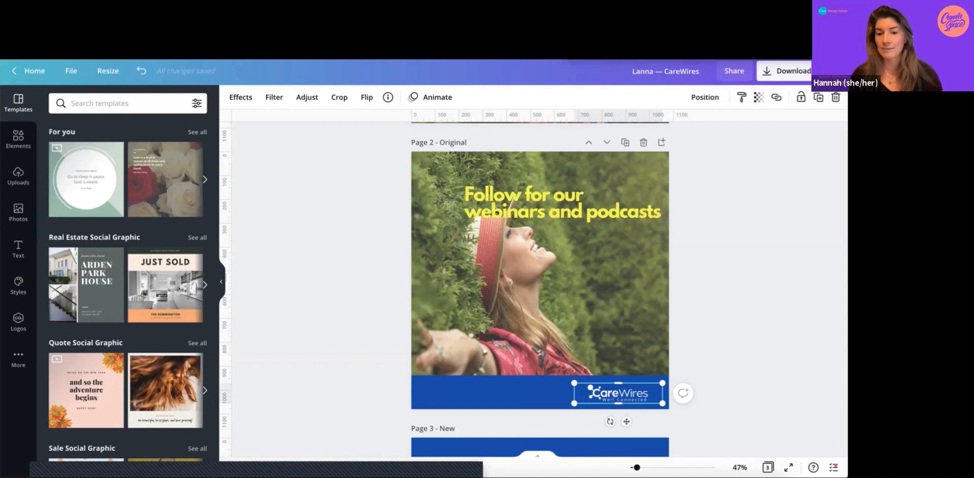
{"action": "left_click", "coordinate": [517, 393]}
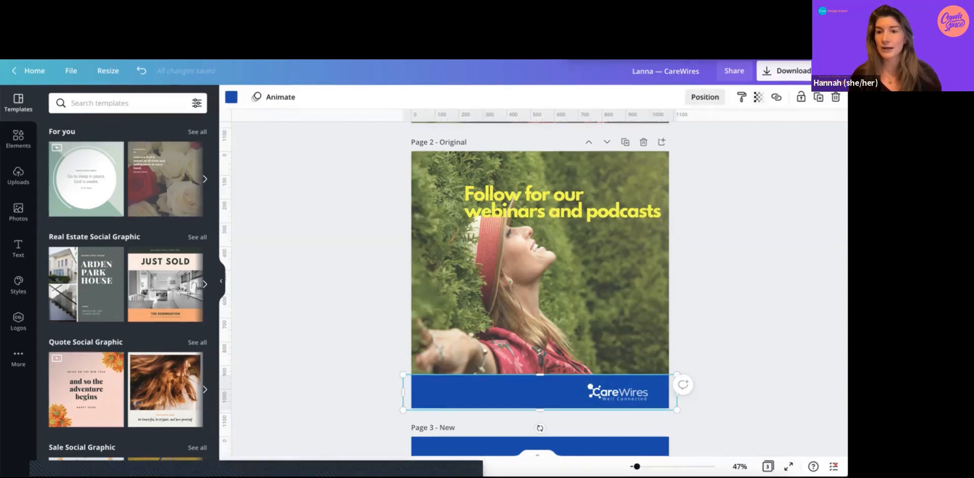
{"action": "left_click", "coordinate": [705, 97]}
{"action": "left_click", "coordinate": [687, 128]}
{"action": "left_click", "coordinate": [705, 97]}
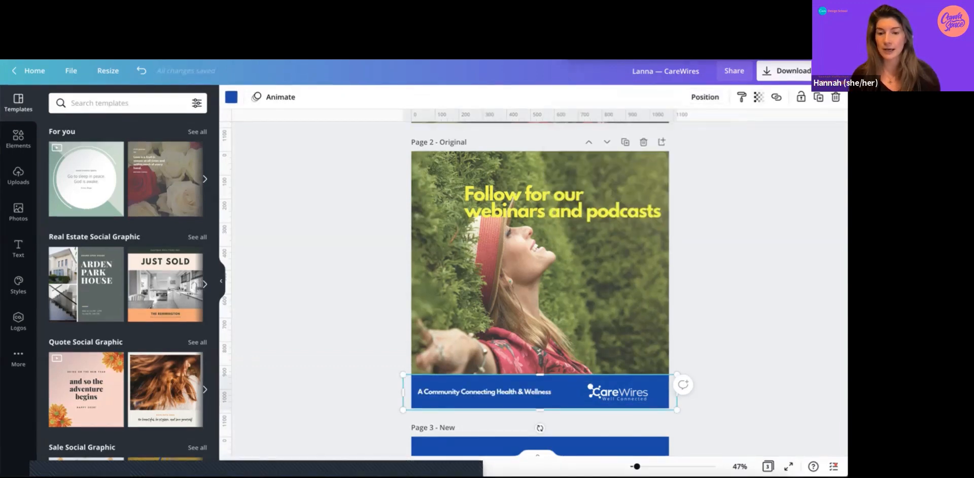
Shift the tagline slightly right in the blue bar and enlarge its text to size 22.5.
{"action": "left_click", "coordinate": [418, 390]}
{"action": "left_click_drag", "start_coordinate": [418, 390], "coordinate": [419, 390]}
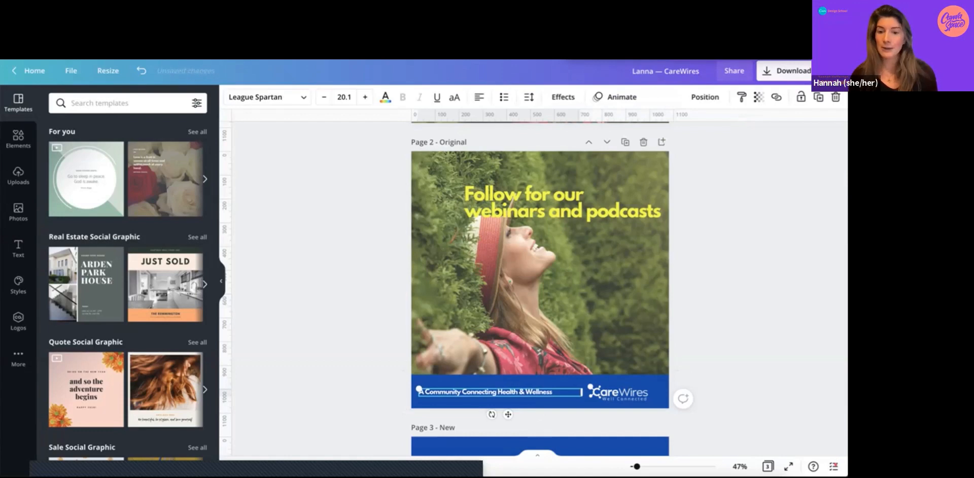
{"action": "left_click_drag", "start_coordinate": [582, 396], "coordinate": [601, 397]}
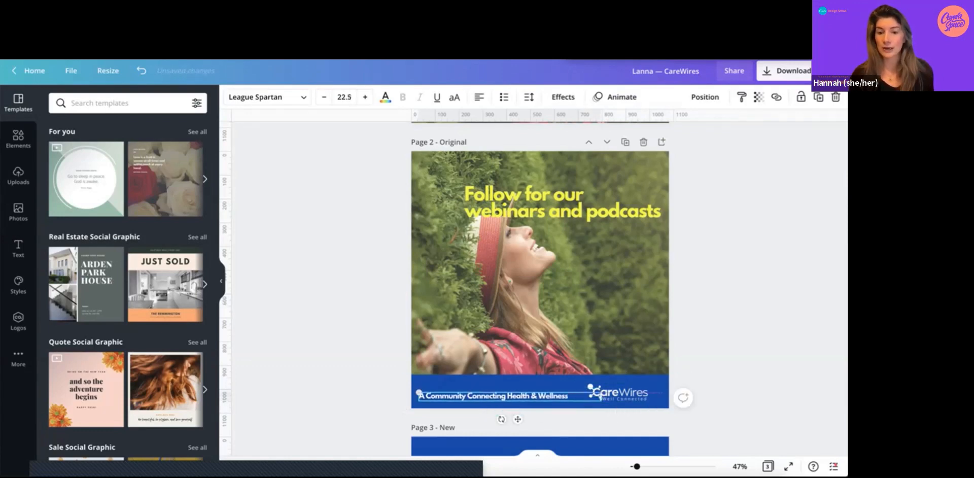
{"action": "left_click", "coordinate": [619, 391]}
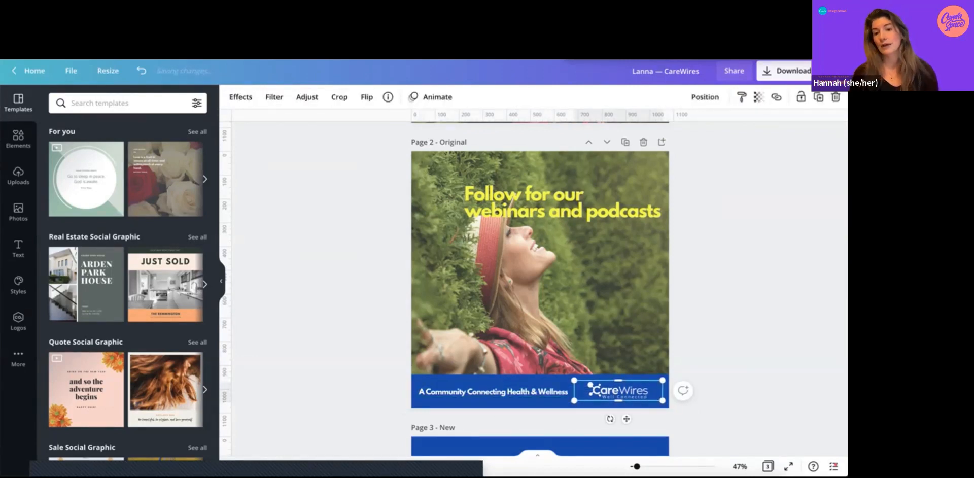
{"action": "key", "text": "Escape"}
Nudge the tagline right in small increments to widen its margin from the page's left edge.
{"action": "left_click", "coordinate": [495, 391]}
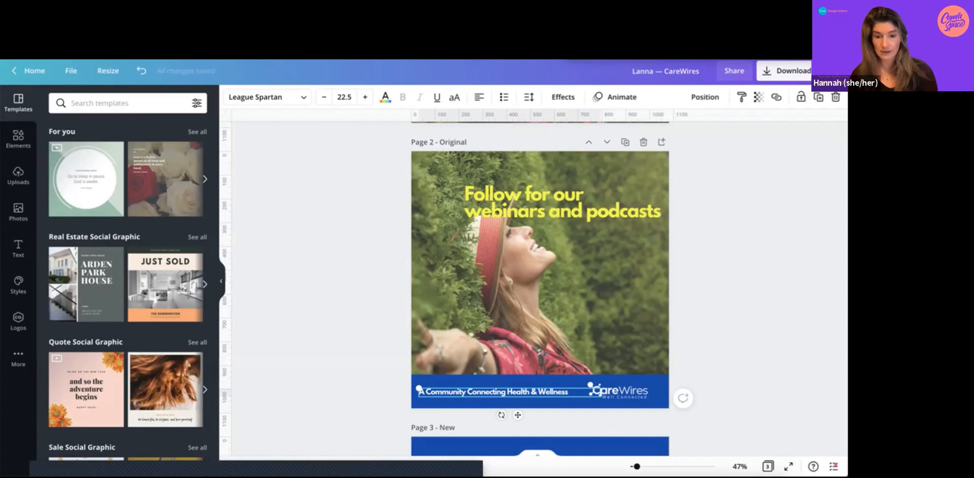
{"action": "key", "text": "Right"}
{"action": "key", "text": "Right"}
{"action": "key", "text": "Right"}
{"action": "key", "text": "Right"}
{"action": "key", "text": "Right"}
{"action": "key", "text": "Right"}
{"action": "key", "text": "Right"}
{"action": "key", "text": "Right"}
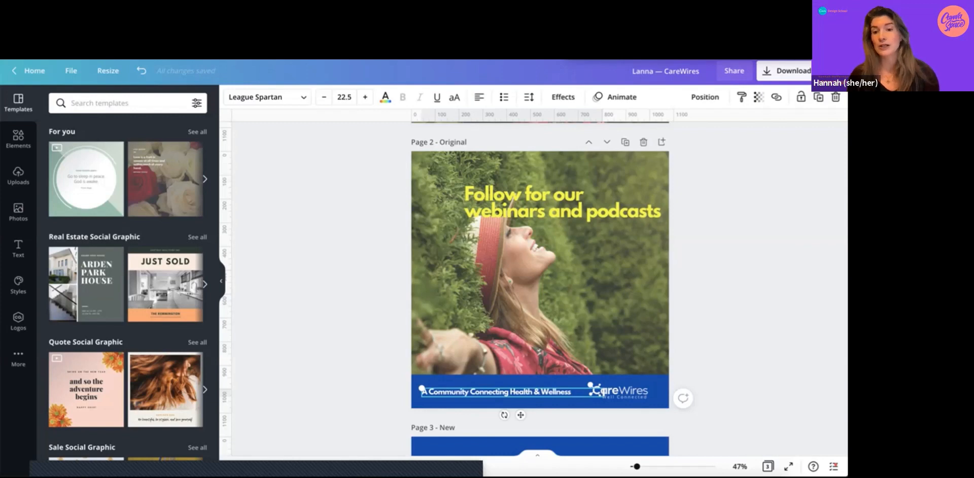
{"action": "key", "text": "Right"}
{"action": "key", "text": "Right"}
{"action": "key", "text": "Right"}
{"action": "key", "text": "Right"}
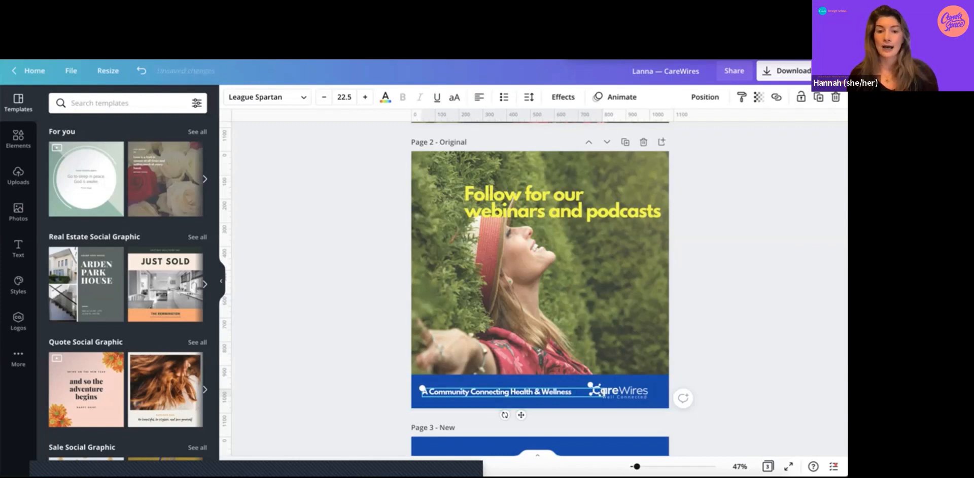
{"action": "key", "text": "Right"}
{"action": "key", "text": "Right"}
{"action": "key", "text": "Right"}
{"action": "key", "text": "Right"}
Nudge the CareWires logo right in small increments to separate it from the tagline and balance the side margins.
{"action": "left_click", "coordinate": [619, 390]}
{"action": "key", "text": "Right"}
{"action": "key", "text": "Right"}
{"action": "key", "text": "Right"}
{"action": "key", "text": "Right"}
{"action": "key", "text": "Right"}
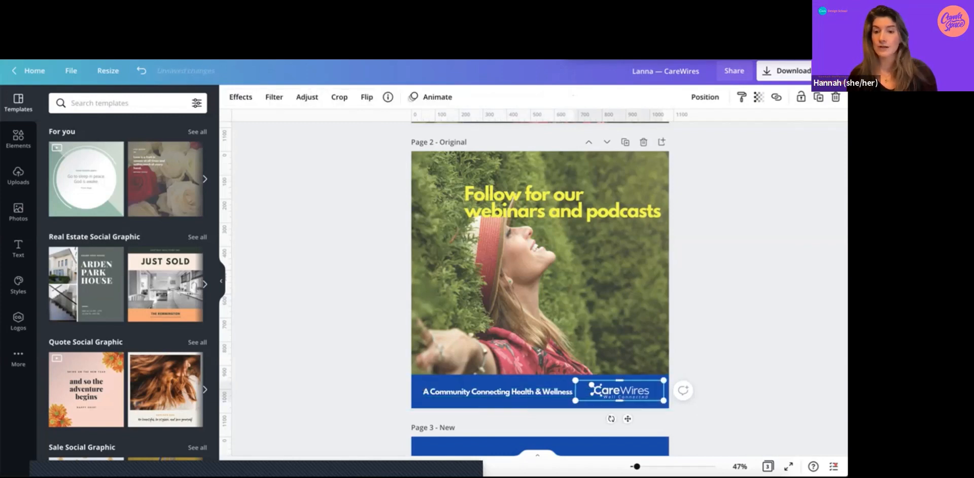
{"action": "key", "text": "Right"}
{"action": "key", "text": "Right"}
{"action": "key", "text": "Right"}
{"action": "key", "text": "Right"}
{"action": "key", "text": "Right"}
{"action": "key", "text": "Right"}
{"action": "key", "text": "Right"}
{"action": "key", "text": "Right"}
{"action": "key", "text": "Right"}
{"action": "key", "text": "Right"}
{"action": "key", "text": "Right"}
{"action": "key", "text": "Right"}
{"action": "key", "text": "Right"}
{"action": "key", "text": "Right"}
{"action": "key", "text": "Right"}
{"action": "key", "text": "Right"}
{"action": "key", "text": "Right"}
{"action": "key", "text": "Right"}
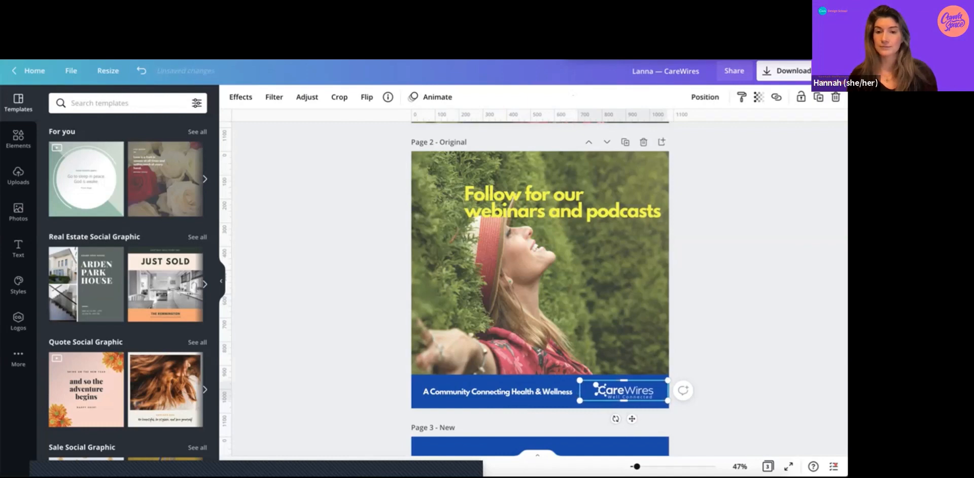
{"action": "key", "text": "Right"}
{"action": "key", "text": "Escape"}
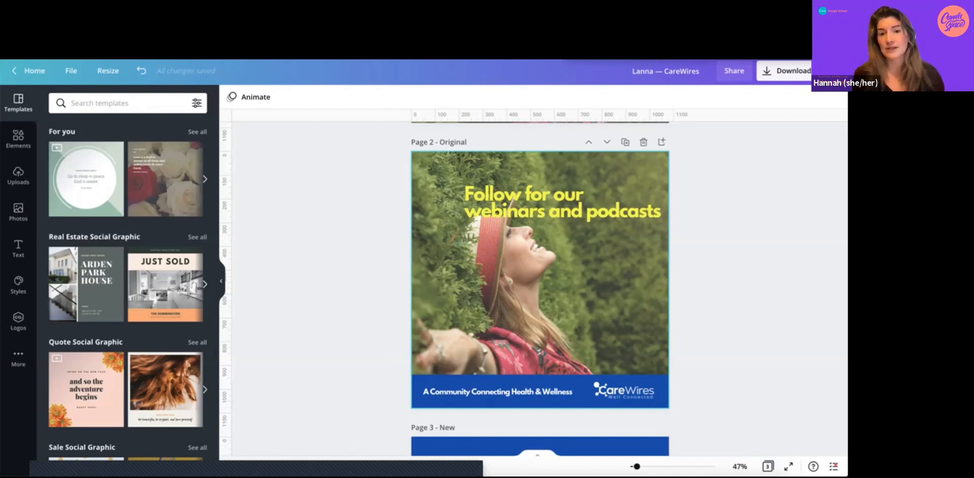
Reposition the background photo within its crop so the woman sits on the page's left side, leaving greenery on the right.
{"action": "double_click", "coordinate": [540, 285]}
{"action": "left_click_drag", "start_coordinate": [540, 284], "coordinate": [501, 269]}
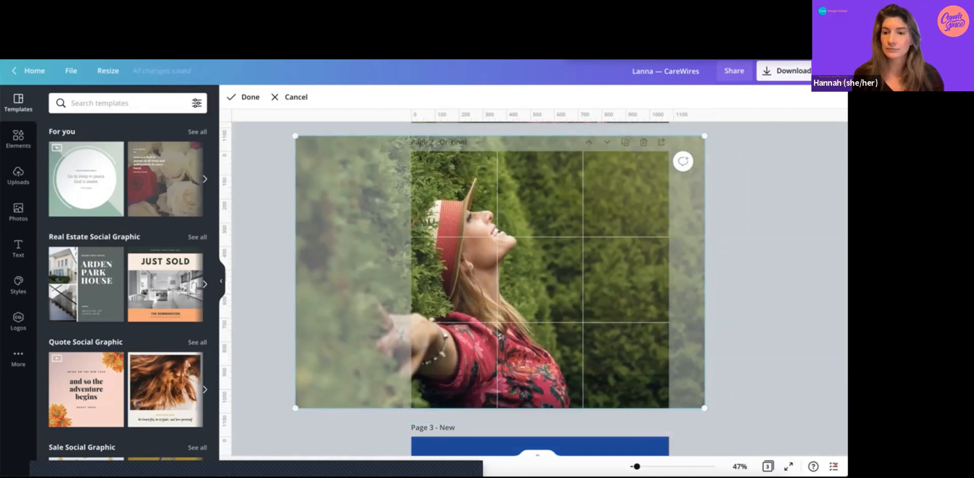
{"action": "left_click", "coordinate": [746, 203]}
Right-align the yellow headline, narrow its box so the text wraps onto three lines, and move it above the logo beside the woman.
{"action": "left_click", "coordinate": [563, 211]}
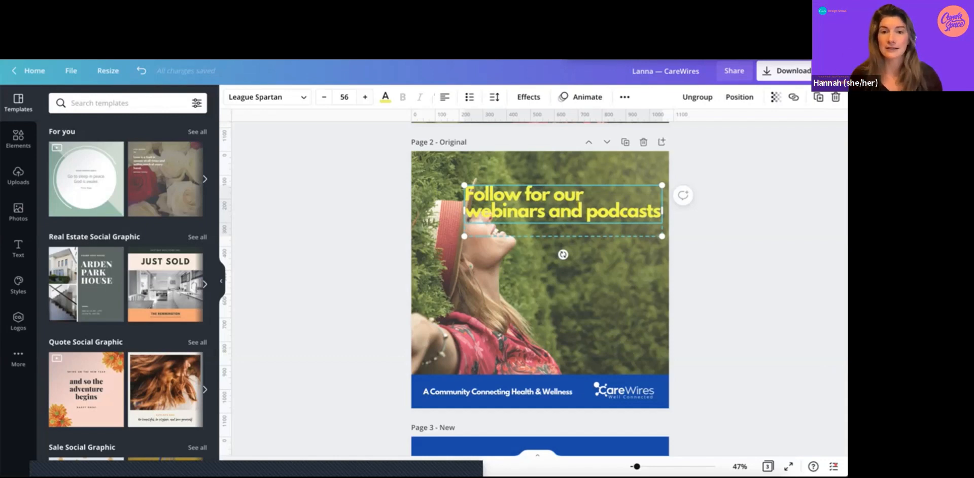
{"action": "left_click", "coordinate": [445, 96]}
{"action": "left_click", "coordinate": [445, 97]}
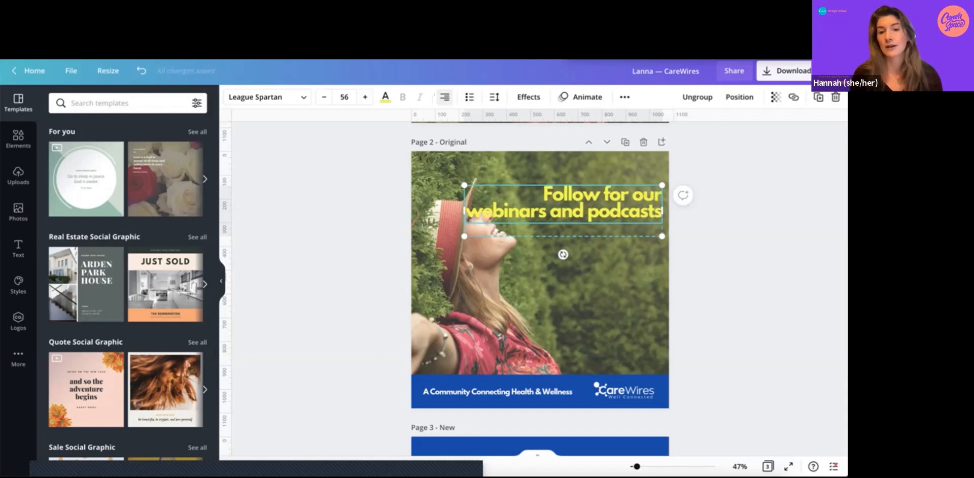
{"action": "left_click_drag", "start_coordinate": [464, 211], "coordinate": [520, 211]}
{"action": "left_click_drag", "start_coordinate": [591, 203], "coordinate": [586, 292]}
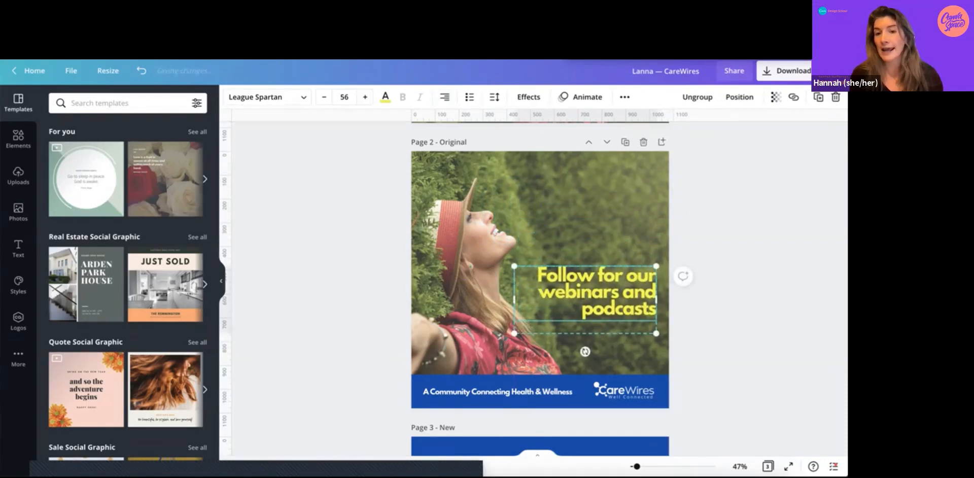
Change the color of the headline "Follow for our webinars and podcasts" from the second page to white.
{"action": "double_click", "coordinate": [586, 292]}
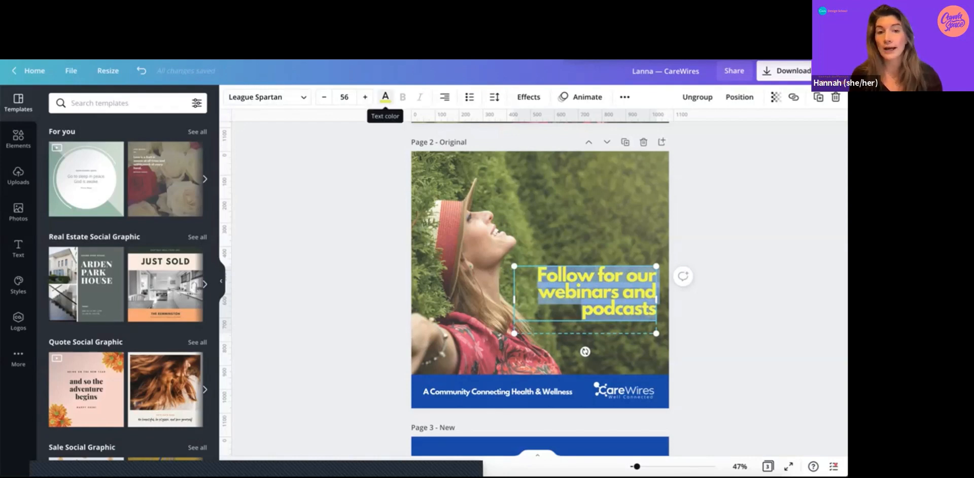
{"action": "left_click", "coordinate": [385, 96]}
{"action": "left_click", "coordinate": [169, 150]}
{"action": "left_click", "coordinate": [386, 96]}
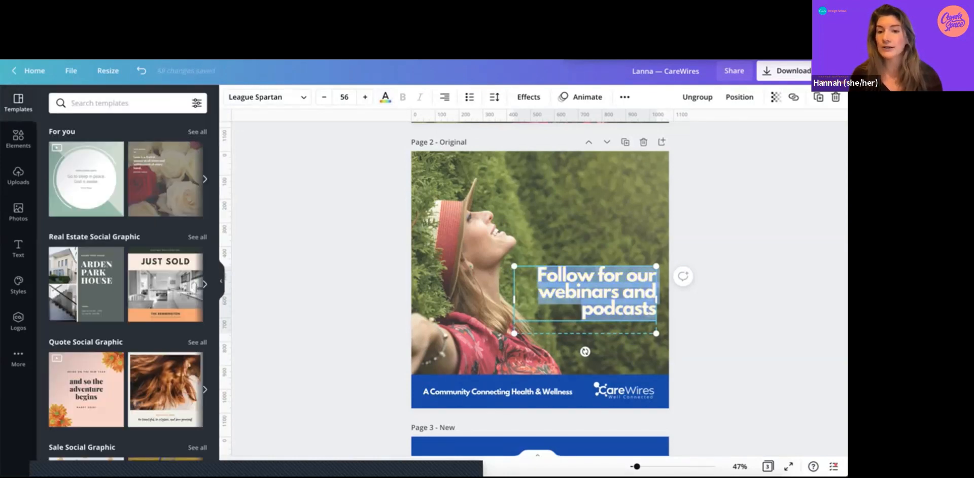
{"action": "left_click", "coordinate": [799, 250]}
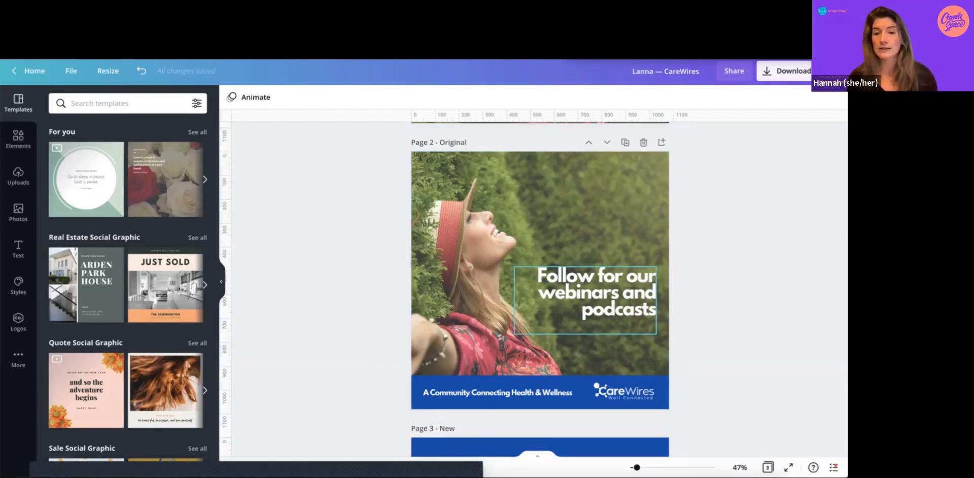
Move the white headline straight down so it sits just above the blue footer bar.
{"action": "left_click_drag", "start_coordinate": [596, 293], "coordinate": [597, 322]}
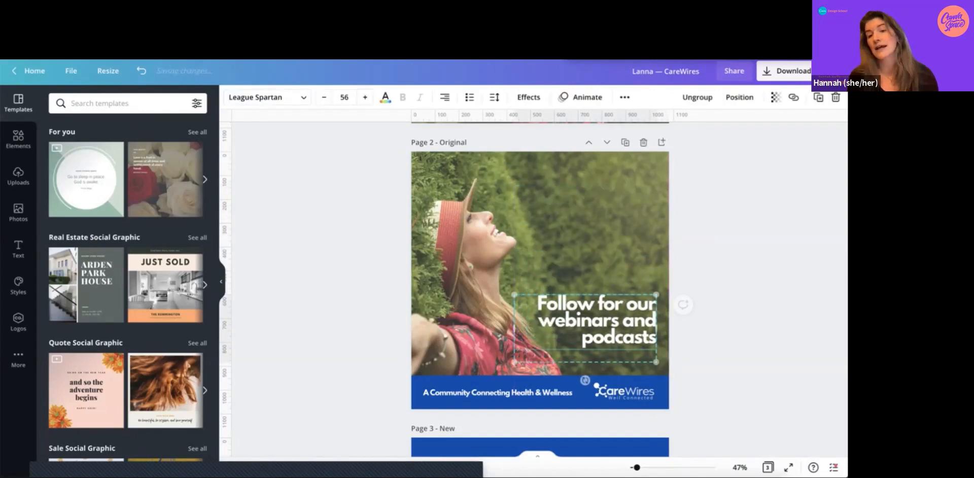
{"action": "left_click", "coordinate": [599, 234]}
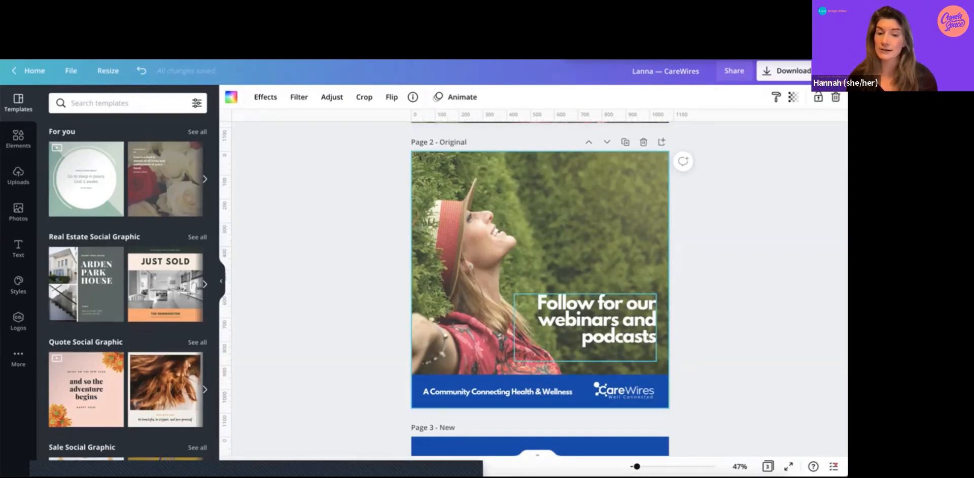
{"action": "key", "text": "Escape"}
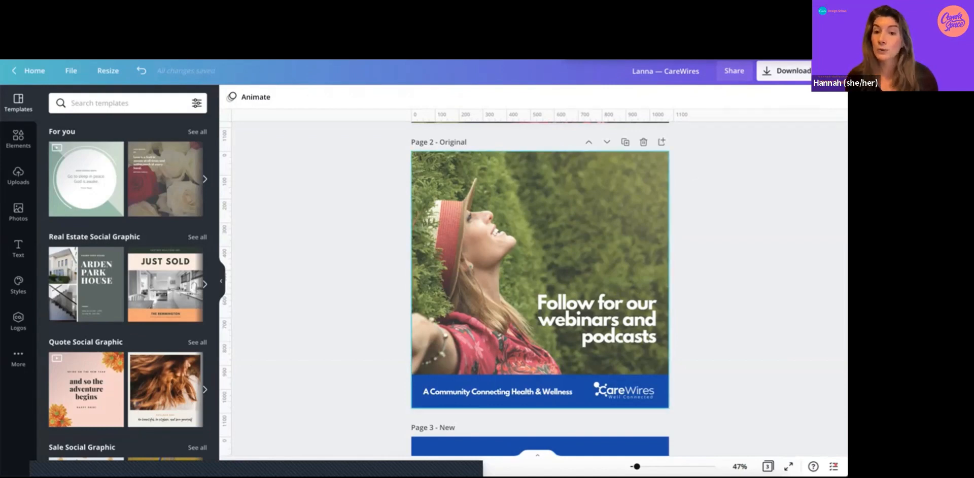
Apply the Photogenic effect Myst to the background photo on page 2.
{"action": "left_click", "coordinate": [540, 264]}
{"action": "left_click", "coordinate": [266, 96]}
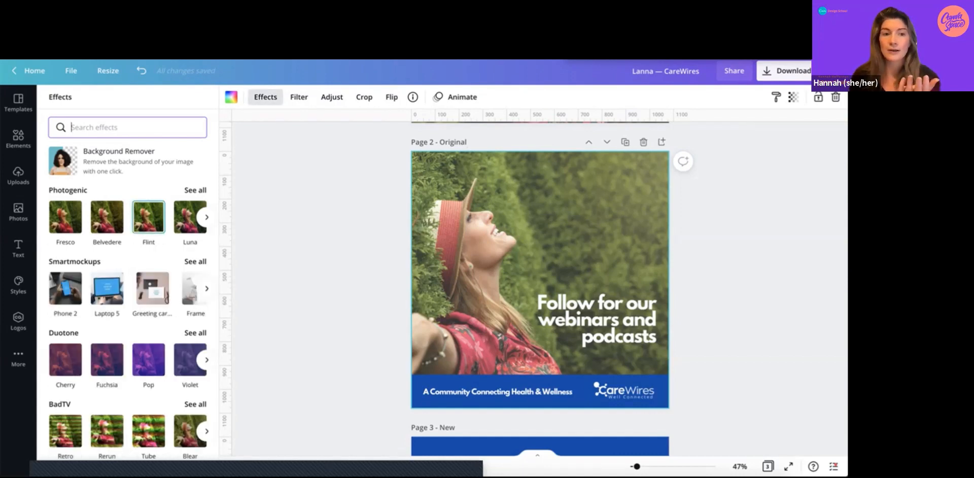
{"action": "left_click", "coordinate": [195, 190]}
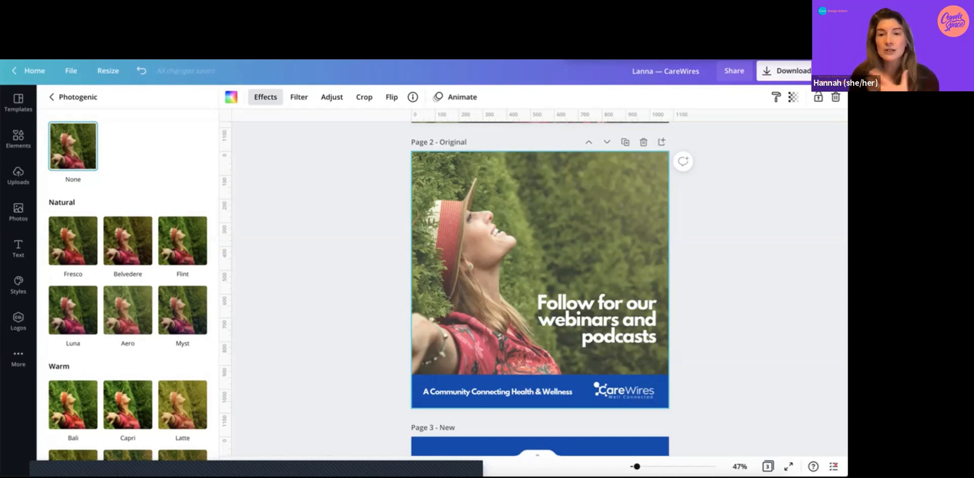
{"action": "scroll", "coordinate": [182, 216], "scroll_direction": "down", "scroll_amount": 3}
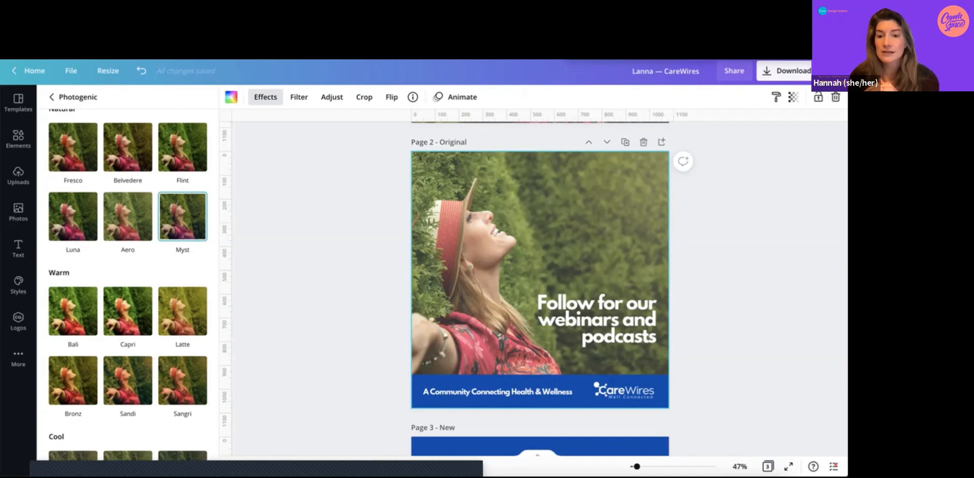
{"action": "left_click", "coordinate": [183, 216]}
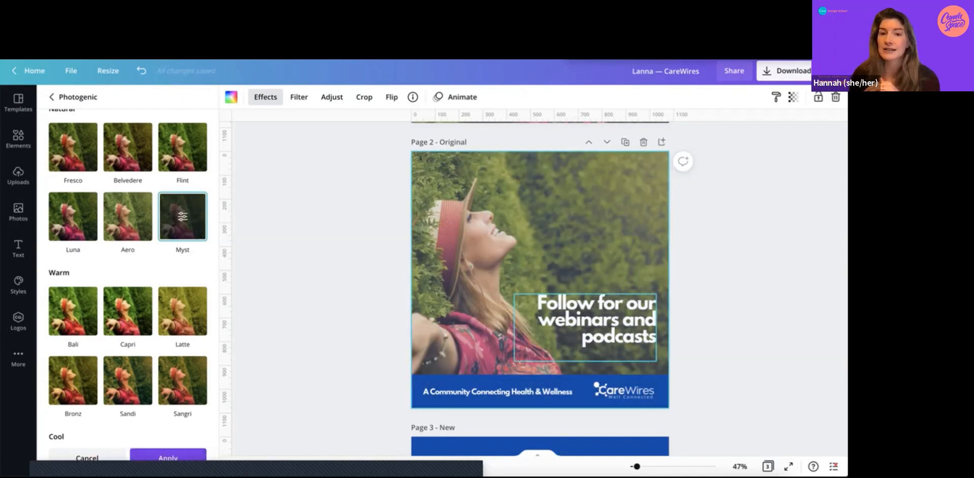
{"action": "left_click", "coordinate": [168, 456]}
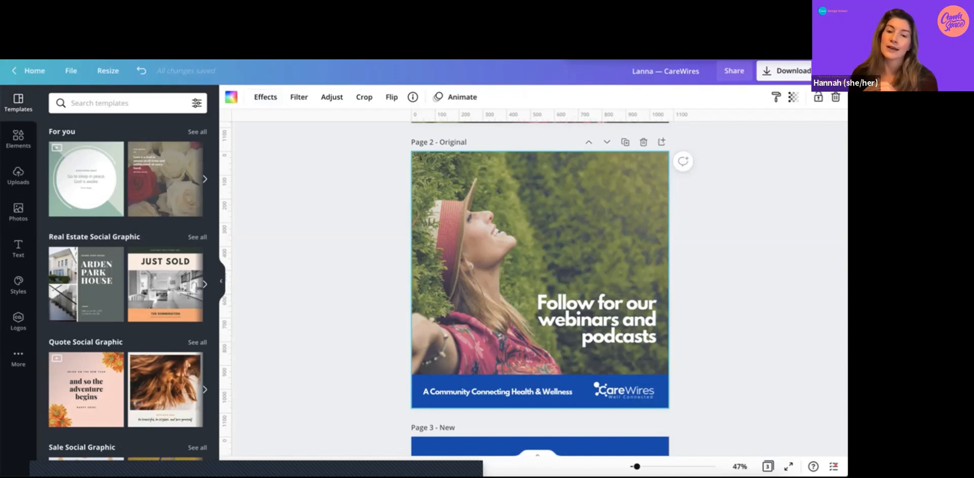
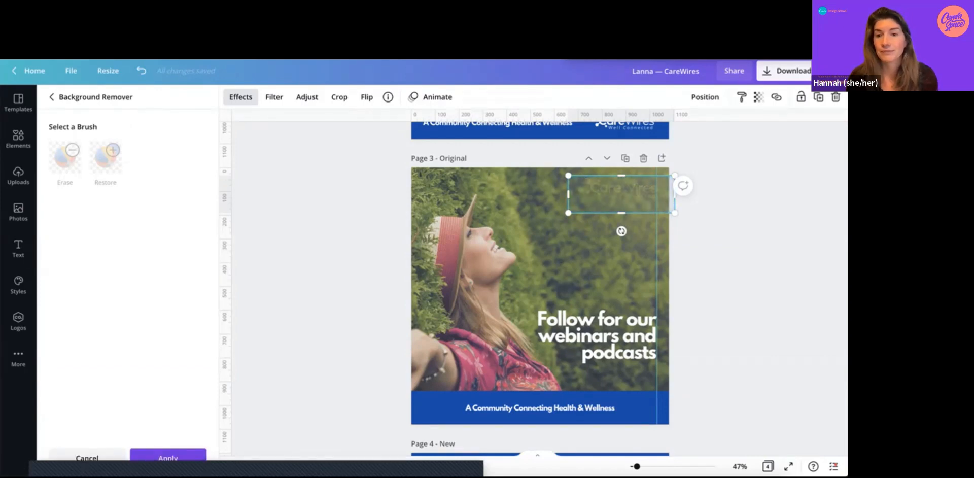
Remove the background of the CareWires logo on page 3 and enlarge it to line up with the right margin guide.
{"action": "left_click", "coordinate": [168, 457]}
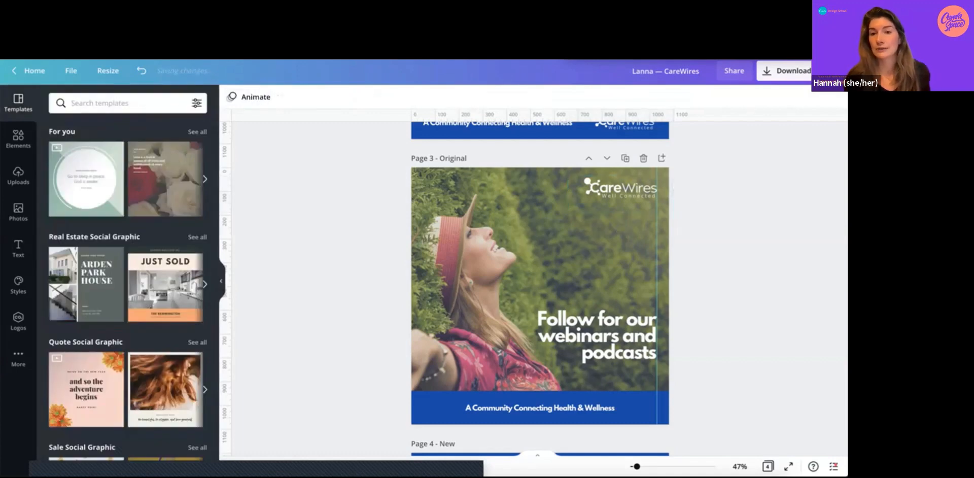
{"action": "left_click_drag", "start_coordinate": [569, 212], "coordinate": [540, 221]}
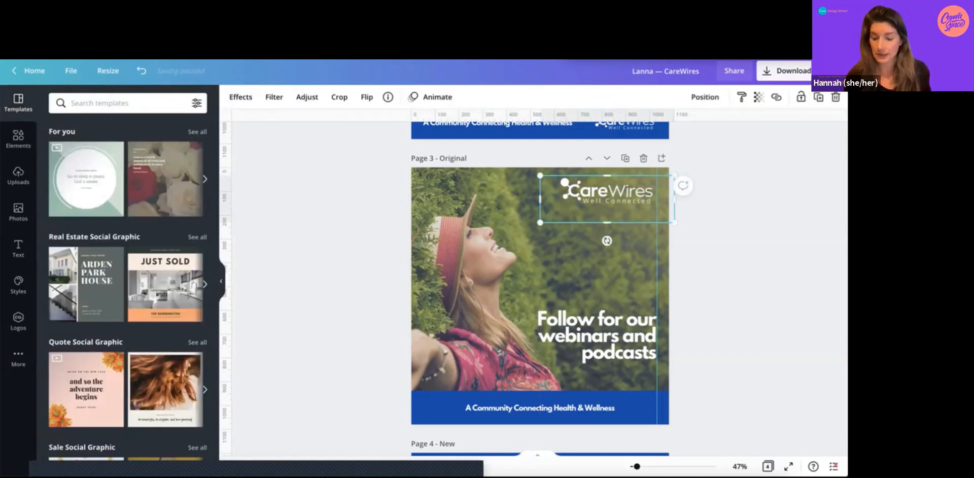
{"action": "key", "text": "shift+Right"}
{"action": "key", "text": "shift+Right"}
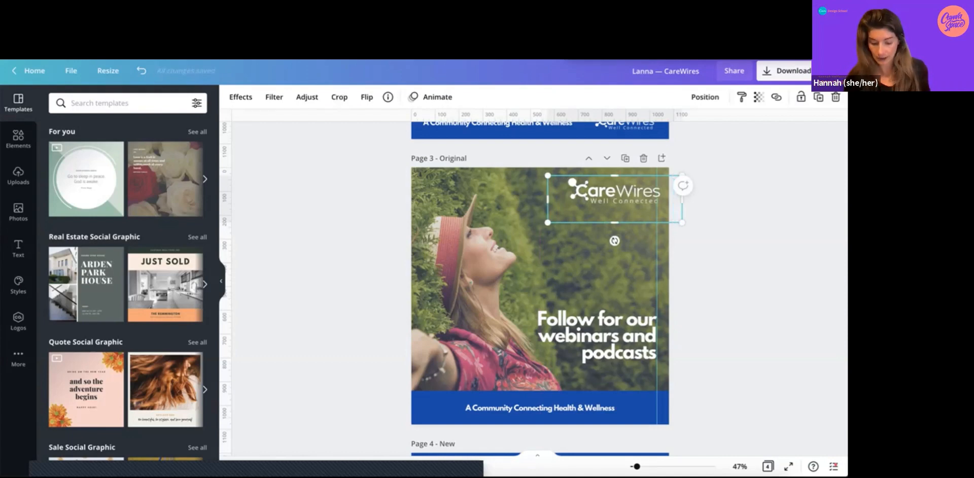
{"action": "key", "text": "shift+Left"}
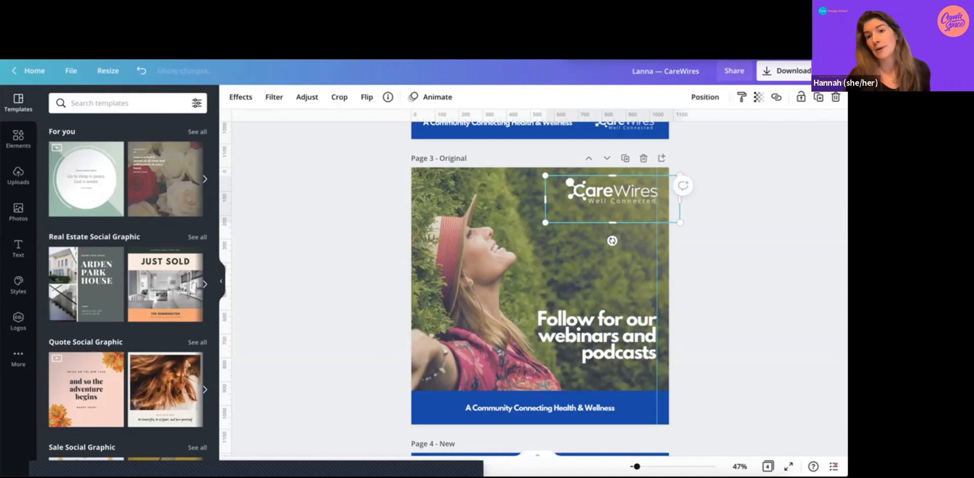
{"action": "key", "text": "Escape"}
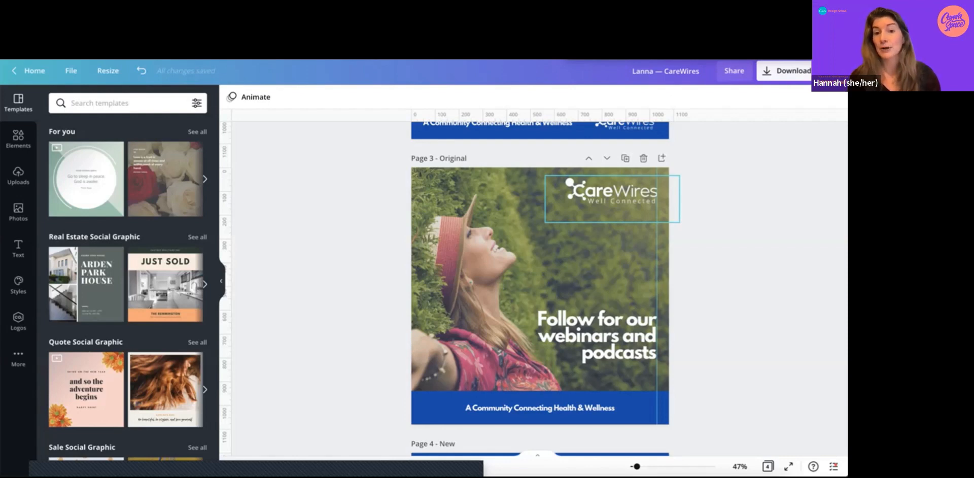
Compare the original CareWires graphic on page 1 with the redesigned layouts on pages 2 and 3.
{"action": "scroll", "coordinate": [540, 284], "scroll_direction": "up", "scroll_amount": 5}
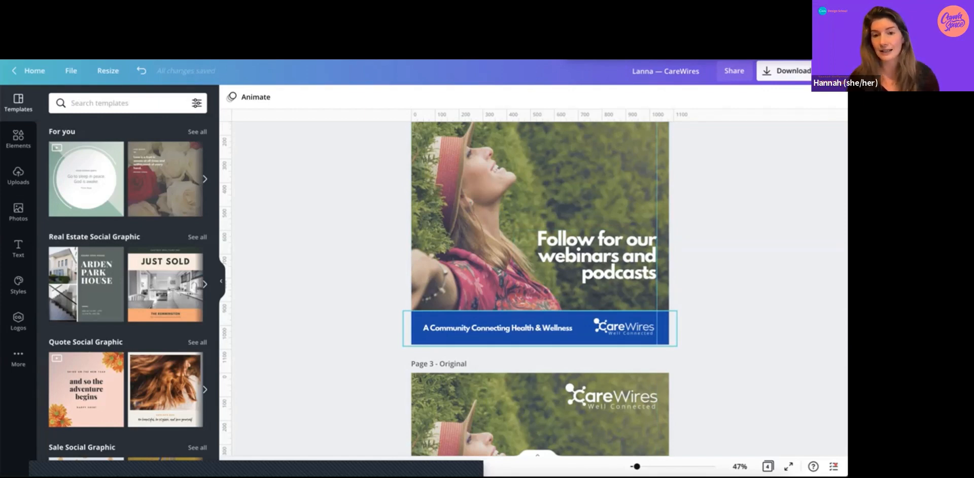
{"action": "scroll", "coordinate": [540, 284], "scroll_direction": "down", "scroll_amount": 6}
{"action": "scroll", "coordinate": [540, 284], "scroll_direction": "up", "scroll_amount": 5}
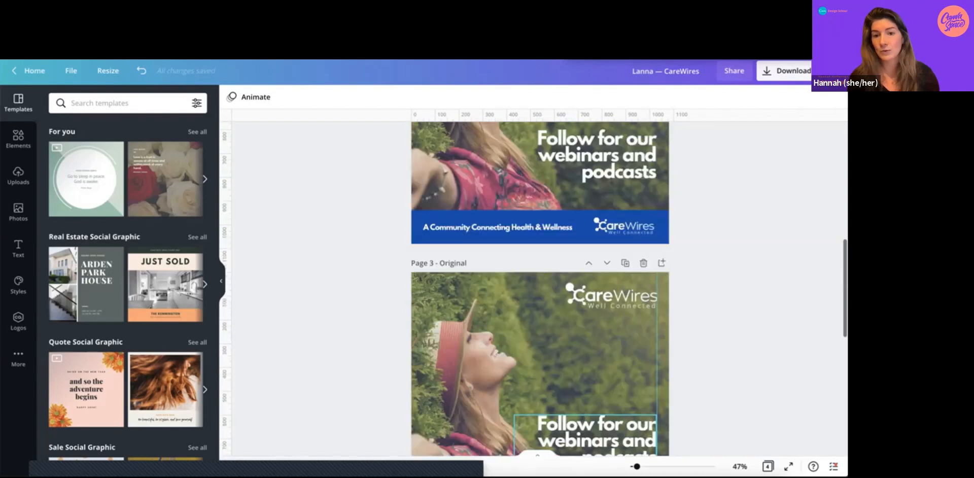
{"action": "scroll", "coordinate": [540, 284], "scroll_direction": "up", "scroll_amount": 9}
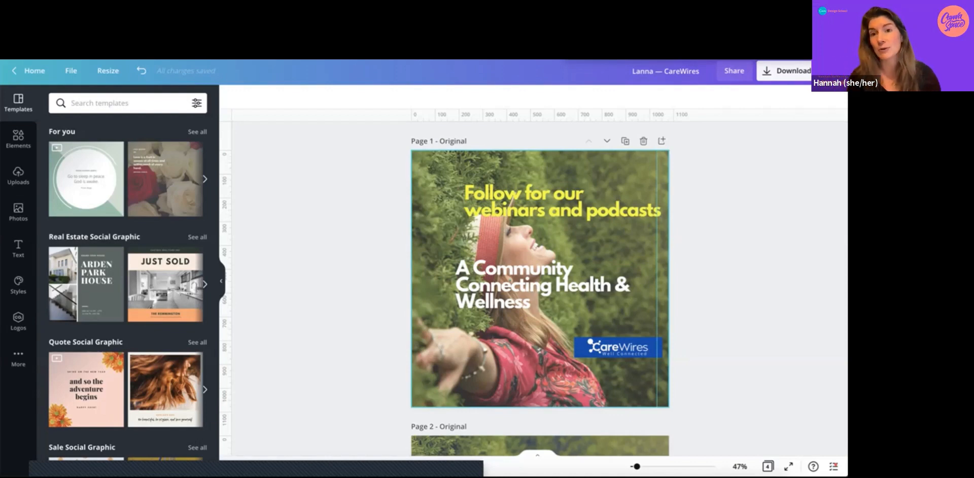
{"action": "scroll", "coordinate": [540, 288], "scroll_direction": "down", "scroll_amount": 7}
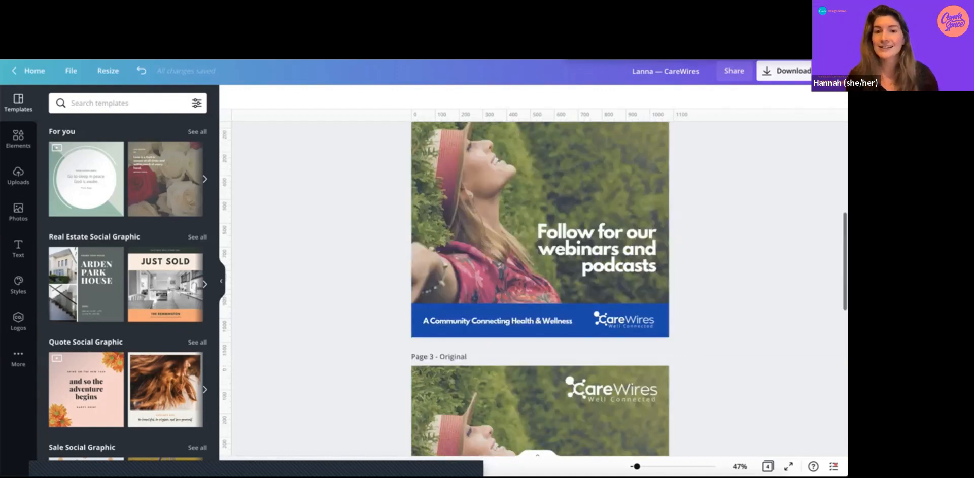
{"action": "scroll", "coordinate": [540, 289], "scroll_direction": "up", "scroll_amount": 1}
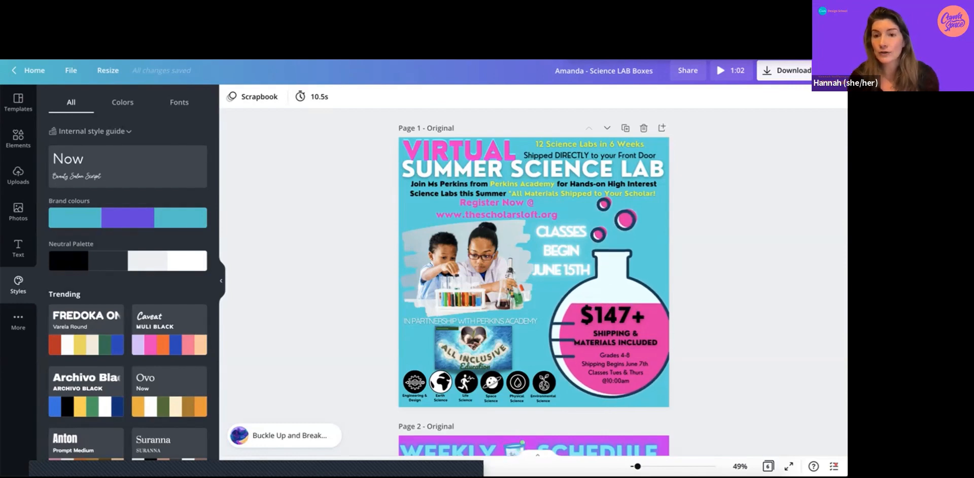
Review the Science LAB Boxes design, examining the original summer science lab flyer and weekly schedule page.
{"action": "scroll", "coordinate": [534, 282], "scroll_direction": "down", "scroll_amount": 5}
{"action": "scroll", "coordinate": [533, 282], "scroll_direction": "up", "scroll_amount": 5}
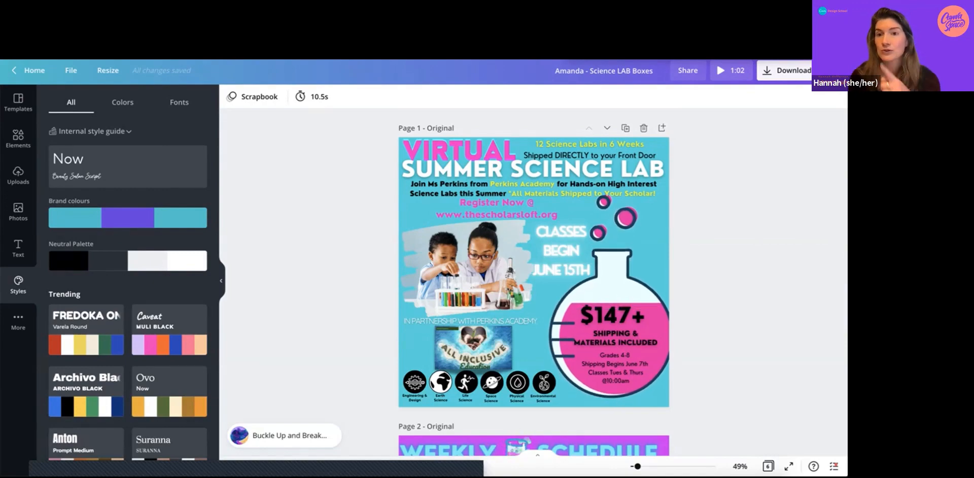
{"action": "scroll", "coordinate": [532, 281], "scroll_direction": "down", "scroll_amount": 10}
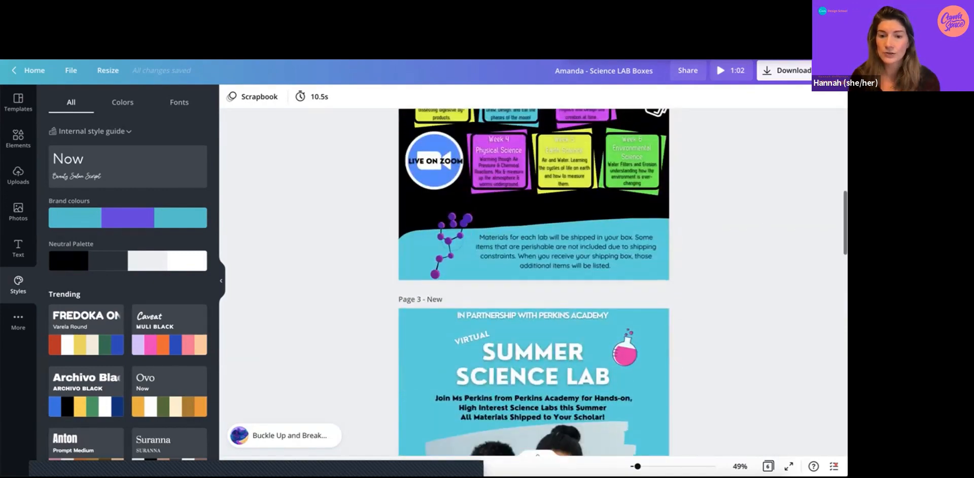
{"action": "scroll", "coordinate": [532, 281], "scroll_direction": "up", "scroll_amount": 10}
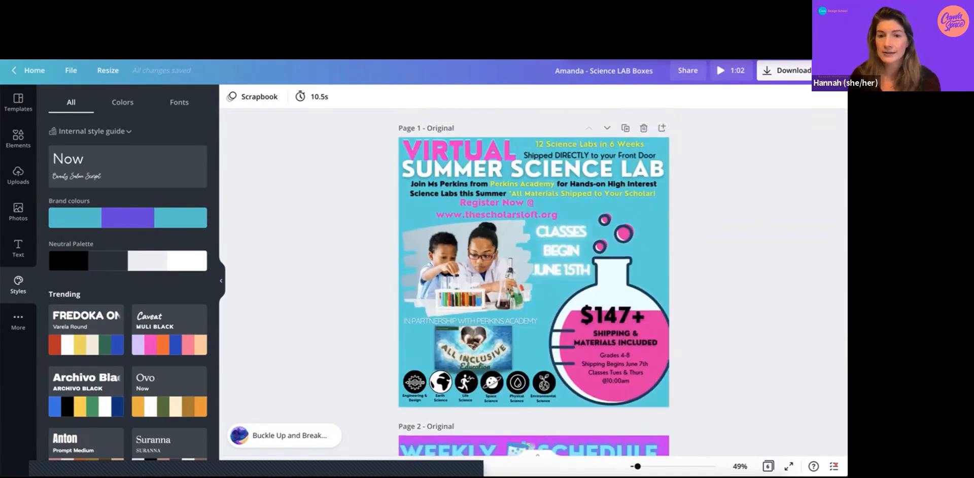
{"action": "scroll", "coordinate": [533, 282], "scroll_direction": "down", "scroll_amount": 5}
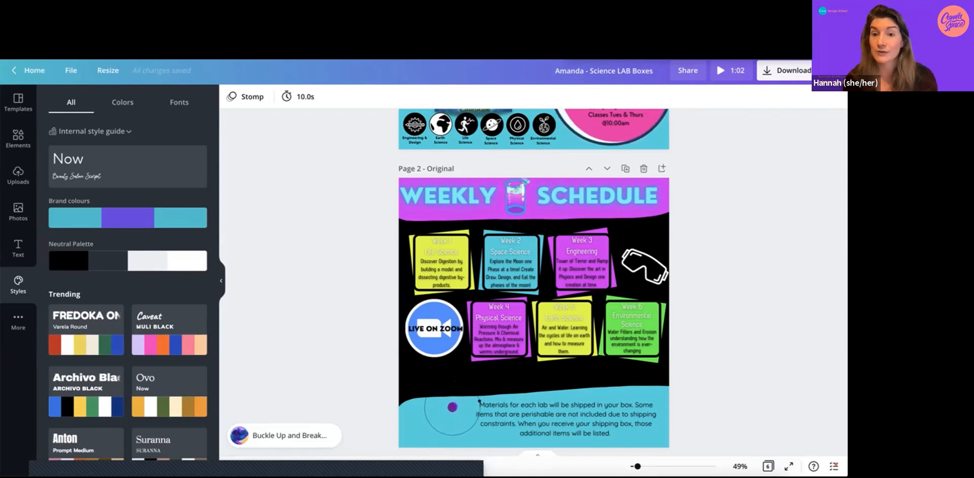
{"action": "scroll", "coordinate": [534, 282], "scroll_direction": "up", "scroll_amount": 5}
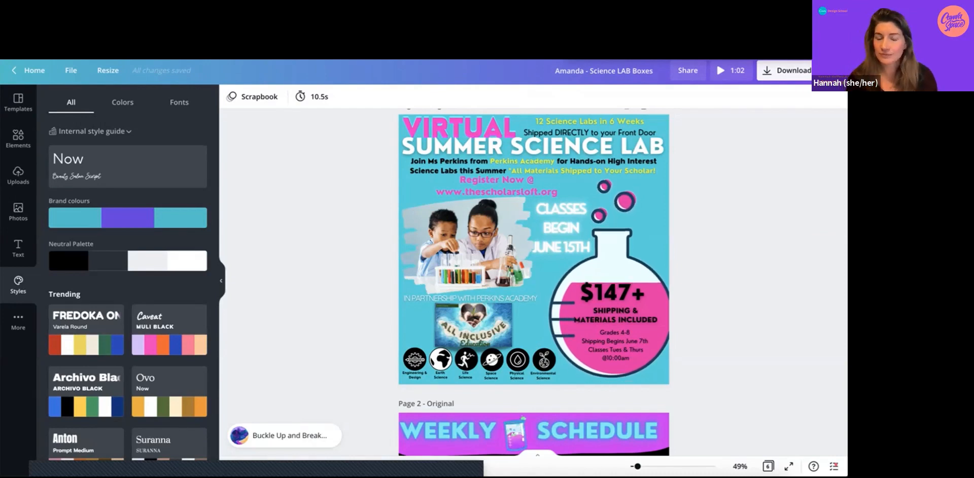
{"action": "scroll", "coordinate": [533, 283], "scroll_direction": "down", "scroll_amount": 7}
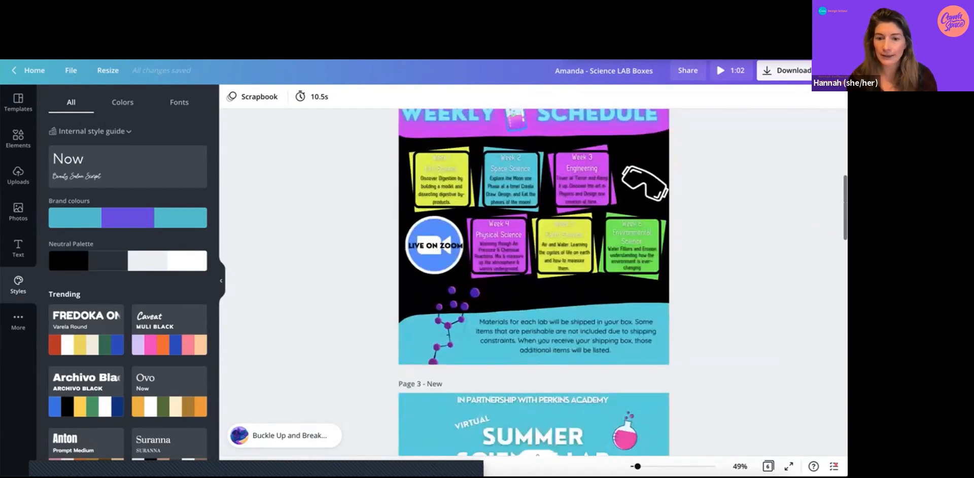
{"action": "scroll", "coordinate": [534, 282], "scroll_direction": "up", "scroll_amount": 8}
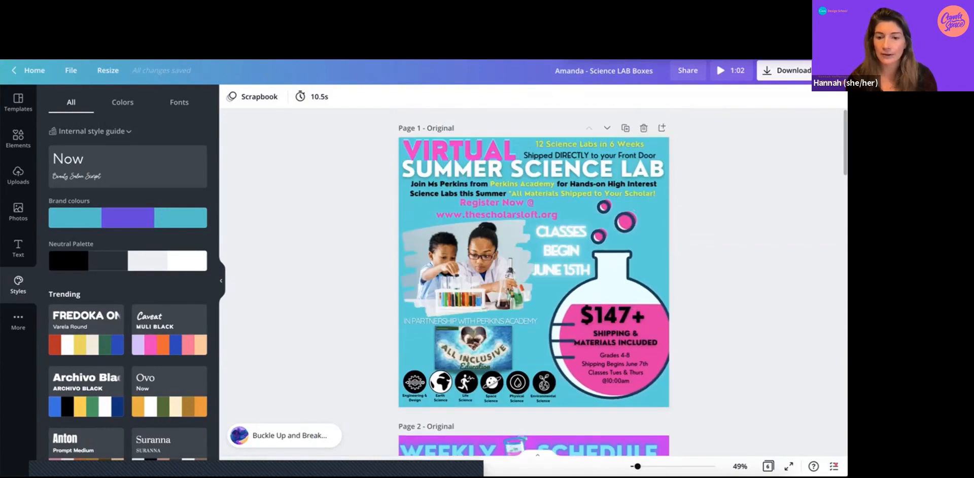
{"action": "scroll", "coordinate": [534, 282], "scroll_direction": "down", "scroll_amount": 5}
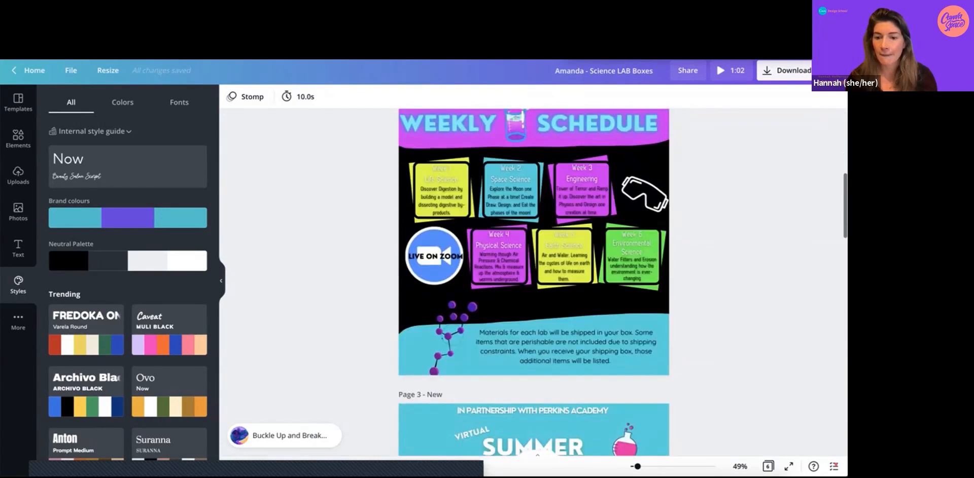
Delete the four redesigned pages after the Weekly Schedule page, keeping only the two original pages.
{"action": "left_click", "coordinate": [644, 394]}
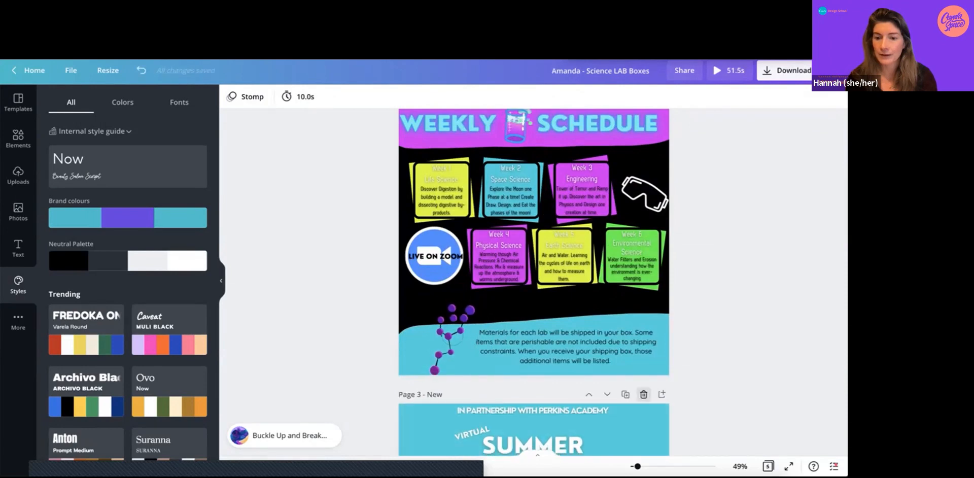
{"action": "left_click", "coordinate": [643, 395]}
{"action": "left_click", "coordinate": [644, 395]}
{"action": "scroll", "coordinate": [534, 283], "scroll_direction": "up", "scroll_amount": 1}
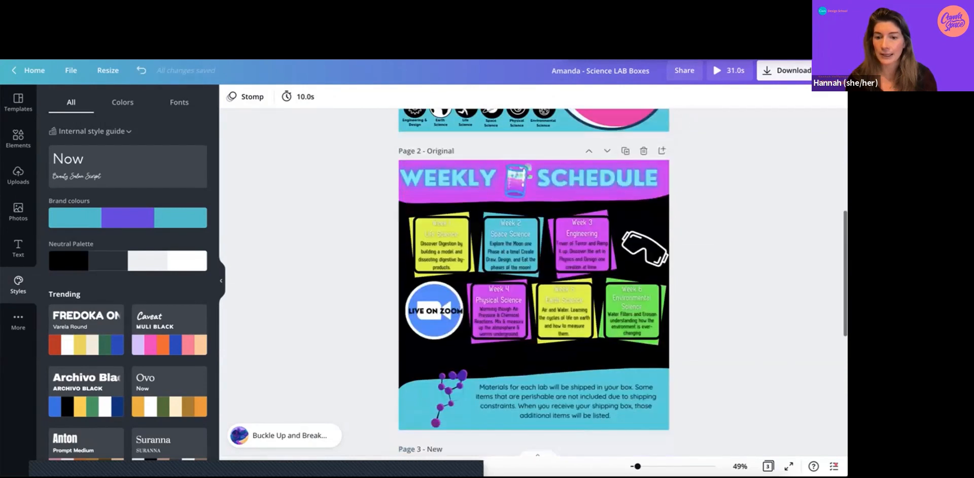
{"action": "scroll", "coordinate": [534, 282], "scroll_direction": "down", "scroll_amount": 1}
{"action": "left_click", "coordinate": [646, 394]}
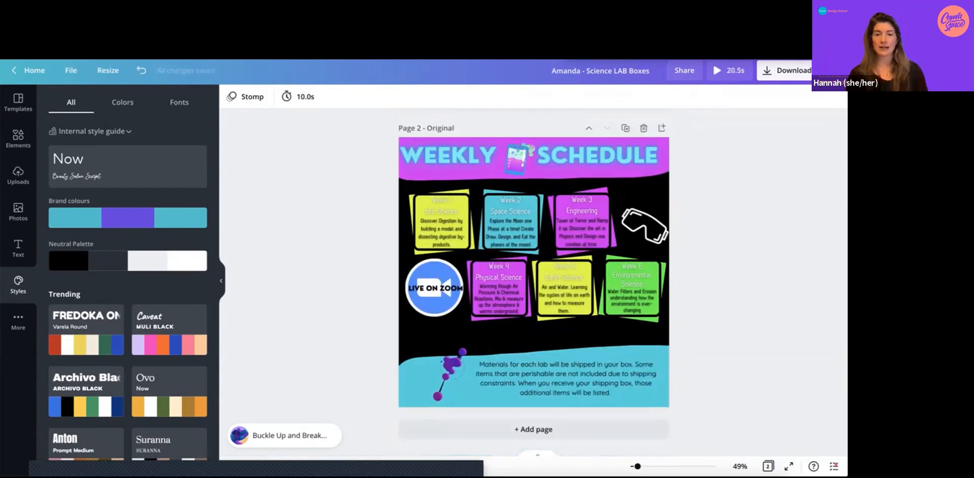
Duplicate the original Summer Science Lab flyer page and unlock the photo of the children on the copy.
{"action": "scroll", "coordinate": [533, 282], "scroll_direction": "up", "scroll_amount": 5}
{"action": "left_click", "coordinate": [625, 128]}
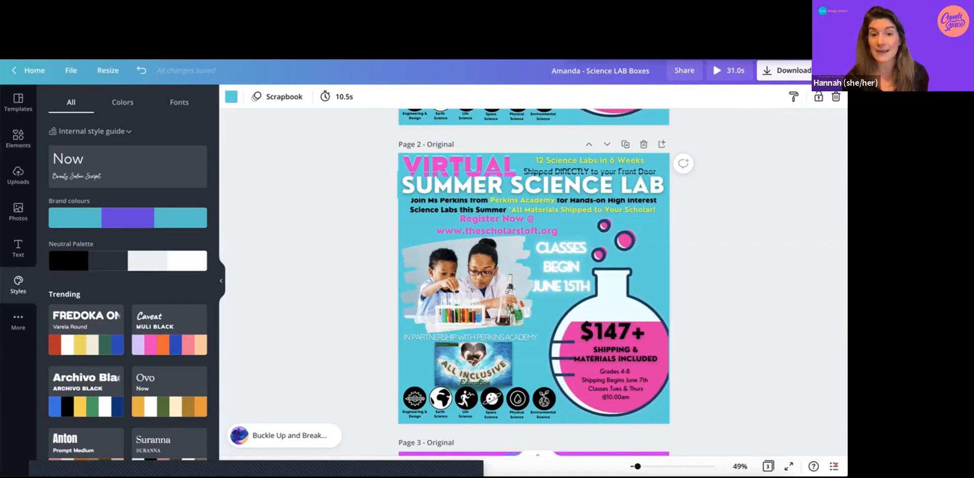
{"action": "left_click", "coordinate": [469, 337]}
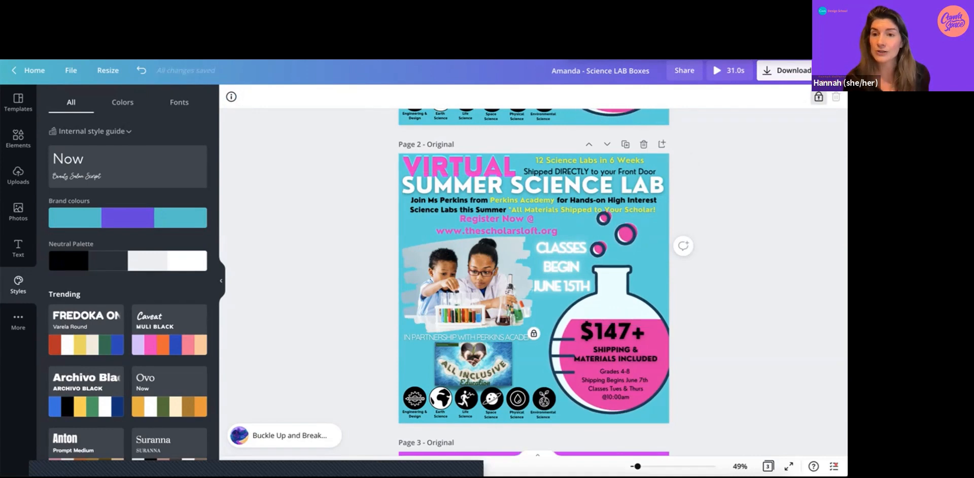
{"action": "left_click", "coordinate": [818, 97]}
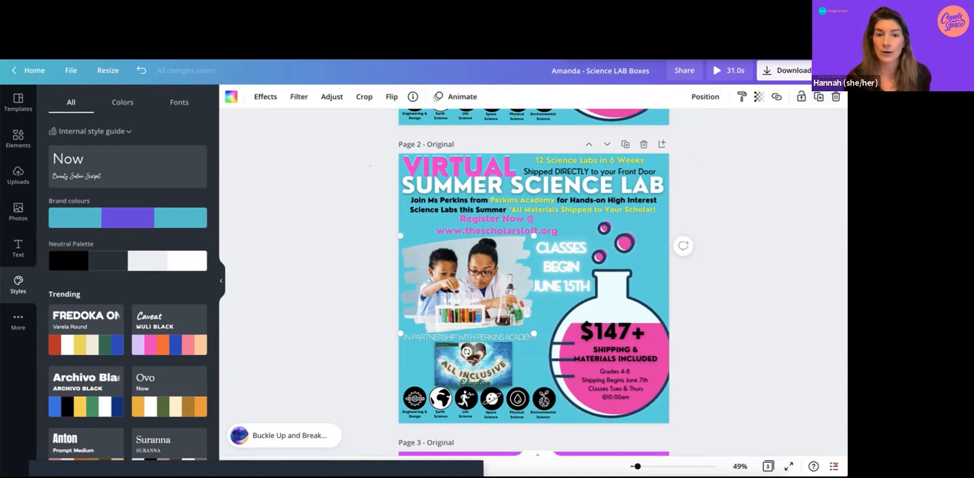
Unlock and delete the pink "VIRTUAL" heading on the duplicated page.
{"action": "left_click", "coordinate": [355, 177]}
{"action": "left_click", "coordinate": [517, 180]}
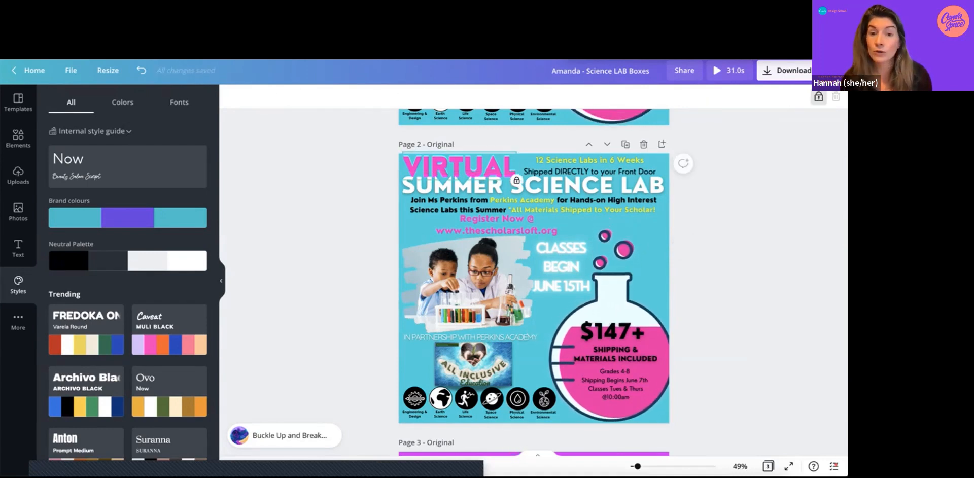
{"action": "left_click", "coordinate": [818, 97]}
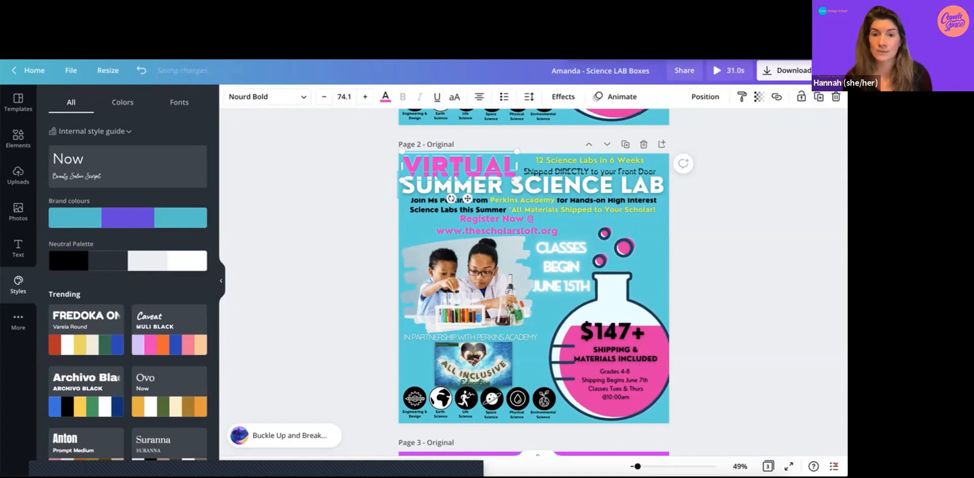
{"action": "key", "text": "Delete"}
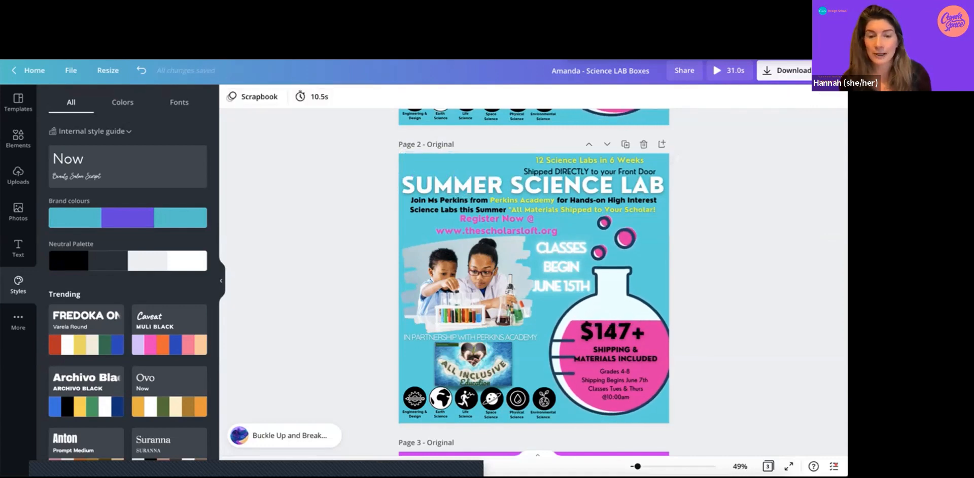
Unlock the Summer Science Lab title, the intro text below it, the "12 Science Labs in 6 Weeks" text and the registration text.
{"action": "left_click", "coordinate": [533, 185]}
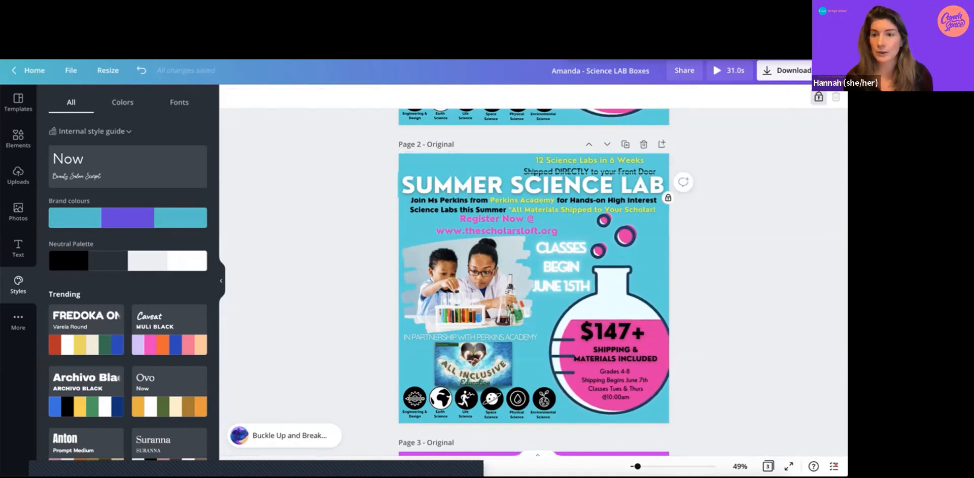
{"action": "left_click", "coordinate": [818, 97]}
{"action": "left_click", "coordinate": [533, 206]}
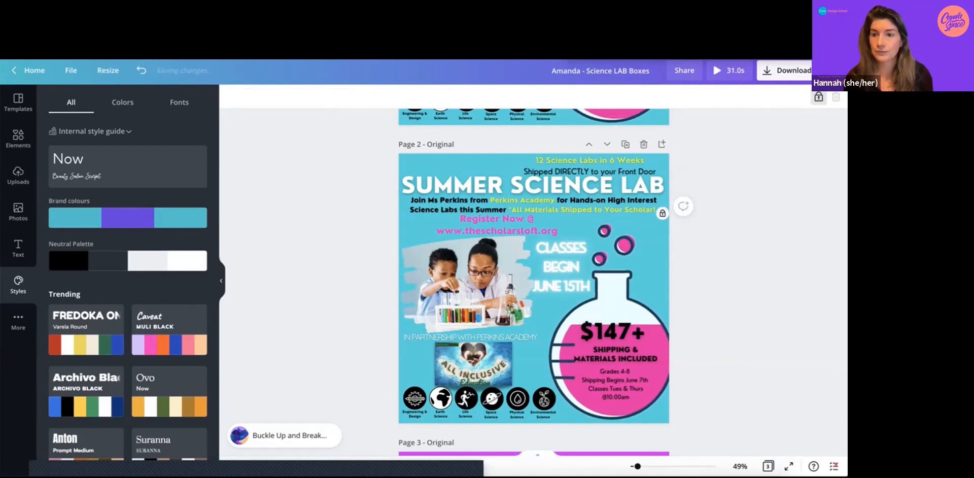
{"action": "left_click", "coordinate": [818, 97]}
{"action": "left_click", "coordinate": [589, 166]}
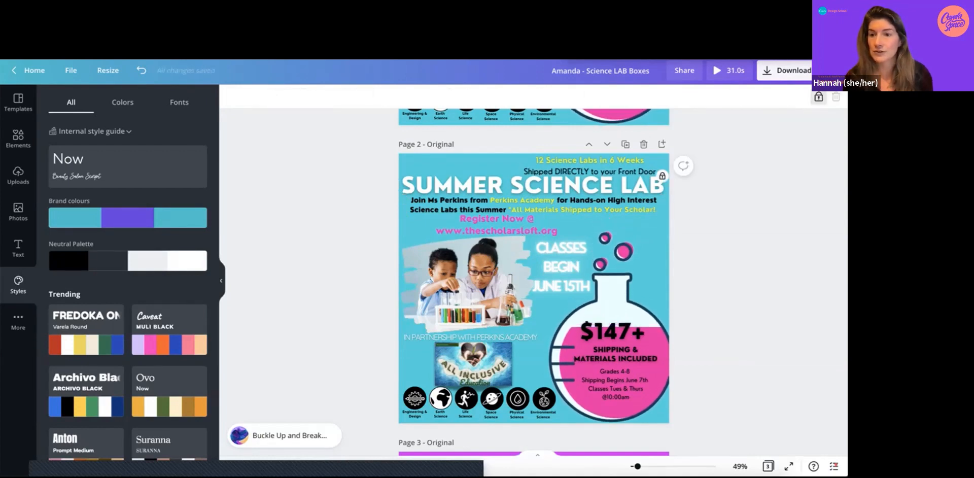
{"action": "left_click", "coordinate": [751, 167]}
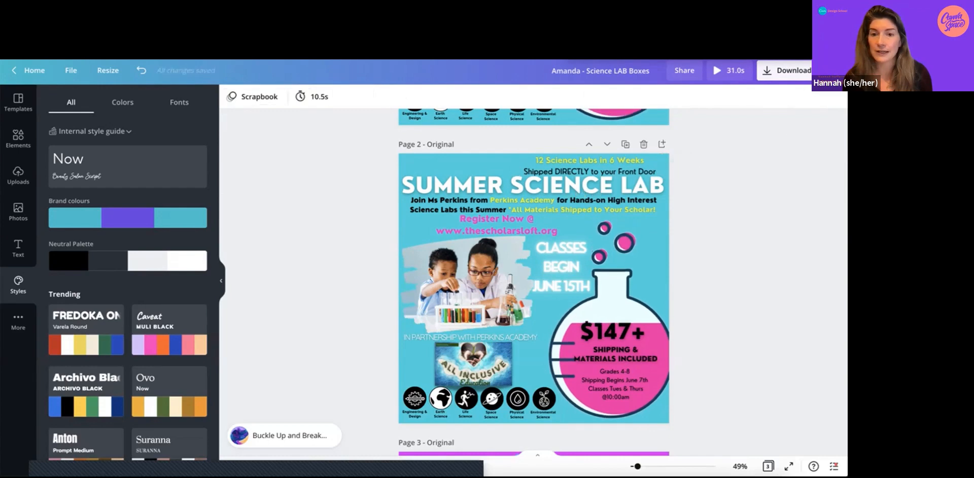
{"action": "left_click", "coordinate": [590, 165]}
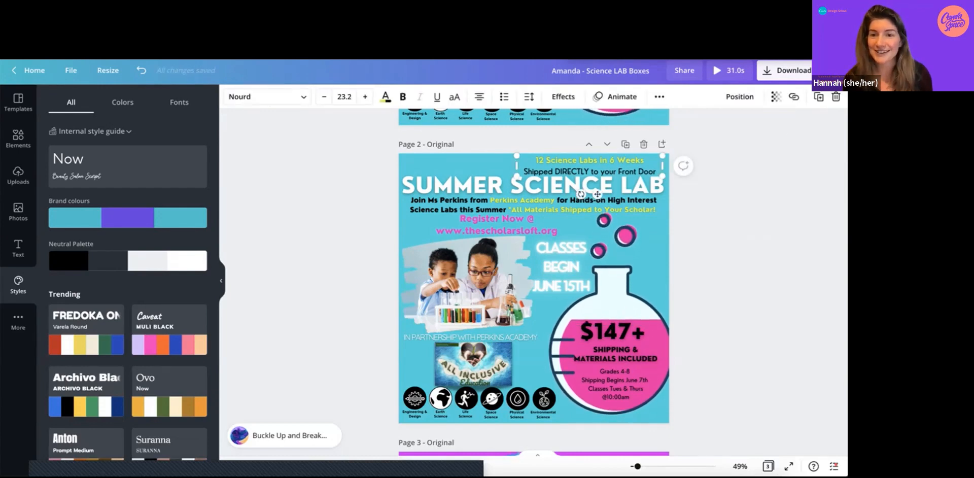
{"action": "scroll", "coordinate": [558, 203], "scroll_direction": "down", "scroll_amount": 1}
{"action": "left_click", "coordinate": [508, 186]}
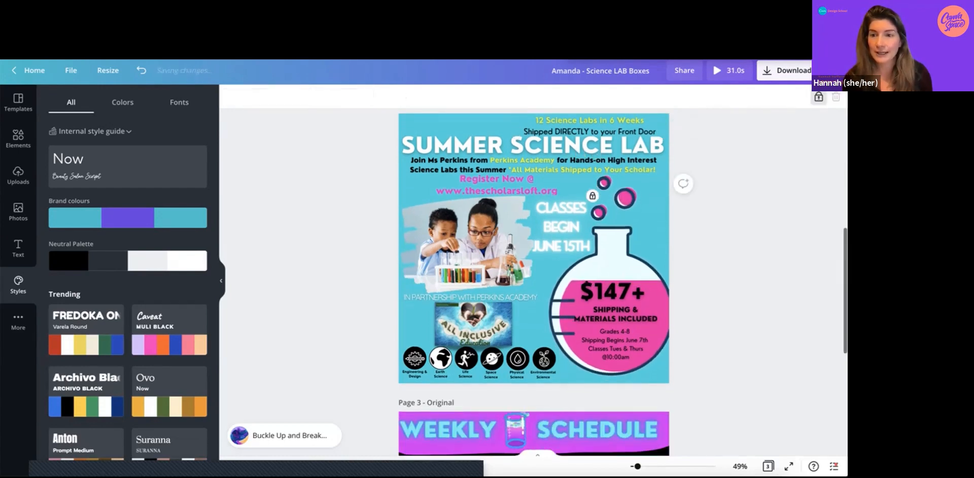
{"action": "left_click", "coordinate": [818, 97]}
Break the title onto two lines after "SUMMER" and move it slightly down the page.
{"action": "left_click", "coordinate": [533, 145]}
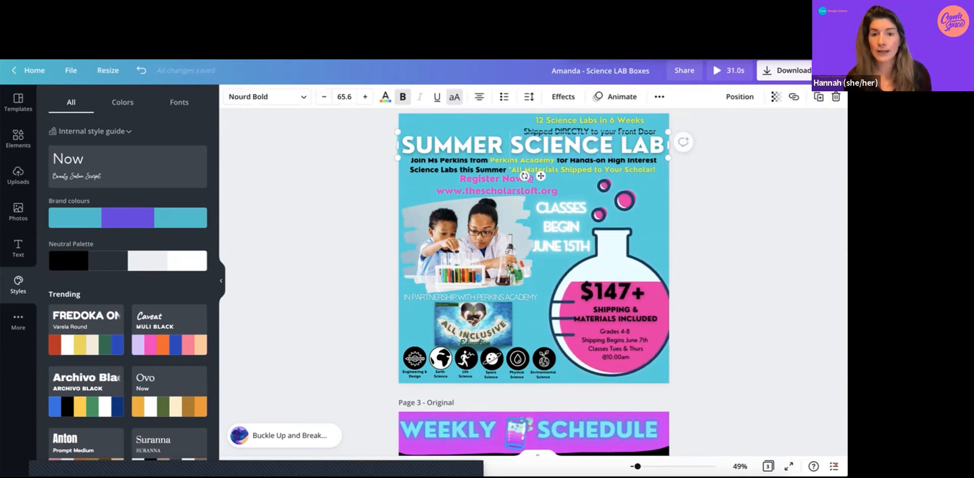
{"action": "key", "text": "Return"}
{"action": "left_click_drag", "start_coordinate": [531, 147], "coordinate": [532, 167]}
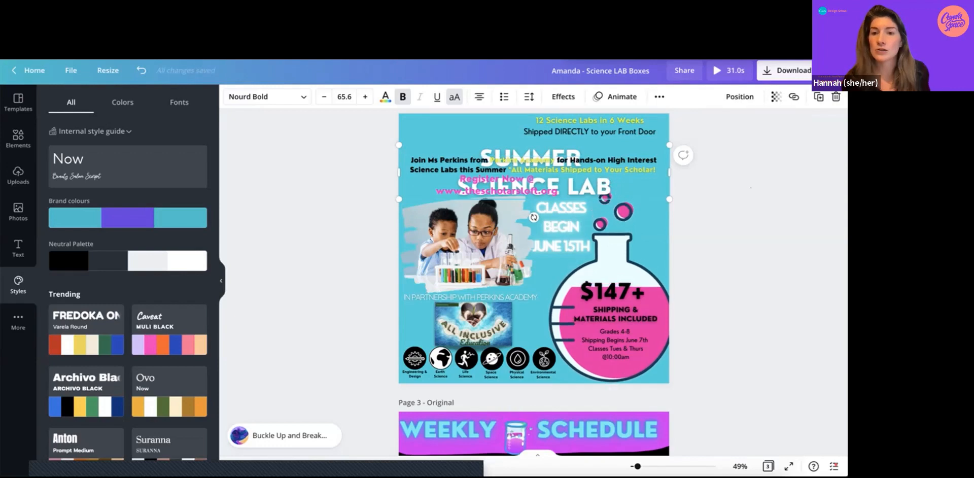
{"action": "key", "text": "Escape"}
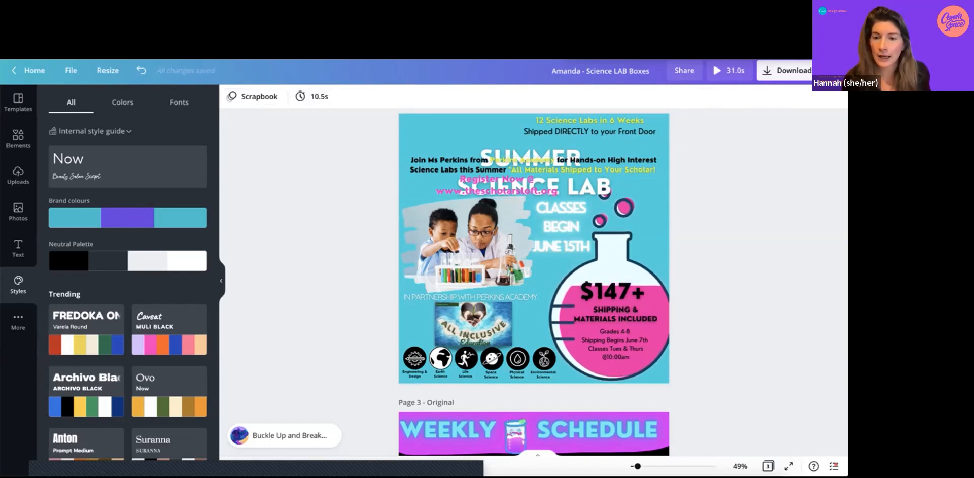
Delete the "12 Science Labs in 6 Weeks" and "Shipped DIRECTLY to your Front Door" text above the title.
{"action": "left_click", "coordinate": [589, 127]}
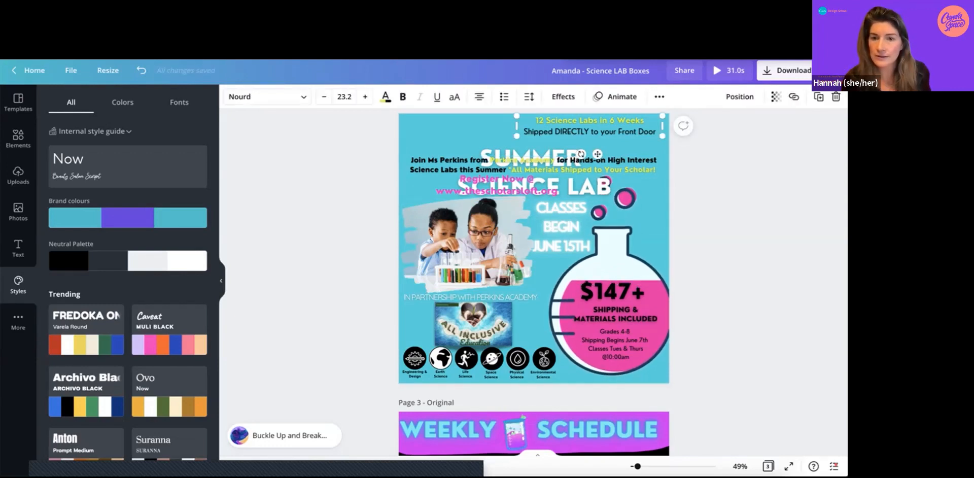
{"action": "left_click", "coordinate": [571, 132]}
{"action": "key", "text": "Escape"}
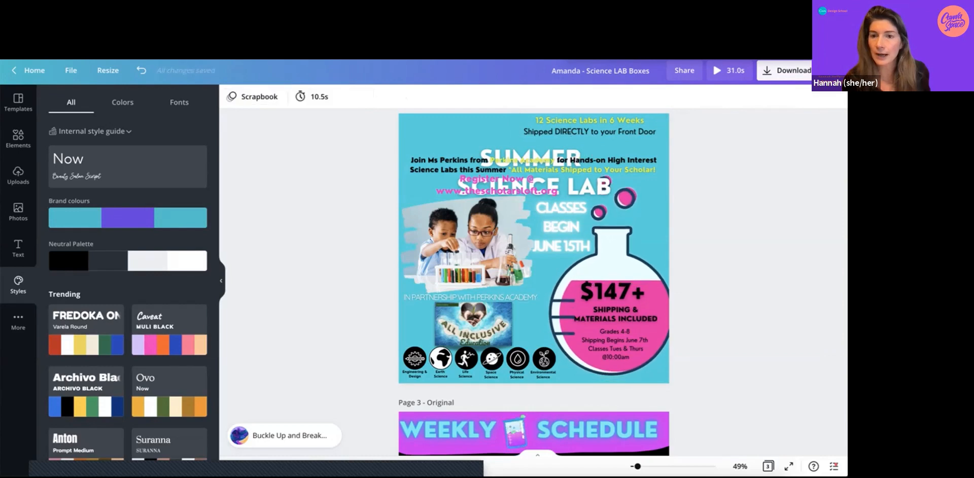
{"action": "left_click", "coordinate": [590, 126]}
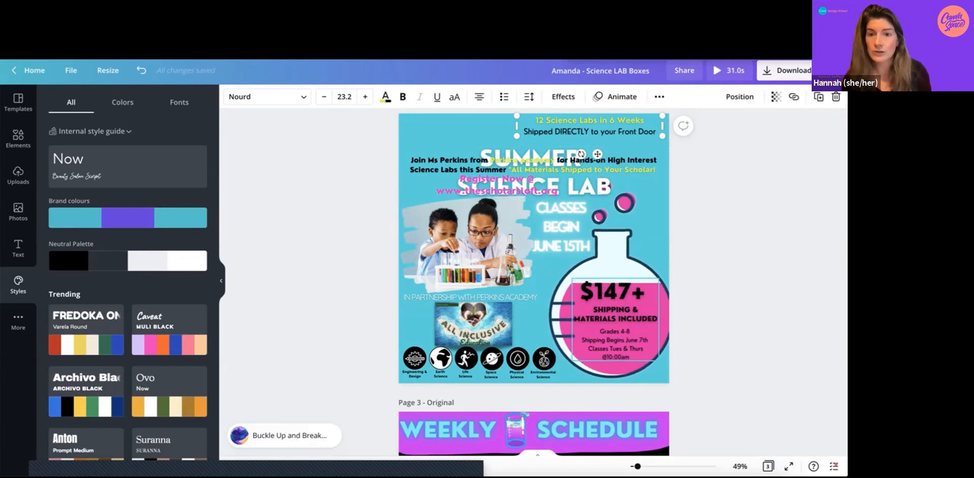
{"action": "key", "text": "Escape"}
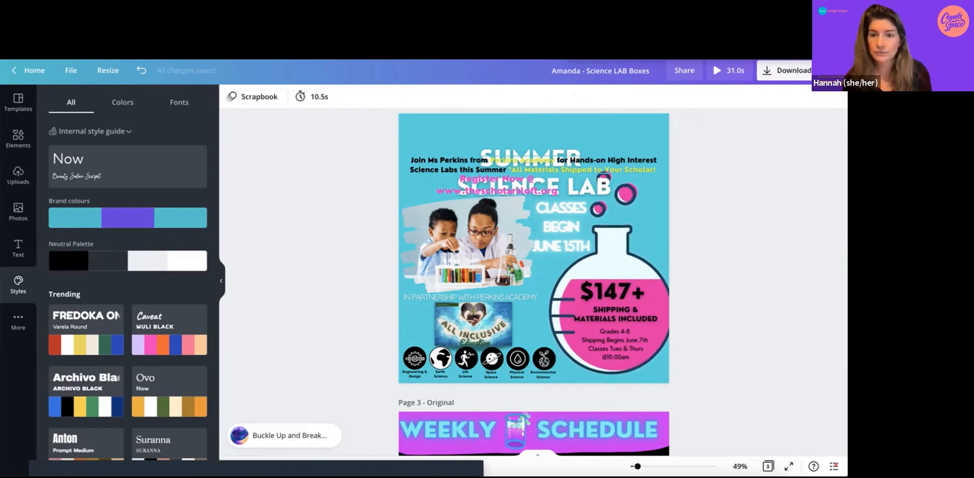
Unlock and delete the "CLASSES BEGIN JUNE 15TH" text, and move the photo to the horizontal centre of the page.
{"action": "left_click", "coordinate": [532, 165]}
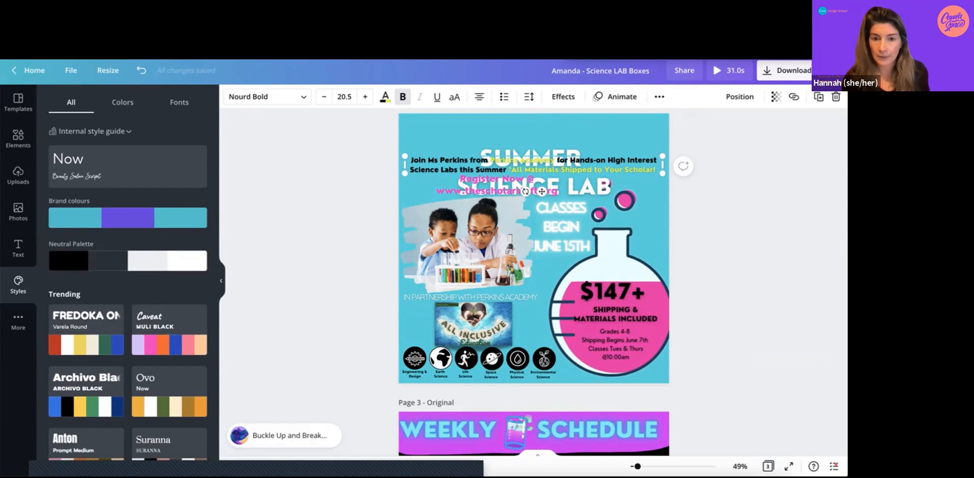
{"action": "left_click", "coordinate": [467, 245]}
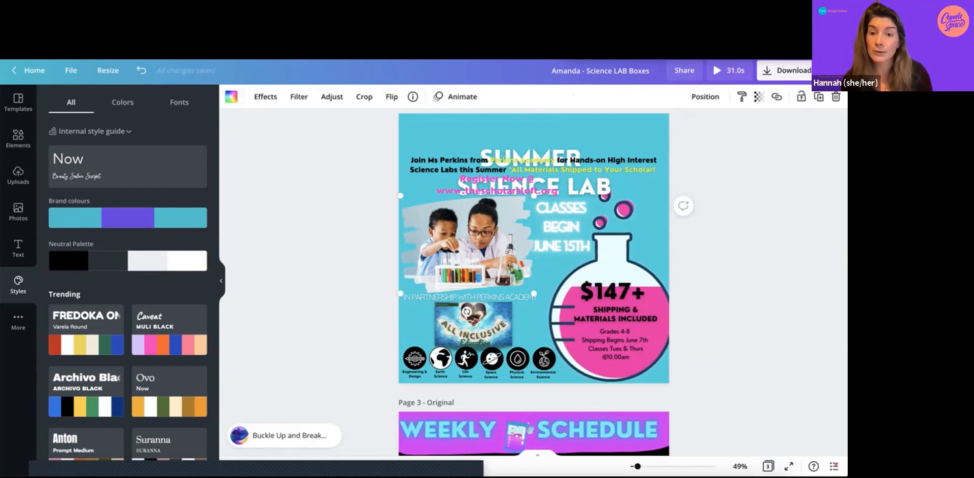
{"action": "left_click", "coordinate": [562, 227]}
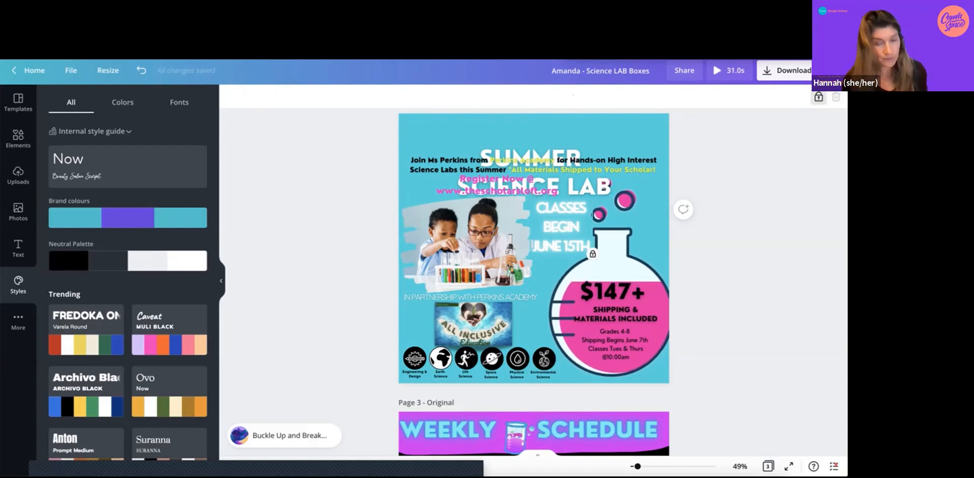
{"action": "left_click", "coordinate": [593, 253]}
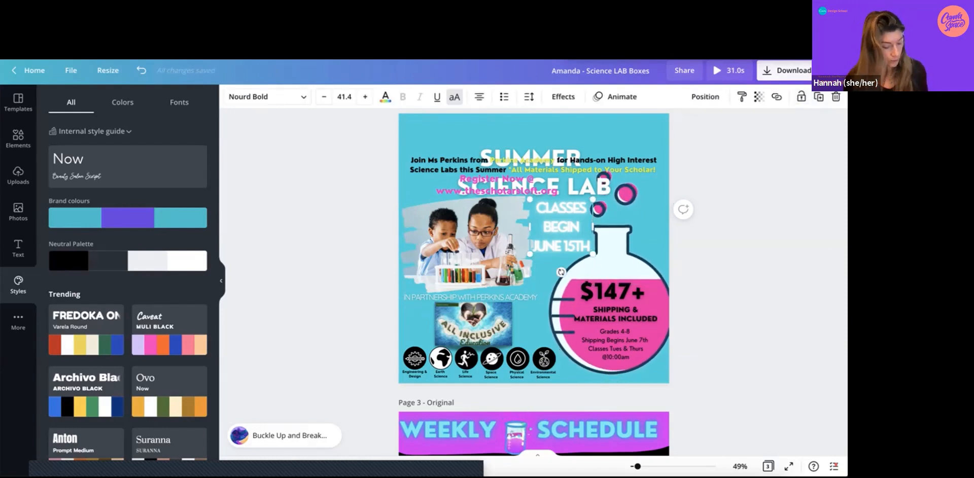
{"action": "key", "text": "Delete"}
{"action": "left_click_drag", "start_coordinate": [467, 248], "coordinate": [532, 276]}
Unlock and delete the "$147+ Shipping & Materials Included" text on the flask.
{"action": "left_click", "coordinate": [615, 320]}
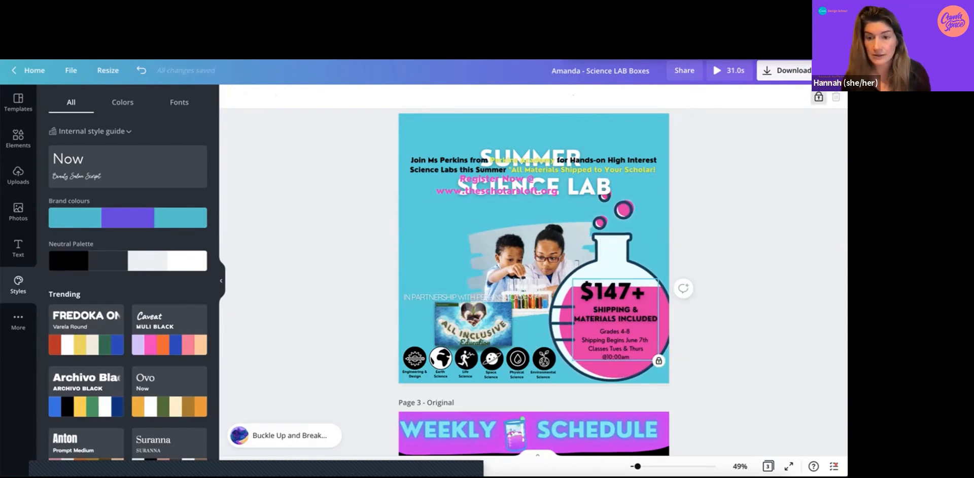
{"action": "left_click", "coordinate": [818, 97]}
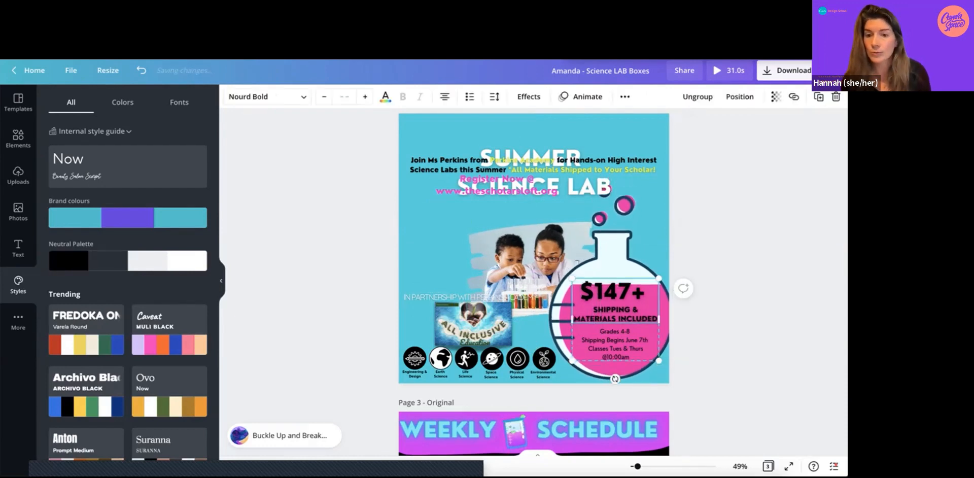
{"action": "key", "text": "Delete"}
Unlock the pink flask graphic and delete it together with the grades, shipping and class times text on it.
{"action": "left_click", "coordinate": [617, 304]}
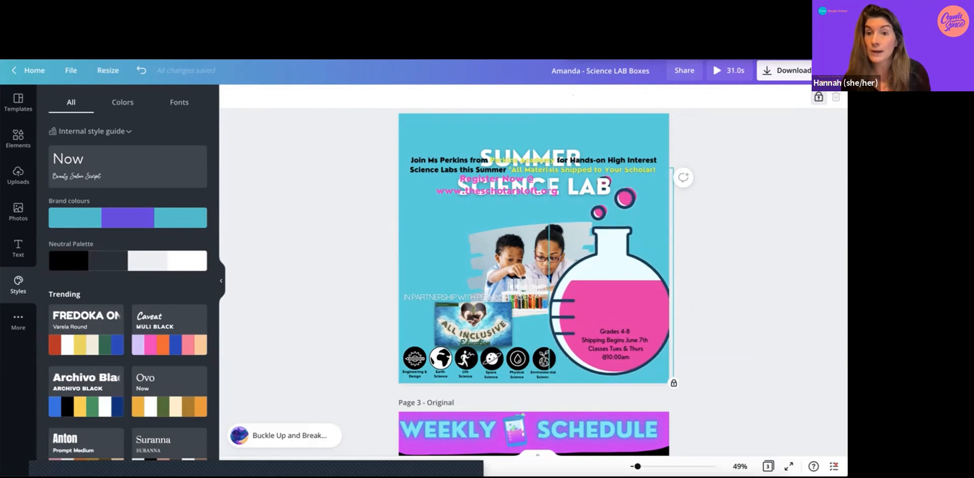
{"action": "left_click", "coordinate": [819, 97]}
{"action": "left_click", "coordinate": [616, 344]}
{"action": "key", "text": "Delete"}
{"action": "left_click", "coordinate": [615, 337]}
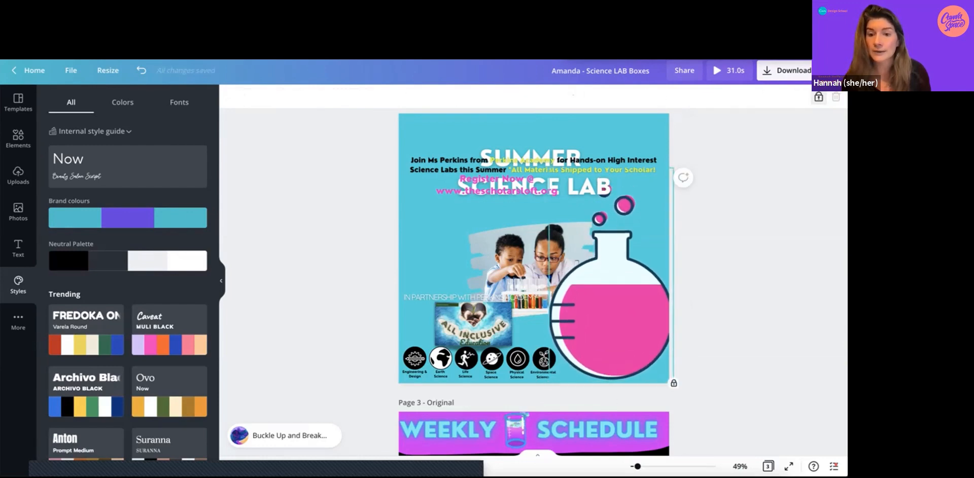
{"action": "key", "text": "Delete"}
Enlarge the photo to fill most of the page's lower part and delete the row of round science icons.
{"action": "left_click", "coordinate": [547, 284]}
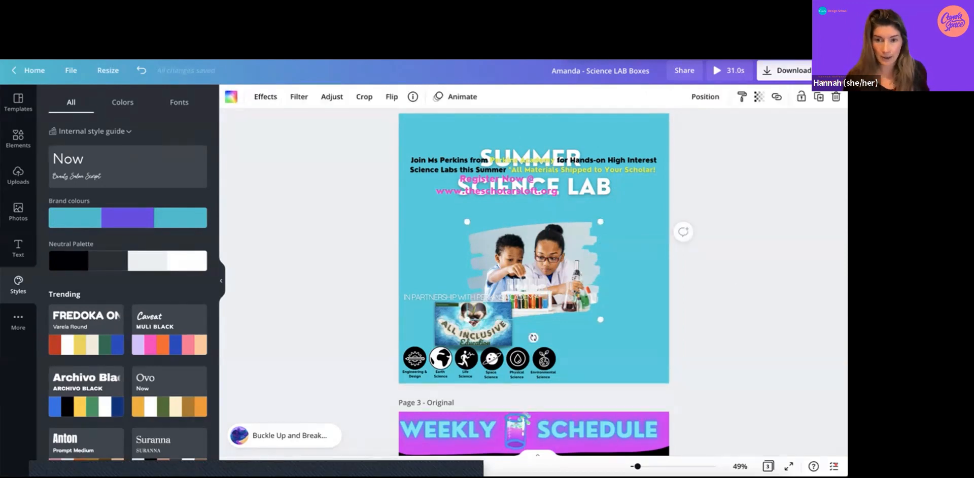
{"action": "left_click_drag", "start_coordinate": [600, 221], "coordinate": [634, 205]}
{"action": "left_click", "coordinate": [517, 359]}
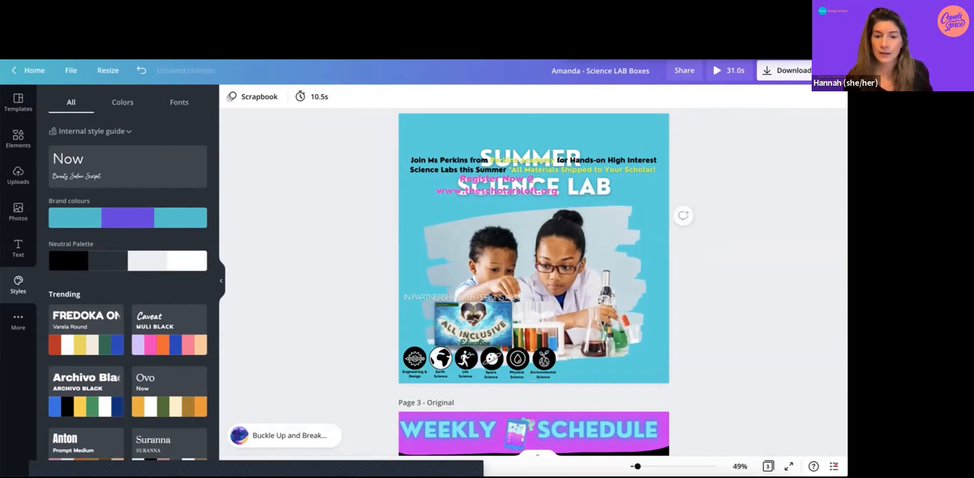
{"action": "left_click", "coordinate": [559, 379]}
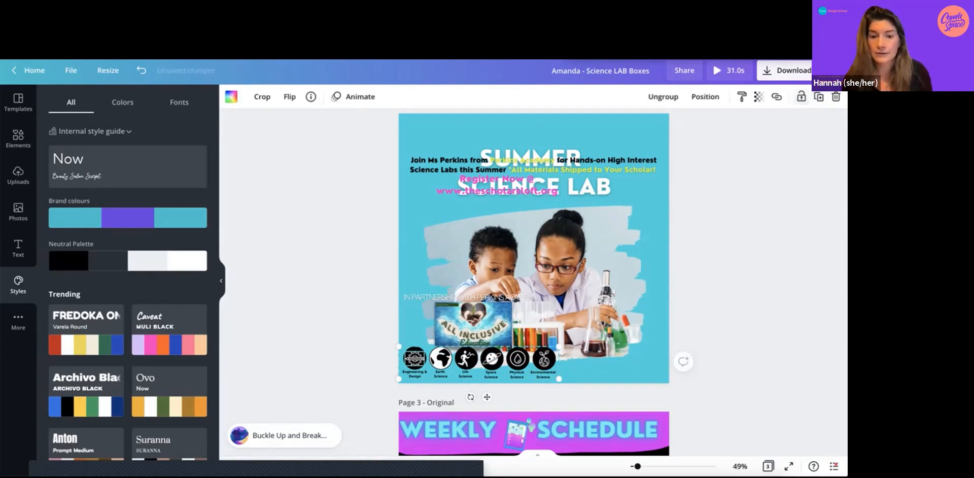
{"action": "key", "text": "Delete"}
{"action": "key", "text": "Delete"}
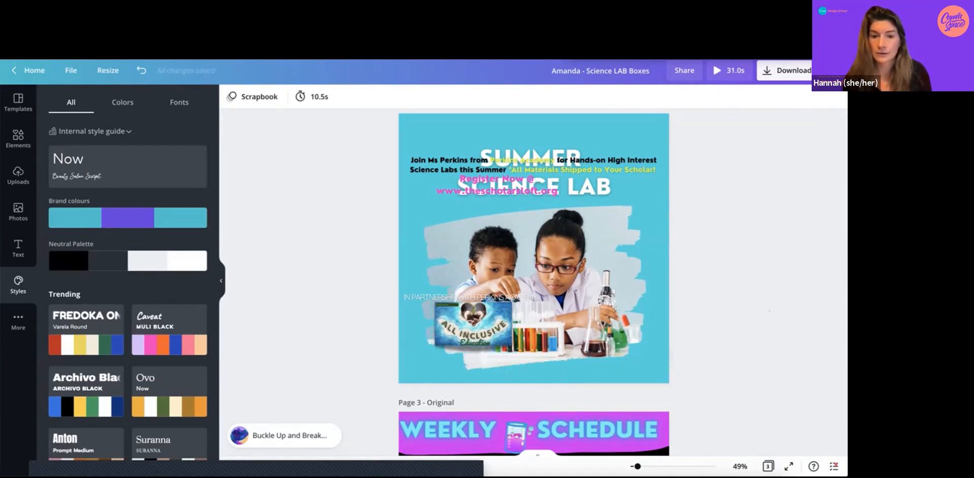
Unlock and delete the "All Inclusive Education" logo overlapping the photo.
{"action": "left_click", "coordinate": [488, 328]}
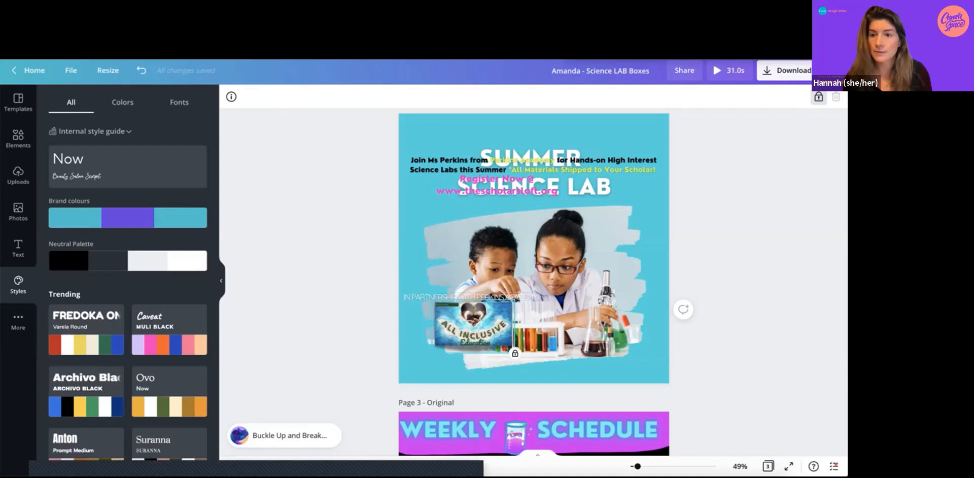
{"action": "left_click", "coordinate": [818, 96]}
{"action": "key", "text": "Delete"}
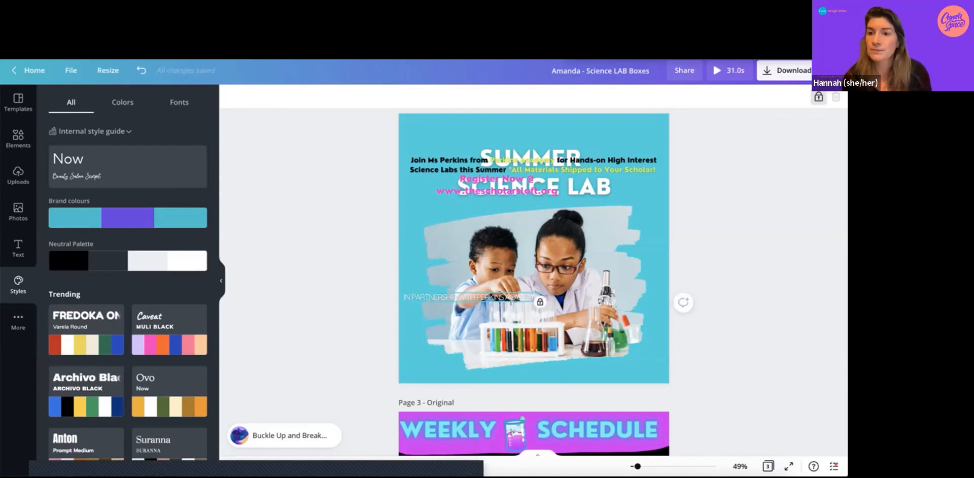
Unlock the "IN PARTNERSHIP WITH PERKINS ACADEMY" line, move it above the title, and delete the pink "Register Now" web address text.
{"action": "left_click", "coordinate": [818, 96]}
{"action": "left_click_drag", "start_coordinate": [479, 320], "coordinate": [542, 150]}
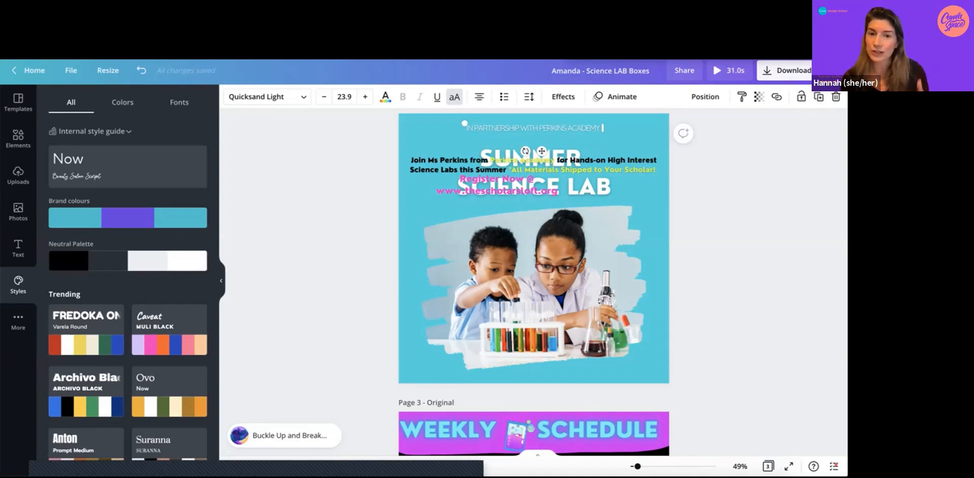
{"action": "left_click_drag", "start_coordinate": [497, 185], "coordinate": [508, 260]}
{"action": "key", "text": "Delete"}
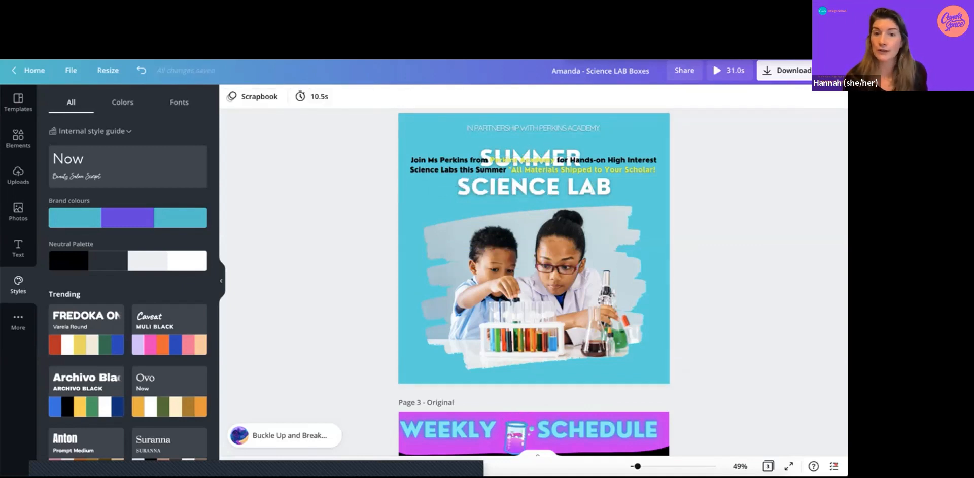
Move the description text below the title, and shift the "IN PARTNERSHIP WITH PERKINS ACADEMY" line and the title slightly upward.
{"action": "left_click", "coordinate": [533, 128]}
{"action": "left_click", "coordinate": [533, 125]}
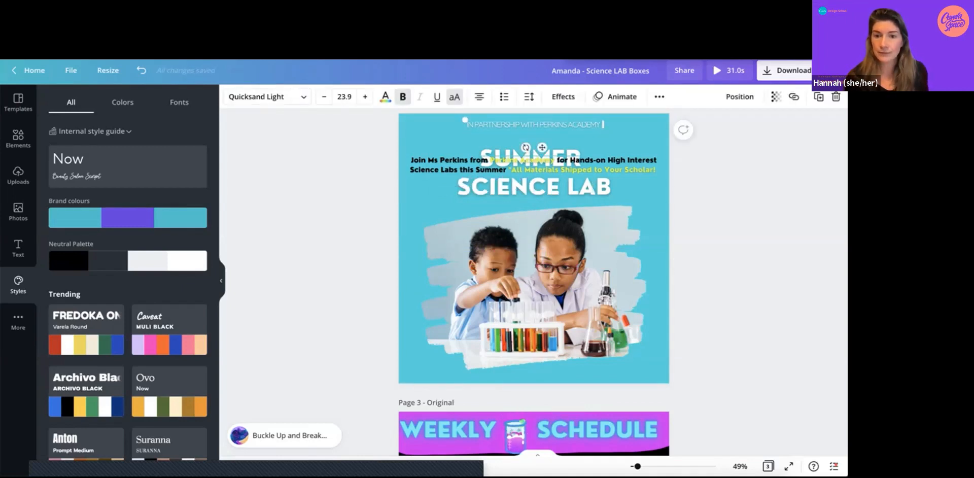
{"action": "left_click_drag", "start_coordinate": [584, 163], "coordinate": [584, 214]}
{"action": "left_click_drag", "start_coordinate": [538, 178], "coordinate": [538, 166]}
{"action": "left_click", "coordinate": [538, 198]}
{"action": "left_click", "coordinate": [538, 215]}
{"action": "left_click_drag", "start_coordinate": [537, 214], "coordinate": [538, 205]}
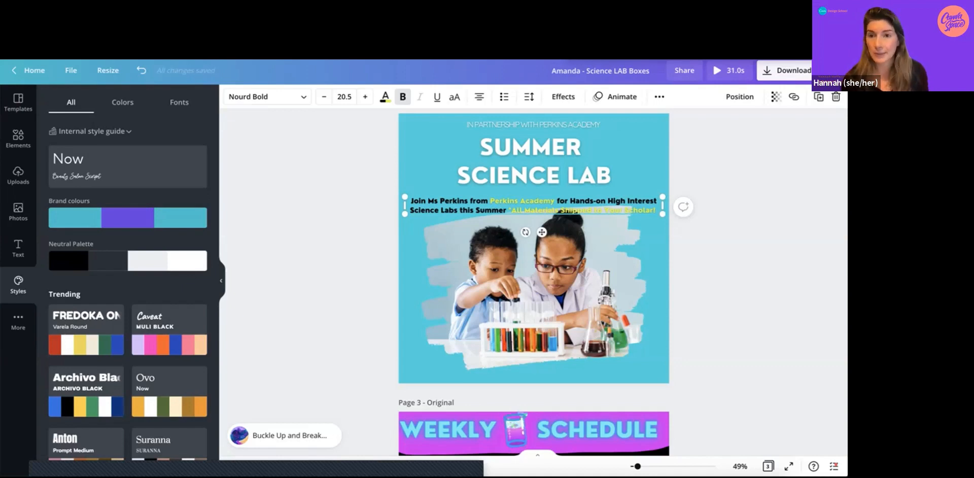
Tighten the line spacing of the "SUMMER SCIENCE LAB" title.
{"action": "left_click", "coordinate": [534, 163]}
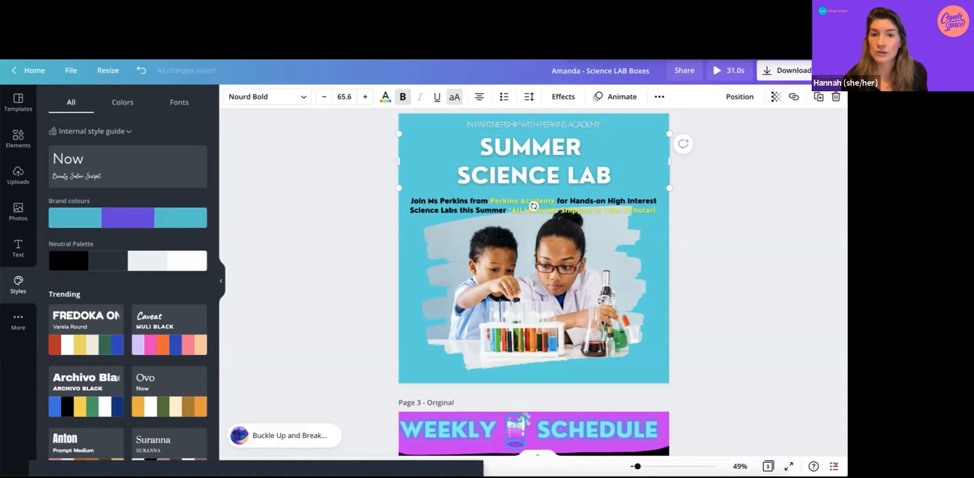
{"action": "left_click", "coordinate": [528, 96]}
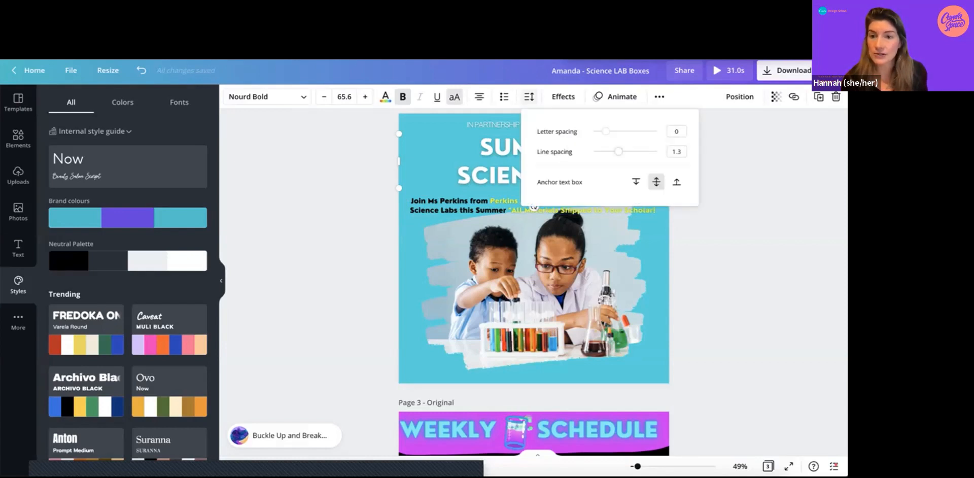
{"action": "left_click_drag", "start_coordinate": [618, 151], "coordinate": [613, 151]}
{"action": "left_click", "coordinate": [534, 204]}
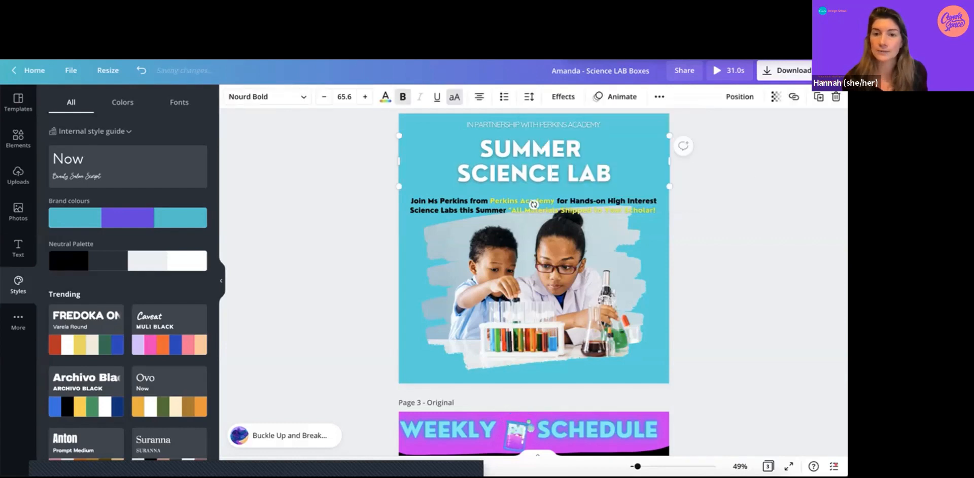
Change the partnership line's font to Nourd Bold and widen its text box so the line fits on one row.
{"action": "left_click", "coordinate": [535, 124]}
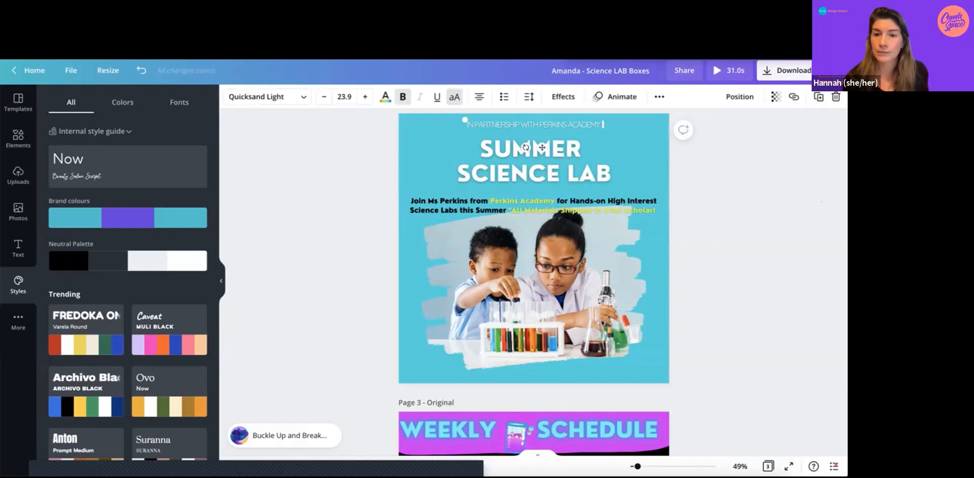
{"action": "left_click", "coordinate": [541, 148]}
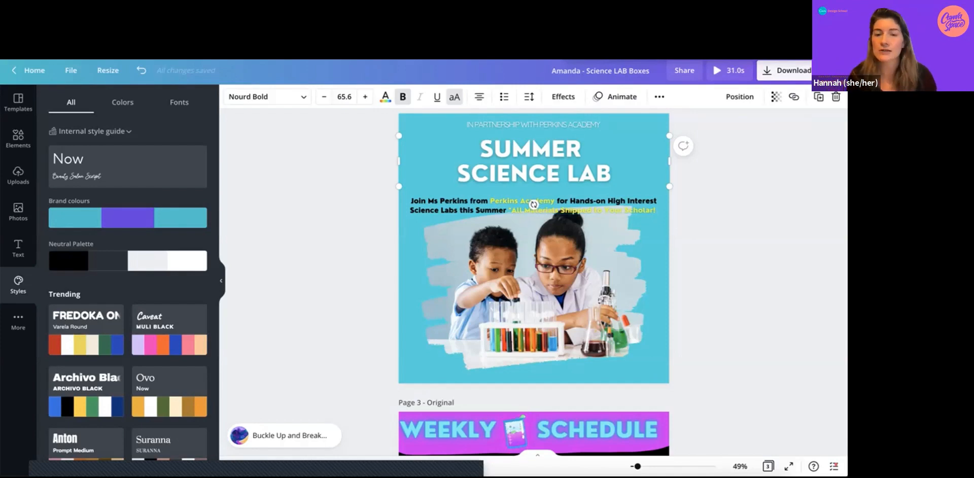
{"action": "left_click", "coordinate": [532, 124]}
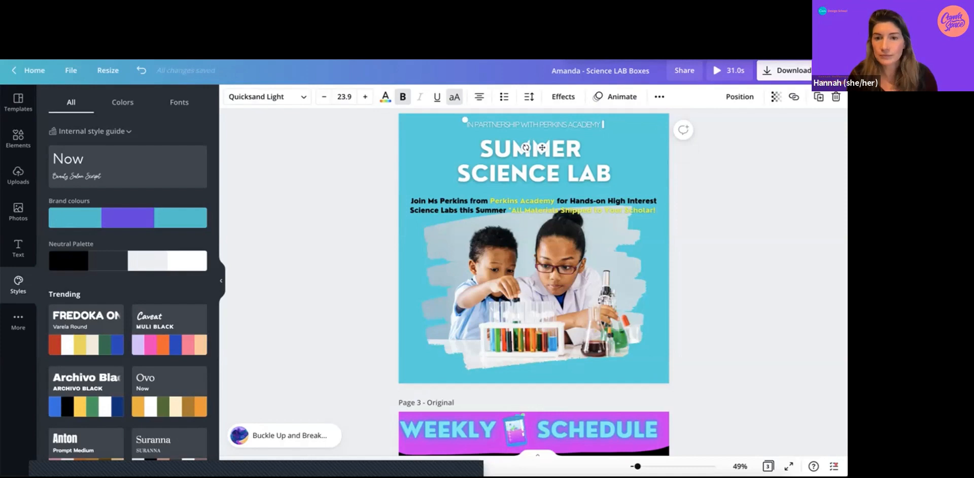
{"action": "left_click", "coordinate": [266, 96]}
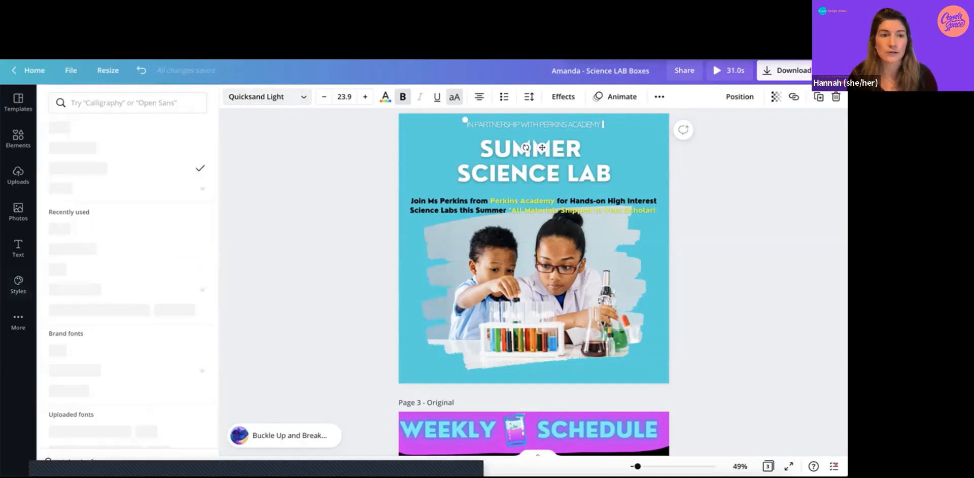
{"action": "left_click", "coordinate": [72, 147]}
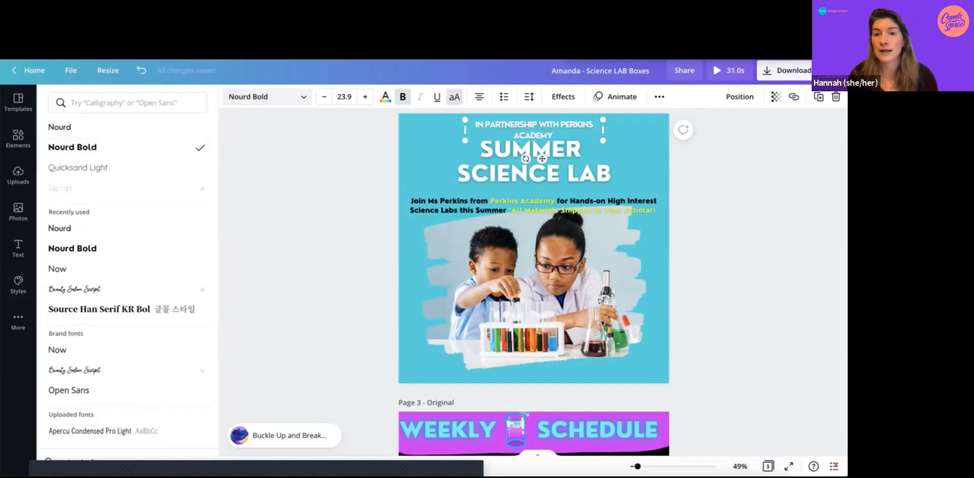
{"action": "left_click_drag", "start_coordinate": [603, 130], "coordinate": [615, 127]}
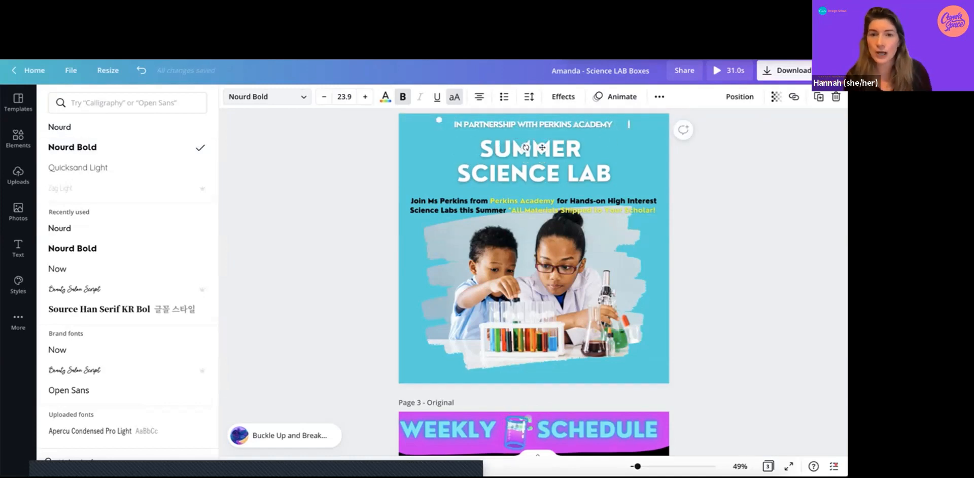
Centre the partnership line horizontally on the page and nudge it down closer to the title.
{"action": "left_click", "coordinate": [740, 96]}
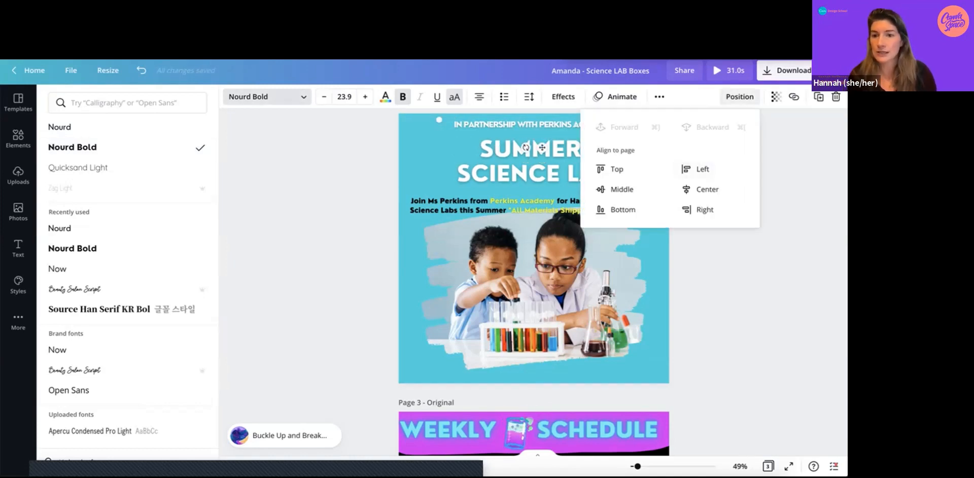
{"action": "left_click", "coordinate": [707, 189]}
{"action": "left_click", "coordinate": [740, 96]}
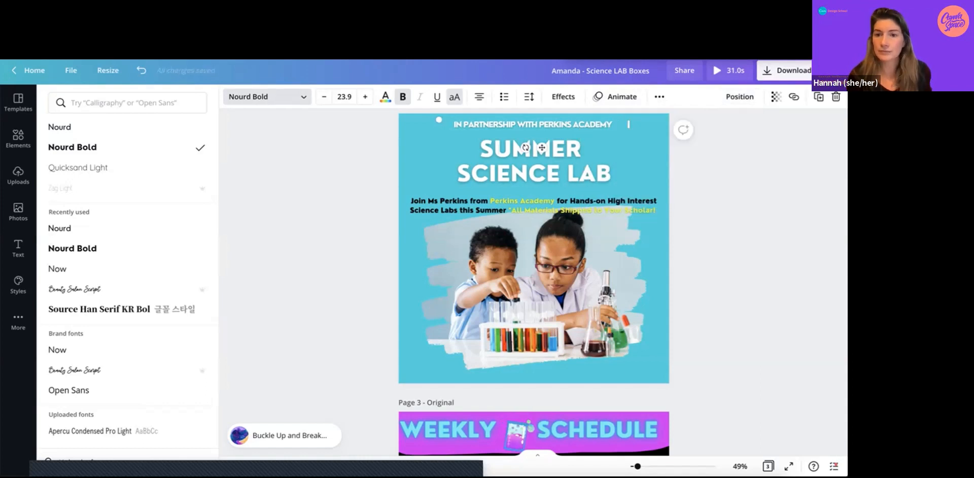
{"action": "left_click", "coordinate": [18, 284]}
{"action": "left_click", "coordinate": [351, 152]}
{"action": "left_click", "coordinate": [533, 124]}
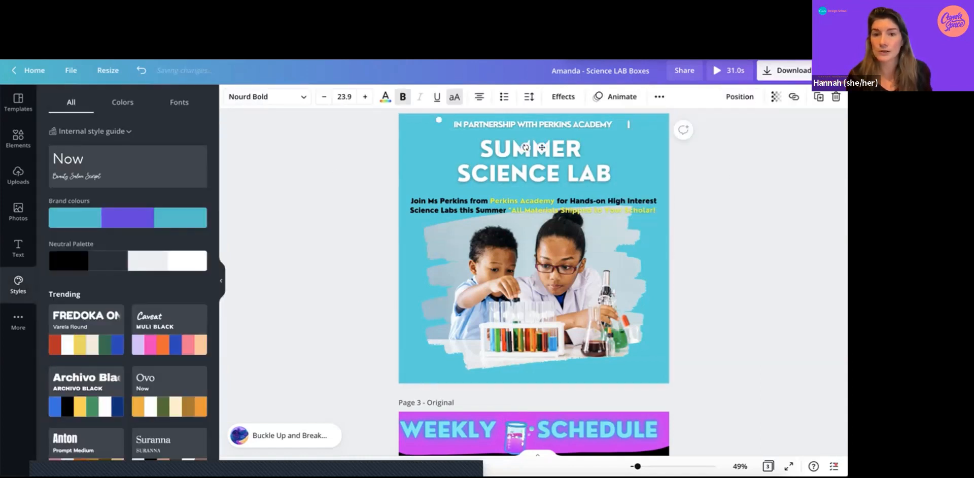
{"action": "left_click_drag", "start_coordinate": [533, 124], "coordinate": [533, 127]}
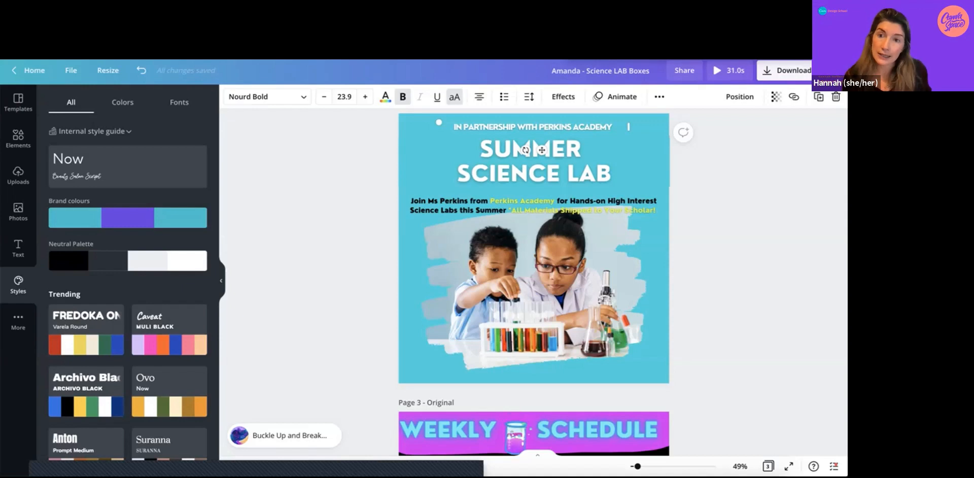
{"action": "key", "text": "Escape"}
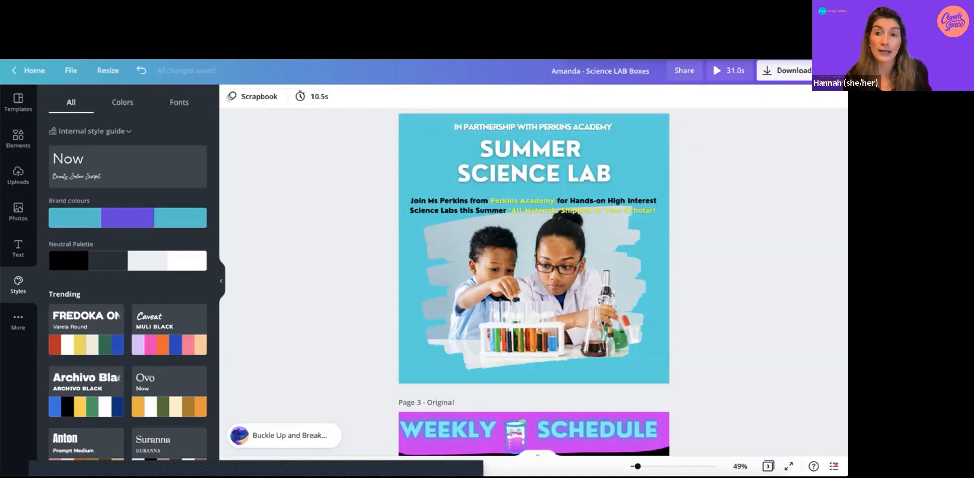
{"action": "left_click", "coordinate": [533, 206]}
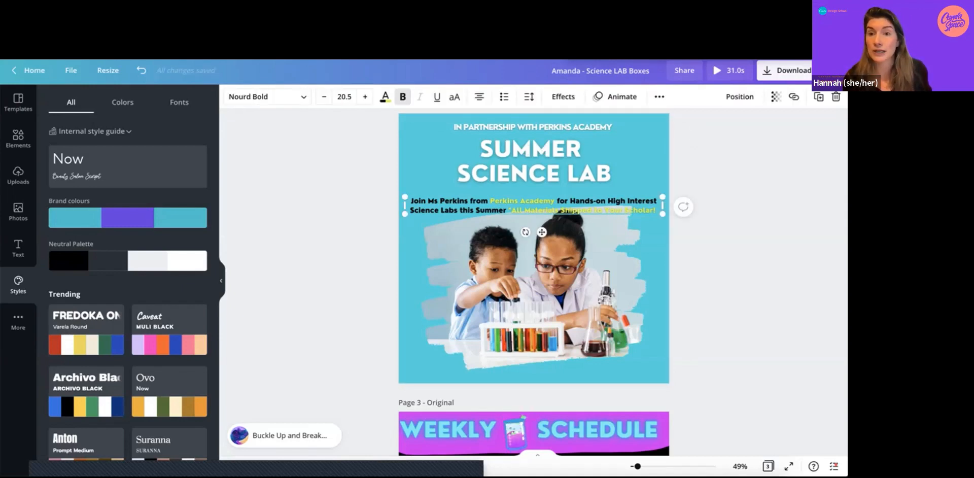
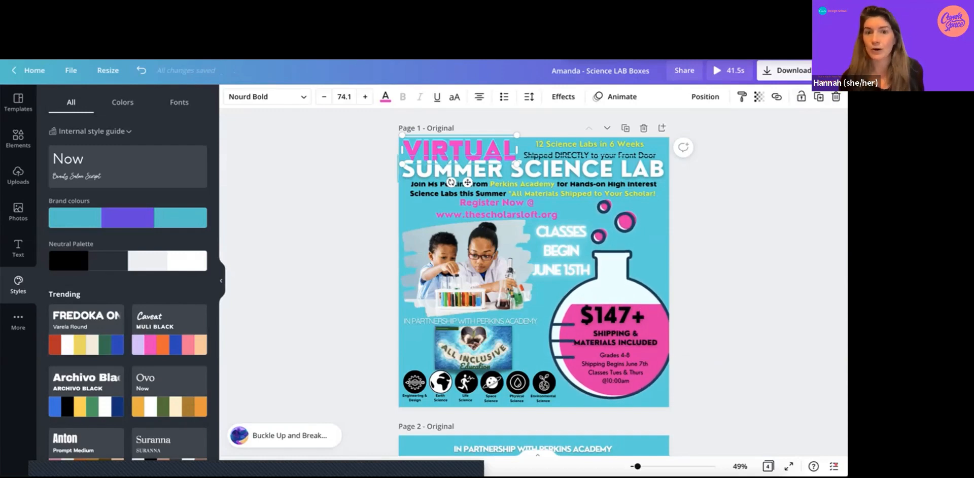
Paste the title's word "SUMMER" as a separate text box over the page 2 photo and change its text to "VIRTUAL".
{"action": "scroll", "coordinate": [533, 282], "scroll_direction": "down", "scroll_amount": 4}
{"action": "scroll", "coordinate": [533, 282], "scroll_direction": "down", "scroll_amount": 3}
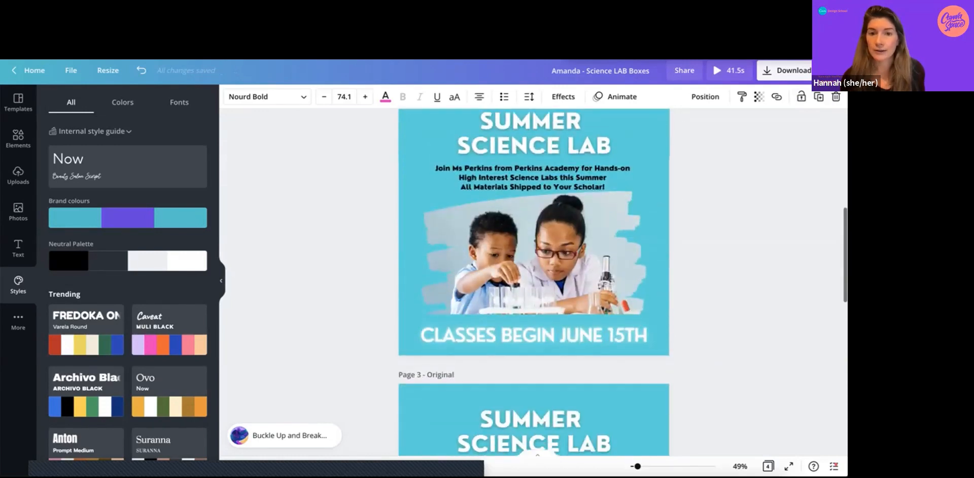
{"action": "scroll", "coordinate": [534, 282], "scroll_direction": "up", "scroll_amount": 1}
{"action": "left_click", "coordinate": [534, 165]}
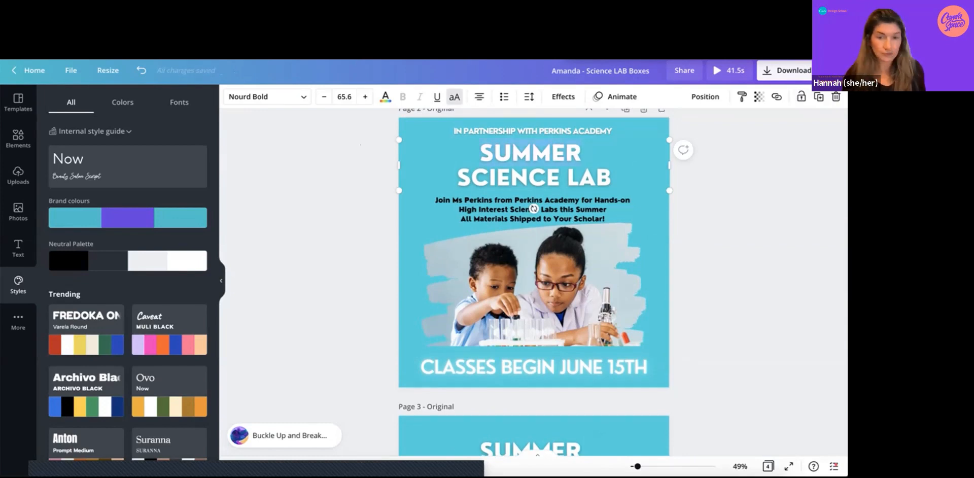
{"action": "type", "text": "SUMMER"}
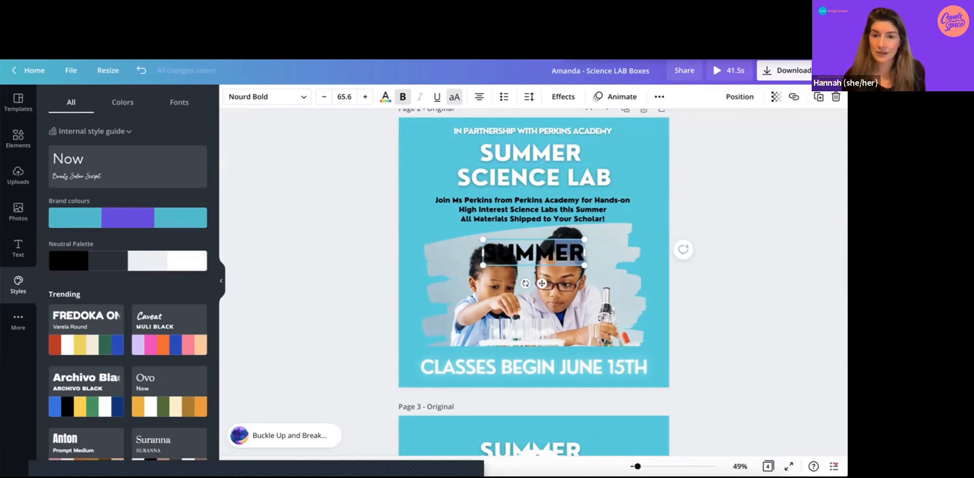
{"action": "double_click", "coordinate": [534, 292]}
{"action": "left_click", "coordinate": [720, 292]}
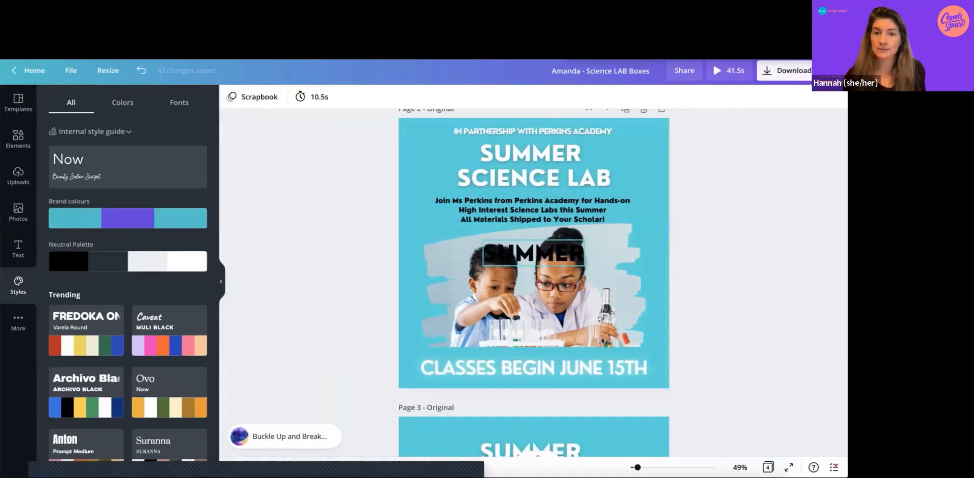
{"action": "left_click", "coordinate": [534, 252]}
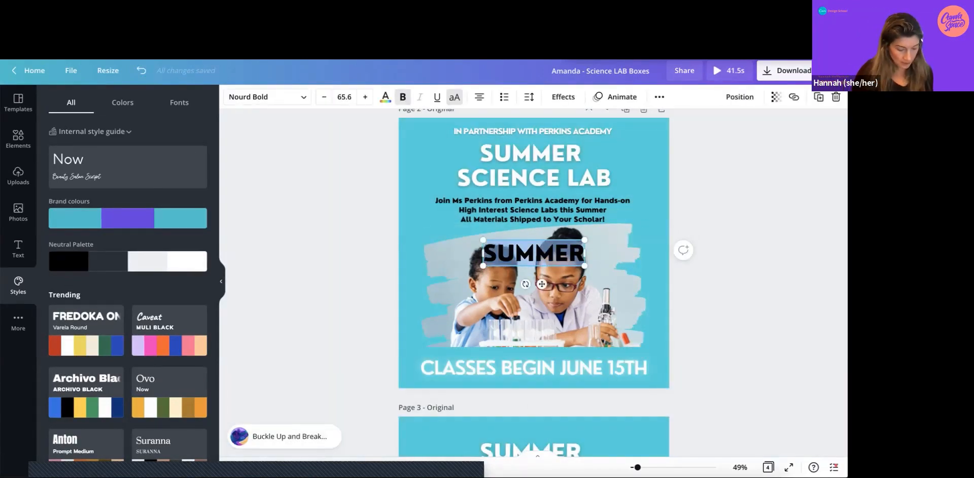
{"action": "type", "text": "VIRTUAL"}
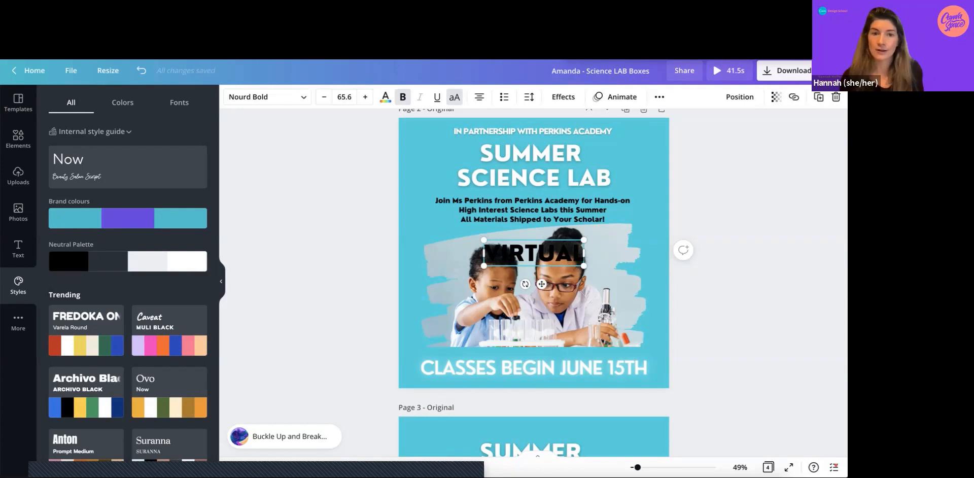
Reduce the "VIRTUAL" text to font size 24.6 and colour it white.
{"action": "left_click", "coordinate": [324, 96]}
{"action": "left_click", "coordinate": [323, 97]}
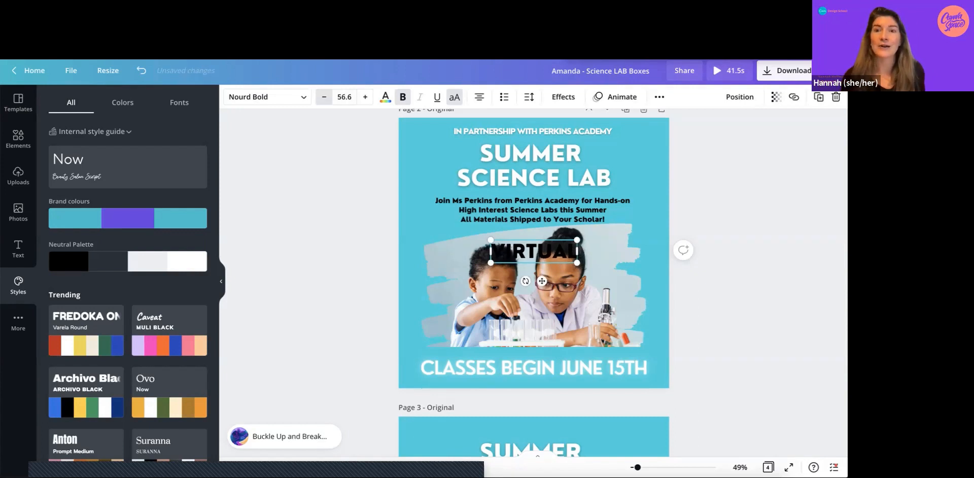
{"action": "left_click", "coordinate": [324, 96]}
{"action": "left_click", "coordinate": [324, 96]}
{"action": "left_click", "coordinate": [323, 96]}
{"action": "left_click", "coordinate": [324, 97]}
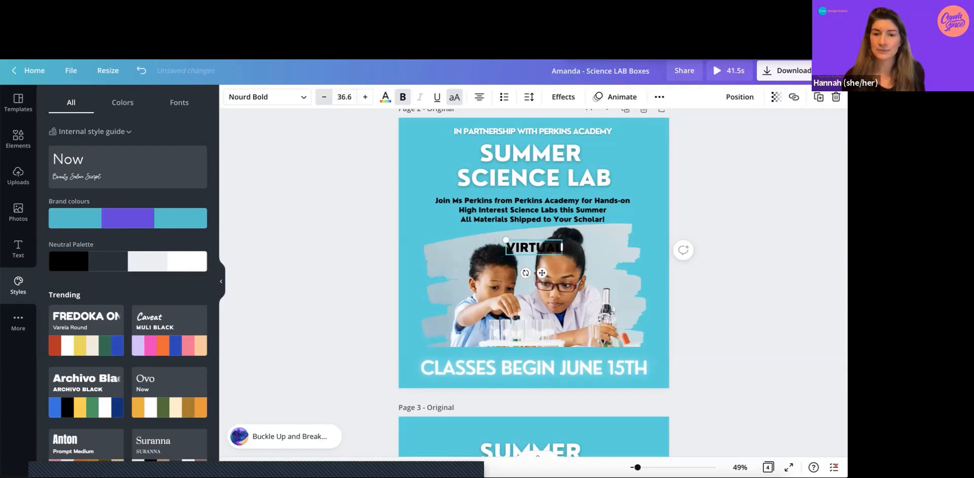
{"action": "left_click", "coordinate": [323, 96]}
{"action": "left_click", "coordinate": [324, 96]}
{"action": "left_click", "coordinate": [323, 96]}
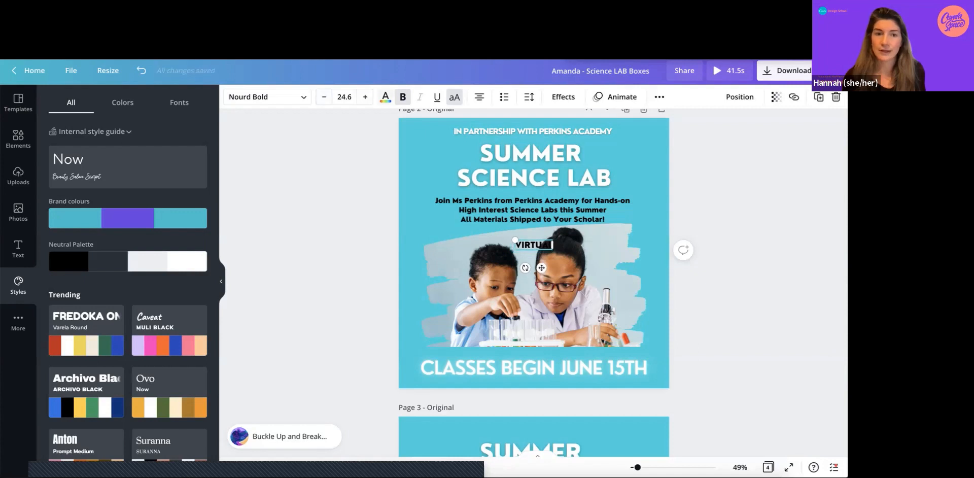
{"action": "left_click", "coordinate": [385, 96]}
{"action": "left_click", "coordinate": [168, 150]}
{"action": "left_click", "coordinate": [386, 96]}
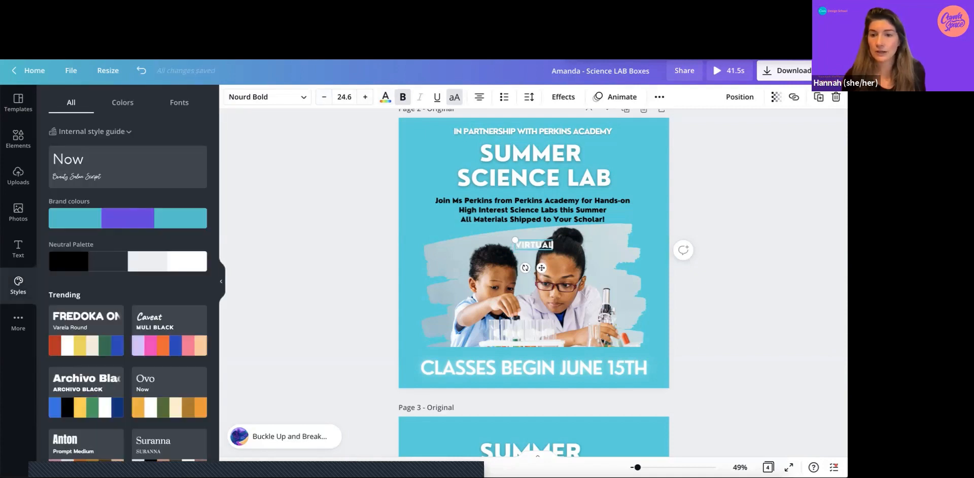
Place the "VIRTUAL" label just left of "SUMMER" in the page 2 title and tilt it counterclockwise.
{"action": "left_click_drag", "start_coordinate": [533, 245], "coordinate": [462, 170]}
{"action": "key", "text": "Escape"}
{"action": "left_click", "coordinate": [461, 154]}
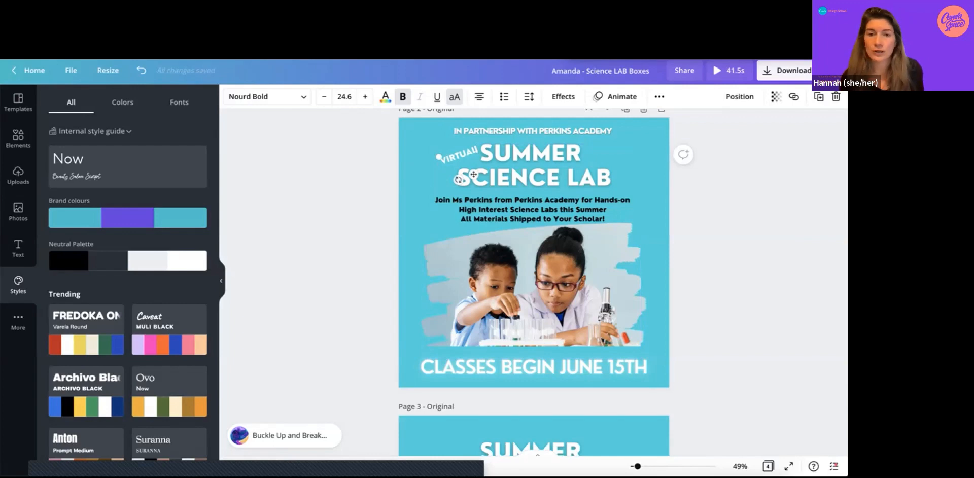
{"action": "left_click_drag", "start_coordinate": [474, 174], "coordinate": [475, 174]}
{"action": "left_click", "coordinate": [355, 178]}
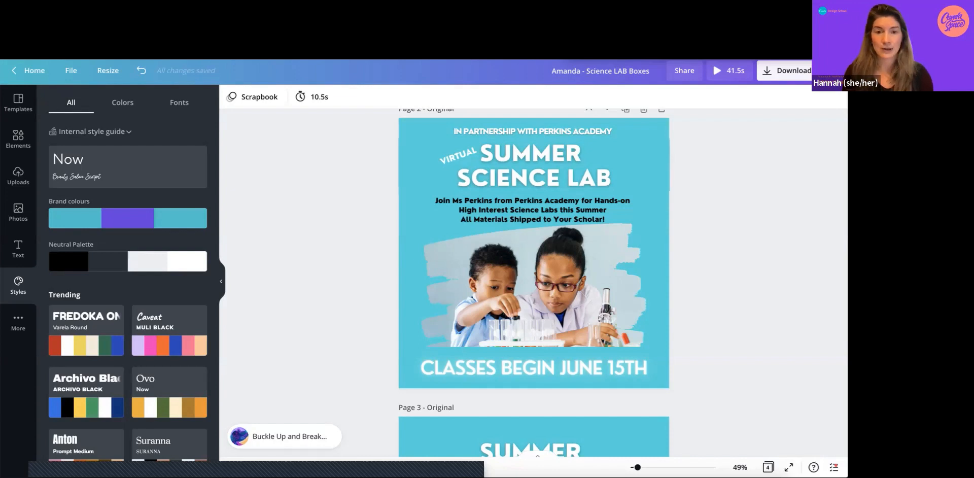
Copy the tilted "VIRTUAL" label from page 2 to the same spot beside the title on page 3.
{"action": "left_click", "coordinate": [474, 175]}
{"action": "scroll", "coordinate": [473, 175], "scroll_direction": "down", "scroll_amount": 5}
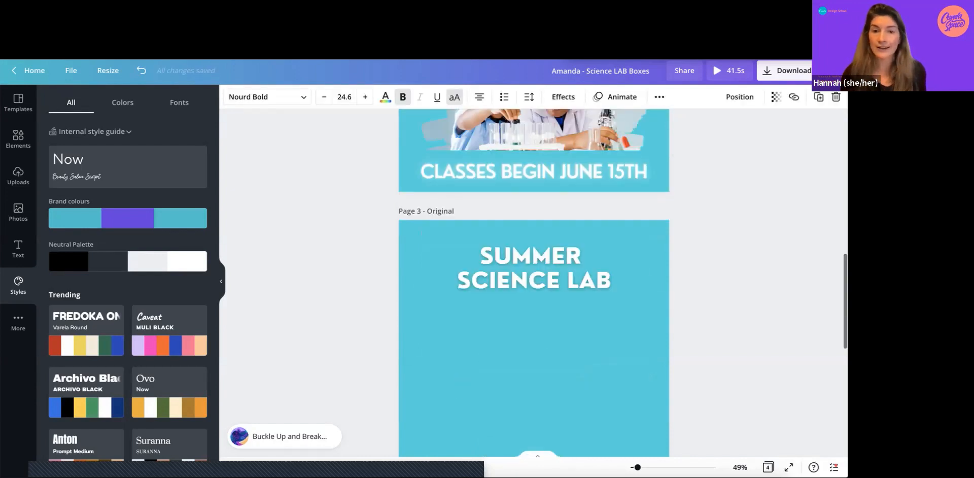
{"action": "key", "text": "Escape"}
{"action": "key", "text": "ctrl+v"}
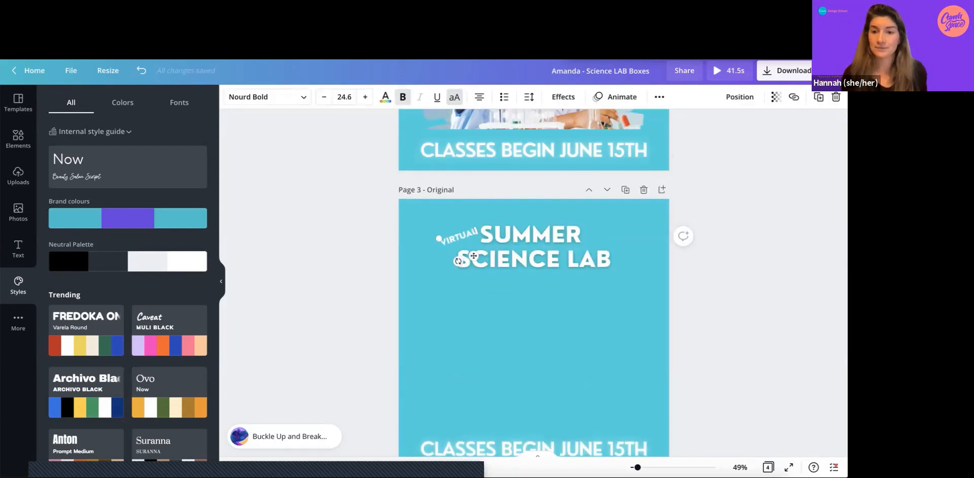
{"action": "key", "text": "Escape"}
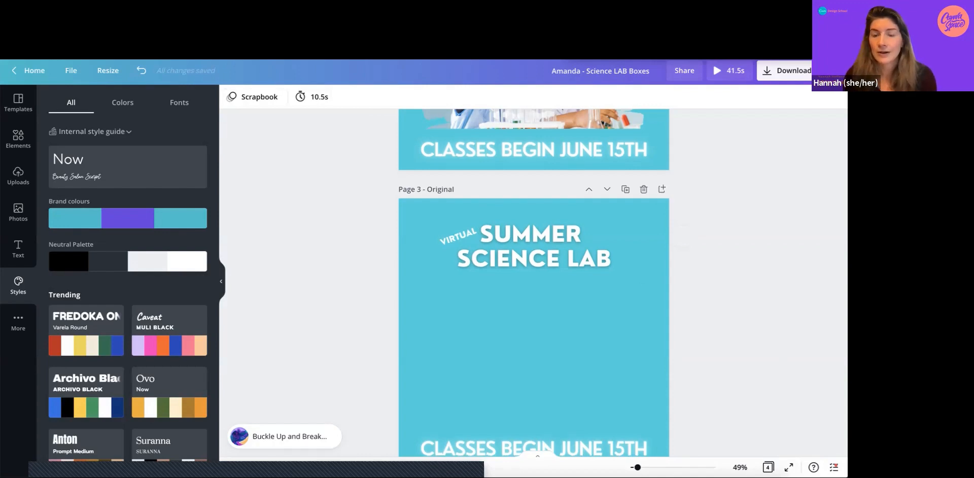
Return to page 1 to review the original flyer's content.
{"action": "scroll", "coordinate": [534, 282], "scroll_direction": "up", "scroll_amount": 10}
{"action": "scroll", "coordinate": [534, 283], "scroll_direction": "up", "scroll_amount": 2}
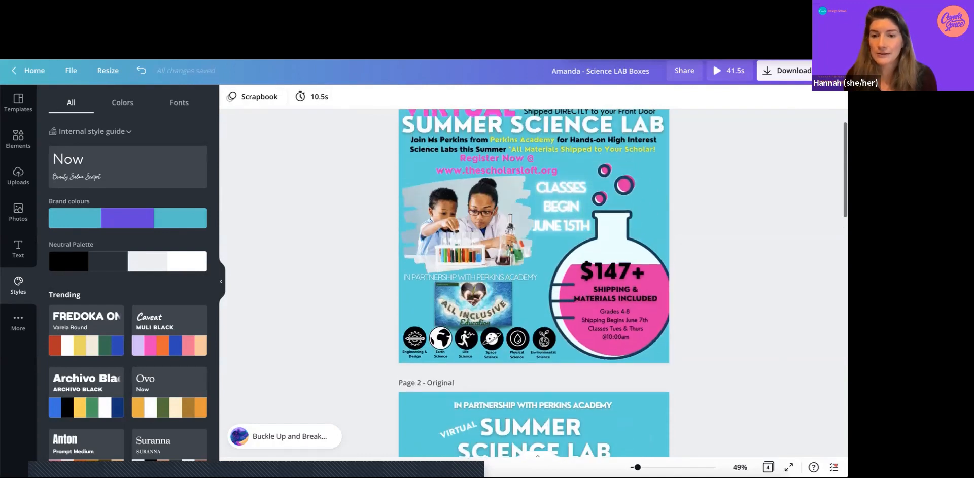
{"action": "scroll", "coordinate": [534, 282], "scroll_direction": "up", "scroll_amount": 1}
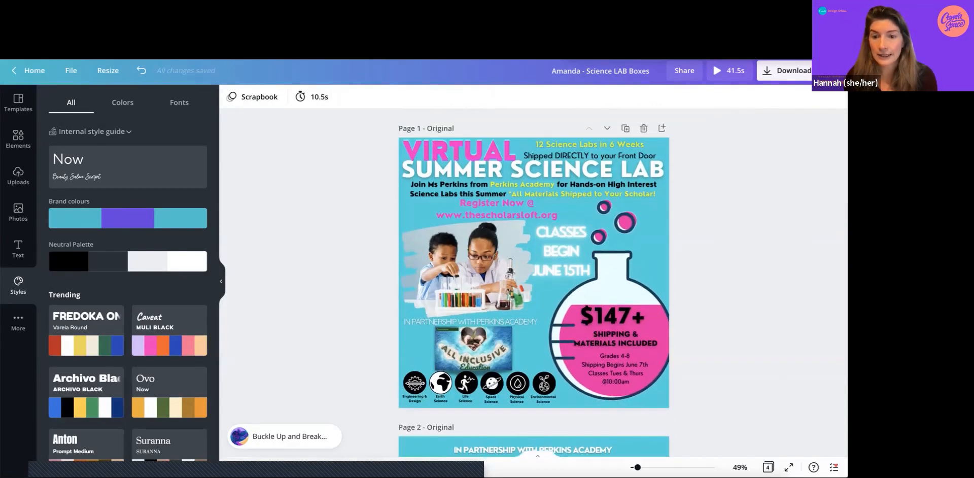
Unlock the flask graphic on page 1, paste a copy onto page 2 and shrink it to a small icon.
{"action": "left_click", "coordinate": [612, 289]}
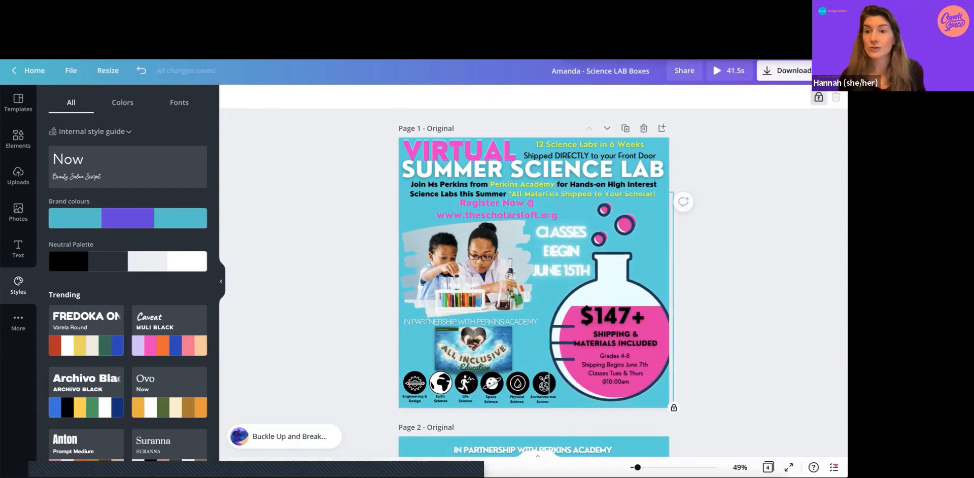
{"action": "left_click", "coordinate": [673, 408]}
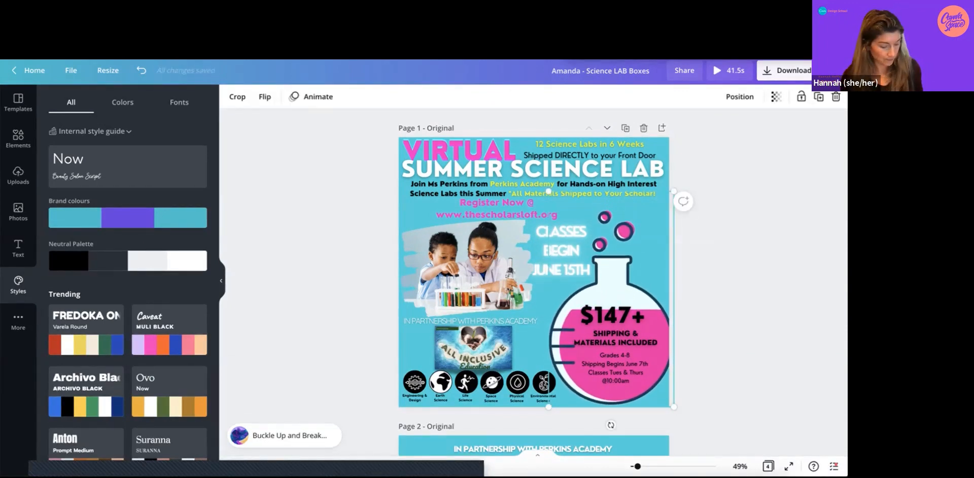
{"action": "scroll", "coordinate": [533, 282], "scroll_direction": "down", "scroll_amount": 3}
{"action": "scroll", "coordinate": [534, 350], "scroll_direction": "down", "scroll_amount": 5}
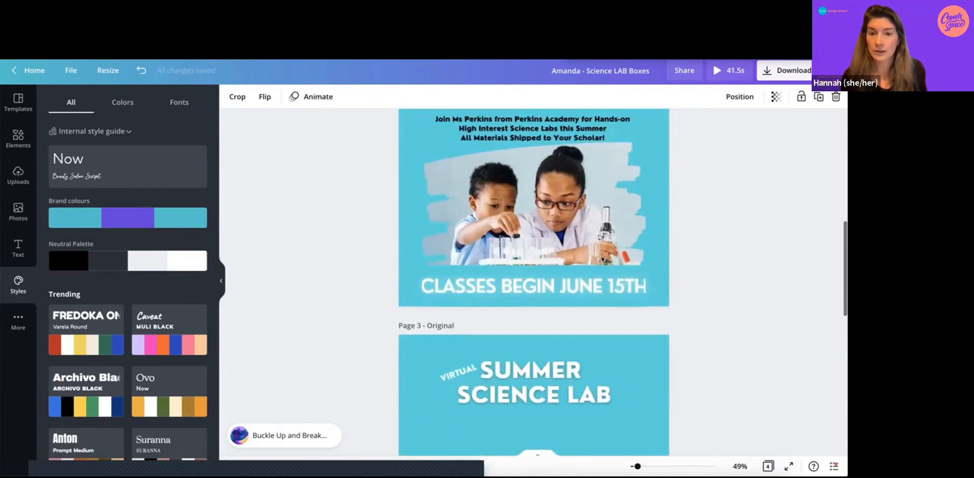
{"action": "scroll", "coordinate": [534, 350], "scroll_direction": "up", "scroll_amount": 2}
{"action": "scroll", "coordinate": [534, 282], "scroll_direction": "up", "scroll_amount": 1}
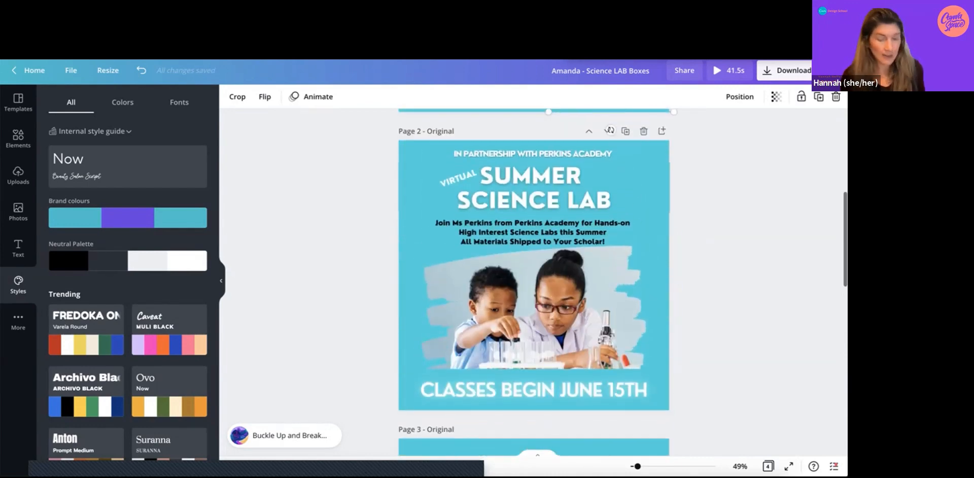
{"action": "key", "text": "ctrl+v"}
{"action": "left_click_drag", "start_coordinate": [674, 409], "coordinate": [558, 208]}
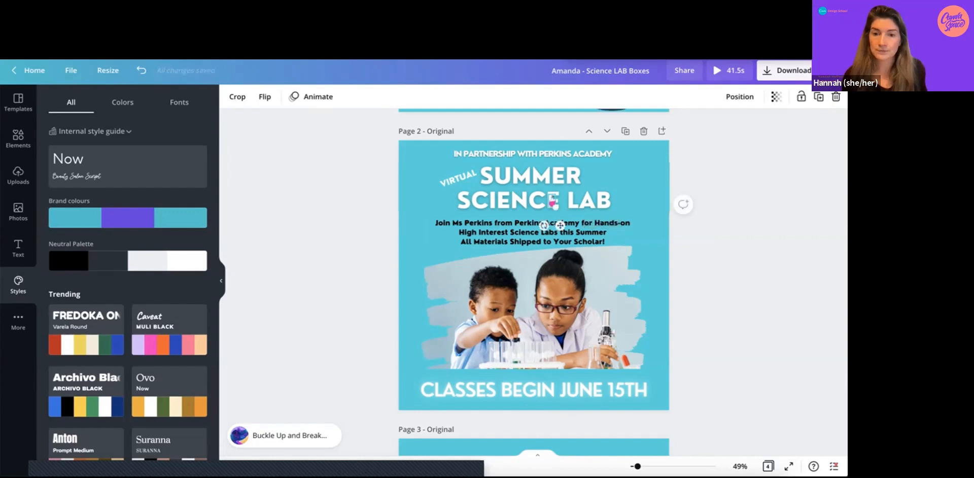
Place the small flask just right of the "SUMMER SCIENCE LAB" title on page 2 and tilt it counterclockwise.
{"action": "key", "text": "Escape"}
{"action": "left_click", "coordinate": [553, 202]}
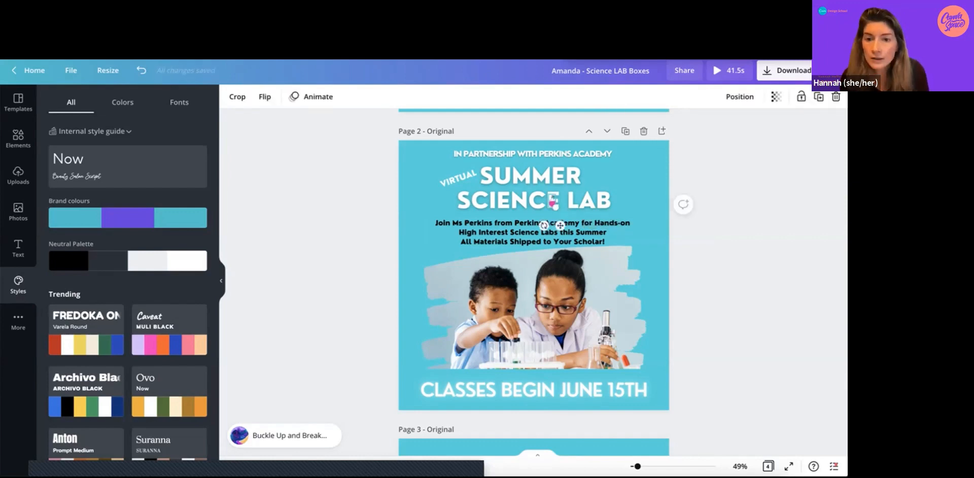
{"action": "left_click_drag", "start_coordinate": [556, 208], "coordinate": [641, 196]}
{"action": "key", "text": "Escape"}
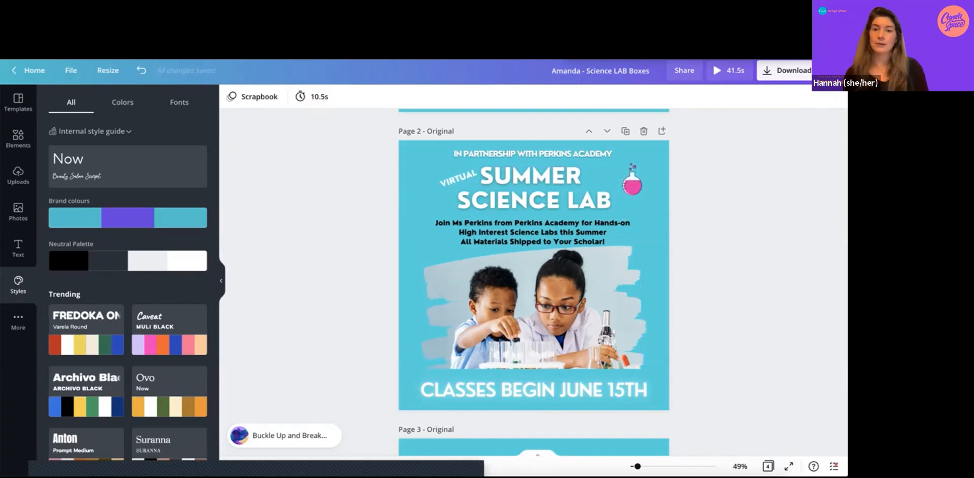
{"action": "left_click", "coordinate": [632, 181]}
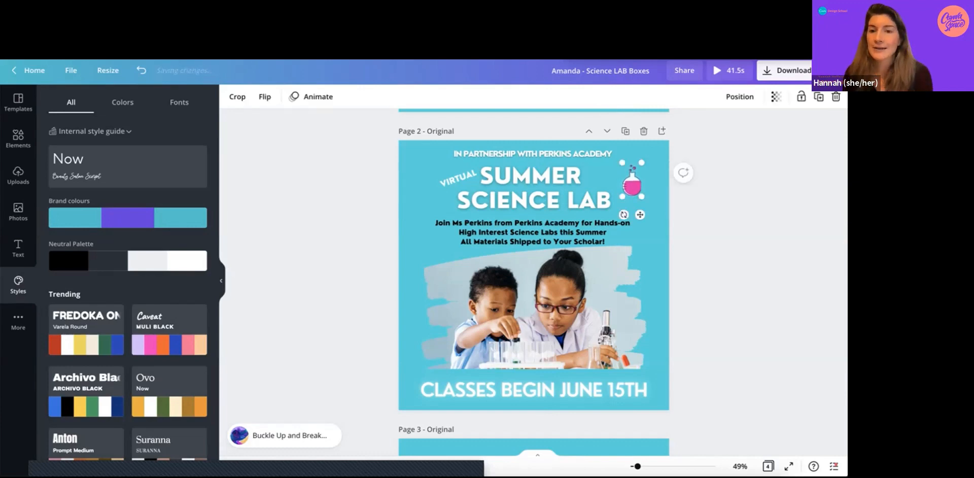
{"action": "left_click_drag", "start_coordinate": [623, 215], "coordinate": [655, 219]}
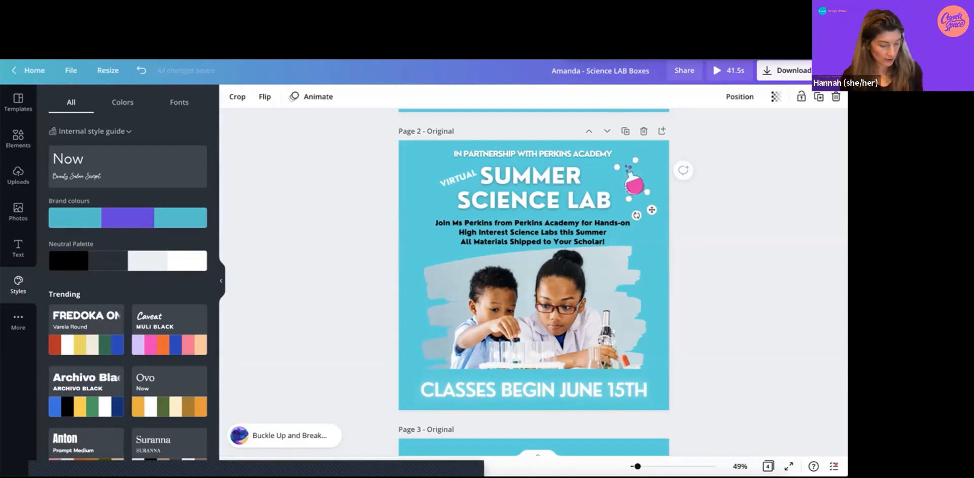
Copy the small tilted flask from page 2 to the same spot beside the title on page 3.
{"action": "scroll", "coordinate": [629, 222], "scroll_direction": "down", "scroll_amount": 4}
{"action": "left_click", "coordinate": [574, 281]}
{"action": "key", "text": "super+v"}
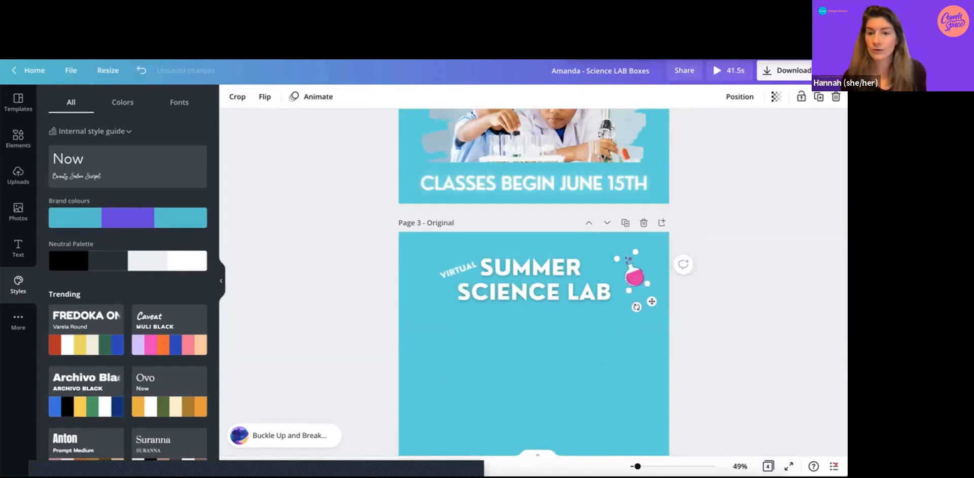
{"action": "left_click", "coordinate": [731, 284]}
{"action": "scroll", "coordinate": [731, 284], "scroll_direction": "up", "scroll_amount": 7}
{"action": "scroll", "coordinate": [731, 284], "scroll_direction": "up", "scroll_amount": 2}
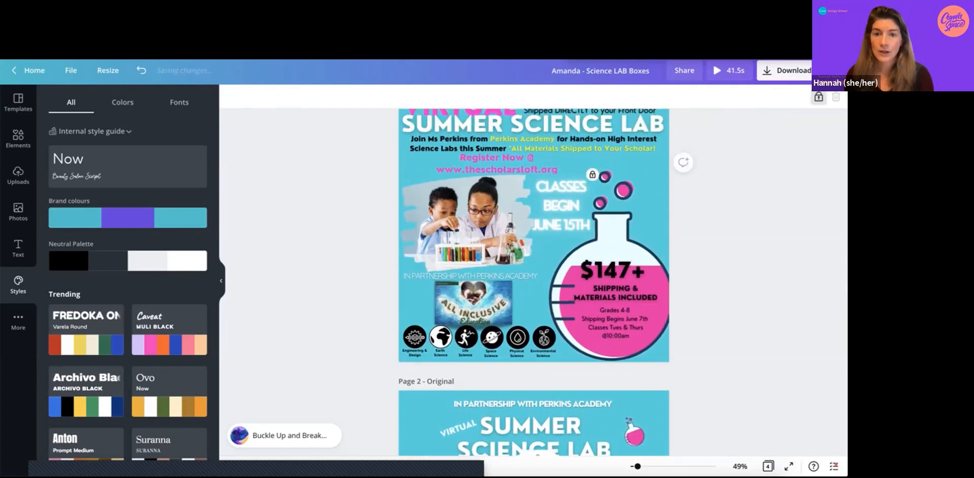
{"action": "scroll", "coordinate": [622, 282], "scroll_direction": "up", "scroll_amount": 1}
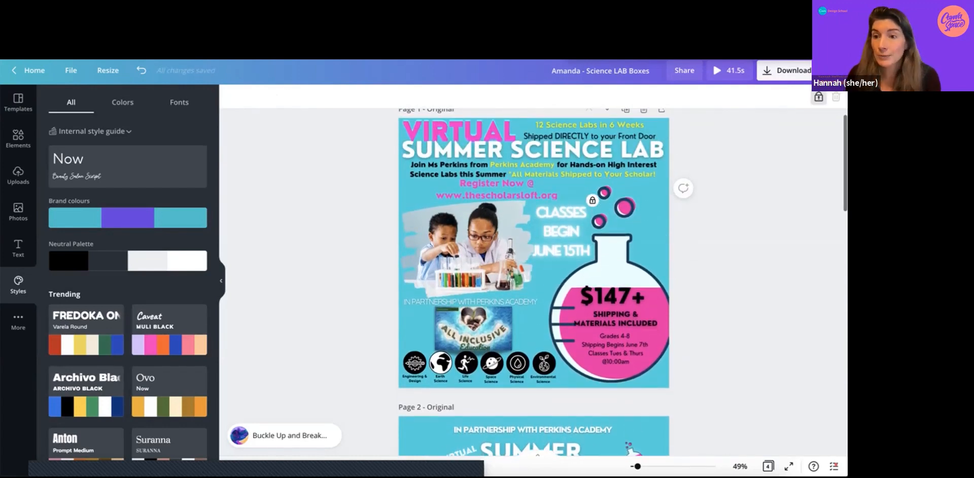
{"action": "left_click", "coordinate": [592, 200]}
{"action": "left_click", "coordinate": [730, 244]}
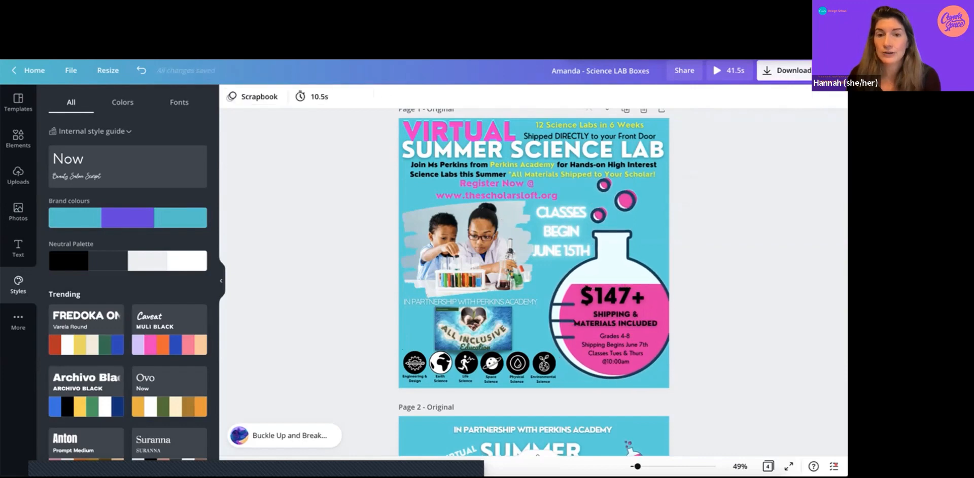
{"action": "left_click", "coordinate": [507, 190]}
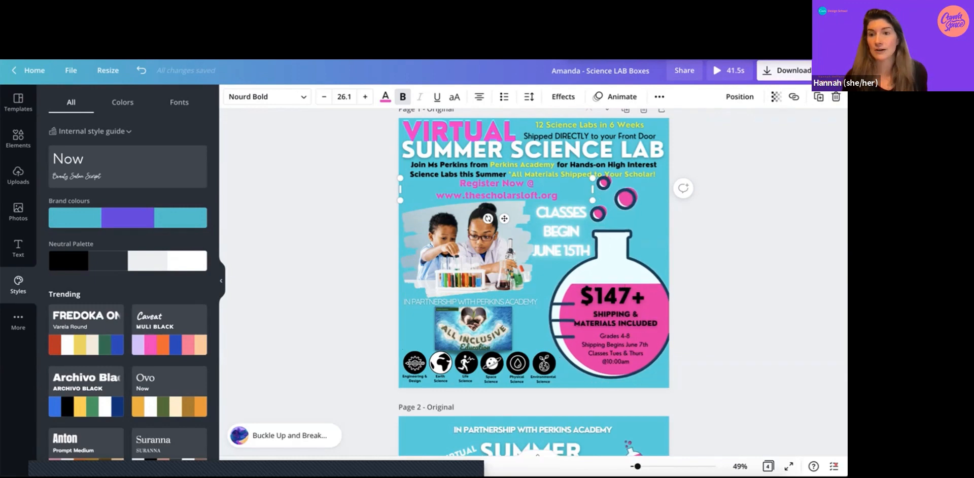
{"action": "scroll", "coordinate": [532, 279], "scroll_direction": "down", "scroll_amount": 6}
{"action": "scroll", "coordinate": [532, 279], "scroll_direction": "down", "scroll_amount": 2}
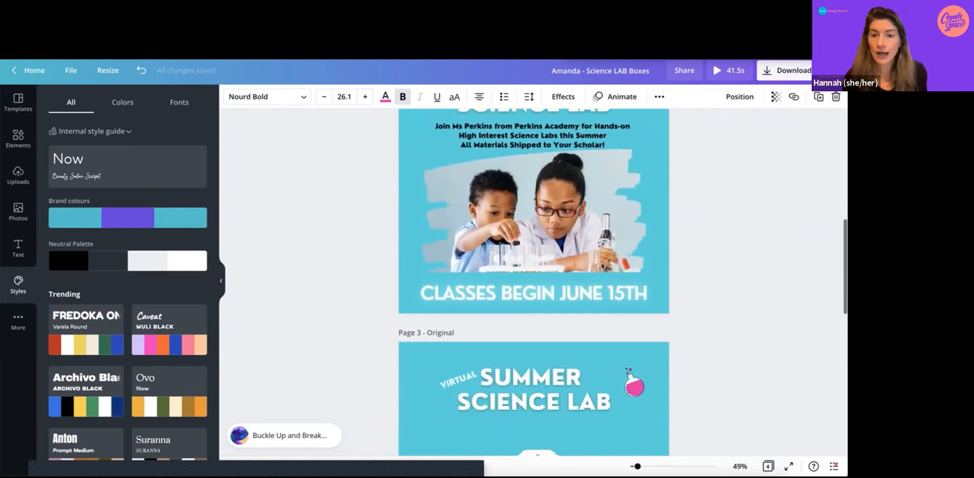
{"action": "scroll", "coordinate": [533, 260], "scroll_direction": "down", "scroll_amount": 2}
{"action": "left_click", "coordinate": [533, 260]}
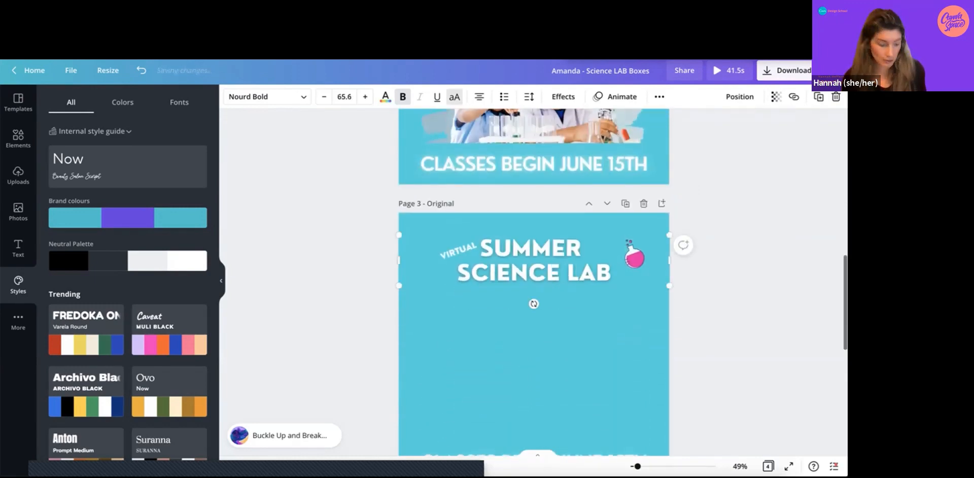
{"action": "key", "text": "ctrl+v"}
{"action": "left_click_drag", "start_coordinate": [496, 284], "coordinate": [533, 354]}
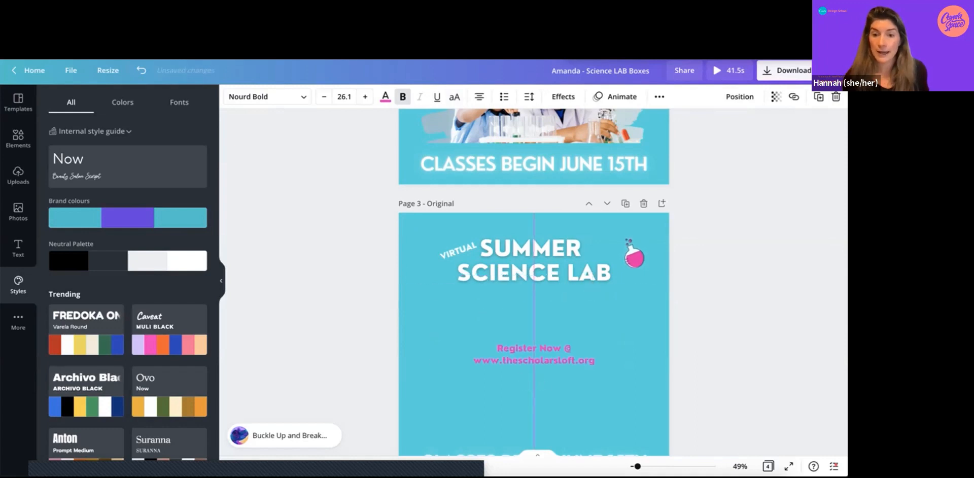
Enlarge the "Register Now" text on page 3 to font size 40.6 and move it slightly up, keeping it centred.
{"action": "left_click_drag", "start_coordinate": [630, 343], "coordinate": [684, 336]}
{"action": "left_click", "coordinate": [715, 343]}
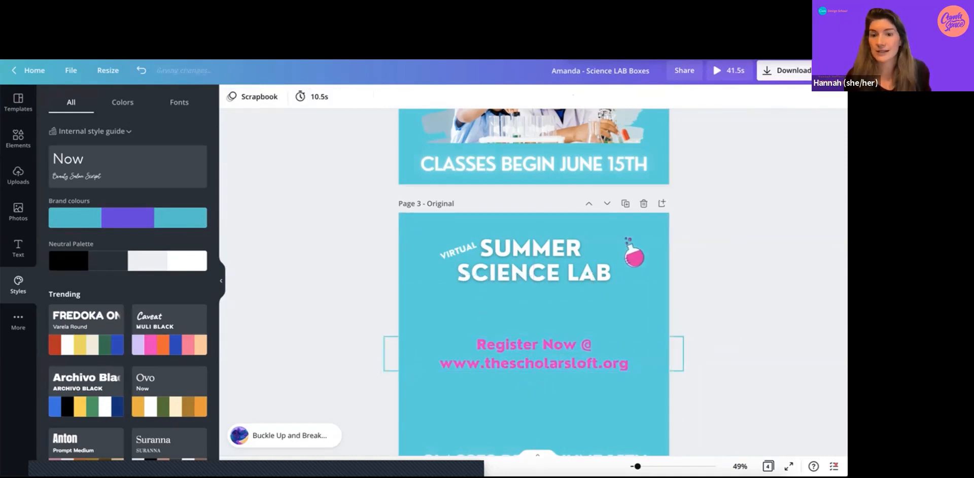
{"action": "left_click_drag", "start_coordinate": [533, 354], "coordinate": [534, 341]}
{"action": "key", "text": "Escape"}
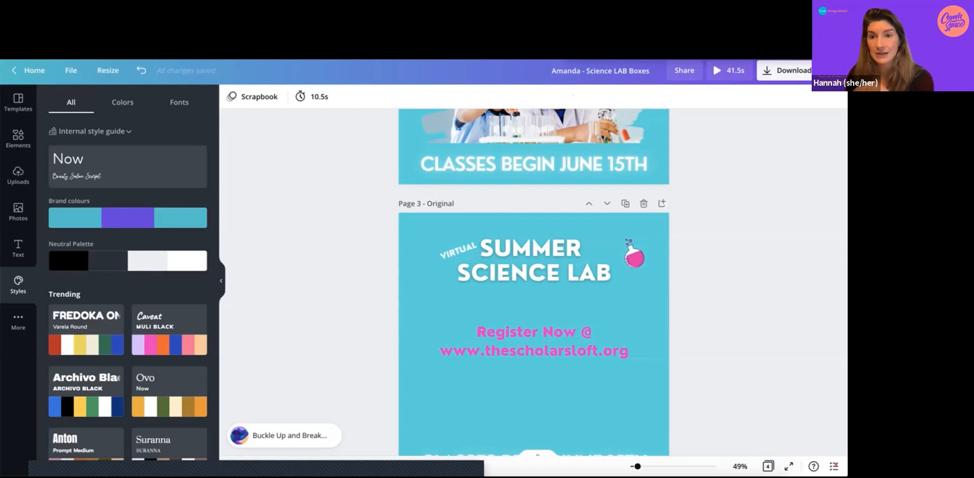
{"action": "left_click", "coordinate": [534, 304]}
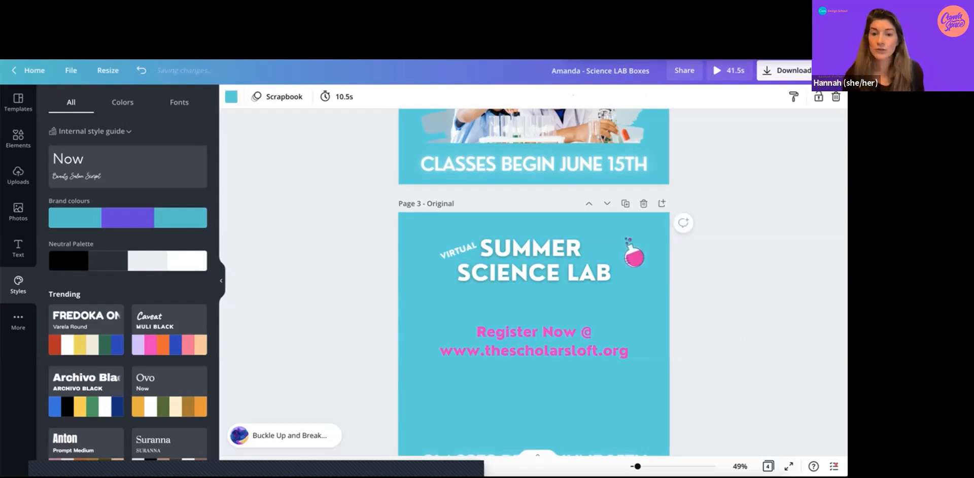
{"action": "left_click", "coordinate": [534, 341]}
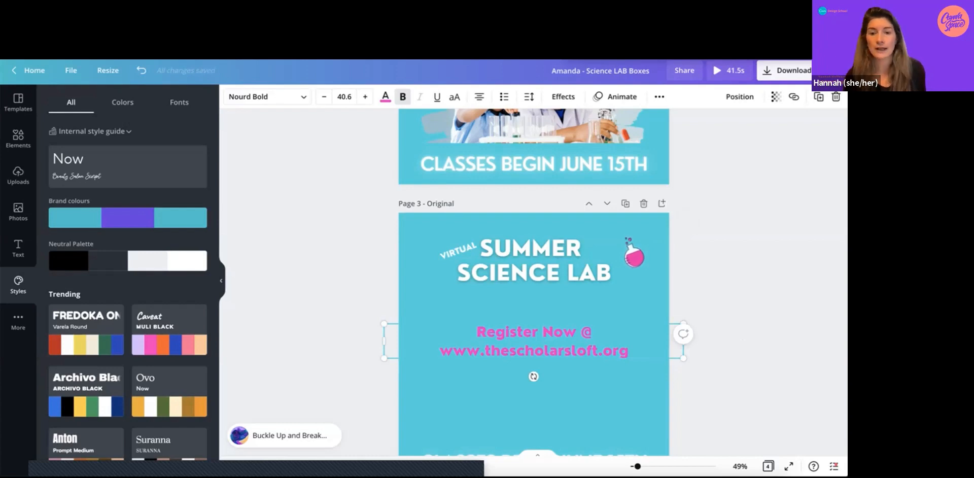
Review the original flyer's text on page 1 and compare it with the reworked pages 2 and 3.
{"action": "scroll", "coordinate": [534, 376], "scroll_direction": "up", "scroll_amount": 10}
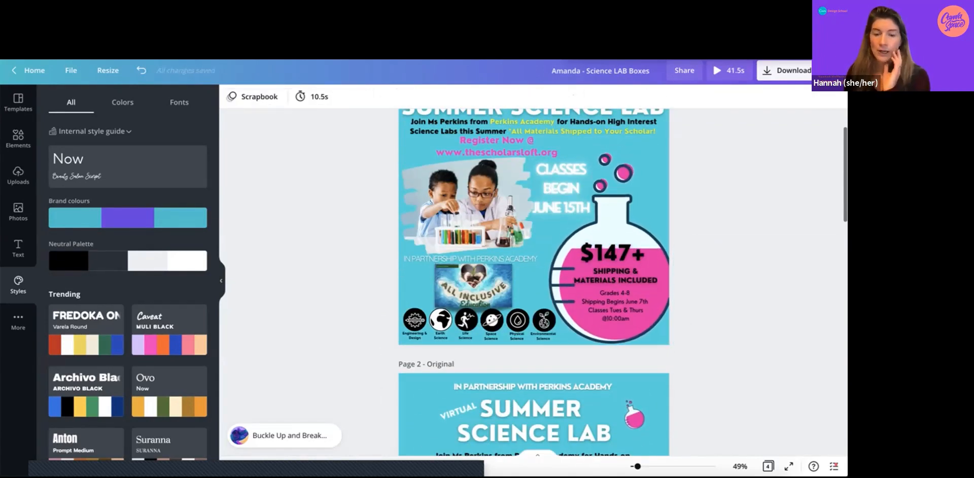
{"action": "scroll", "coordinate": [534, 282], "scroll_direction": "up", "scroll_amount": 2}
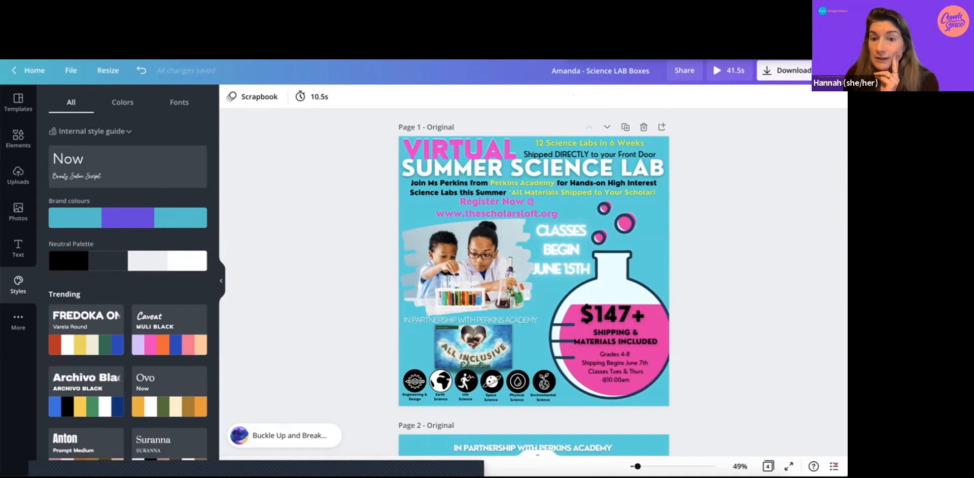
{"action": "left_click", "coordinate": [589, 154]}
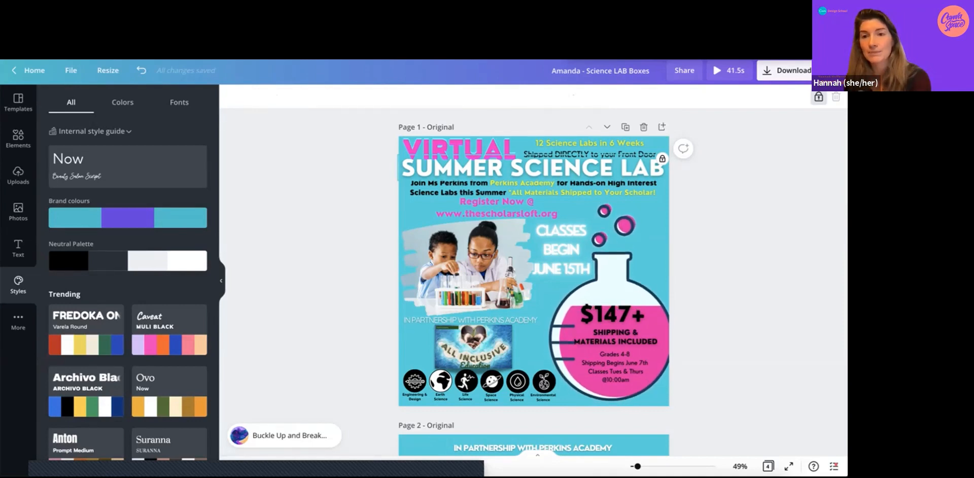
{"action": "scroll", "coordinate": [534, 282], "scroll_direction": "down", "scroll_amount": 3}
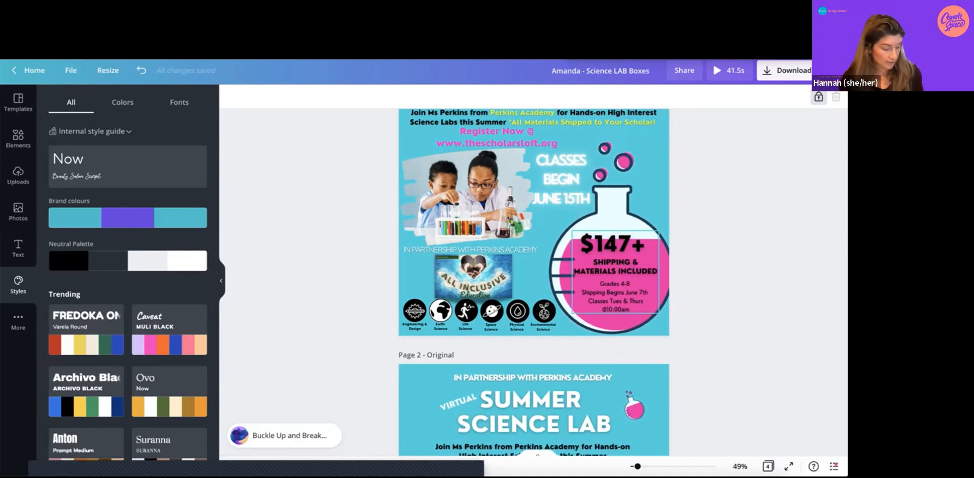
{"action": "left_click", "coordinate": [616, 272]}
{"action": "scroll", "coordinate": [616, 272], "scroll_direction": "down", "scroll_amount": 1}
{"action": "scroll", "coordinate": [534, 253], "scroll_direction": "down", "scroll_amount": 5}
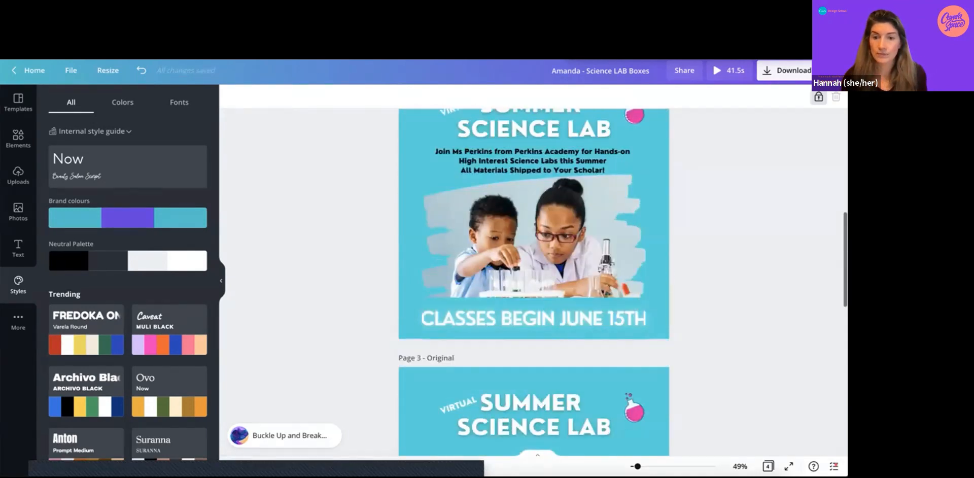
{"action": "scroll", "coordinate": [534, 279], "scroll_direction": "down", "scroll_amount": 3}
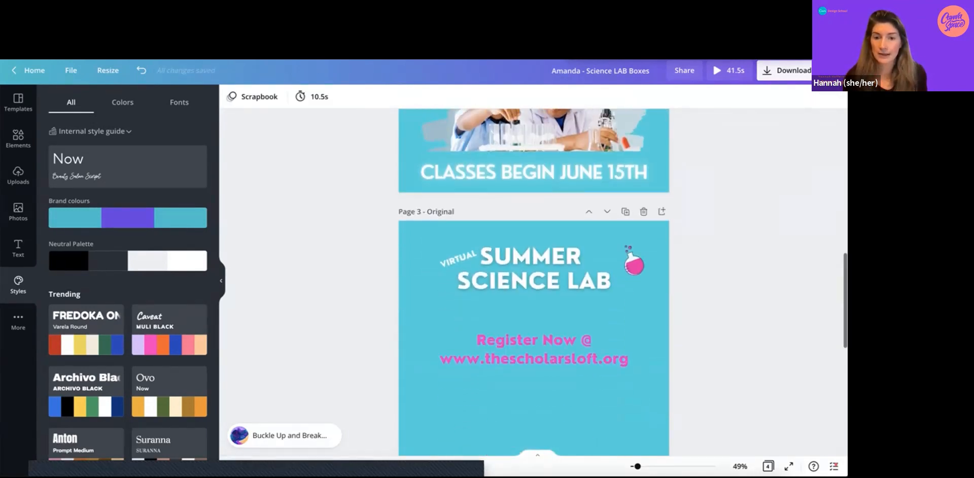
{"action": "scroll", "coordinate": [534, 280], "scroll_direction": "down", "scroll_amount": 2}
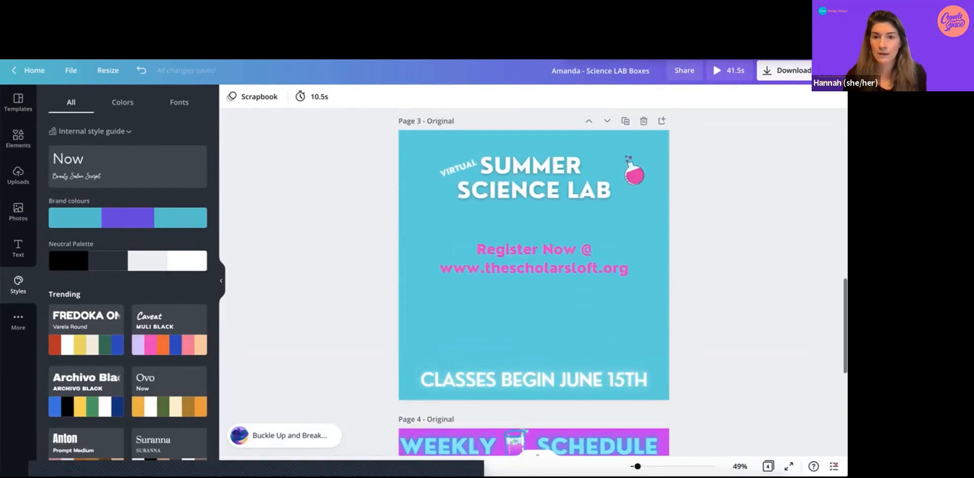
Unlock and delete the black rounded frame on the Week 1 card of the page 4 weekly schedule.
{"action": "scroll", "coordinate": [533, 279], "scroll_direction": "down", "scroll_amount": 3}
{"action": "scroll", "coordinate": [534, 279], "scroll_direction": "down", "scroll_amount": 2}
{"action": "scroll", "coordinate": [534, 279], "scroll_direction": "down", "scroll_amount": 1}
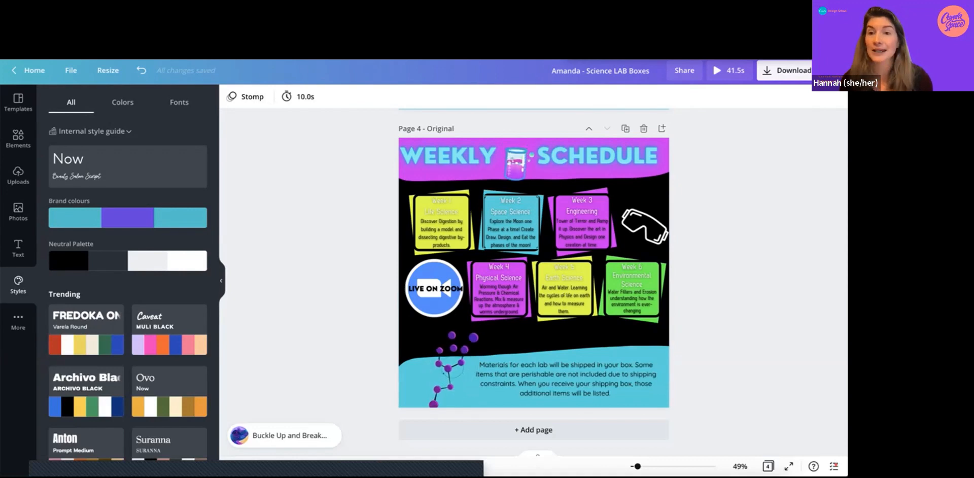
{"action": "left_click", "coordinate": [440, 224]}
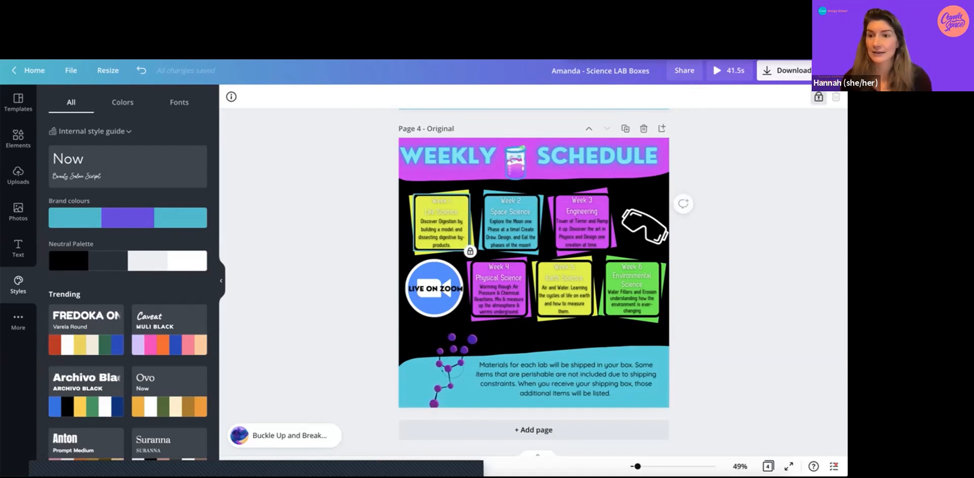
{"action": "left_click", "coordinate": [510, 223]}
{"action": "left_click", "coordinate": [510, 224]}
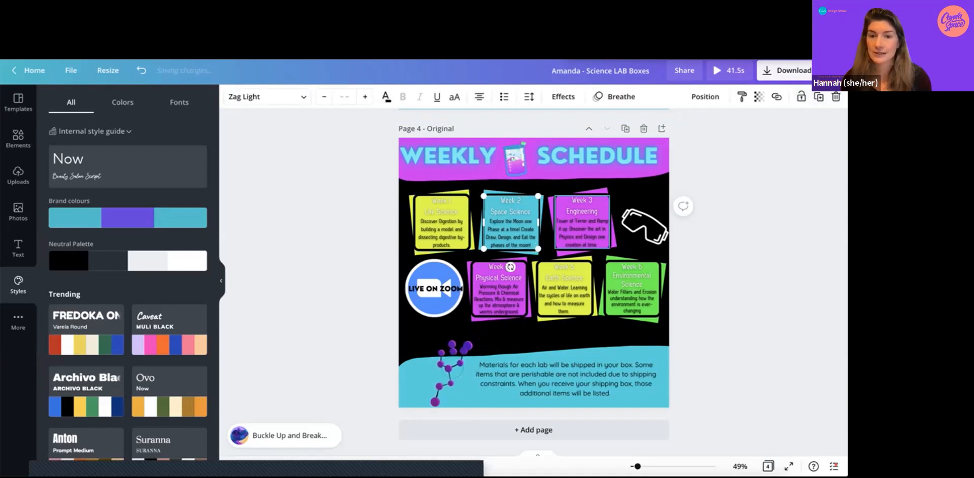
{"action": "left_click", "coordinate": [582, 223]}
{"action": "left_click", "coordinate": [582, 223]}
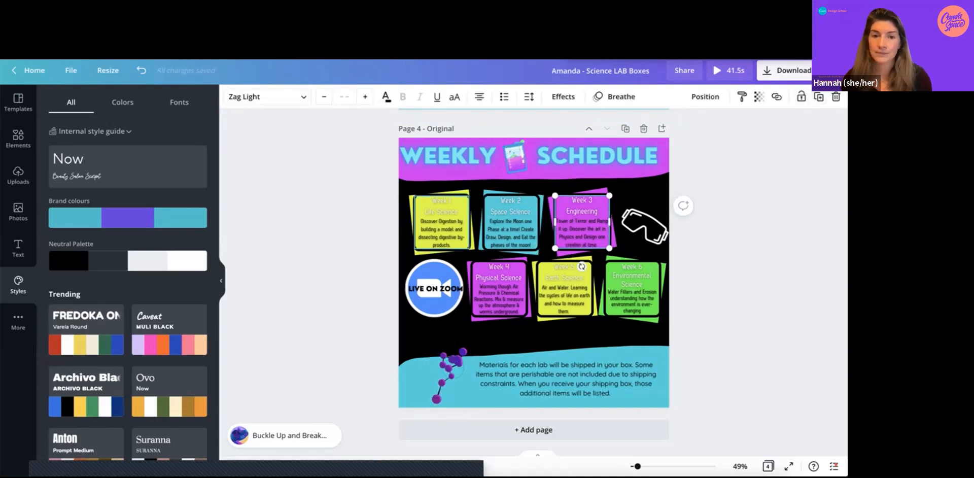
{"action": "left_click", "coordinate": [441, 223]}
{"action": "left_click", "coordinate": [819, 97]}
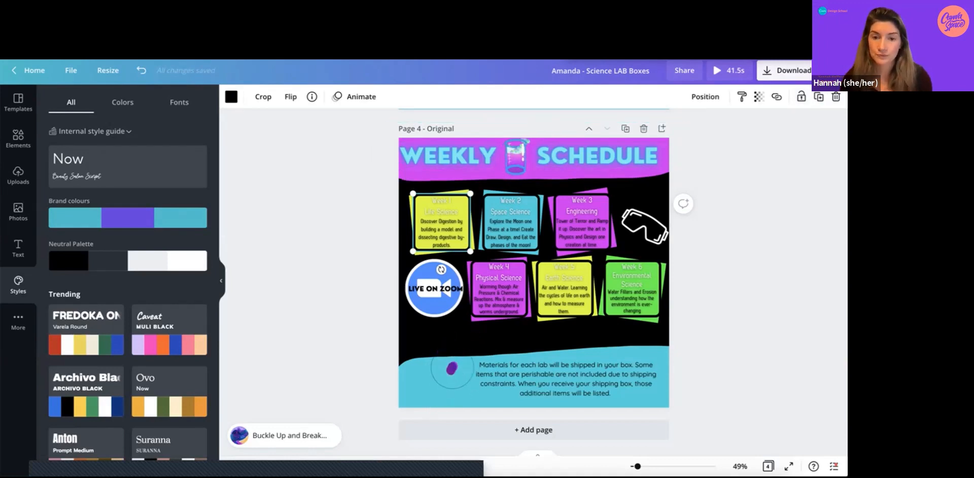
{"action": "key", "text": "Escape"}
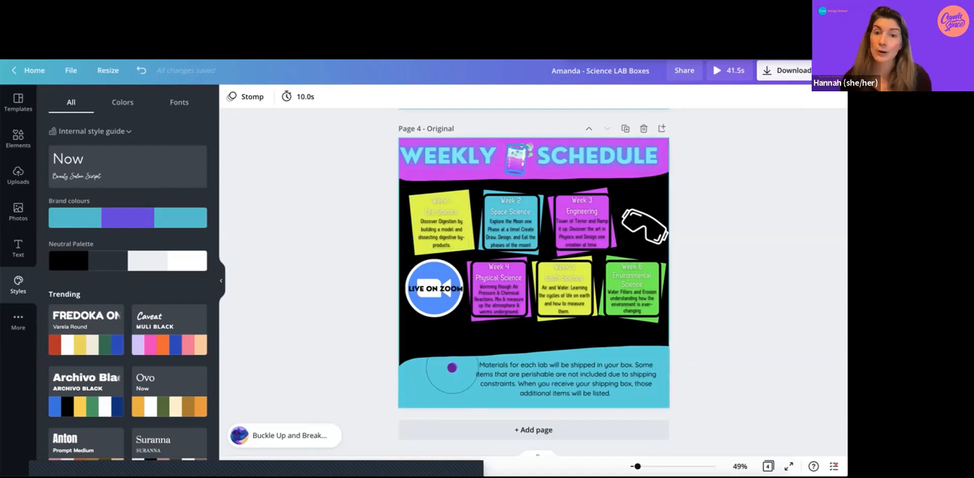
Unlock and delete the black rounded frames on the Week 2 and Week 3 cards.
{"action": "left_click", "coordinate": [511, 223]}
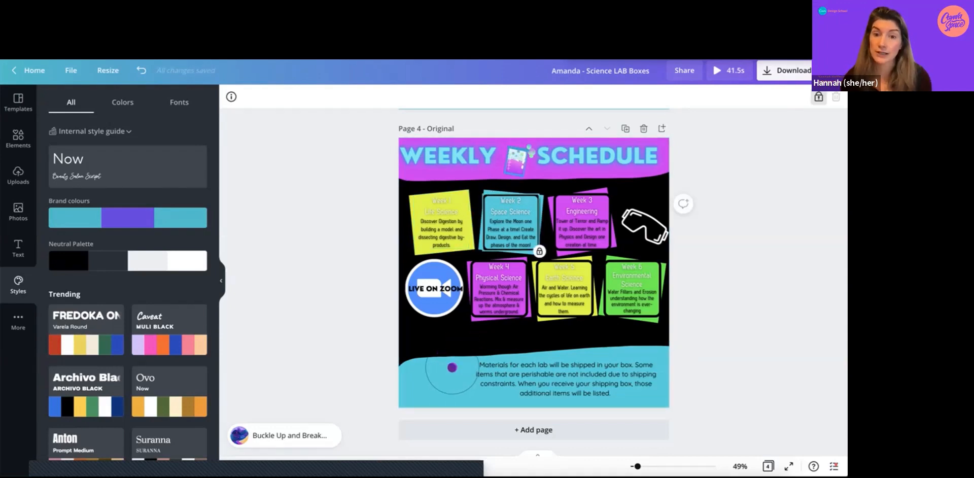
{"action": "left_click", "coordinate": [819, 97]}
{"action": "key", "text": "Delete"}
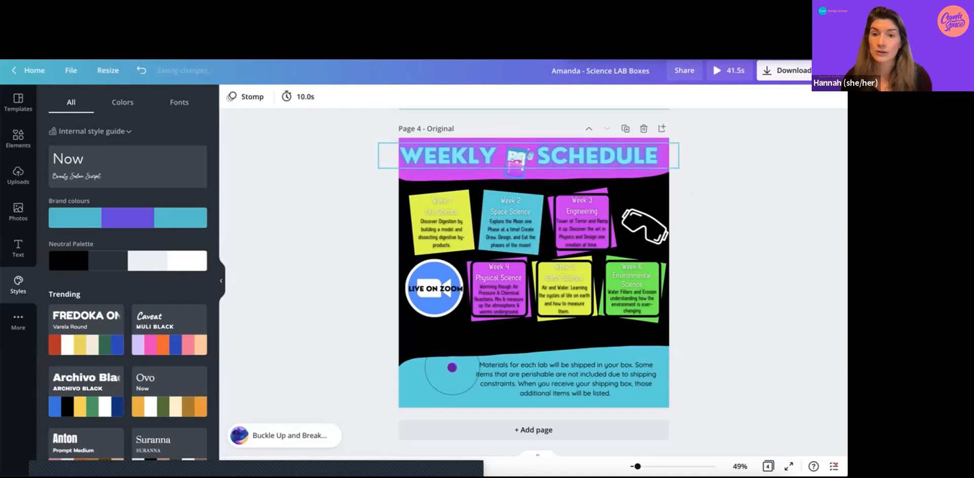
{"action": "left_click", "coordinate": [582, 222]}
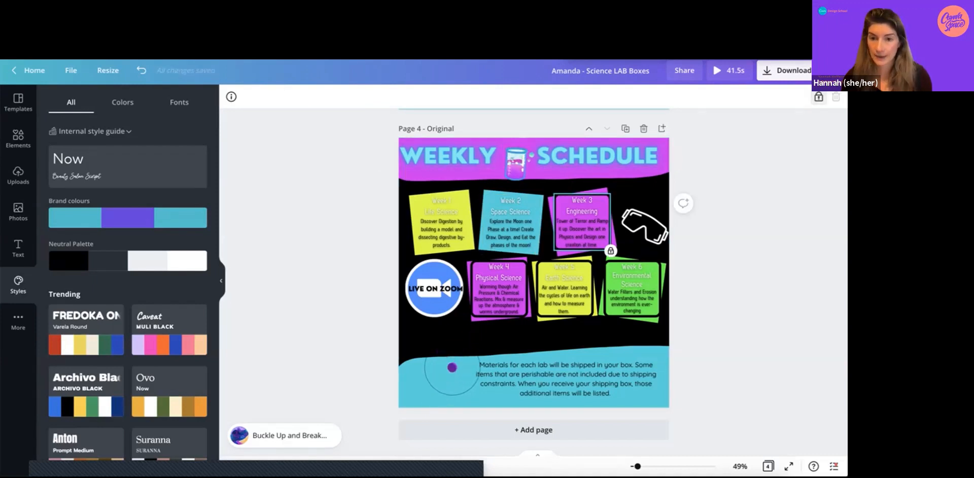
{"action": "left_click", "coordinate": [819, 97]}
{"action": "key", "text": "Delete"}
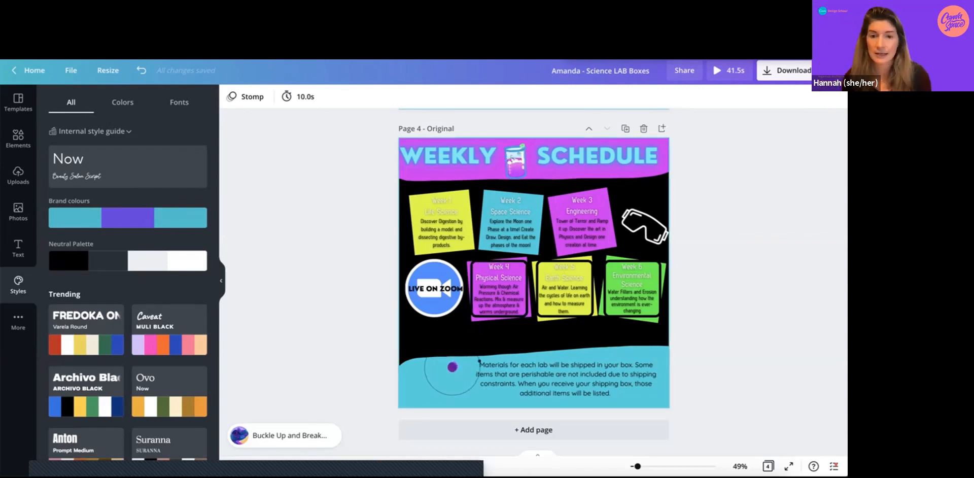
Unlock and delete the black rounded frames on the Week 4, Week 5 and Week 6 cards.
{"action": "left_click", "coordinate": [500, 304]}
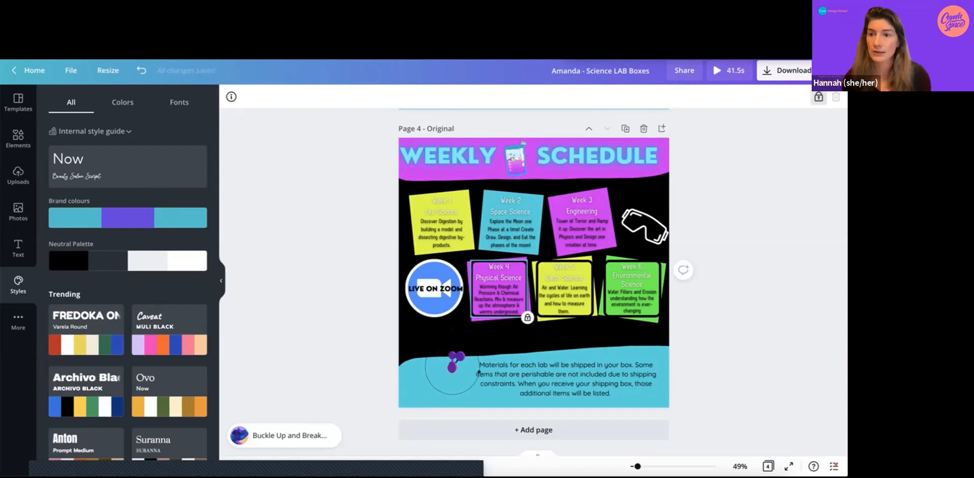
{"action": "key", "text": "Escape"}
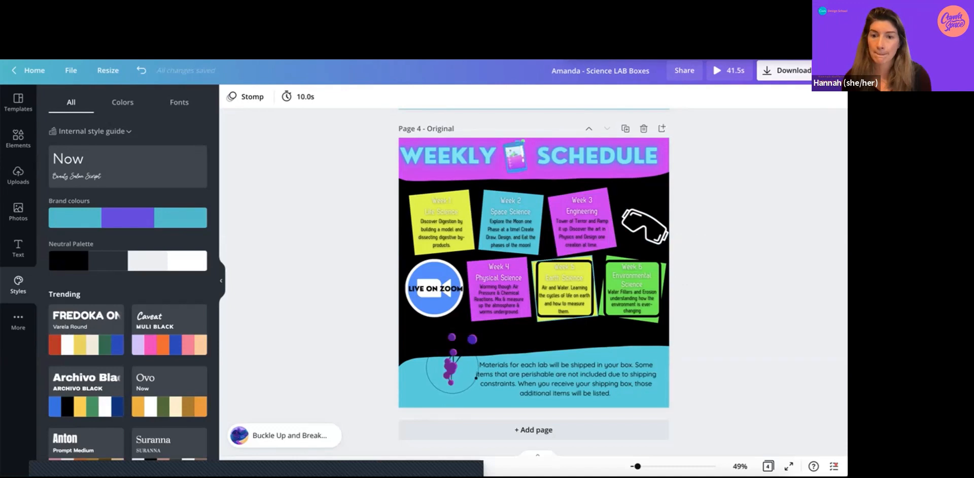
{"action": "left_click", "coordinate": [565, 289]}
{"action": "key", "text": "Escape"}
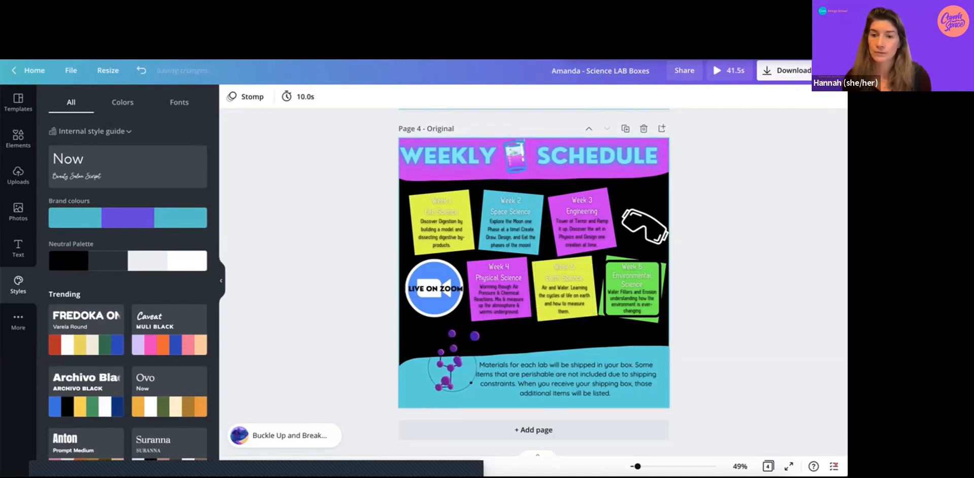
{"action": "left_click", "coordinate": [632, 289]}
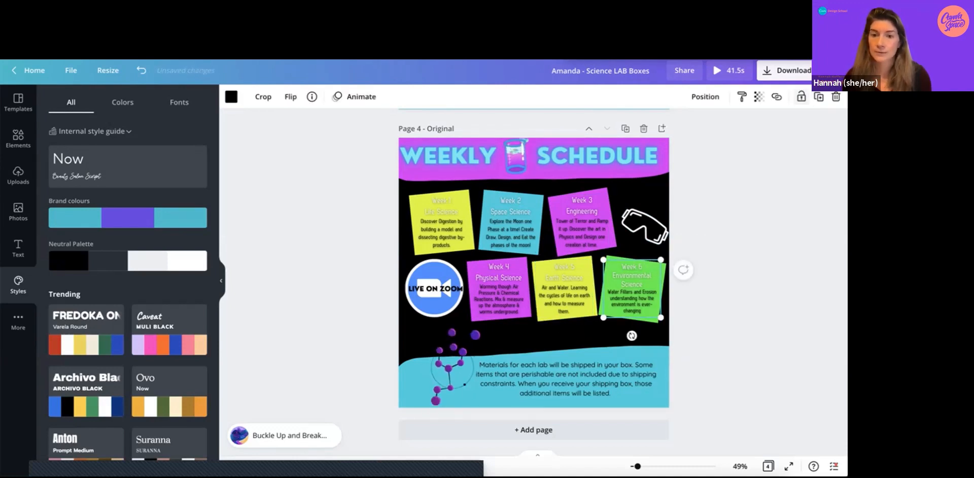
{"action": "key", "text": "Escape"}
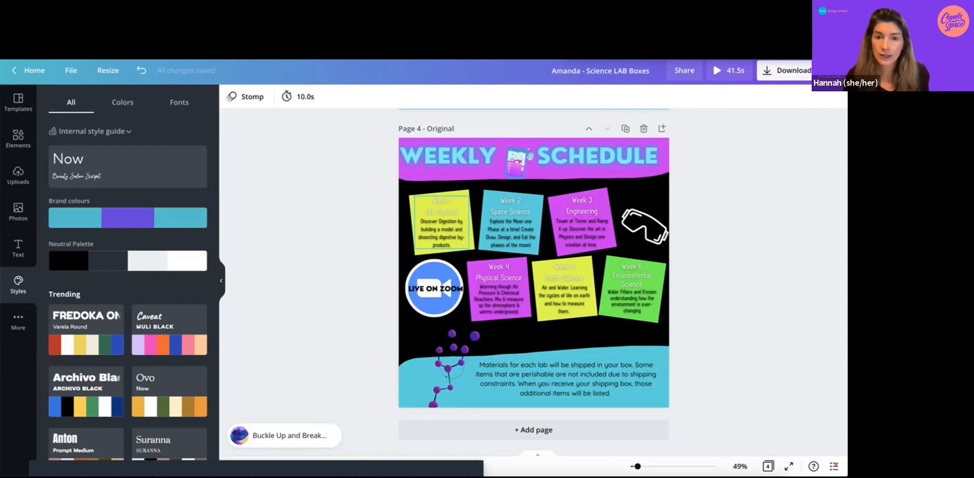
Unlock the text boxes on the Week 2 and Week 1 cards.
{"action": "scroll", "coordinate": [441, 223], "scroll_direction": "up", "scroll_amount": 5}
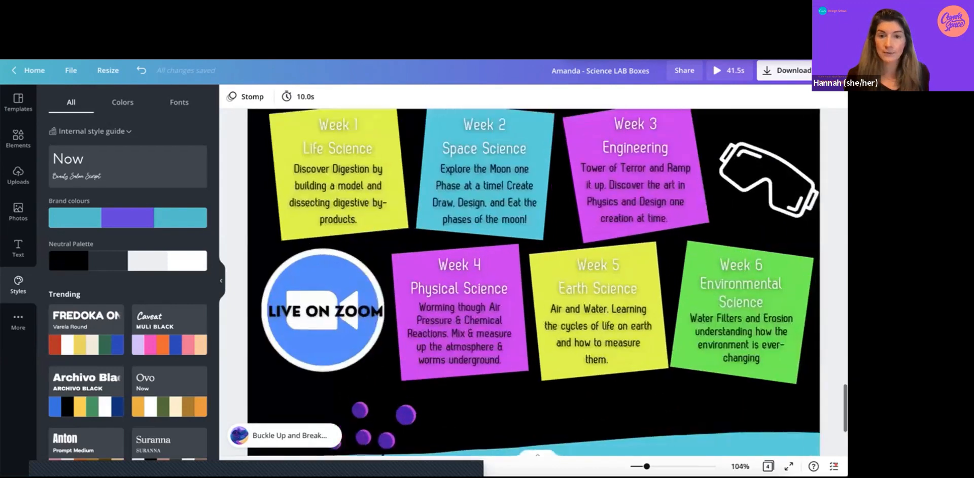
{"action": "scroll", "coordinate": [459, 355], "scroll_direction": "up", "scroll_amount": 2}
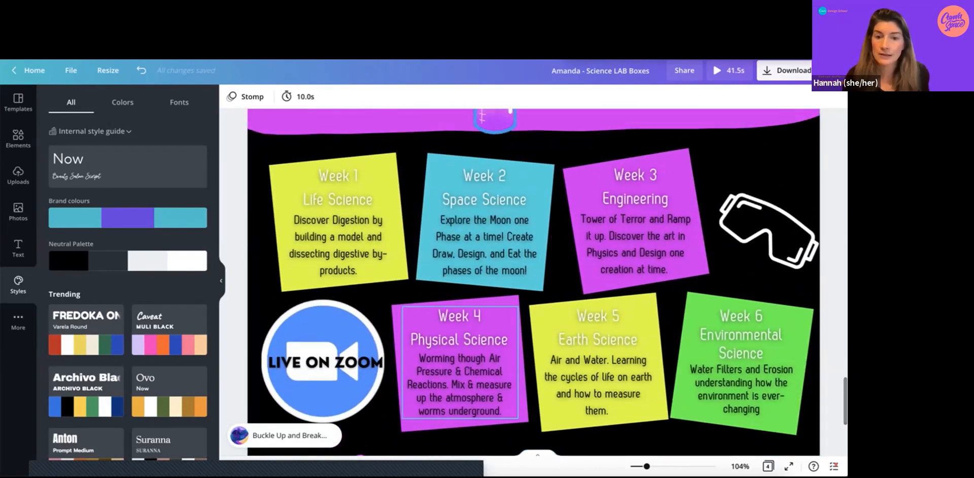
{"action": "left_click", "coordinate": [459, 362]}
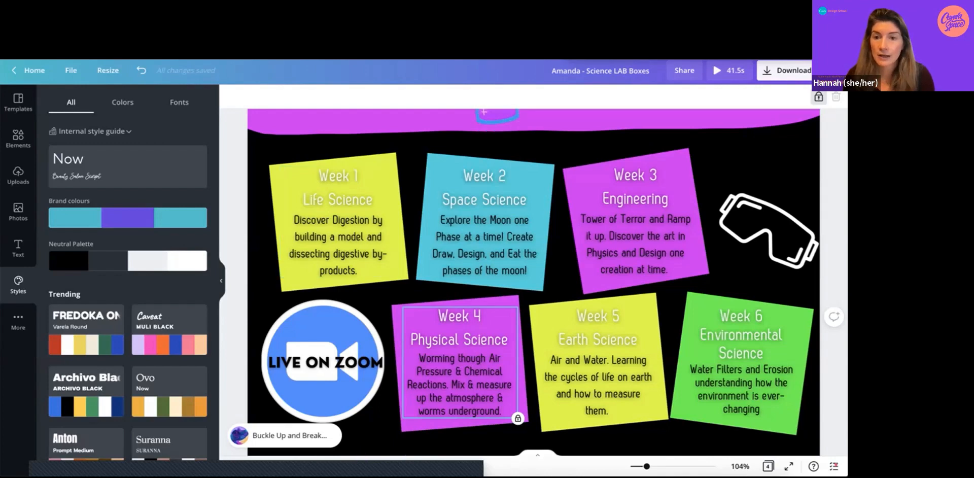
{"action": "left_click", "coordinate": [485, 228]}
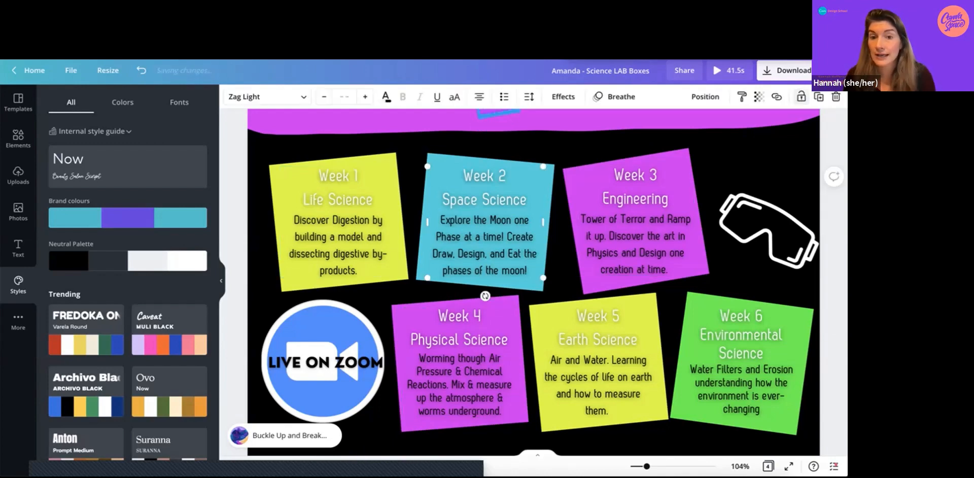
{"action": "left_click", "coordinate": [338, 229]}
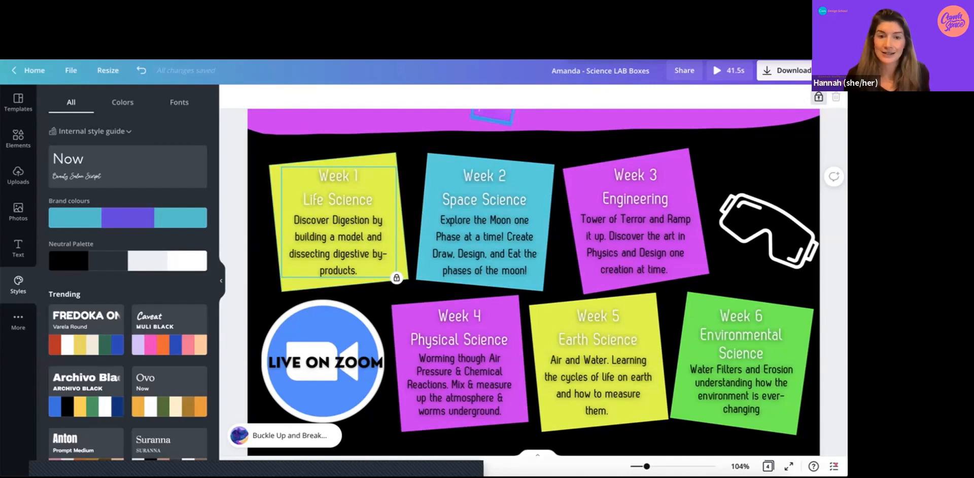
{"action": "left_click", "coordinate": [396, 278]}
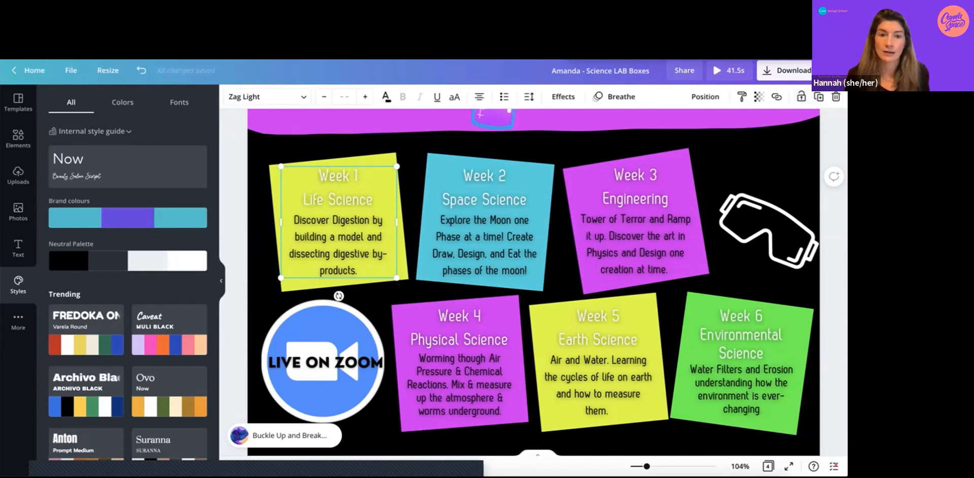
Colour all the Week 1 text black, remove its Lift effect, and select the Week 2 text.
{"action": "left_click", "coordinate": [386, 96]}
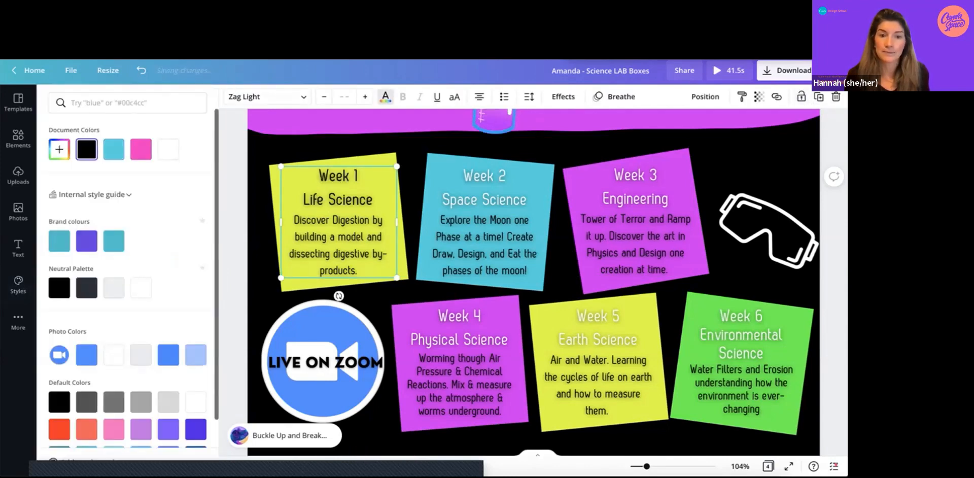
{"action": "left_click", "coordinate": [564, 96]}
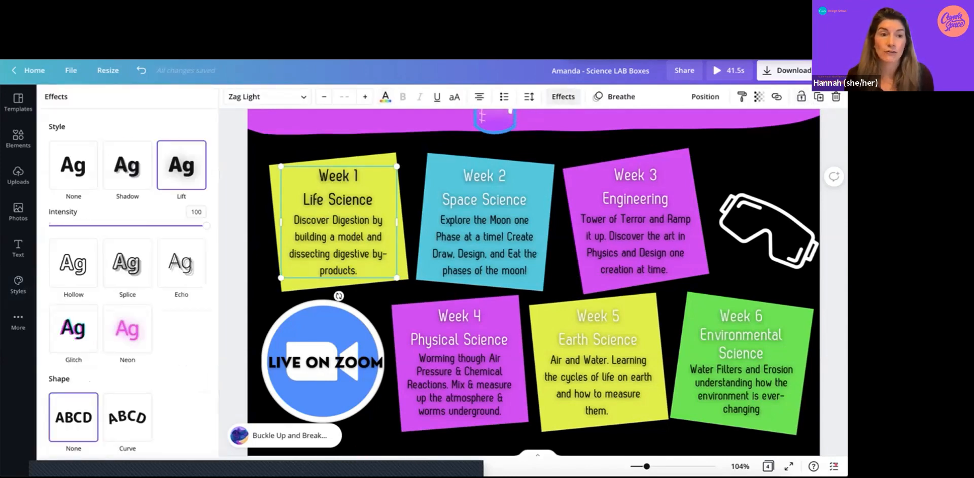
{"action": "left_click", "coordinate": [74, 164]}
{"action": "left_click", "coordinate": [484, 229]}
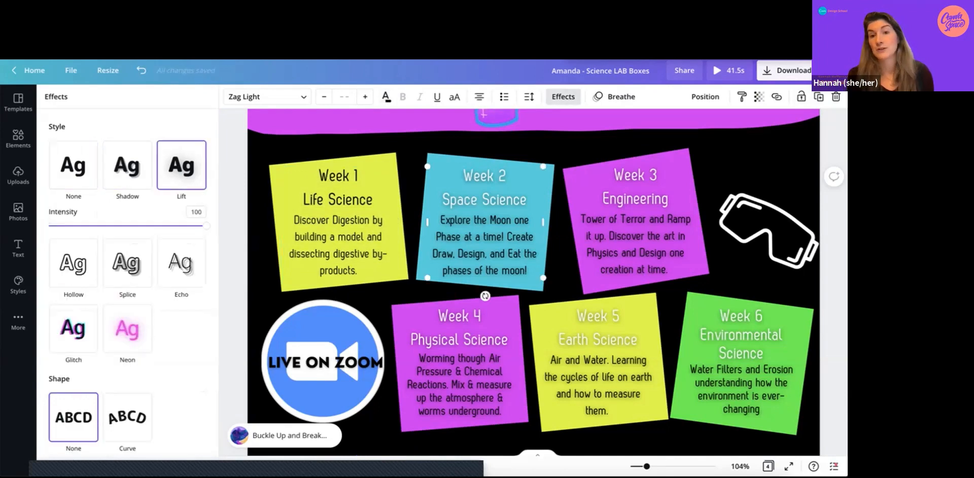
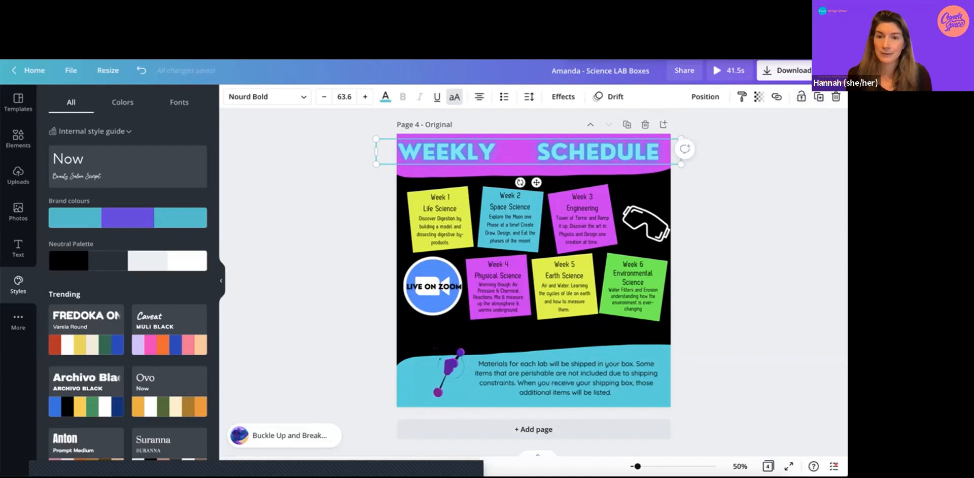
Delete the extra spaces between the words of the "WEEKLY SCHEDULE" title.
{"action": "key", "text": "BackSpace"}
{"action": "key", "text": "BackSpace"}
{"action": "key", "text": "BackSpace"}
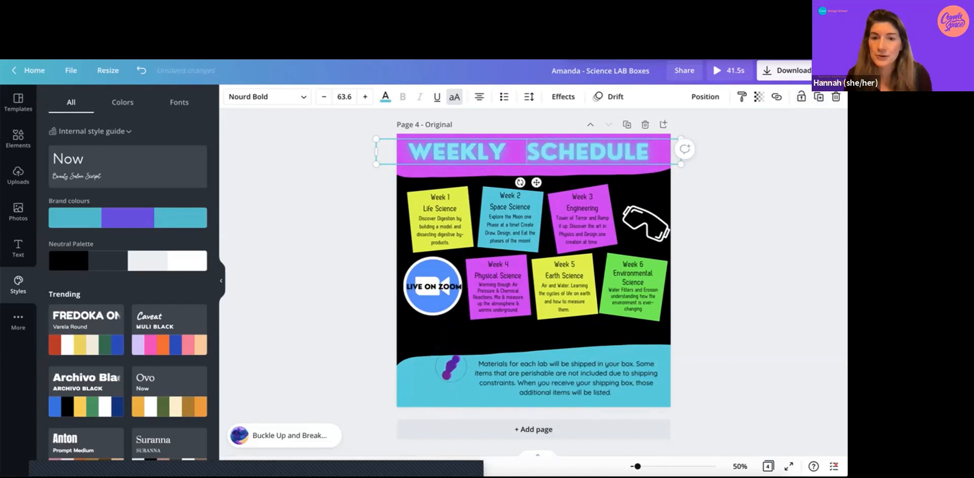
{"action": "key", "text": "BackSpace"}
{"action": "key", "text": "BackSpace"}
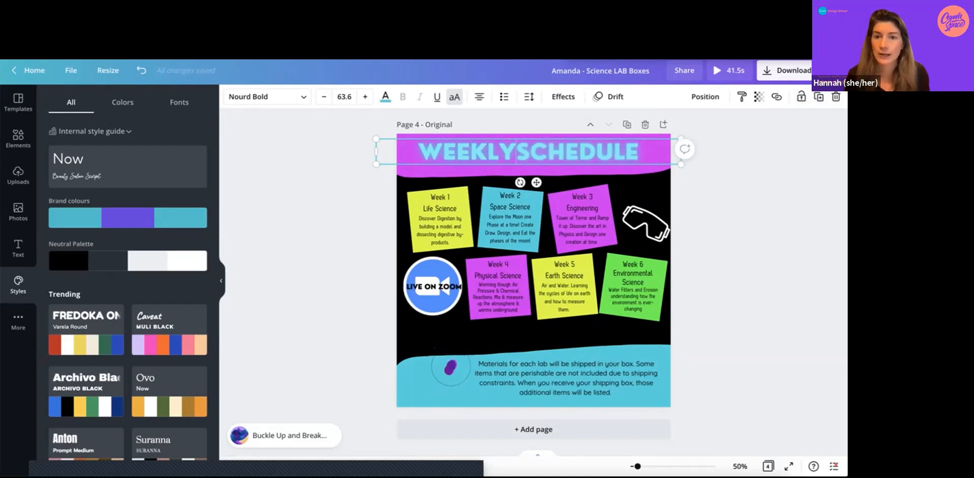
Make the "WEEKLY SCHEDULE" title bold and centre it horizontally on the page.
{"action": "left_click", "coordinate": [563, 96]}
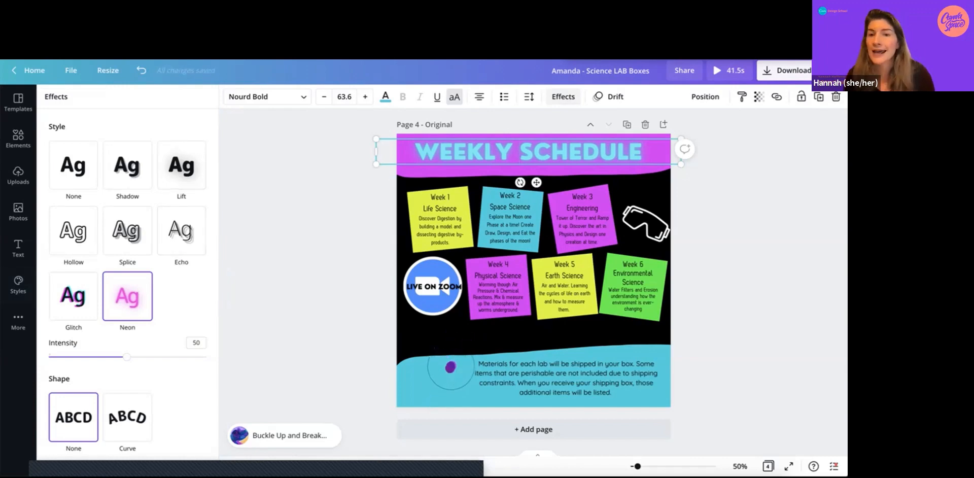
{"action": "left_click", "coordinate": [564, 97]}
{"action": "key", "text": "ctrl+b"}
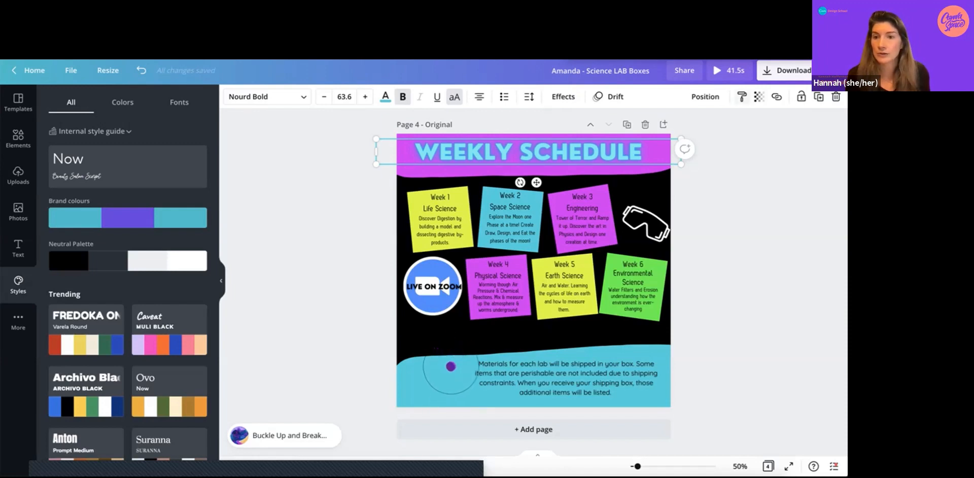
{"action": "left_click", "coordinate": [705, 97]}
{"action": "left_click", "coordinate": [673, 189]}
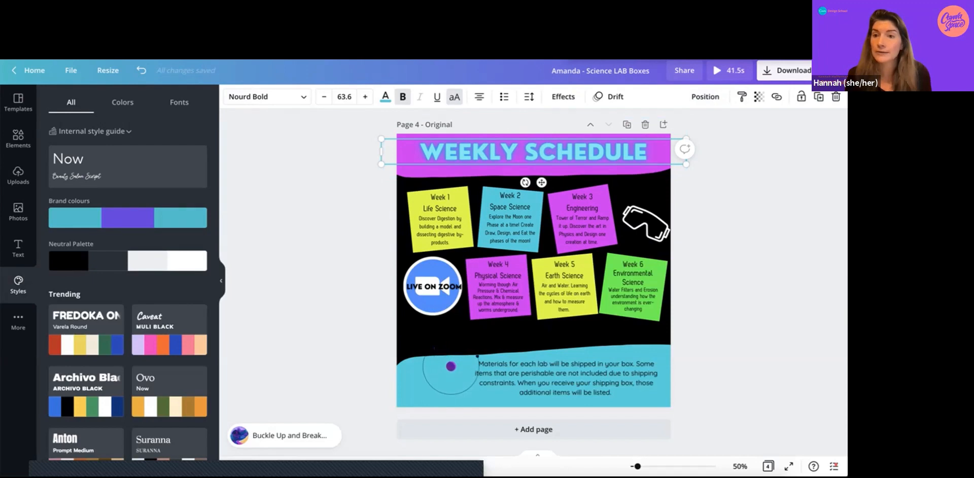
Try the "WEEKLY SCHEDULE" title with its transparency value at 56 and undo the change.
{"action": "left_click", "coordinate": [758, 96]}
{"action": "left_click_drag", "start_coordinate": [725, 127], "coordinate": [699, 126]}
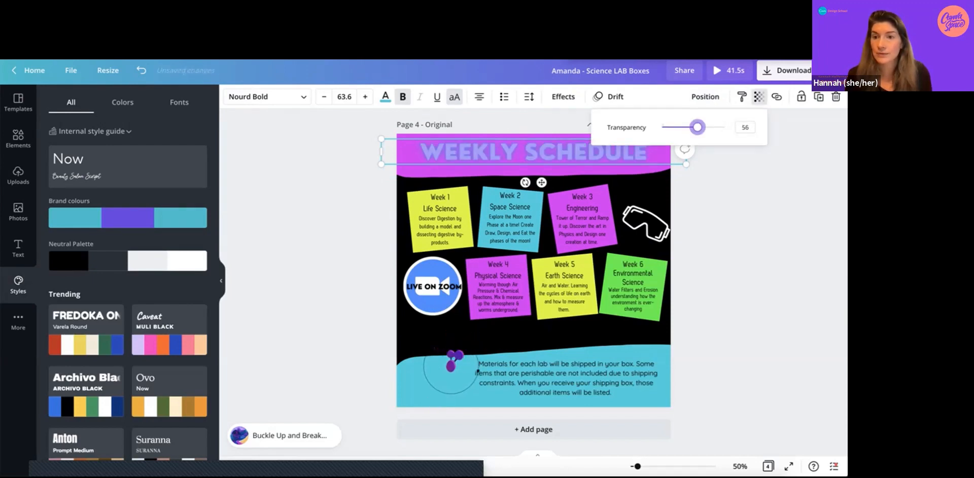
{"action": "left_click", "coordinate": [759, 97]}
{"action": "left_click", "coordinate": [450, 367]}
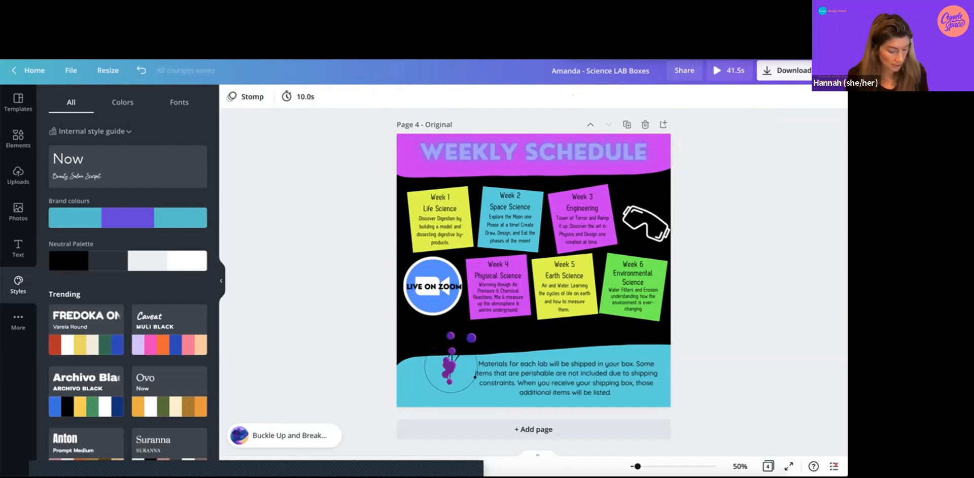
{"action": "key", "text": "ctrl+z"}
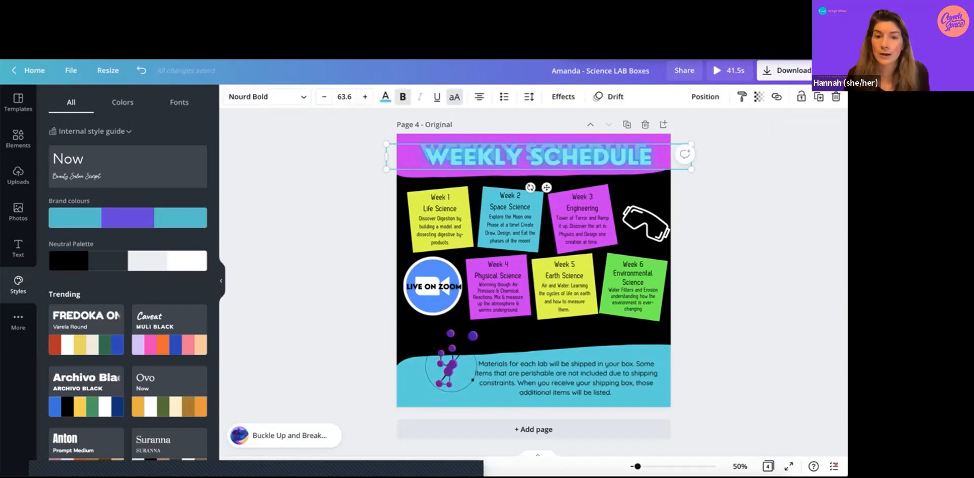
Place the title centred in the purple banner and remove its Neon effect.
{"action": "left_click_drag", "start_coordinate": [539, 157], "coordinate": [533, 151]}
{"action": "left_click", "coordinate": [563, 96]}
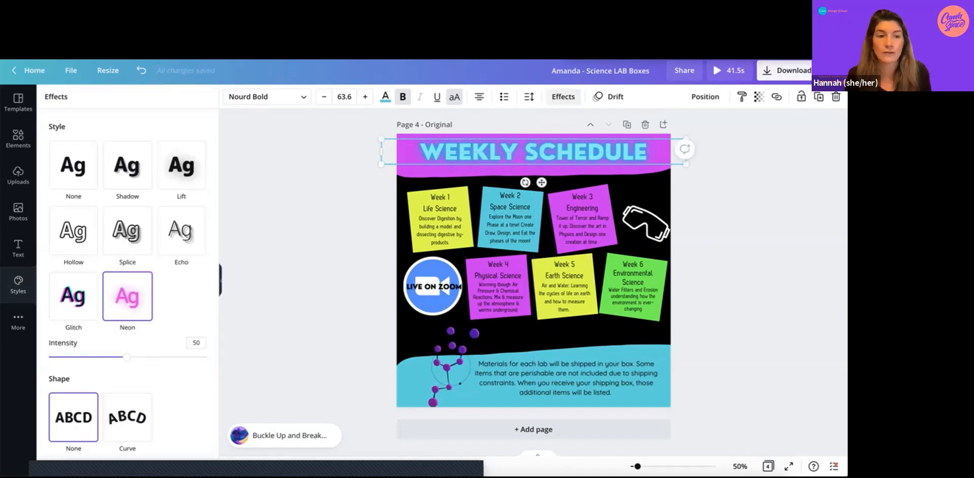
{"action": "left_click", "coordinate": [73, 165]}
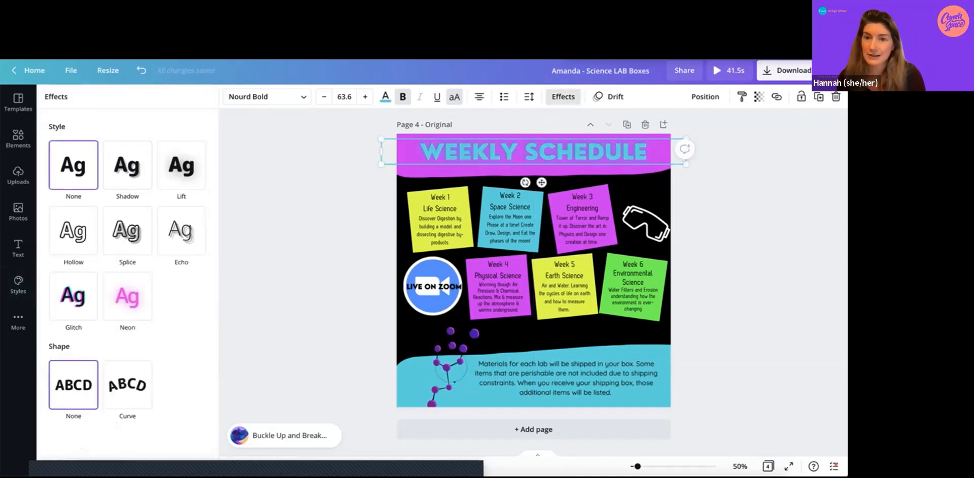
{"action": "left_click", "coordinate": [18, 284]}
{"action": "key", "text": "Escape"}
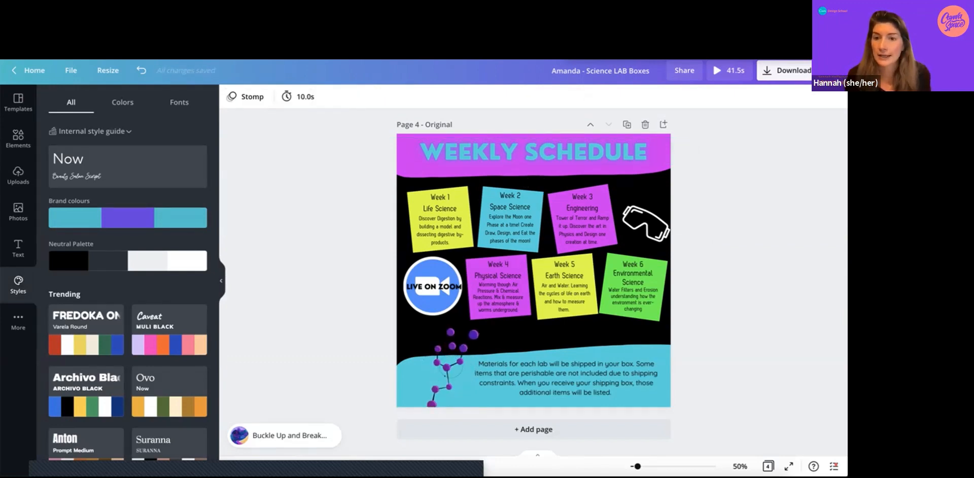
Group the "WEEKLY SCHEDULE" title with the purple banner behind it.
{"action": "left_click_drag", "start_coordinate": [716, 152], "coordinate": [649, 160]}
{"action": "key", "text": "ctrl+b"}
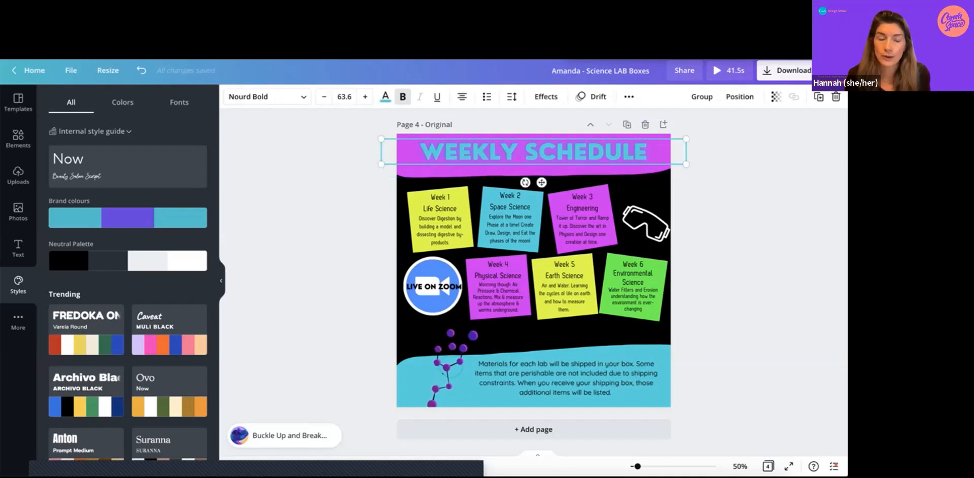
{"action": "left_click", "coordinate": [345, 133]}
{"action": "left_click_drag", "start_coordinate": [347, 119], "coordinate": [467, 166]}
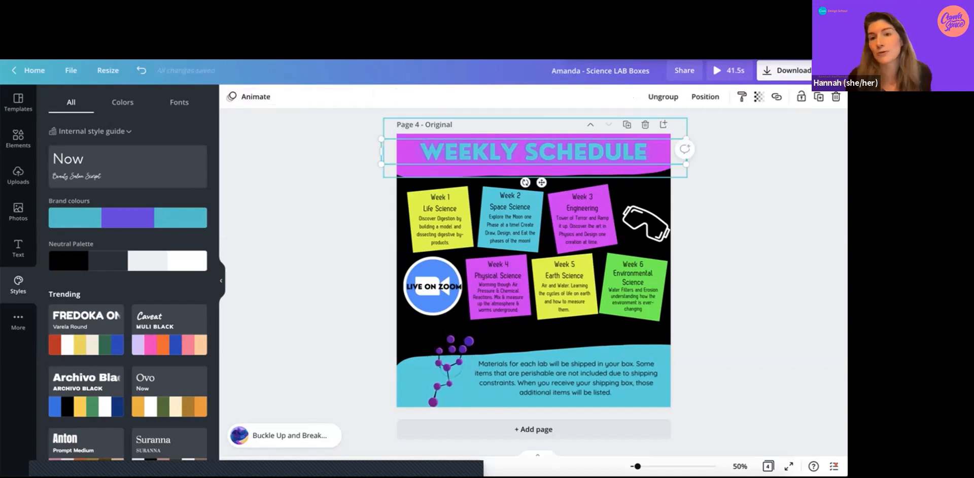
{"action": "left_click", "coordinate": [682, 146]}
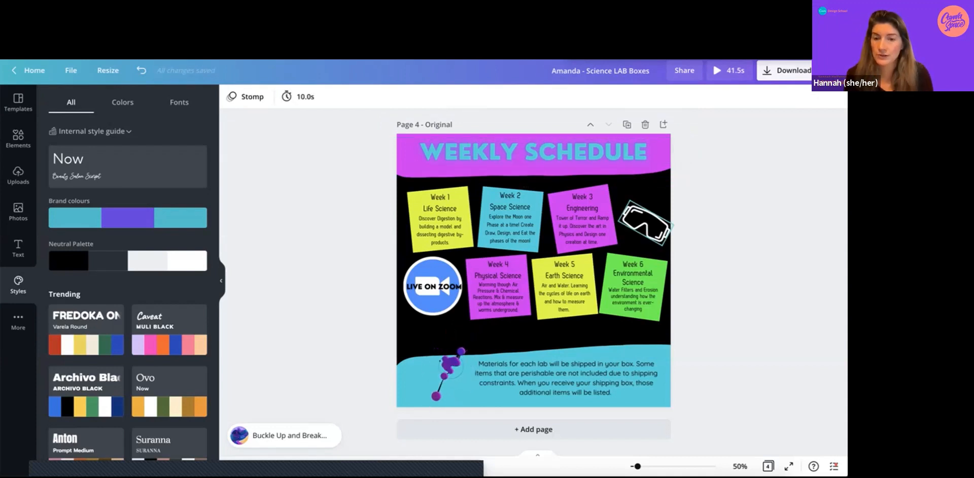
Select the locked goggles graphic beside the Week 3 card.
{"action": "left_click", "coordinate": [644, 223]}
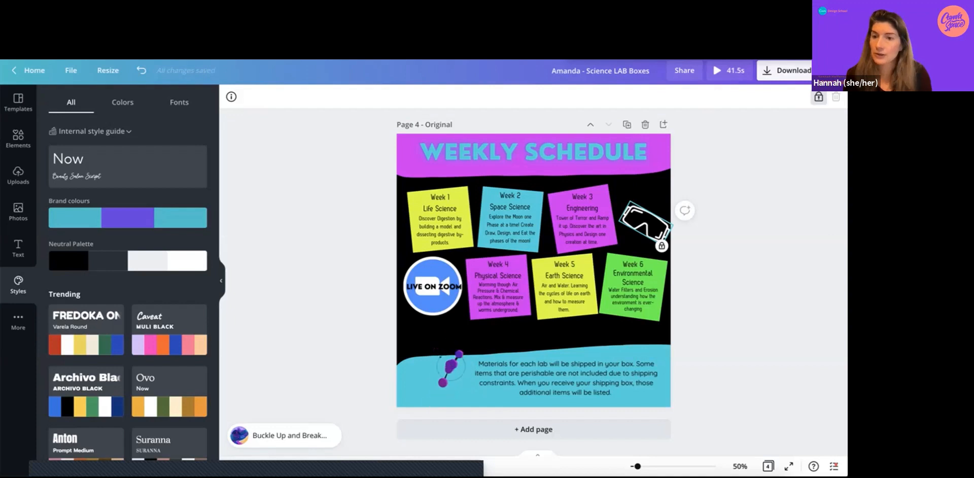
Unlock and delete the safety goggles graphic beside the Week 3 note on page 4.
{"action": "left_click", "coordinate": [818, 96]}
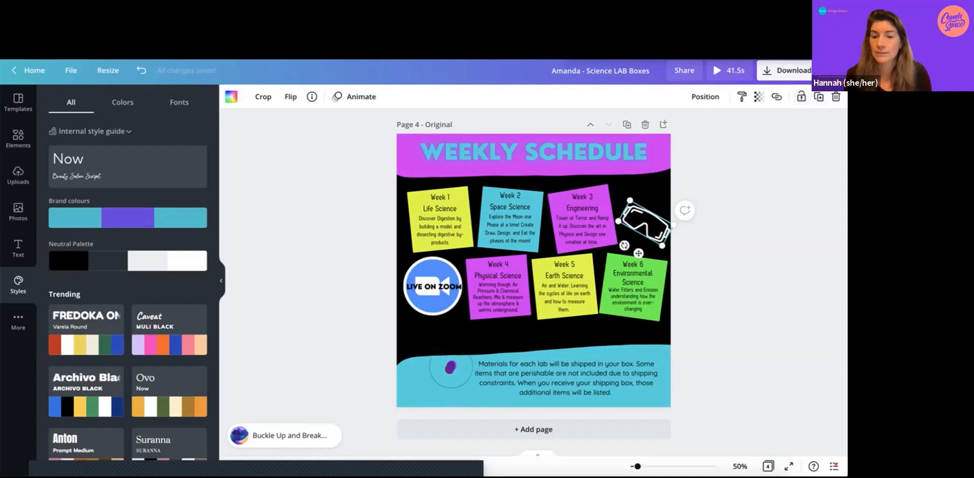
{"action": "key", "text": "Delete"}
Unlock the blue camera circle and its LIVE ON ZOOM text, and group them into one badge.
{"action": "left_click", "coordinate": [433, 285]}
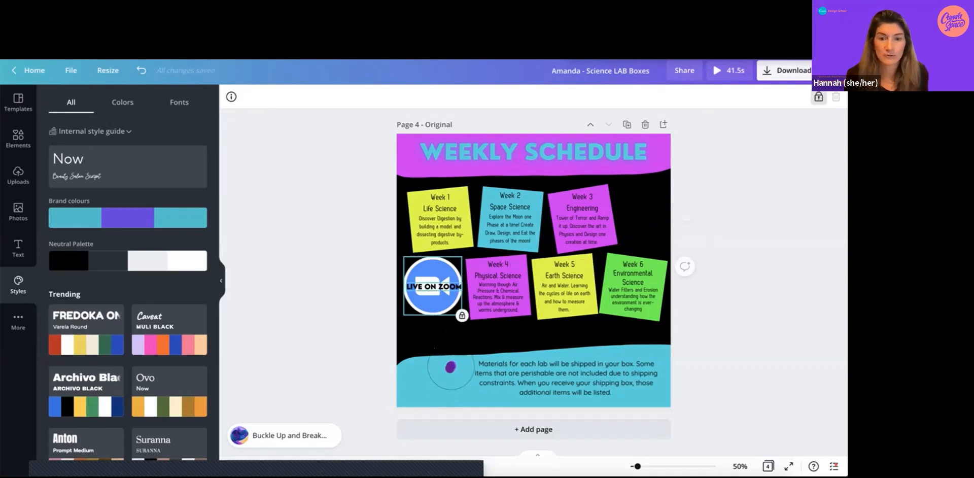
{"action": "left_click", "coordinate": [433, 287]}
{"action": "left_click", "coordinate": [819, 97]}
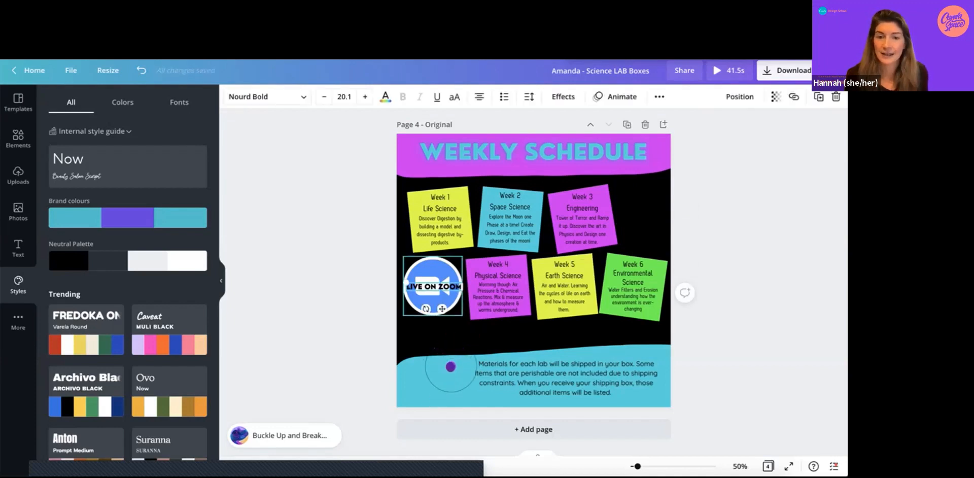
{"action": "left_click", "coordinate": [433, 302]}
{"action": "left_click", "coordinate": [818, 97]}
{"action": "left_click", "coordinate": [751, 172]}
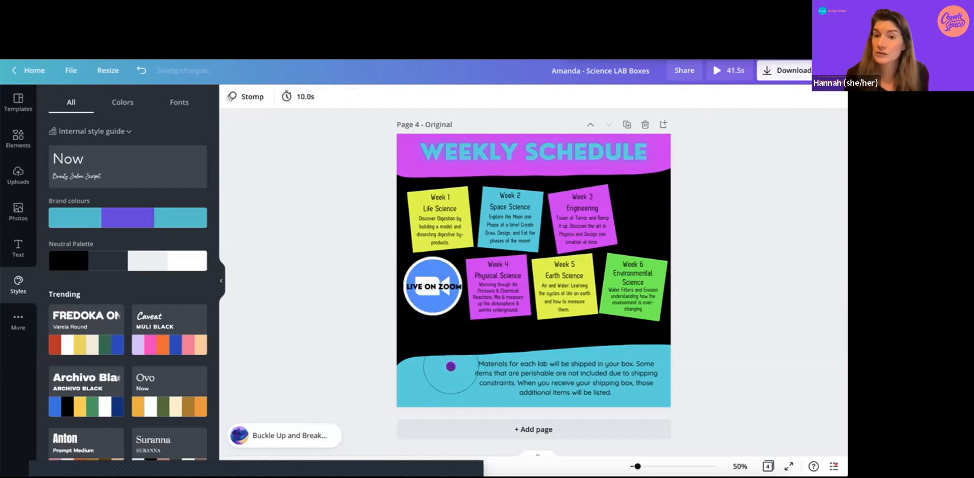
{"action": "left_click", "coordinate": [433, 299]}
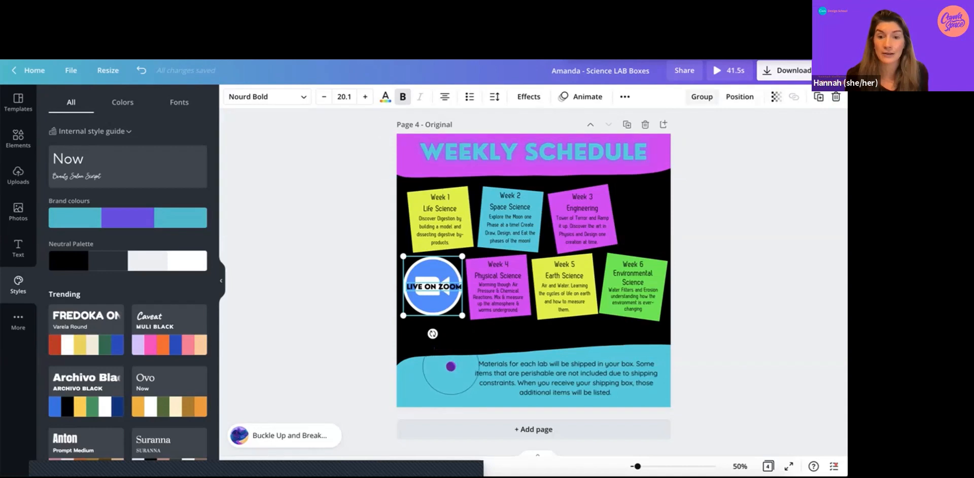
{"action": "left_click", "coordinate": [701, 96]}
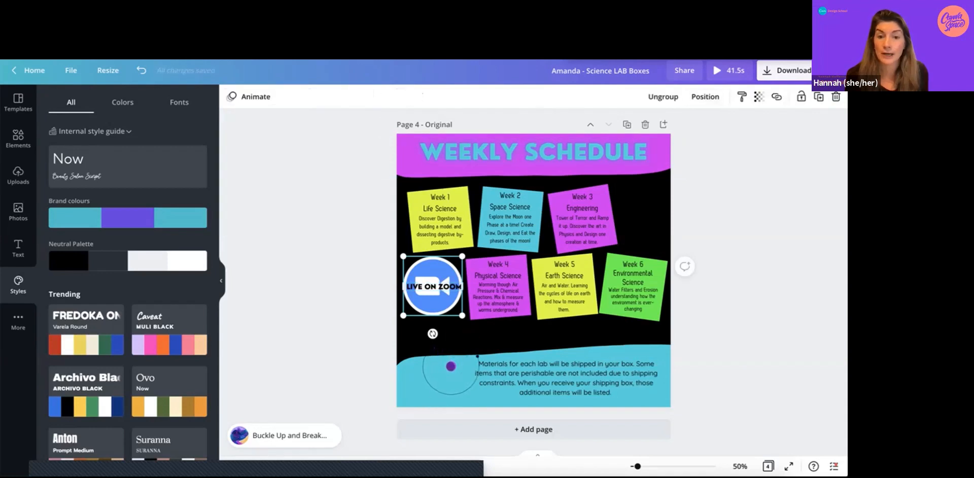
Shrink the LIVE ON ZOOM badge to about 121 by 122 and place it at the upper right of the page, below the heading.
{"action": "left_click_drag", "start_coordinate": [403, 316], "coordinate": [646, 178]}
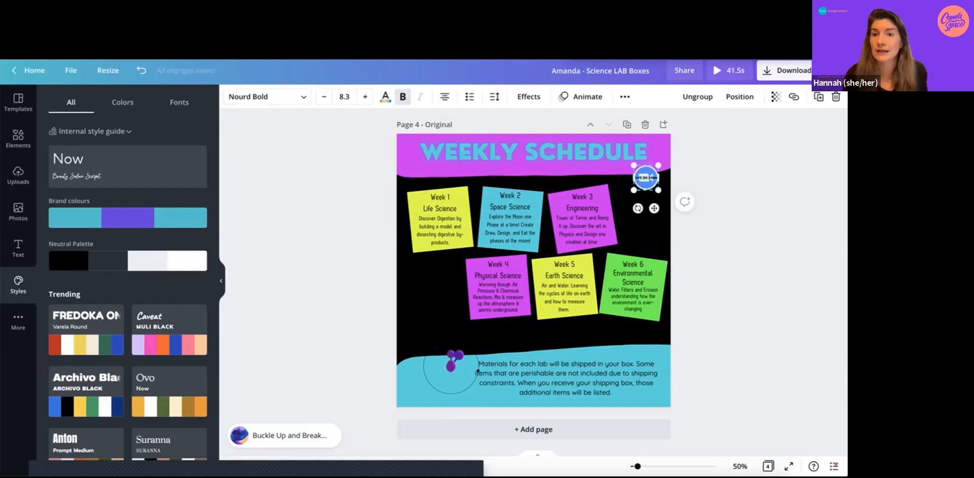
{"action": "key", "text": "Escape"}
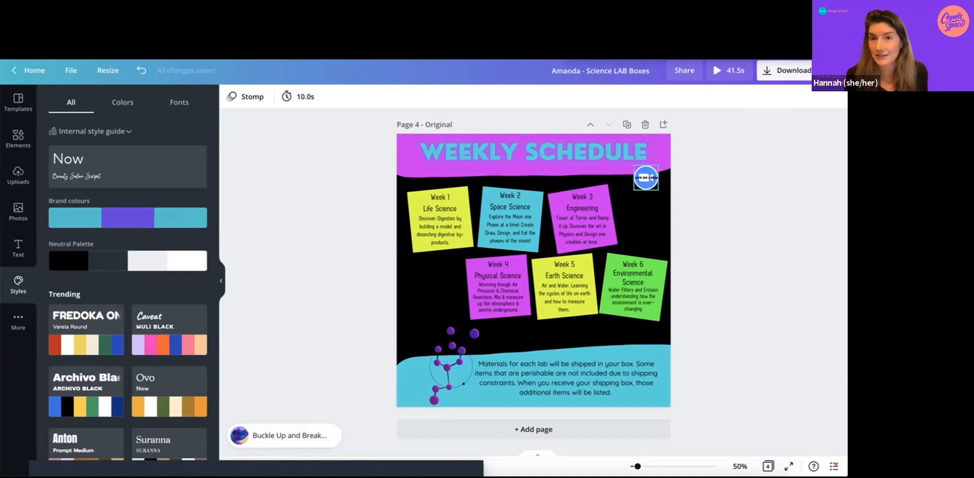
{"action": "left_click", "coordinate": [646, 178]}
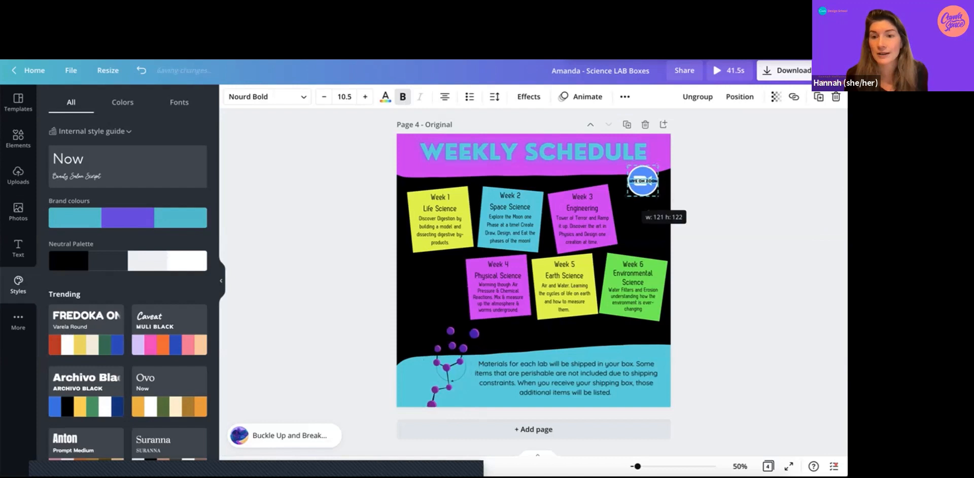
{"action": "left_click", "coordinate": [679, 194]}
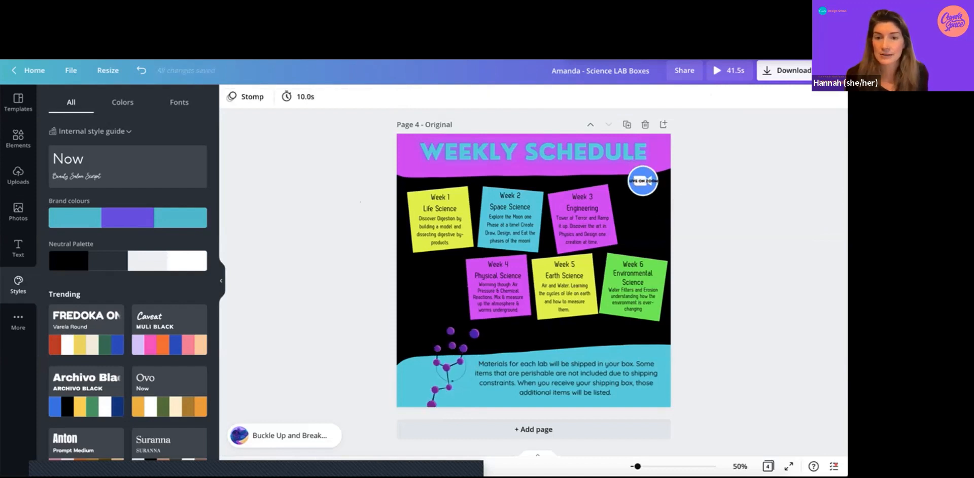
Try to move the Week 1 to Week 6 notes down together.
{"action": "left_click_drag", "start_coordinate": [360, 202], "coordinate": [642, 316]}
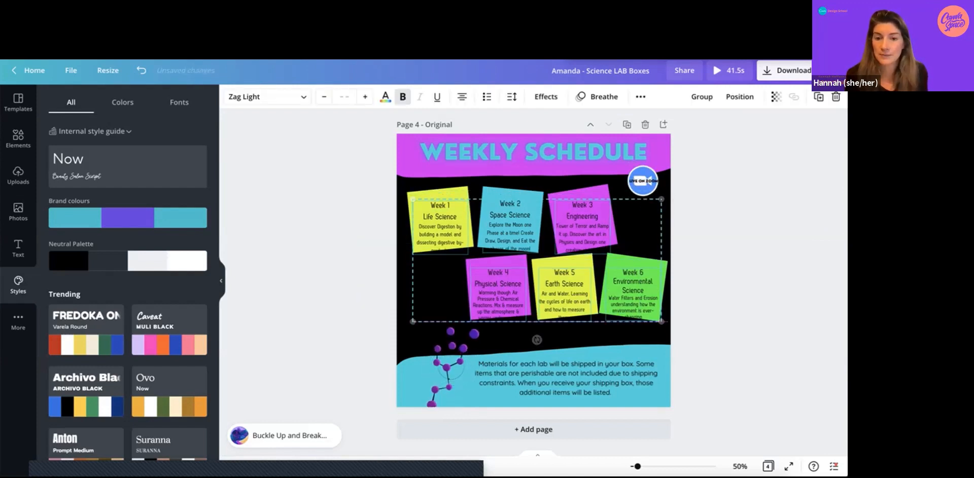
{"action": "key", "text": "ctrl+z"}
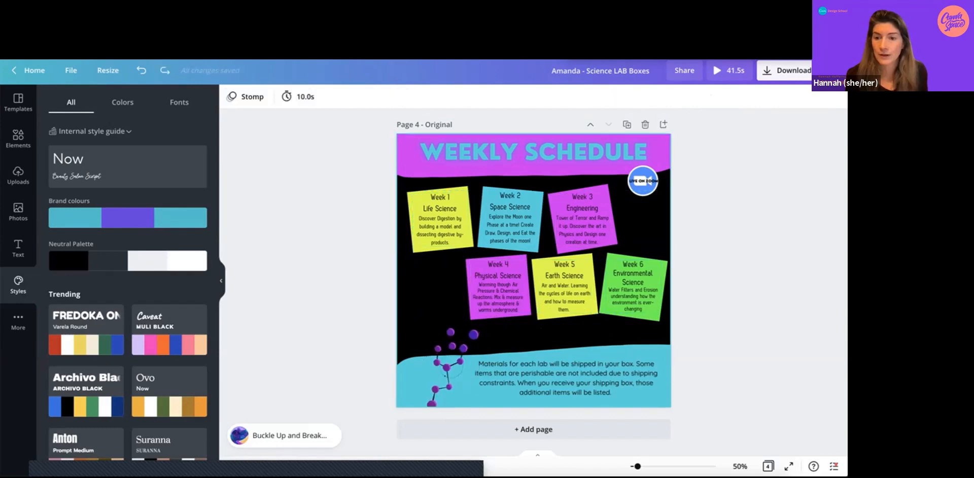
Unlock the coloured paper backgrounds behind all six weekly notes, from Week 6 back to Week 1.
{"action": "left_click", "coordinate": [633, 287]}
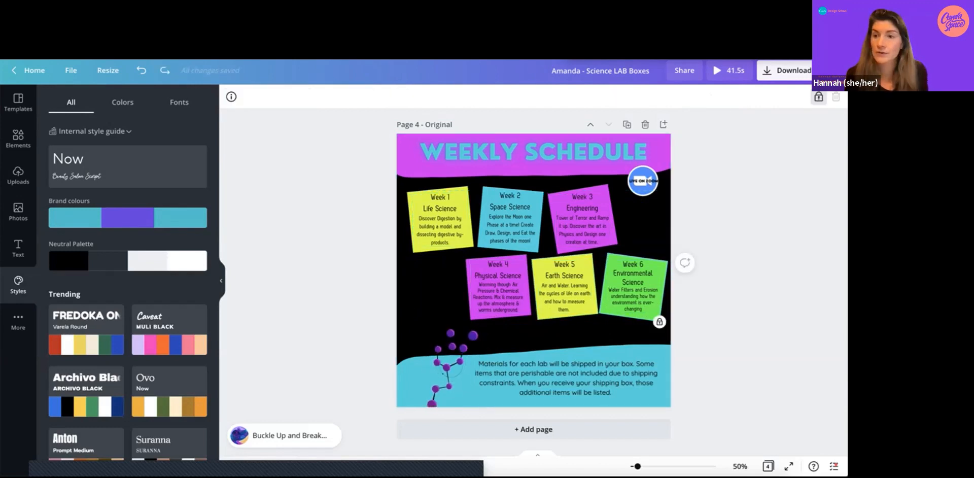
{"action": "left_click", "coordinate": [564, 287]}
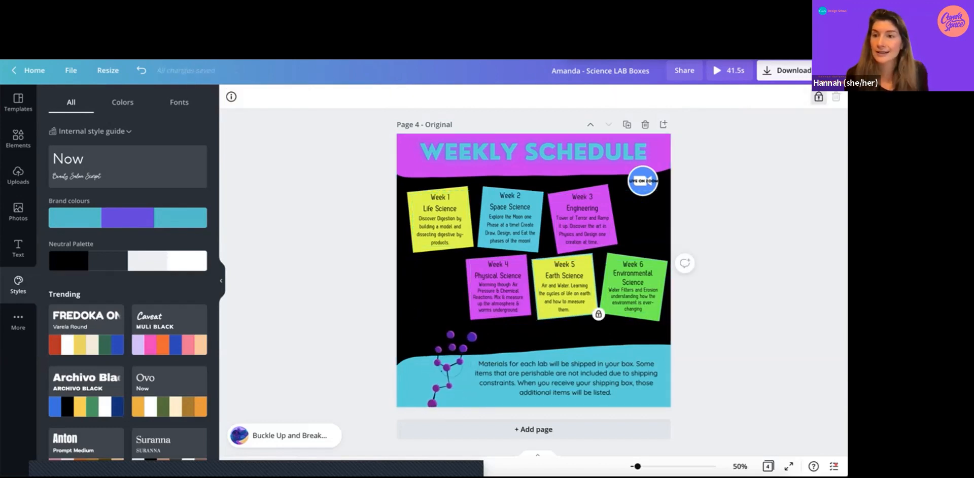
{"action": "left_click", "coordinate": [599, 314]}
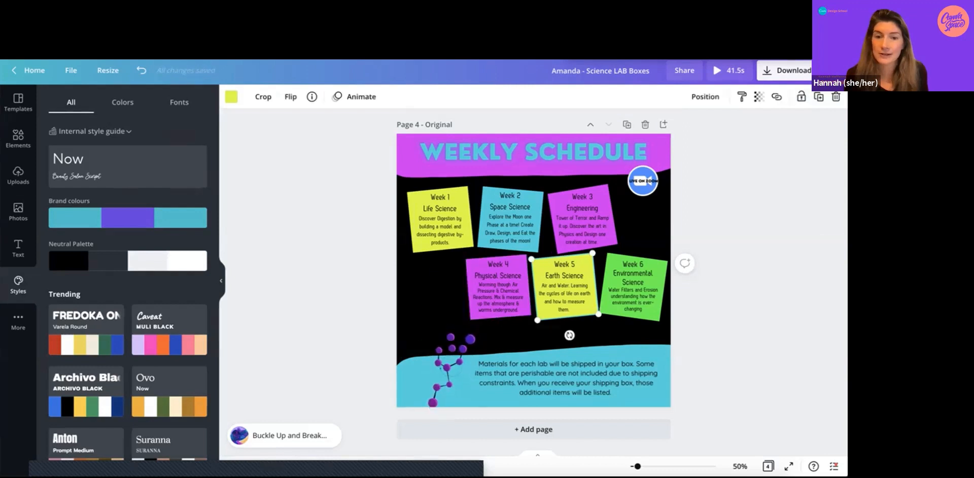
{"action": "left_click", "coordinate": [498, 286]}
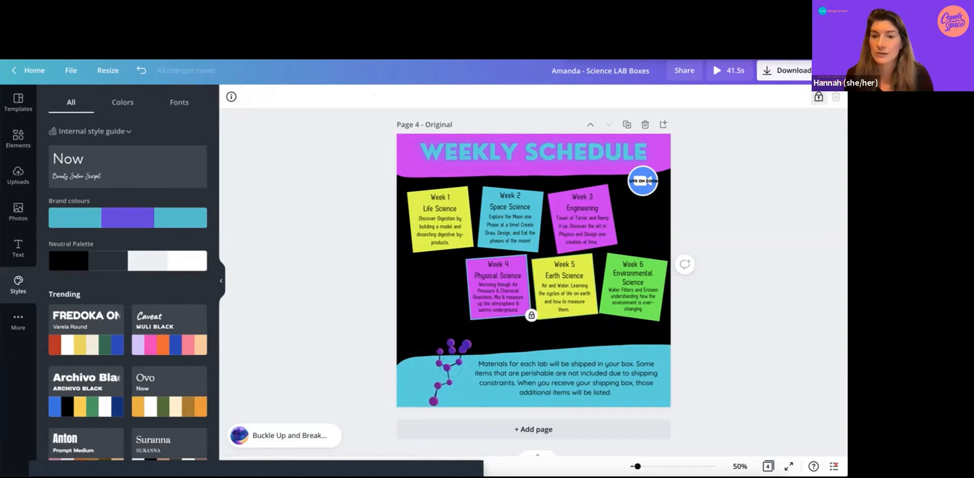
{"action": "left_click", "coordinate": [531, 315]}
{"action": "left_click", "coordinate": [583, 220]}
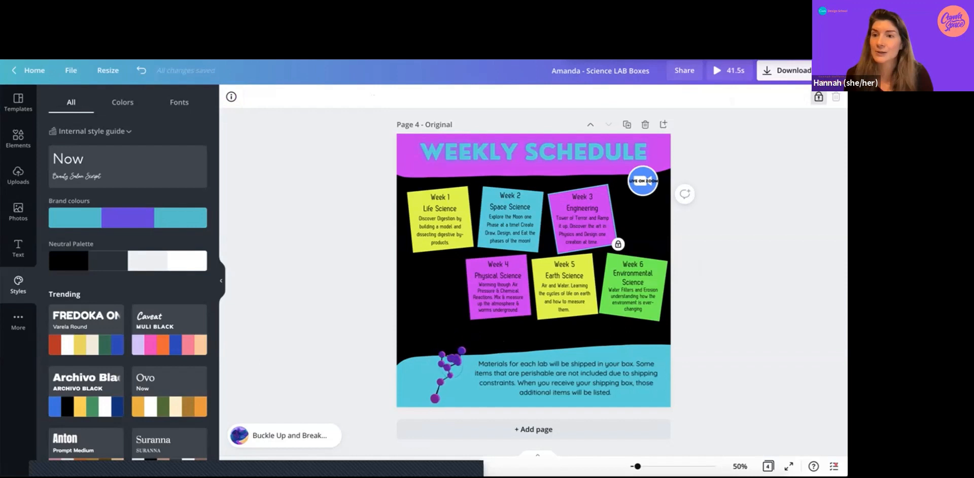
{"action": "left_click", "coordinate": [618, 244]}
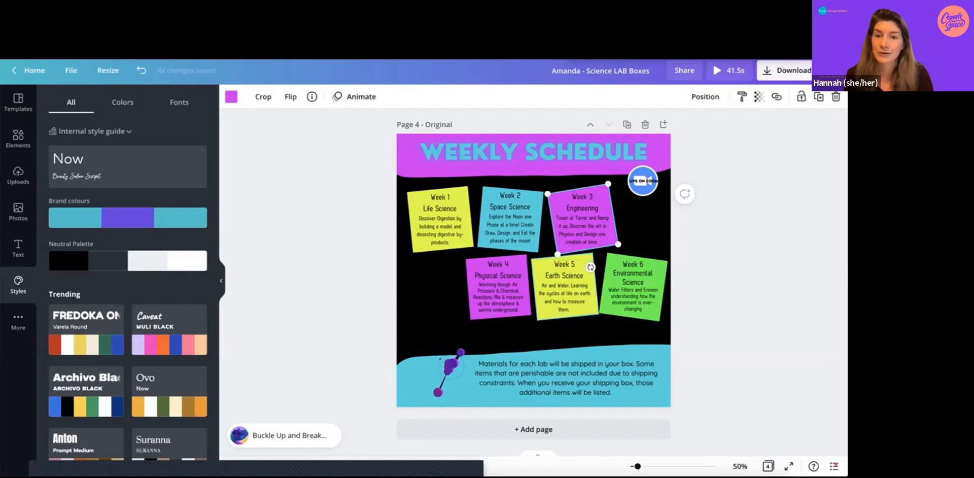
{"action": "left_click", "coordinate": [511, 221]}
{"action": "left_click", "coordinate": [538, 252]}
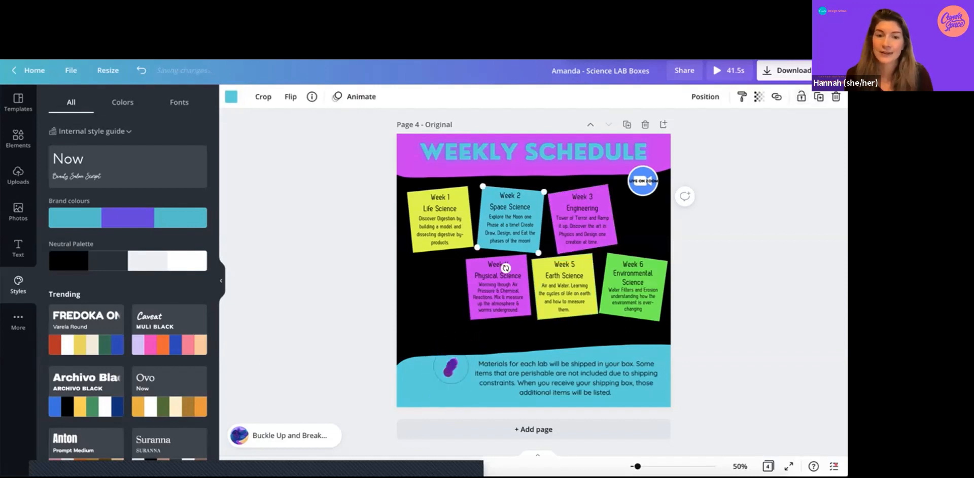
{"action": "left_click", "coordinate": [440, 219]}
{"action": "left_click", "coordinate": [474, 247]}
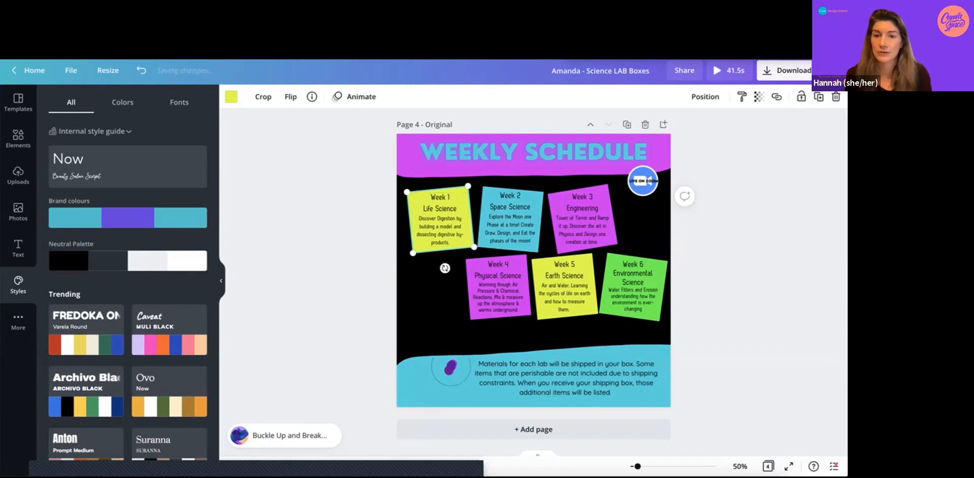
Group all six weekly notes with their text and move the group down, away from the pink header.
{"action": "left_click_drag", "start_coordinate": [724, 236], "coordinate": [363, 283]}
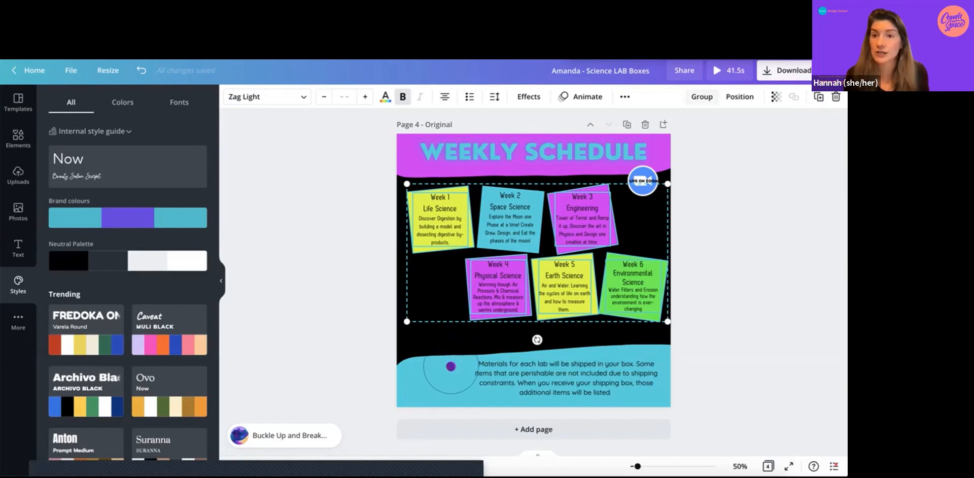
{"action": "key", "text": "ctrl+g"}
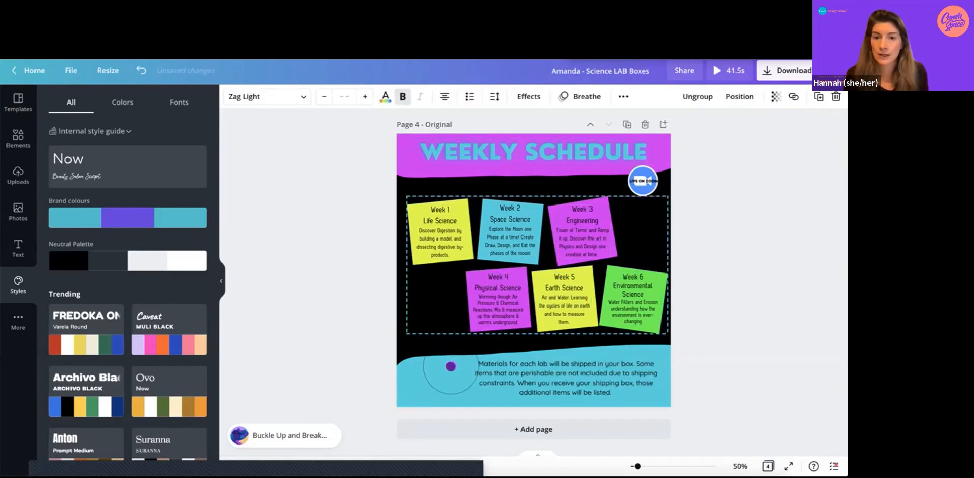
{"action": "key", "text": "Escape"}
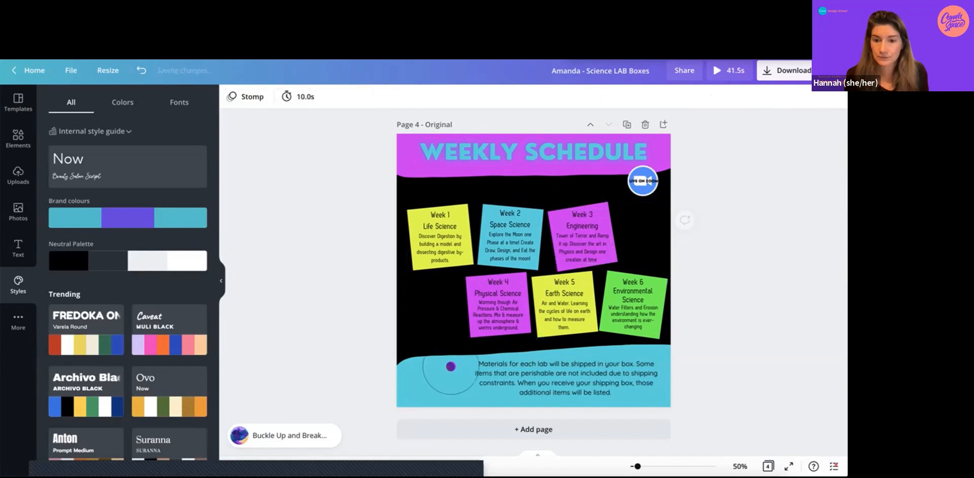
Delete the animated purple molecule graphic beside the materials text in the blue footer.
{"action": "left_click", "coordinate": [448, 368]}
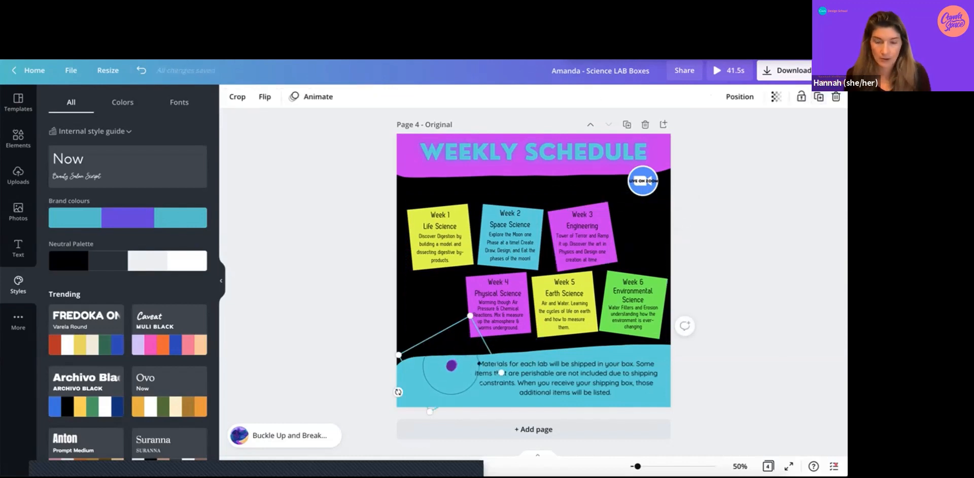
{"action": "key", "text": "Delete"}
{"action": "left_click", "coordinate": [533, 378]}
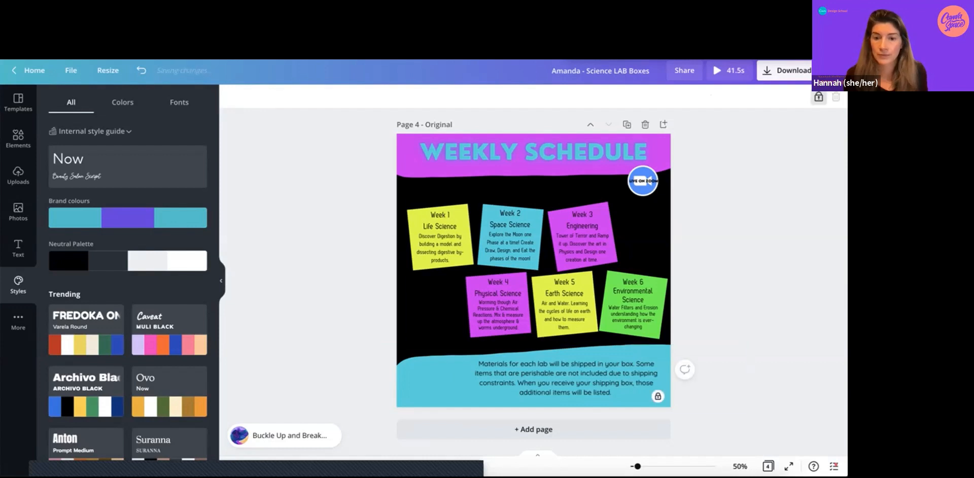
{"action": "left_click", "coordinate": [537, 271]}
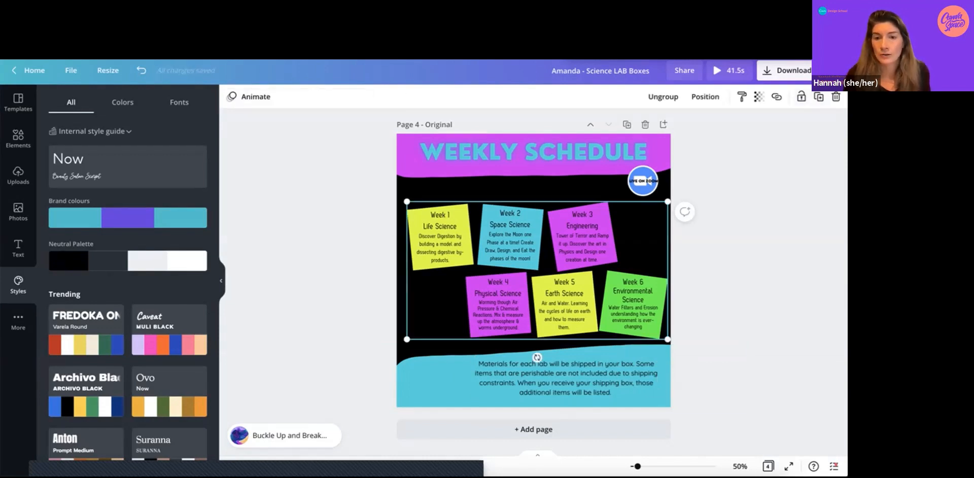
{"action": "left_click", "coordinate": [750, 271]}
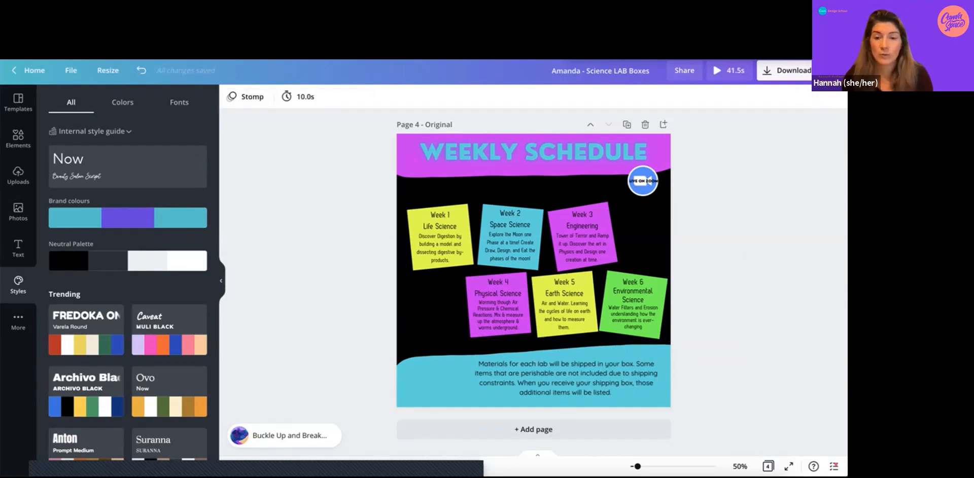
Examine the page 1 flyer and its shipping text block to compare its layout with the schedule page.
{"action": "scroll", "coordinate": [533, 284], "scroll_direction": "up", "scroll_amount": 15}
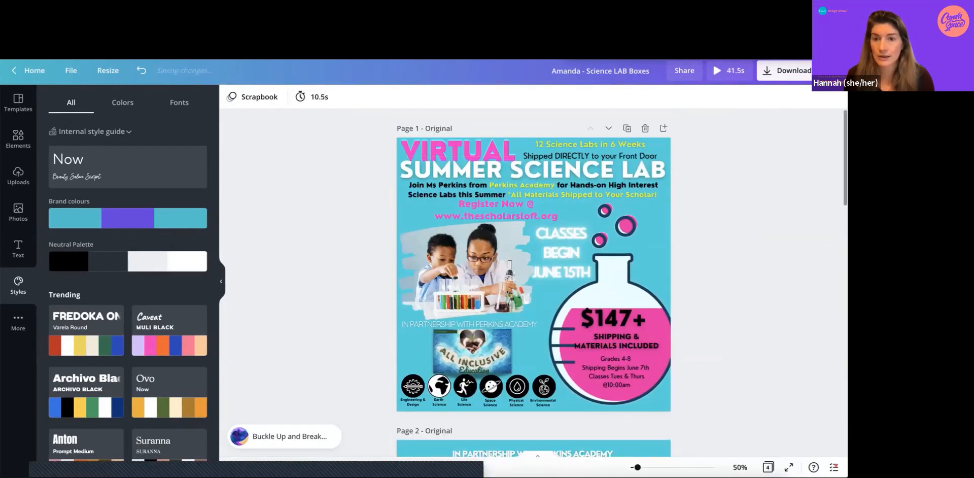
{"action": "left_click", "coordinate": [533, 170]}
{"action": "left_click", "coordinate": [664, 160]}
{"action": "left_click", "coordinate": [751, 203]}
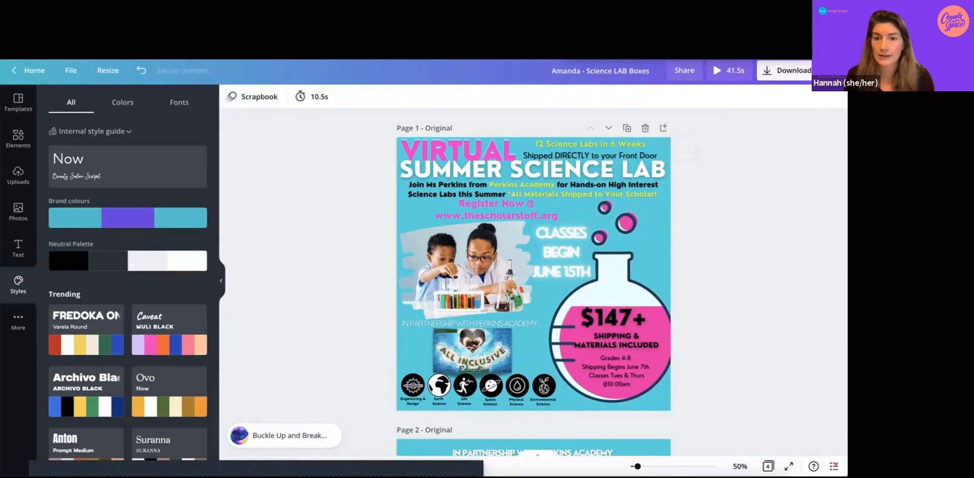
{"action": "left_click", "coordinate": [589, 152]}
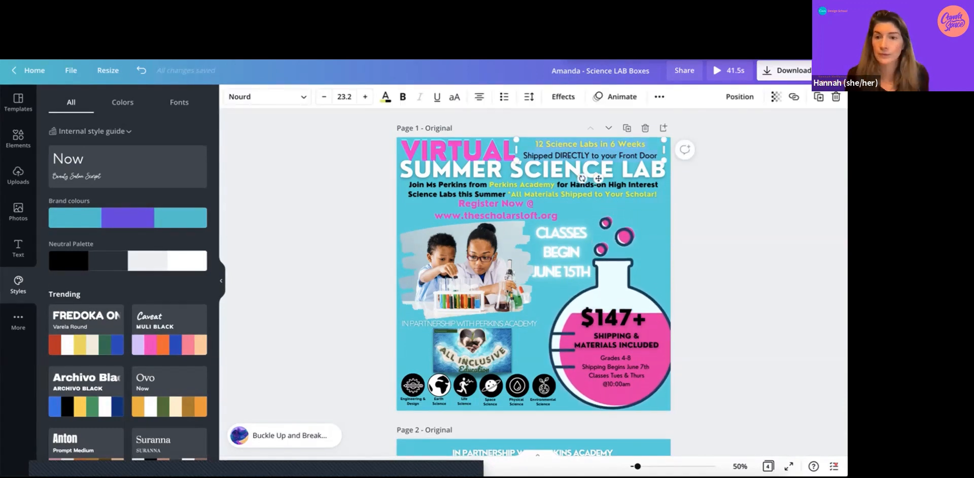
{"action": "key", "text": "Escape"}
{"action": "scroll", "coordinate": [532, 284], "scroll_direction": "down", "scroll_amount": 5}
{"action": "scroll", "coordinate": [533, 284], "scroll_direction": "down", "scroll_amount": 10}
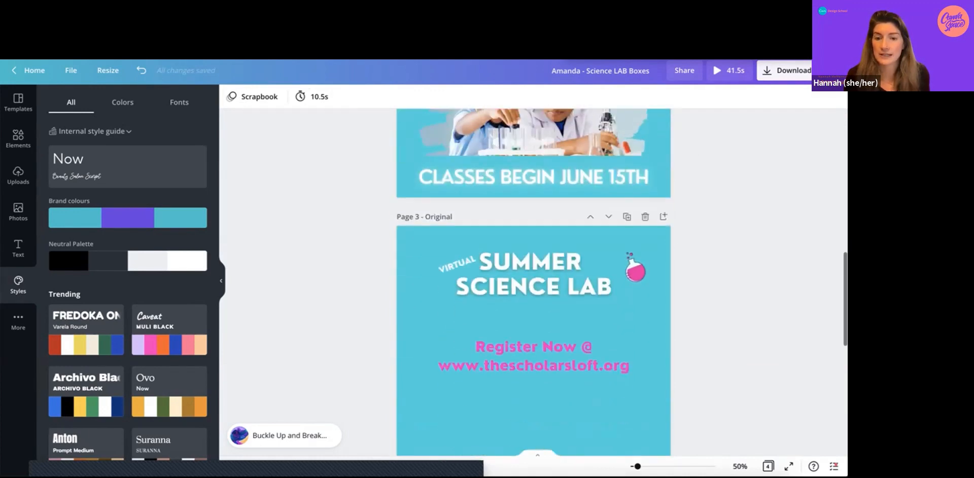
Duplicate the pink header shape on page 4 and enlarge the copy so it extends lower toward the notes.
{"action": "left_click", "coordinate": [533, 211]}
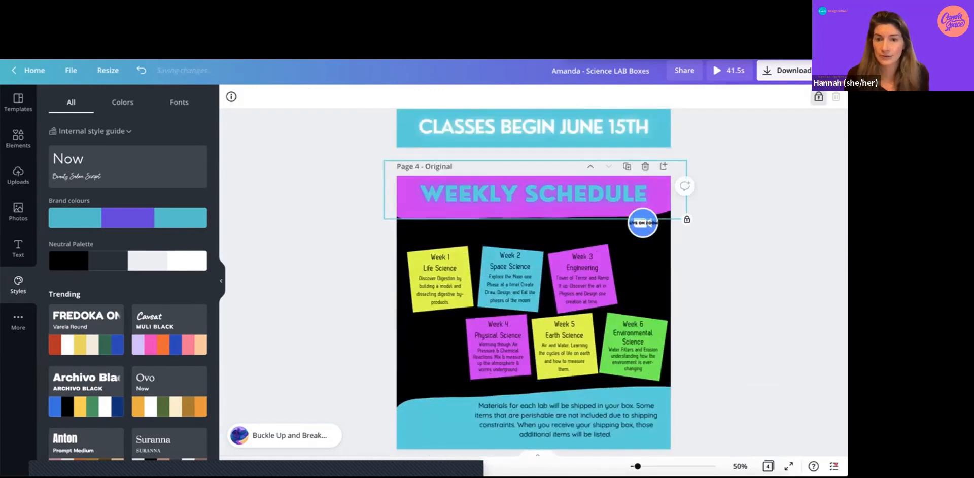
{"action": "key", "text": "ctrl+v"}
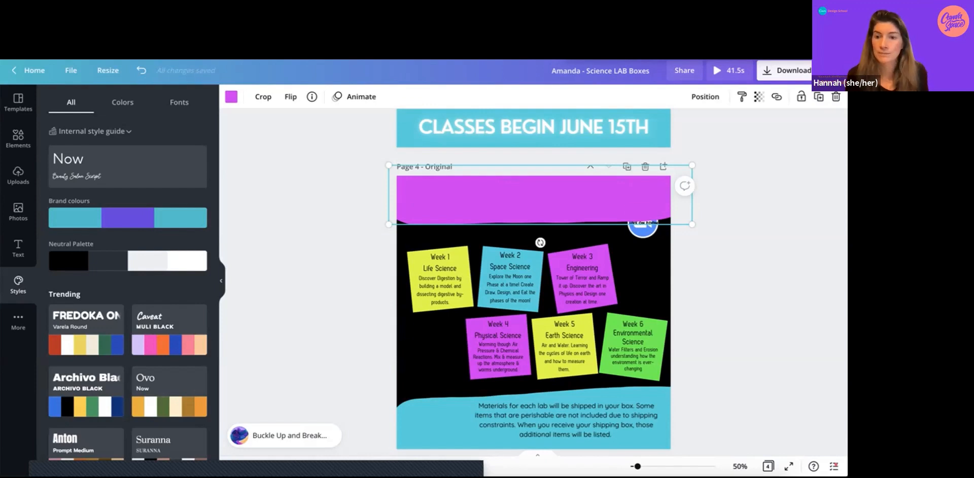
{"action": "left_click_drag", "start_coordinate": [692, 224], "coordinate": [763, 273]}
Send the enlarged pink header shape to the back and select the WEEKLY SCHEDULE heading.
{"action": "left_click", "coordinate": [706, 97]}
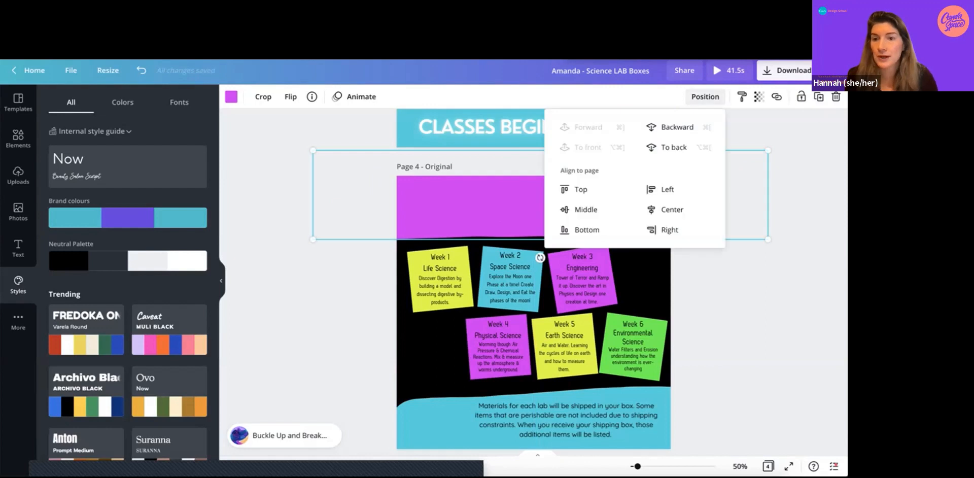
{"action": "left_click", "coordinate": [674, 147]}
{"action": "left_click", "coordinate": [527, 194]}
{"action": "left_click", "coordinate": [527, 195]}
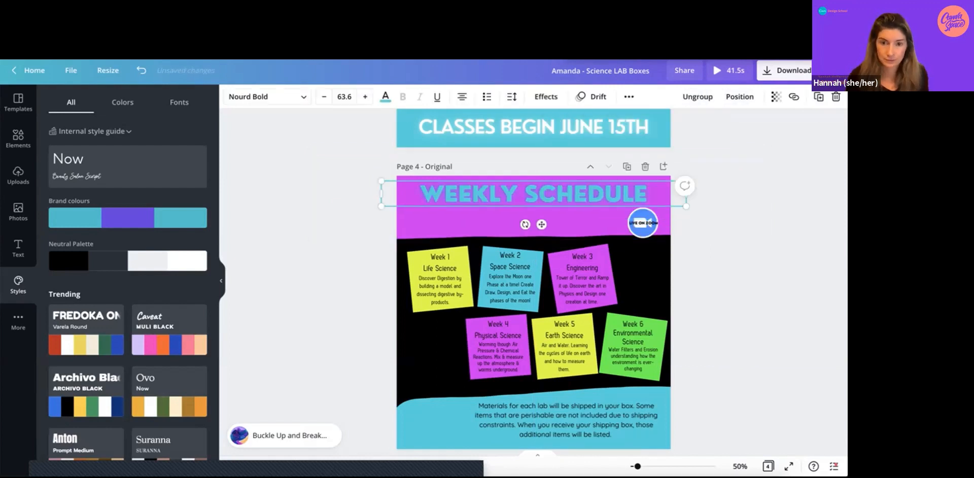
{"action": "left_click", "coordinate": [731, 304]}
{"action": "left_click", "coordinate": [654, 419]}
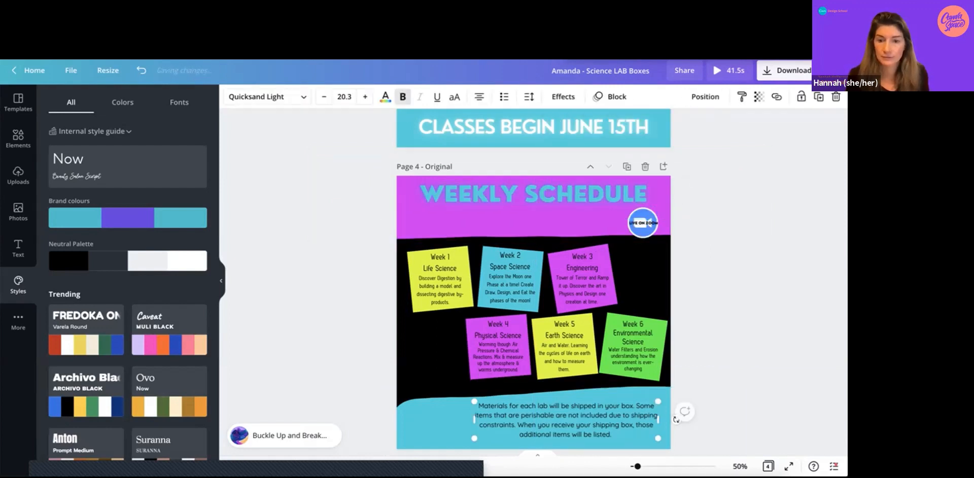
{"action": "left_click", "coordinate": [533, 193]}
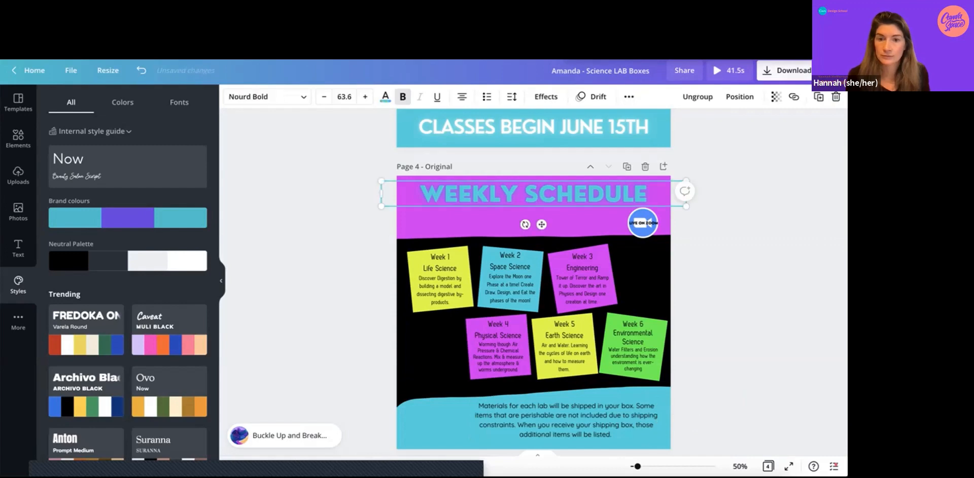
{"action": "scroll", "coordinate": [533, 198], "scroll_direction": "up", "scroll_amount": 9}
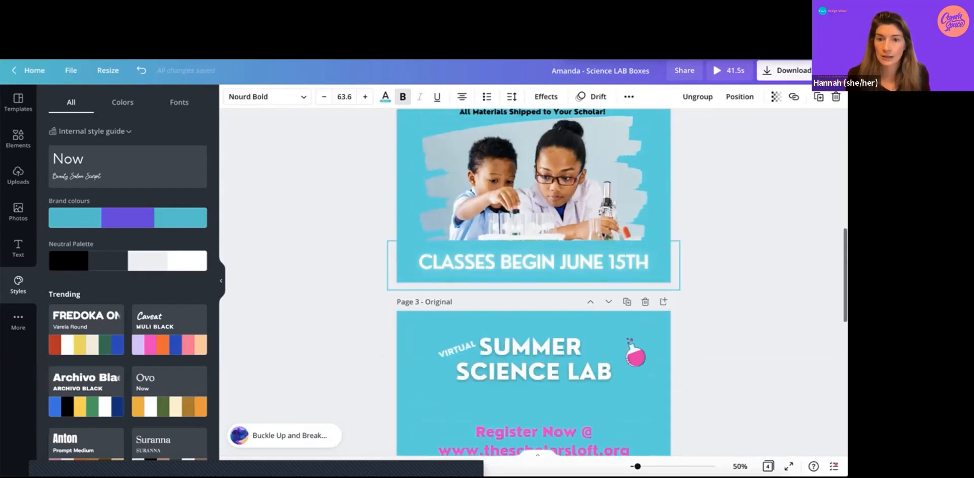
{"action": "scroll", "coordinate": [533, 198], "scroll_direction": "down", "scroll_amount": 7}
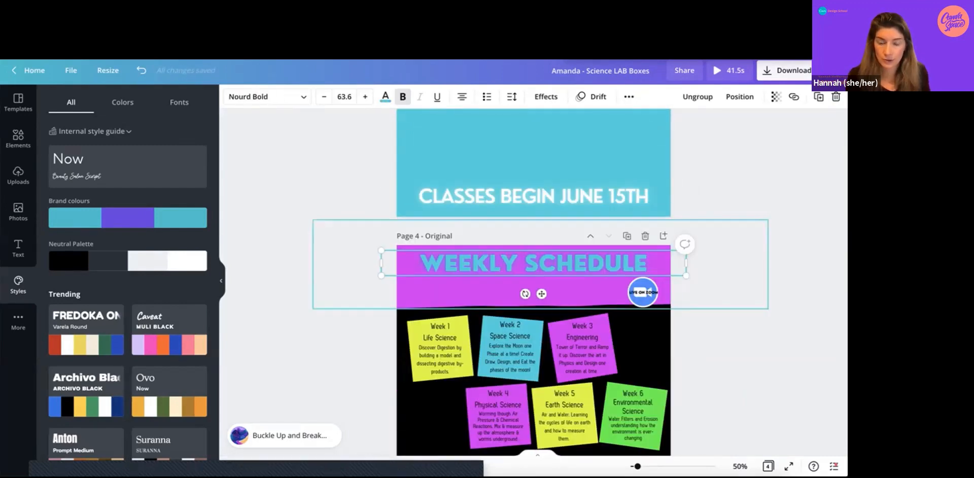
{"action": "scroll", "coordinate": [532, 284], "scroll_direction": "down", "scroll_amount": 1}
Add the text "12 SCIENCE LABS IN 6 WEEKS SHIPPED DIRECTLY TO YOUR FRONT DOOR" at size 24.6 under the WEEKLY SCHEDULE heading.
{"action": "left_click", "coordinate": [482, 236]}
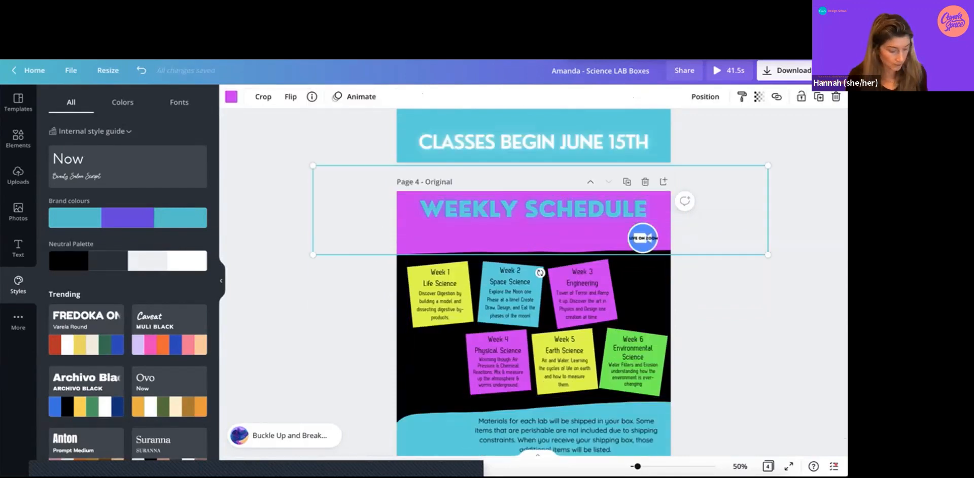
{"action": "double_click", "coordinate": [533, 252]}
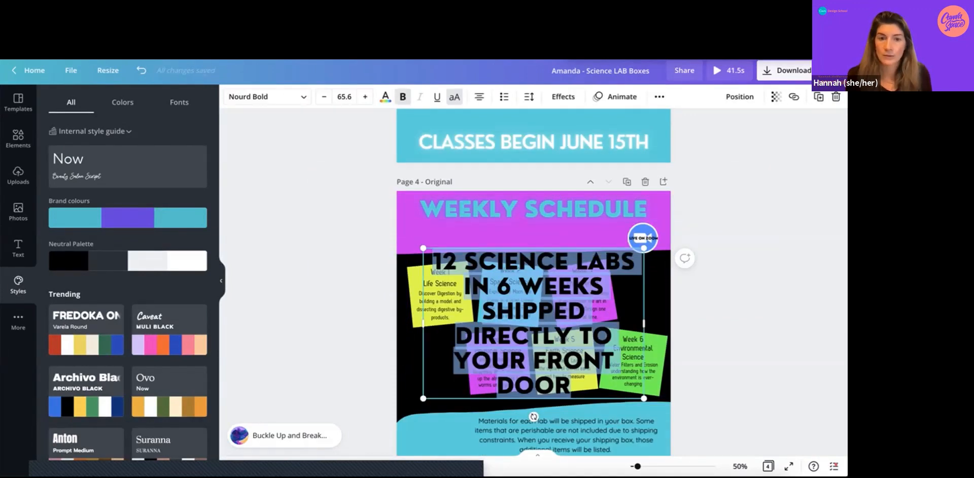
{"action": "left_click", "coordinate": [324, 97]}
{"action": "left_click", "coordinate": [324, 96]}
{"action": "left_click", "coordinate": [324, 97]}
{"action": "left_click", "coordinate": [324, 97]}
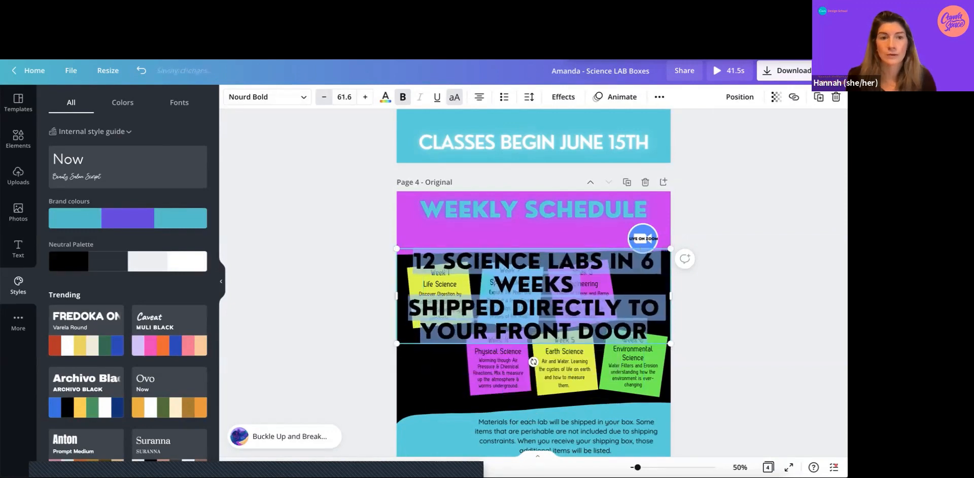
{"action": "left_click", "coordinate": [324, 97]}
{"action": "left_click", "coordinate": [324, 97]}
{"action": "left_click", "coordinate": [324, 97]}
{"action": "left_click", "coordinate": [324, 97]}
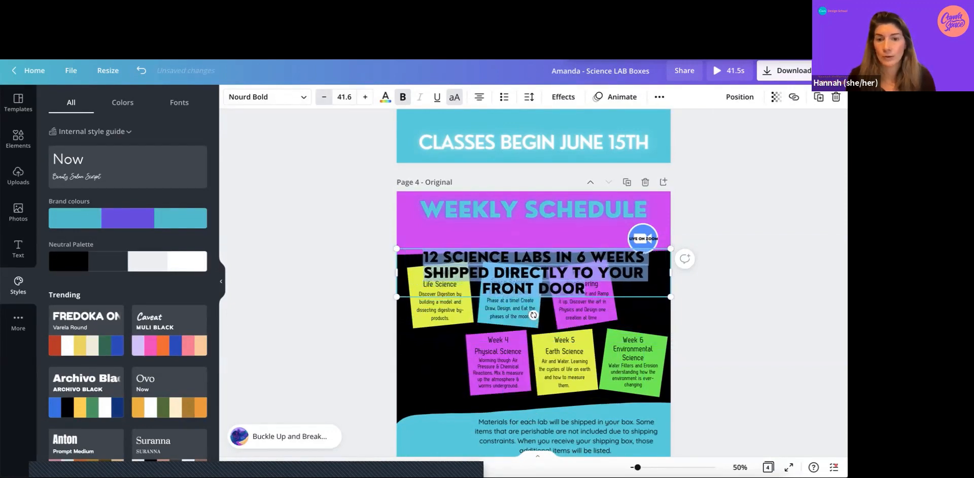
{"action": "left_click", "coordinate": [323, 97]}
{"action": "left_click", "coordinate": [324, 97]}
{"action": "left_click", "coordinate": [323, 97]}
{"action": "left_click", "coordinate": [323, 97]}
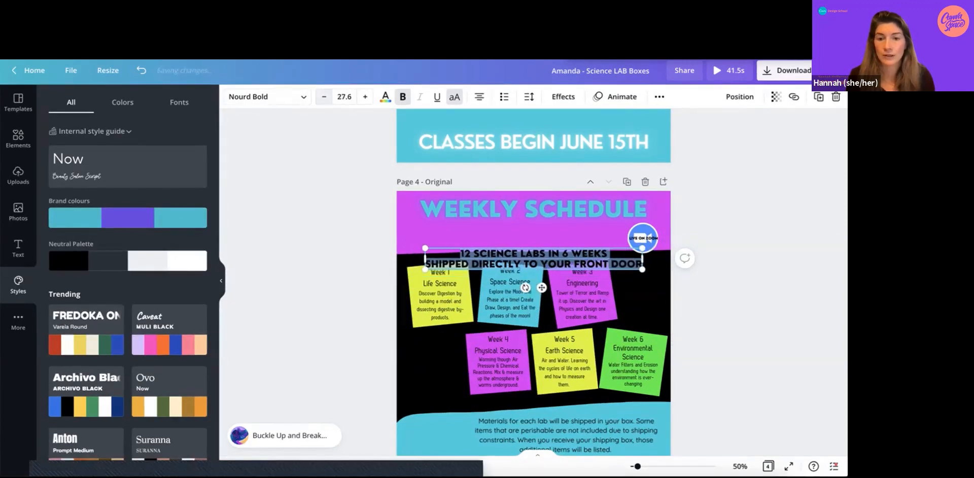
{"action": "left_click", "coordinate": [324, 97]}
{"action": "left_click", "coordinate": [324, 97]}
{"action": "left_click", "coordinate": [324, 97]}
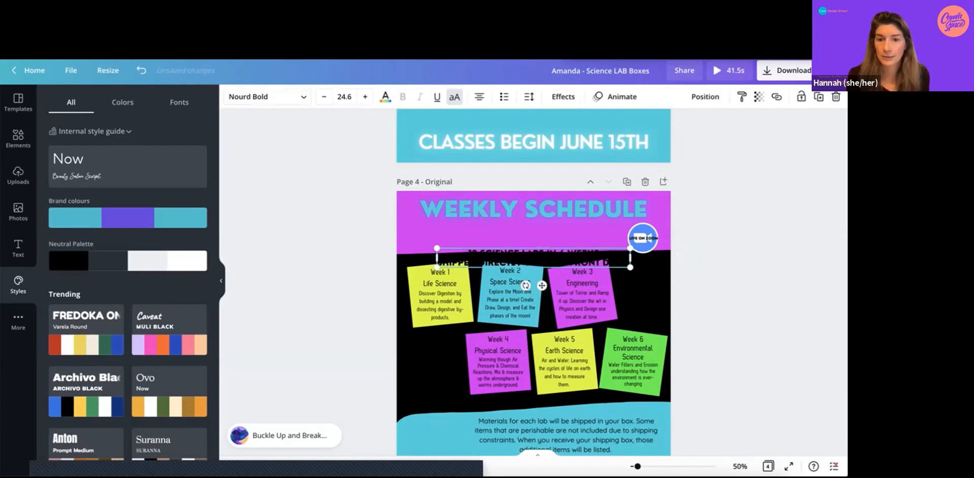
{"action": "left_click_drag", "start_coordinate": [542, 285], "coordinate": [542, 262]}
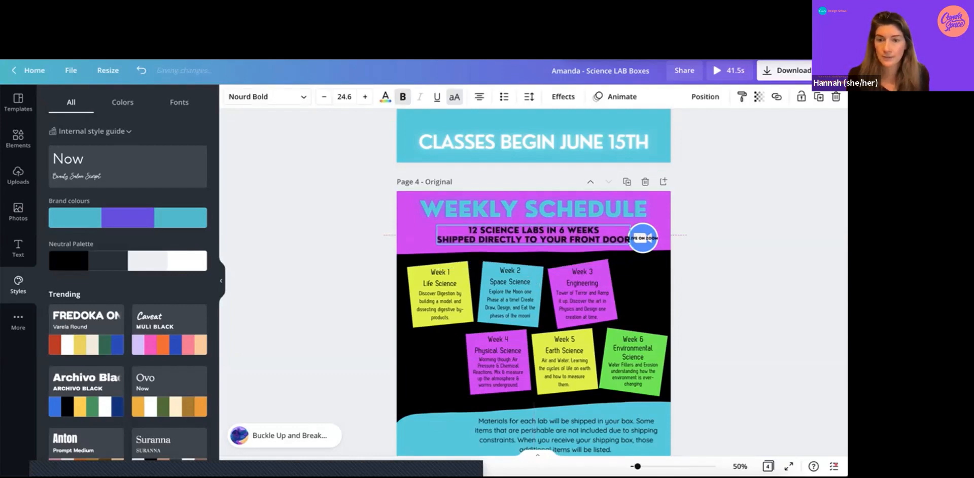
Move the LIVE ON ZOOM badge down to the pink header's lower edge and tilt it clockwise about 15°.
{"action": "left_click_drag", "start_coordinate": [643, 237], "coordinate": [649, 252]}
{"action": "scroll", "coordinate": [649, 251], "scroll_direction": "up", "scroll_amount": 10}
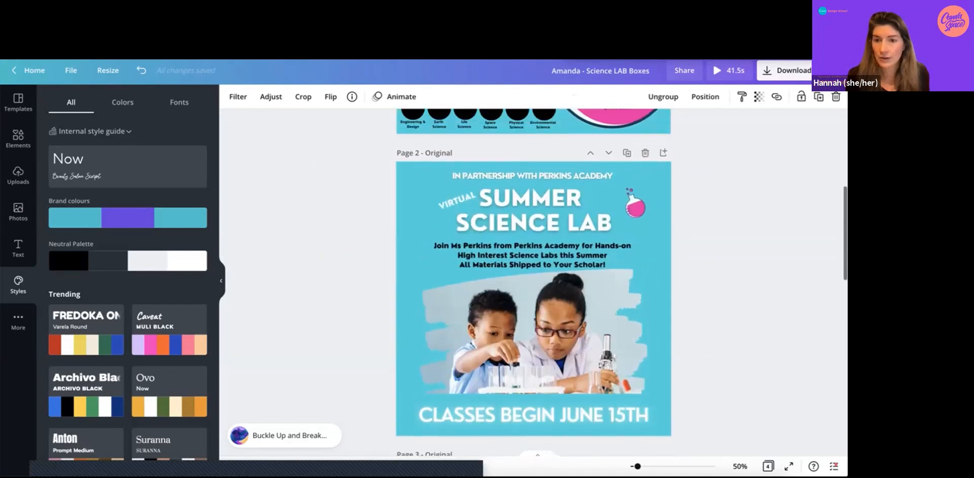
{"action": "left_click", "coordinate": [635, 205]}
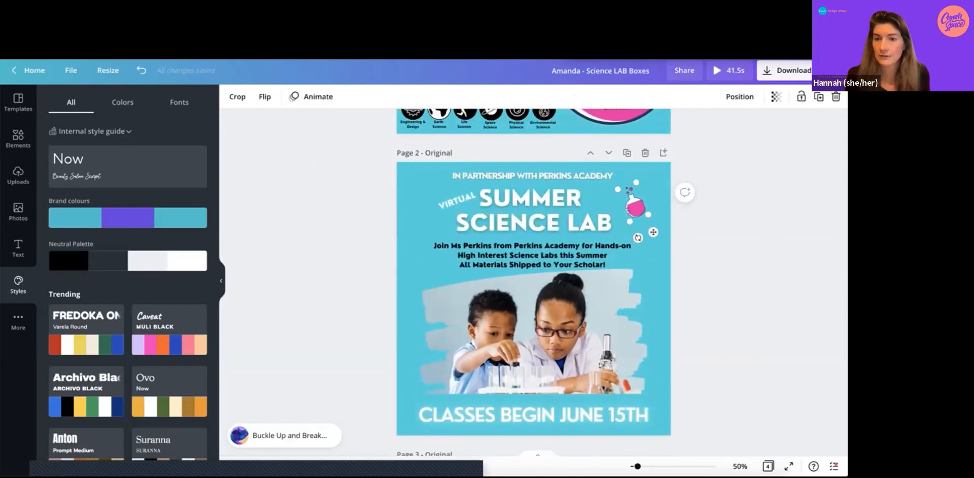
{"action": "scroll", "coordinate": [635, 205], "scroll_direction": "down", "scroll_amount": 10}
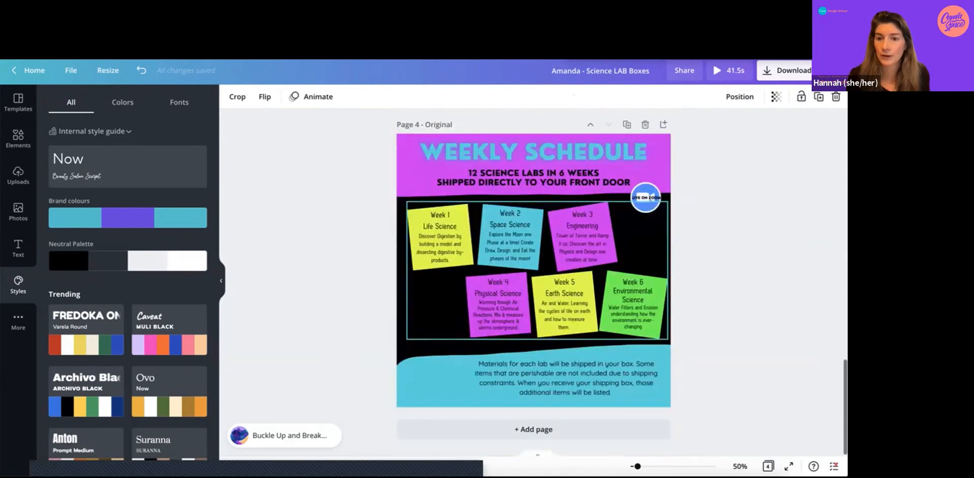
{"action": "left_click", "coordinate": [646, 198]}
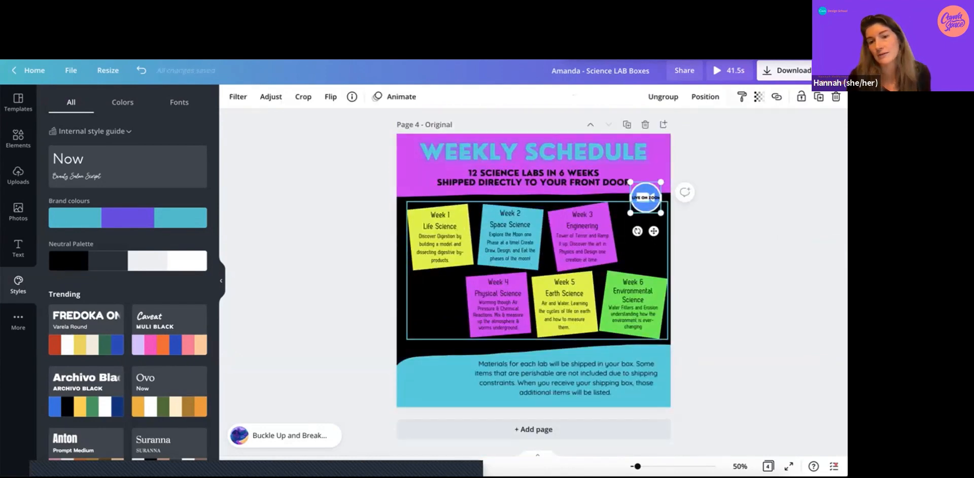
{"action": "left_click_drag", "start_coordinate": [638, 231], "coordinate": [656, 253]}
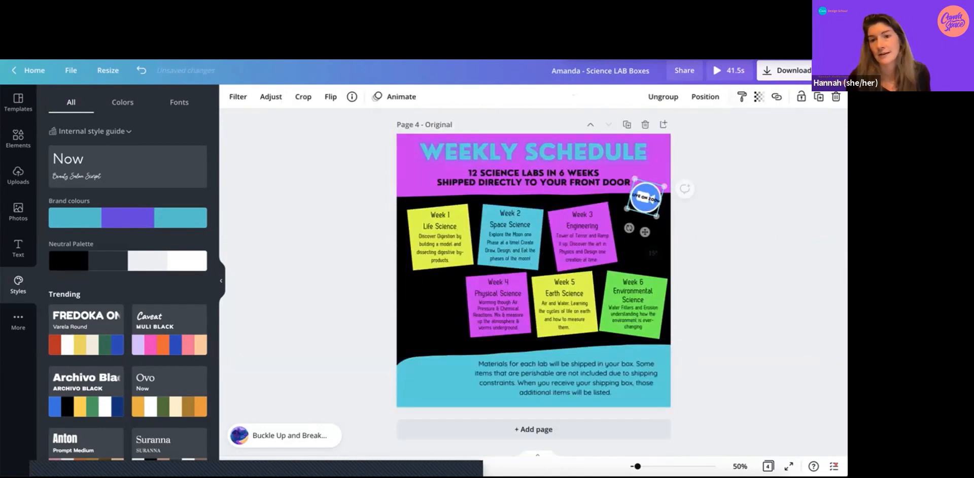
{"action": "left_click", "coordinate": [655, 251]}
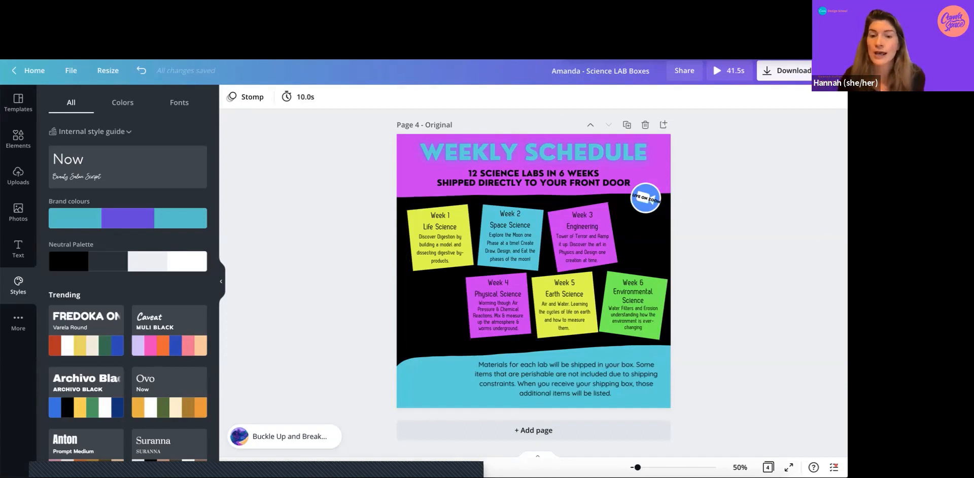
Widen the materials text box leftward across the blue footer and set its font size to 17.3.
{"action": "left_click", "coordinate": [566, 378]}
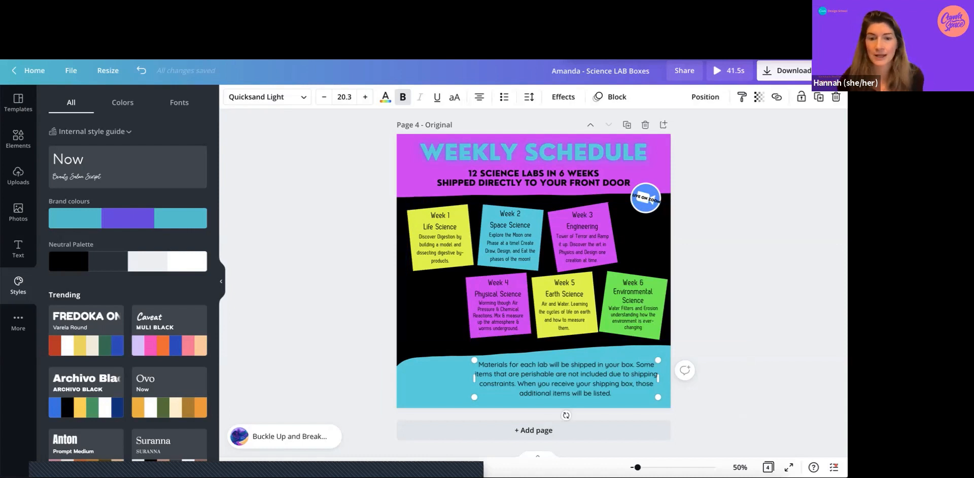
{"action": "left_click_drag", "start_coordinate": [475, 378], "coordinate": [407, 374]}
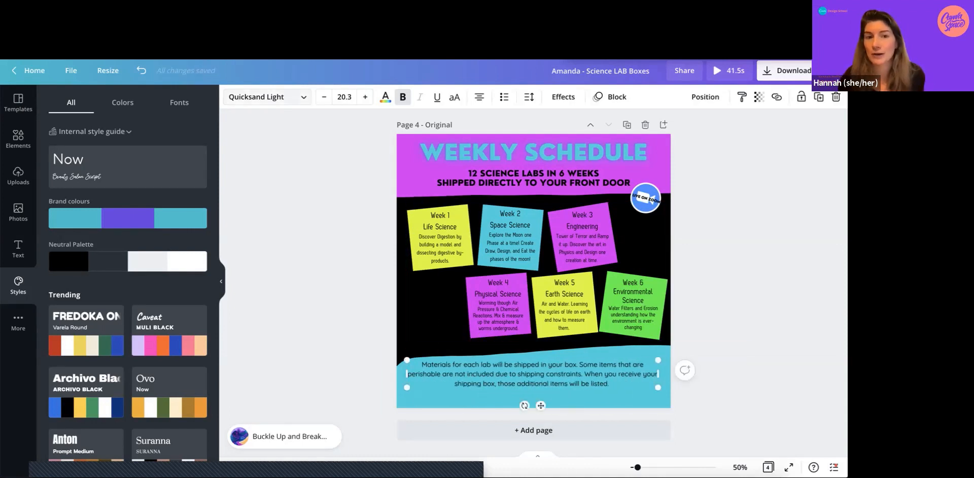
{"action": "left_click", "coordinate": [324, 97]}
{"action": "left_click", "coordinate": [324, 97]}
{"action": "left_click", "coordinate": [324, 96]}
{"action": "left_click", "coordinate": [324, 97]}
{"action": "left_click", "coordinate": [324, 96]}
{"action": "left_click", "coordinate": [323, 97]}
{"action": "left_click", "coordinate": [323, 97]}
{"action": "left_click", "coordinate": [323, 97]}
{"action": "left_click", "coordinate": [324, 97]}
{"action": "left_click", "coordinate": [324, 97]}
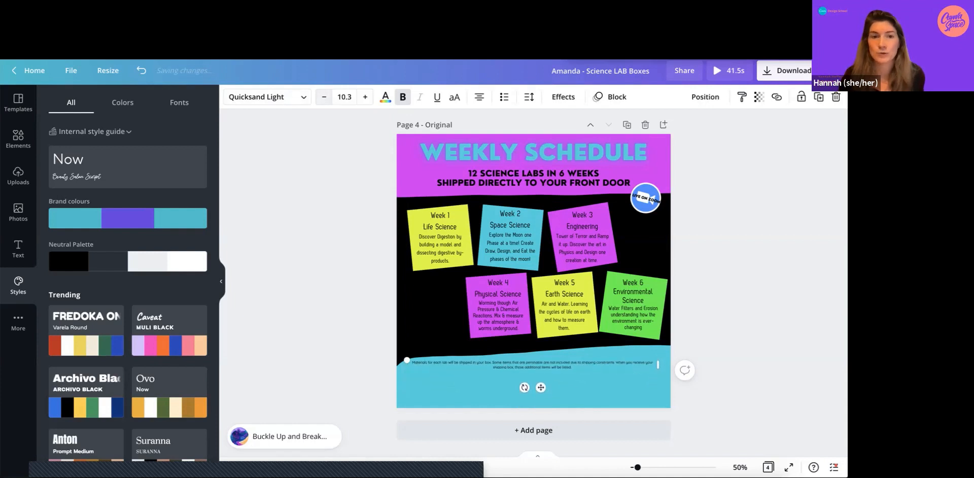
{"action": "left_click", "coordinate": [365, 97]}
{"action": "left_click", "coordinate": [365, 97]}
{"action": "left_click", "coordinate": [364, 97]}
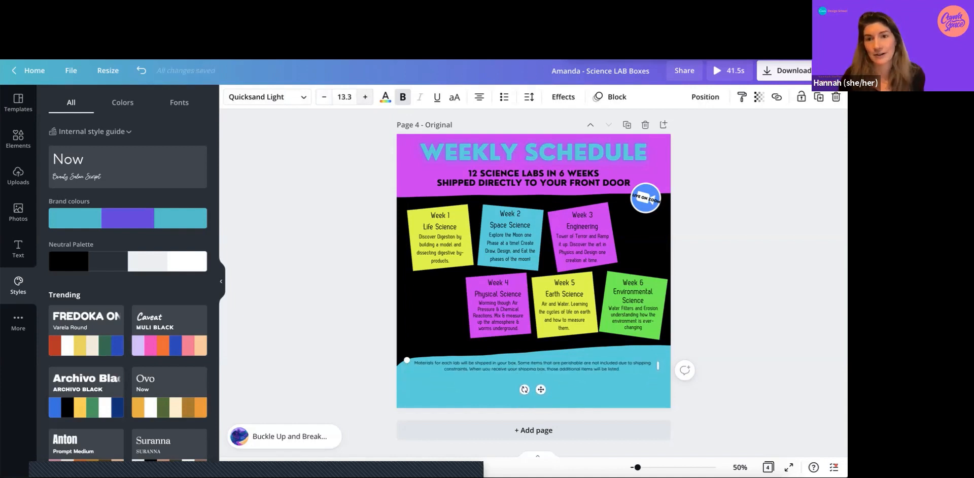
{"action": "left_click", "coordinate": [365, 97]}
{"action": "left_click", "coordinate": [365, 97]}
{"action": "left_click", "coordinate": [365, 96]}
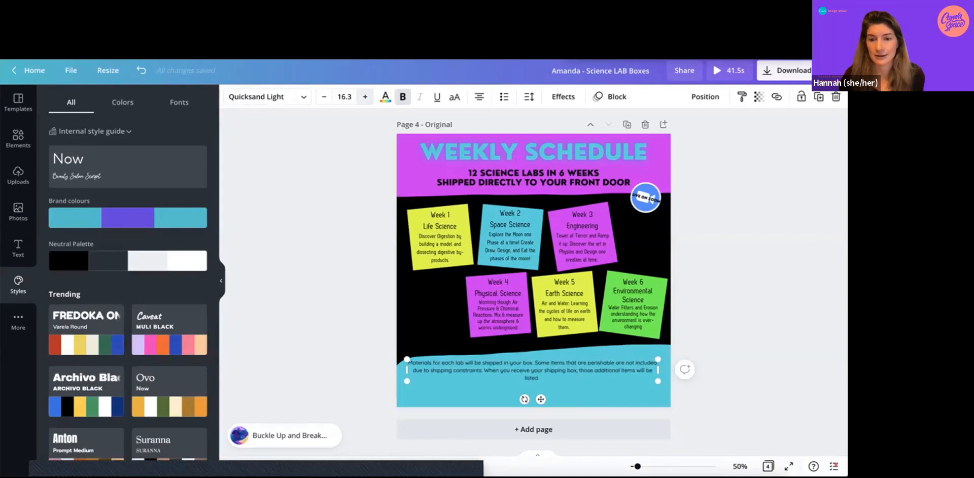
{"action": "left_click", "coordinate": [365, 97]}
{"action": "left_click", "coordinate": [365, 97]}
{"action": "left_click", "coordinate": [324, 97]}
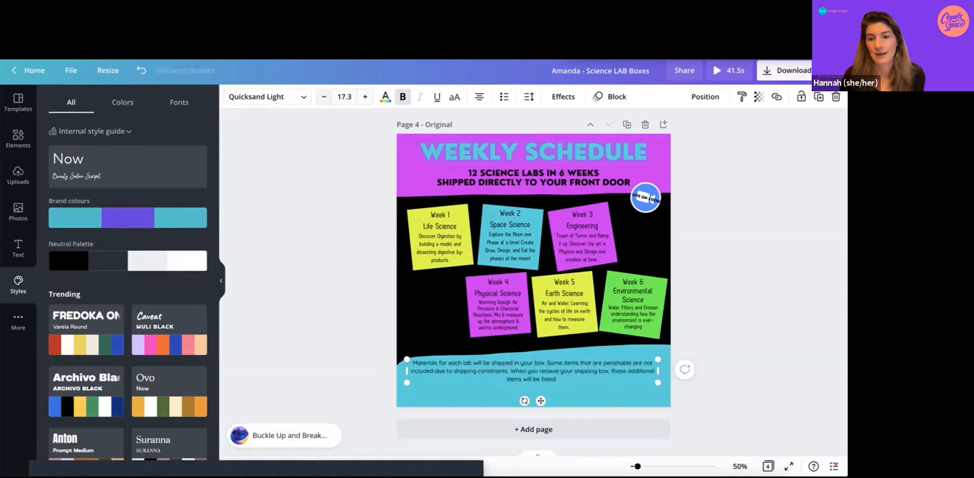
Move the materials text lower within the blue footer, away from its wavy edge.
{"action": "key", "text": "Escape"}
{"action": "left_click", "coordinate": [533, 371]}
{"action": "left_click_drag", "start_coordinate": [533, 371], "coordinate": [532, 388]}
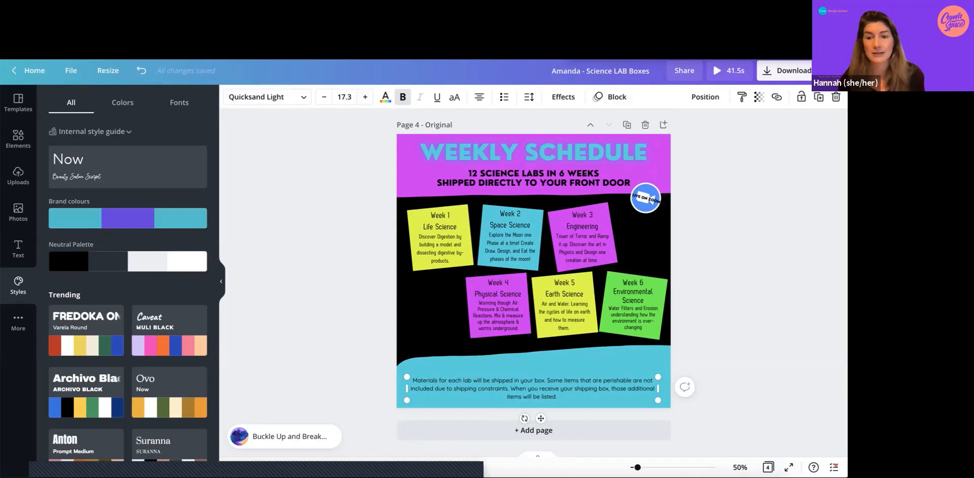
{"action": "left_click", "coordinate": [534, 363]}
{"action": "left_click", "coordinate": [792, 314]}
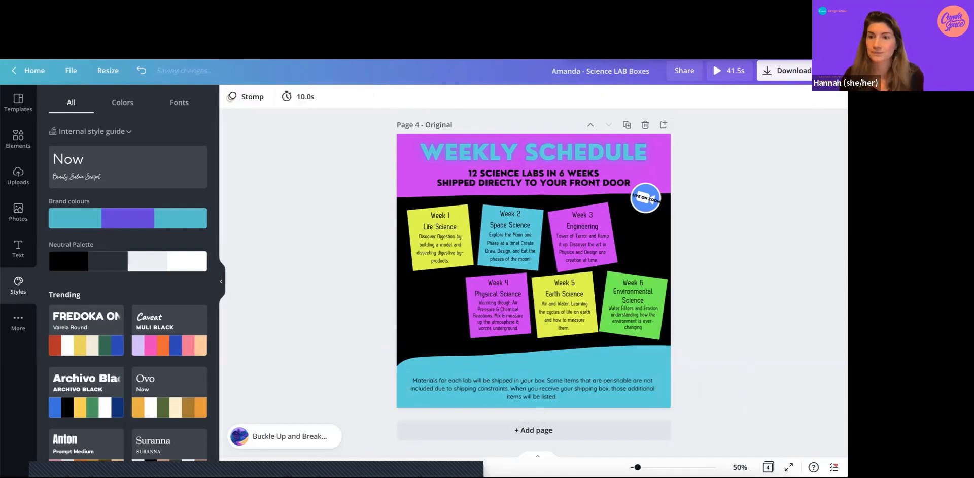
Try to move the pink header shape down and left behind the week notes, and undo the move.
{"action": "left_click", "coordinate": [534, 363]}
{"action": "left_click", "coordinate": [819, 97]}
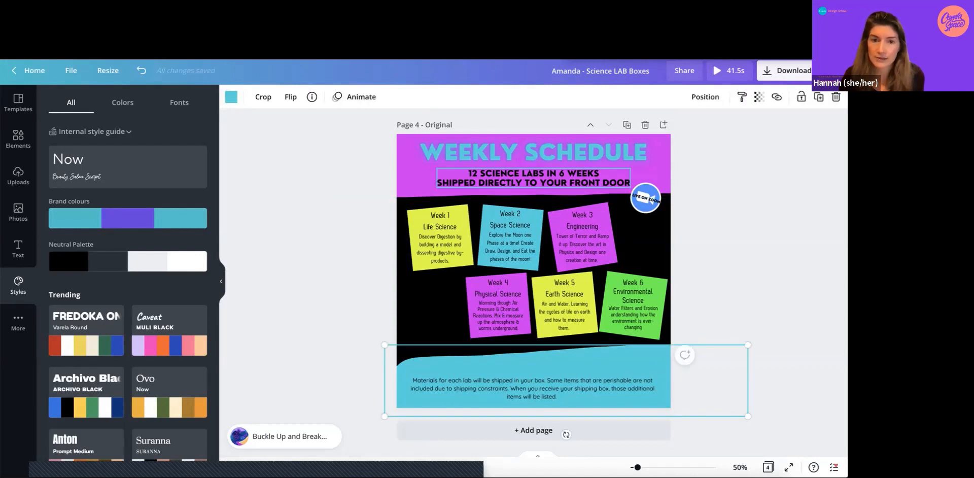
{"action": "left_click", "coordinate": [535, 191]}
{"action": "left_click_drag", "start_coordinate": [534, 191], "coordinate": [404, 295]}
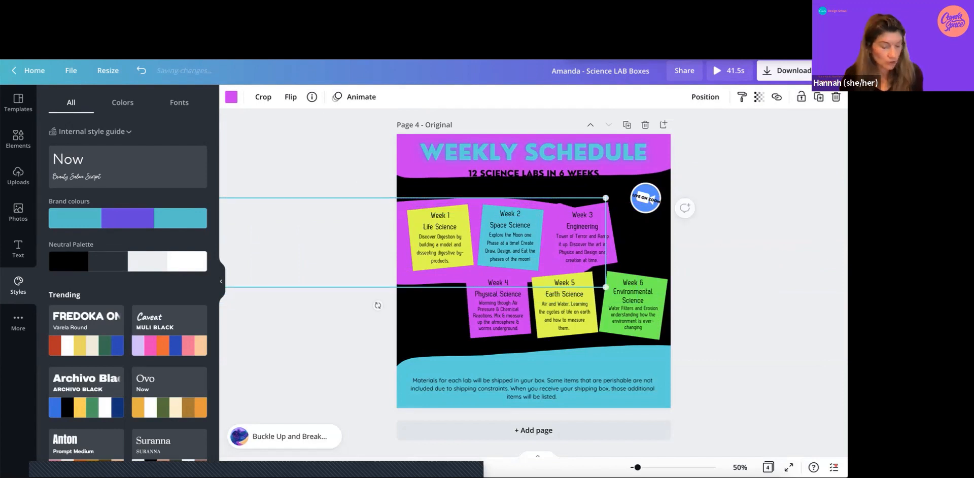
{"action": "key", "text": "ctrl+z"}
{"action": "key", "text": "Escape"}
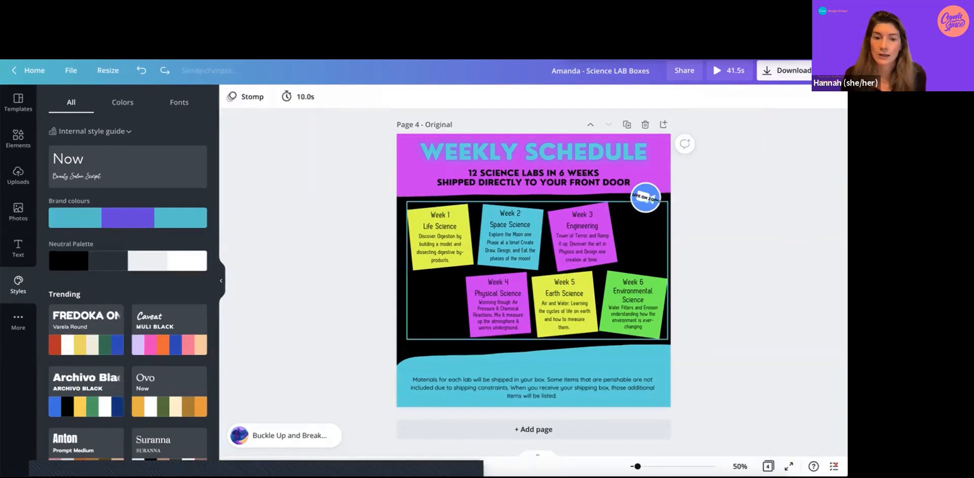
Shift the blue footer shape left and slightly down, and nudge the group of week notes down.
{"action": "left_click_drag", "start_coordinate": [566, 365], "coordinate": [505, 372]}
{"action": "key", "text": "Escape"}
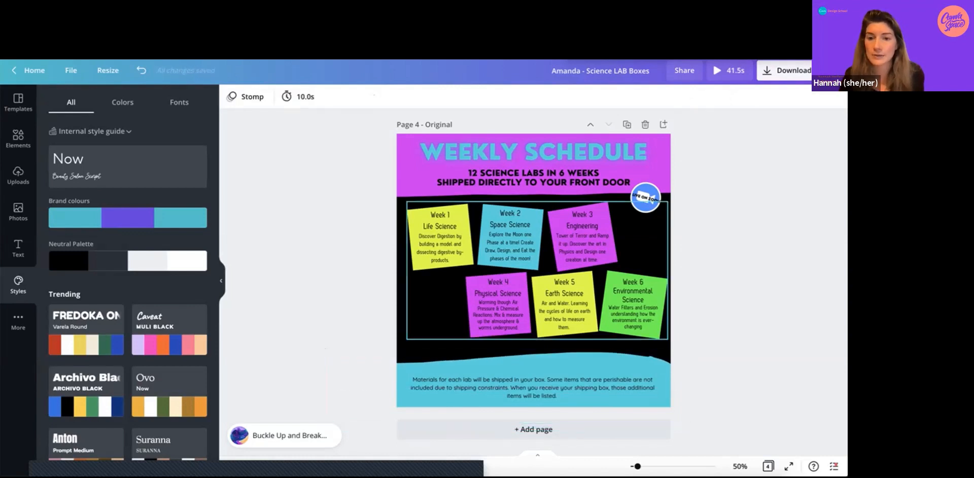
{"action": "left_click", "coordinate": [634, 305]}
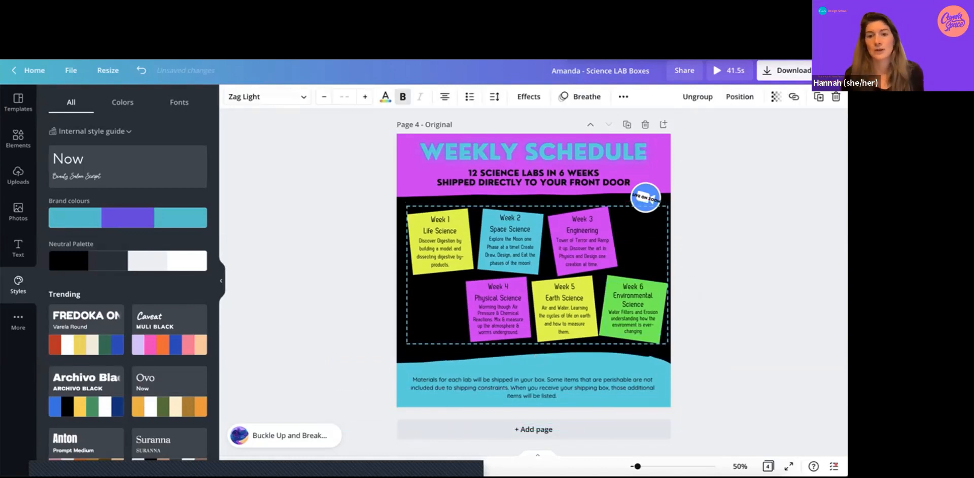
{"action": "key", "text": "Escape"}
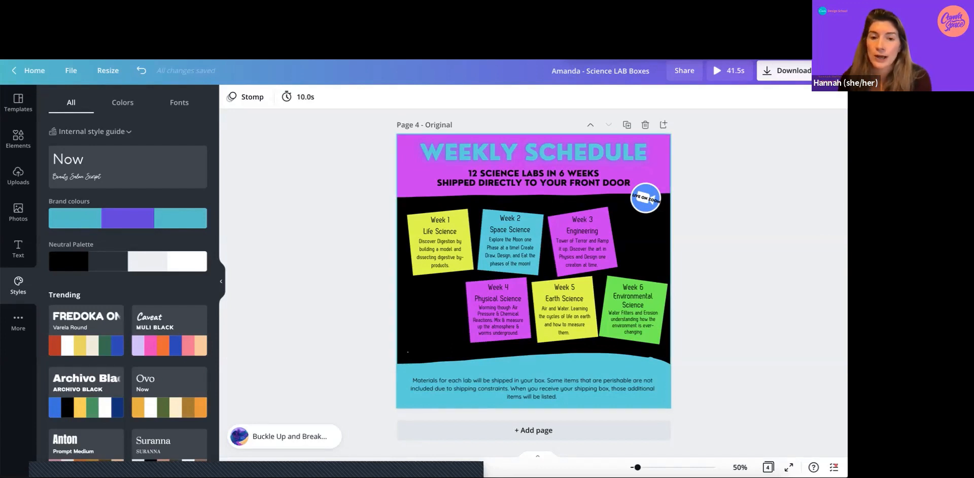
{"action": "left_click", "coordinate": [407, 351]}
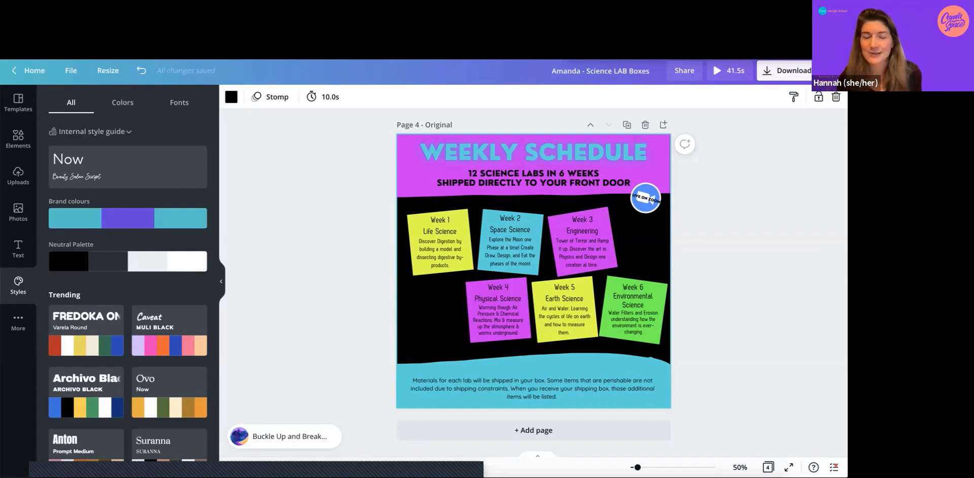
{"action": "scroll", "coordinate": [533, 284], "scroll_direction": "up", "scroll_amount": 10}
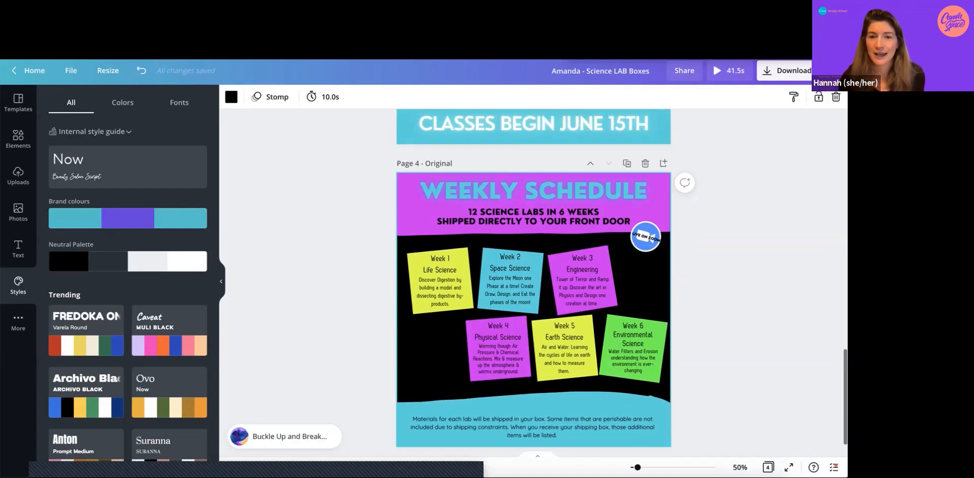
{"action": "scroll", "coordinate": [533, 284], "scroll_direction": "up", "scroll_amount": 4}
{"action": "scroll", "coordinate": [533, 285], "scroll_direction": "down", "scroll_amount": 2}
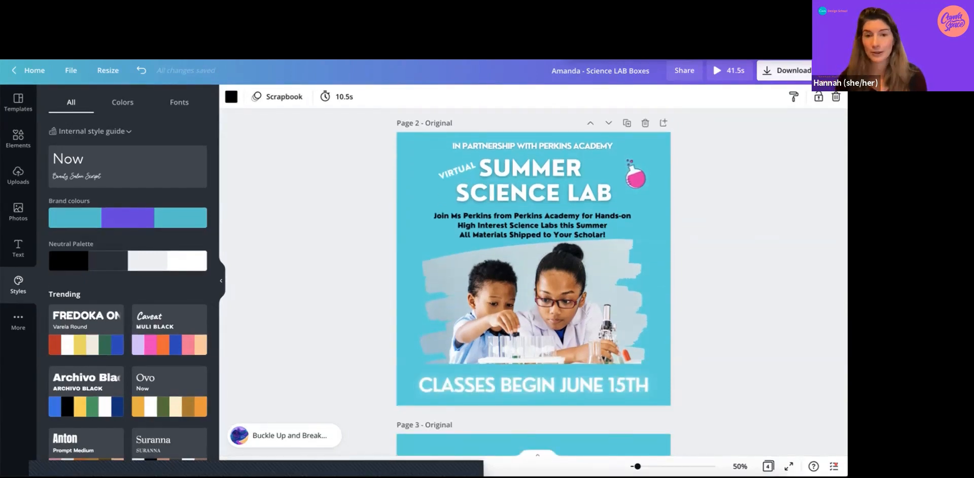
{"action": "scroll", "coordinate": [533, 284], "scroll_direction": "down", "scroll_amount": 5}
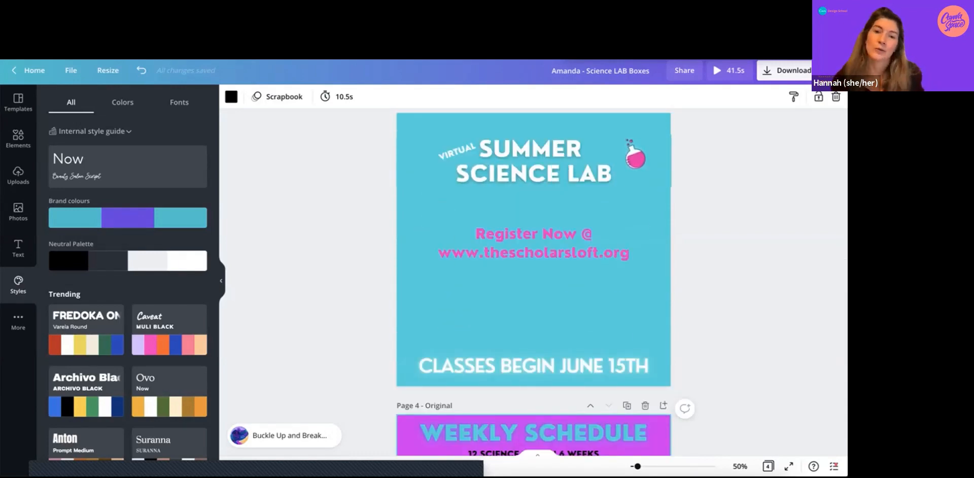
Enlarge the pink flask on page 3, place it above the class date, and raise the registration text toward the heading.
{"action": "left_click", "coordinate": [534, 173]}
{"action": "left_click", "coordinate": [636, 158]}
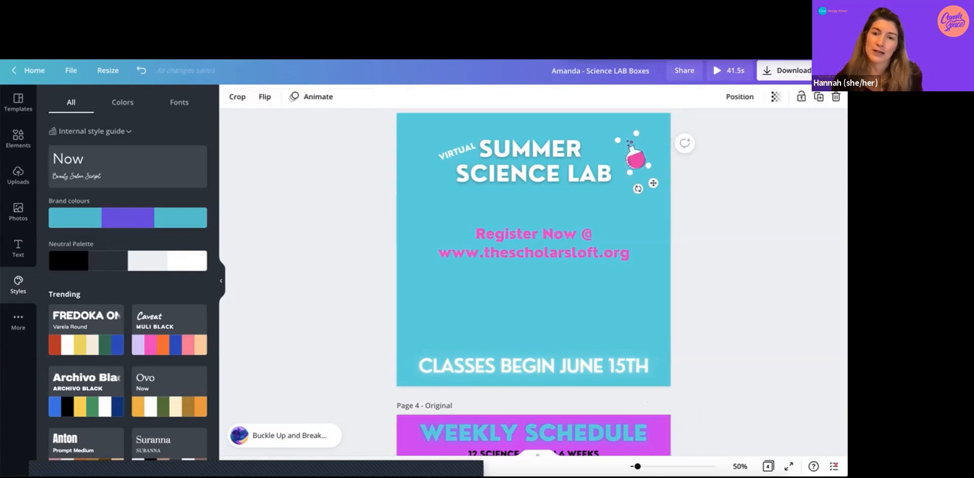
{"action": "left_click_drag", "start_coordinate": [636, 159], "coordinate": [561, 231]}
{"action": "left_click", "coordinate": [537, 326]}
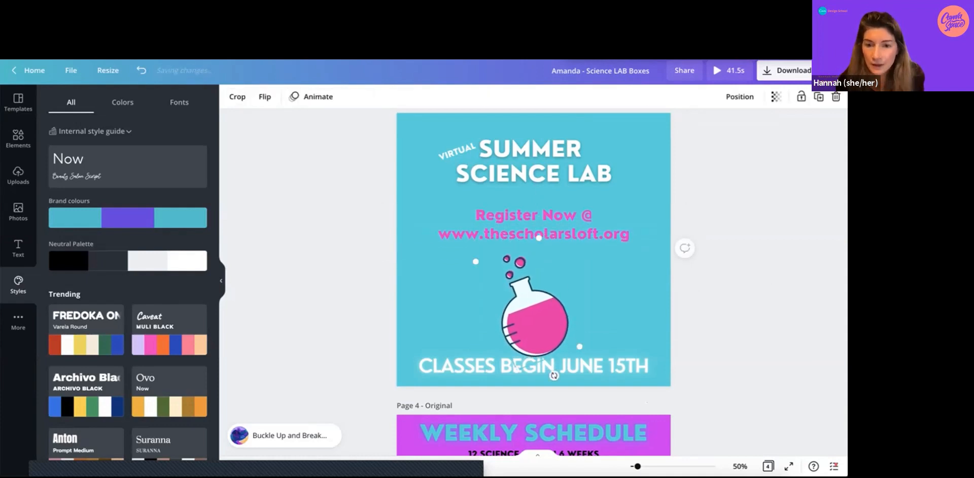
{"action": "left_click_drag", "start_coordinate": [537, 326], "coordinate": [538, 307]}
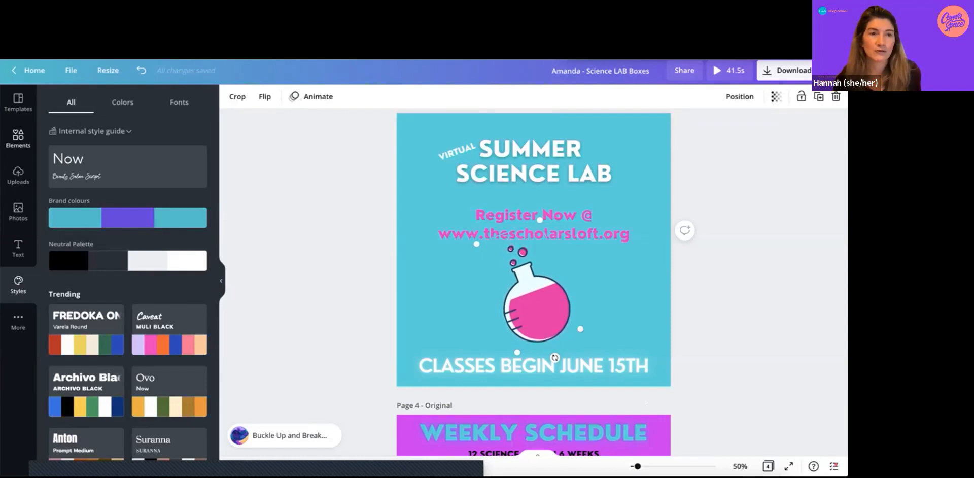
Search the elements for "science beaker" and replace page 3's flask with the upright pink flask graphic.
{"action": "left_click", "coordinate": [18, 137]}
{"action": "left_click", "coordinate": [127, 102]}
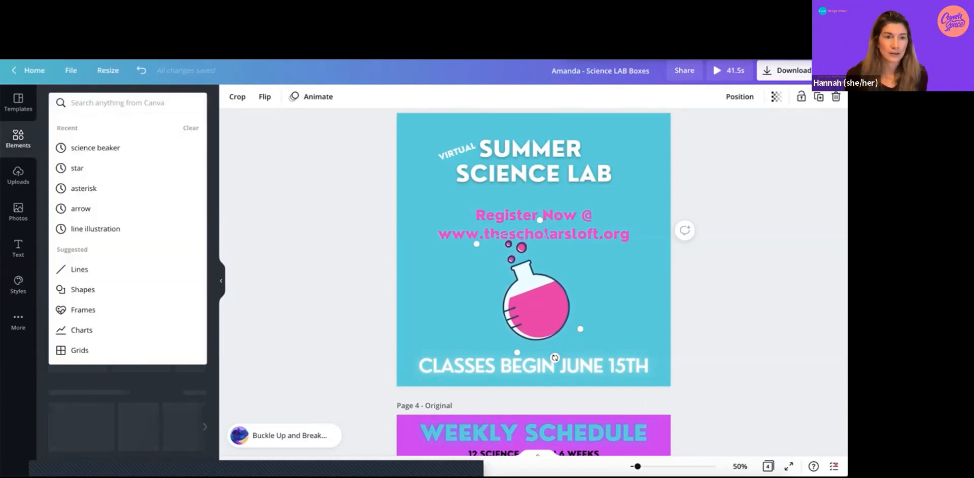
{"action": "left_click", "coordinate": [95, 148]}
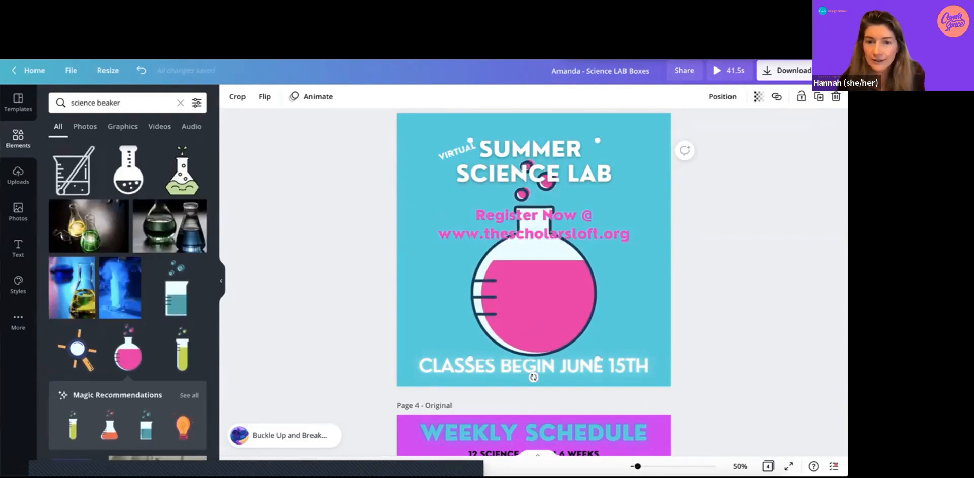
Shrink and tilt the pink flask, centring it between the registration text and the class date on page 3.
{"action": "left_click_drag", "start_coordinate": [598, 141], "coordinate": [548, 223]}
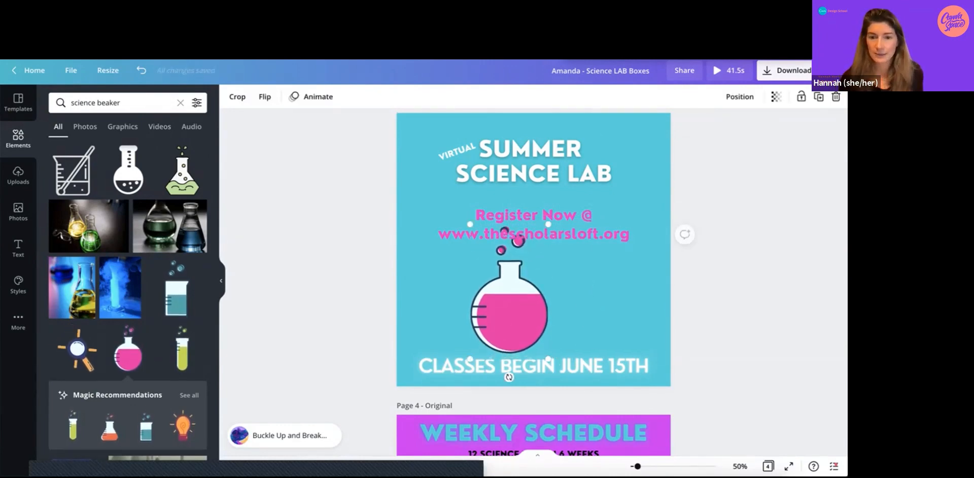
{"action": "left_click_drag", "start_coordinate": [549, 358], "coordinate": [526, 345]}
{"action": "left_click_drag", "start_coordinate": [509, 292], "coordinate": [541, 311]}
{"action": "left_click_drag", "start_coordinate": [545, 233], "coordinate": [526, 245]}
{"action": "left_click", "coordinate": [717, 310]}
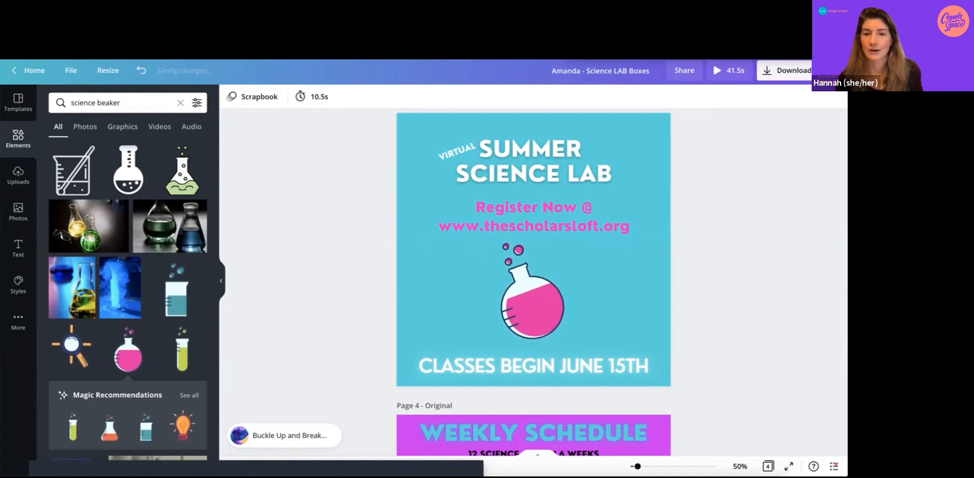
Duplicate the registration page and place the copy at the end of the design, after the Weekly Schedule page.
{"action": "scroll", "coordinate": [533, 282], "scroll_direction": "up", "scroll_amount": 3}
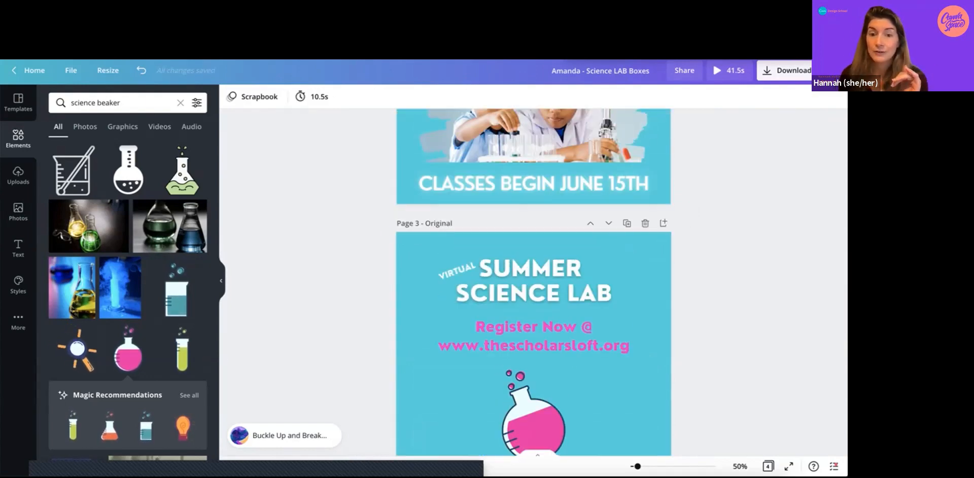
{"action": "scroll", "coordinate": [534, 283], "scroll_direction": "down", "scroll_amount": 2}
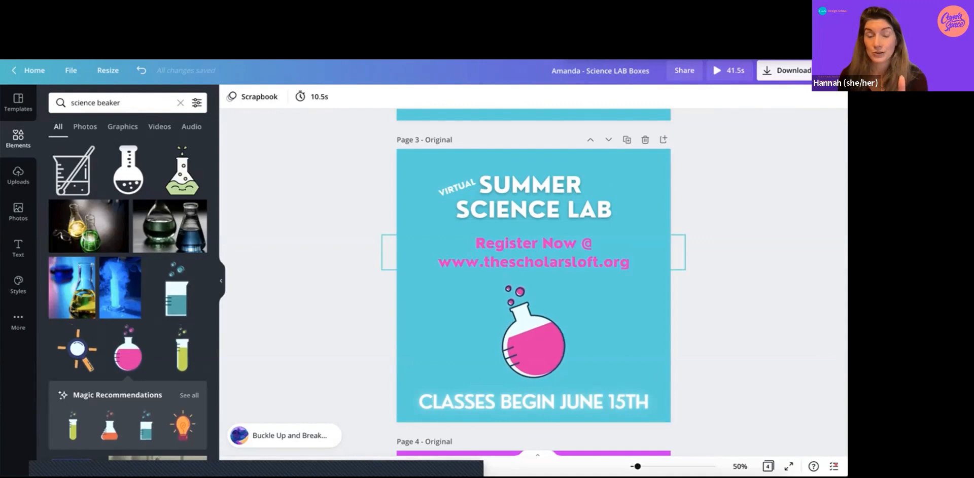
{"action": "scroll", "coordinate": [533, 283], "scroll_direction": "down", "scroll_amount": 5}
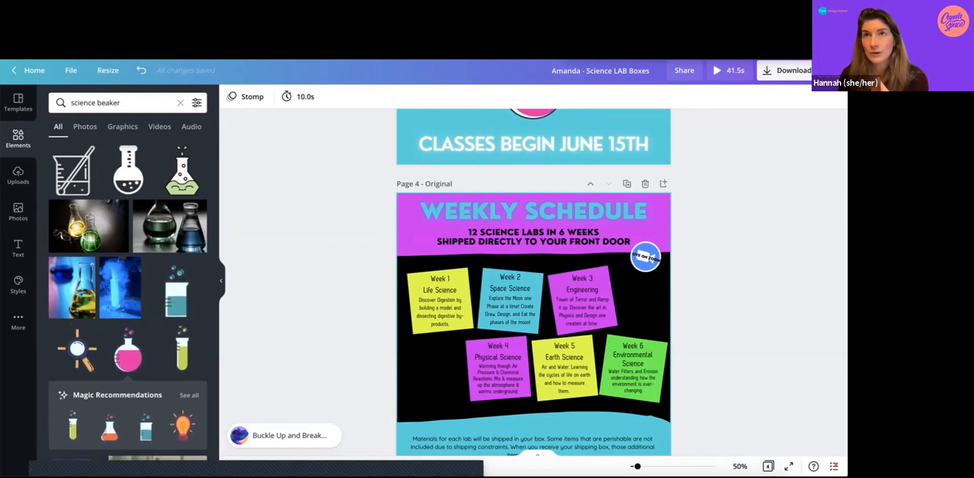
{"action": "scroll", "coordinate": [533, 282], "scroll_direction": "up", "scroll_amount": 5}
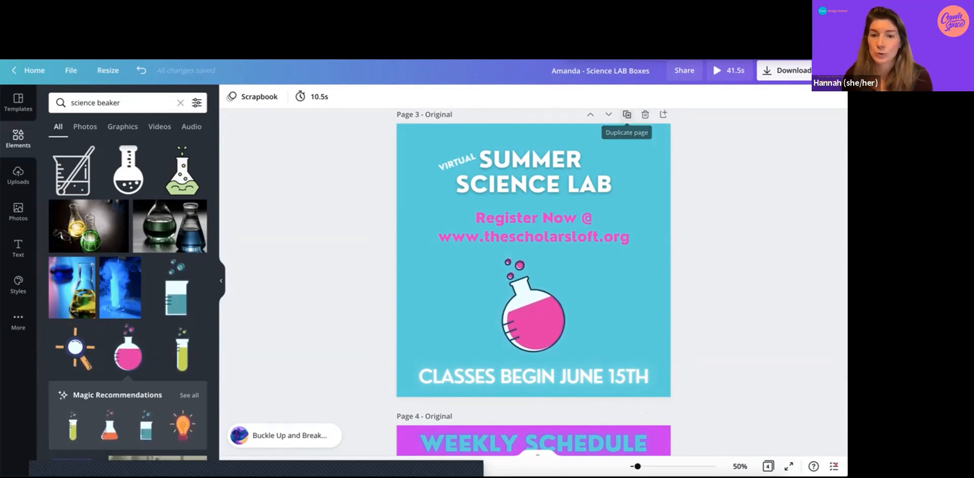
{"action": "left_click", "coordinate": [627, 115]}
{"action": "scroll", "coordinate": [534, 264], "scroll_direction": "down", "scroll_amount": 6}
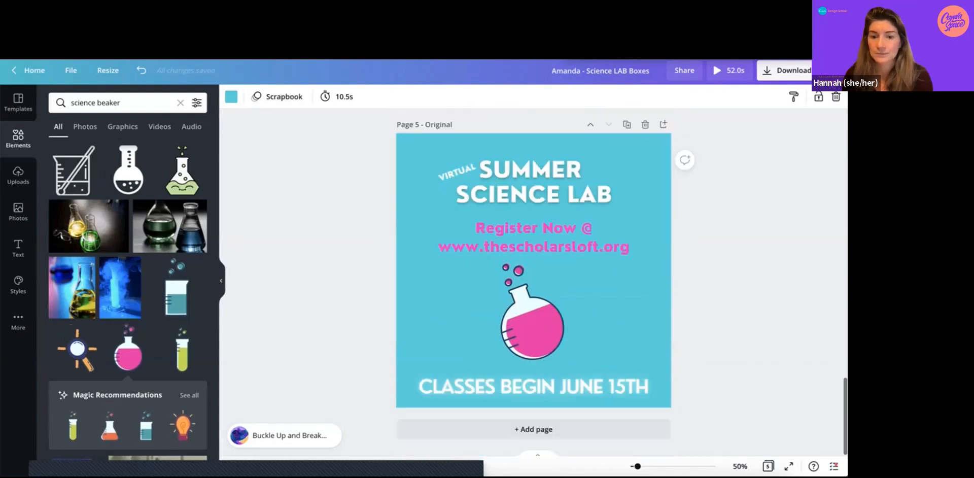
Review the pages from the last back to page 1 and select the price and class details group in its flask.
{"action": "scroll", "coordinate": [533, 282], "scroll_direction": "up", "scroll_amount": 6}
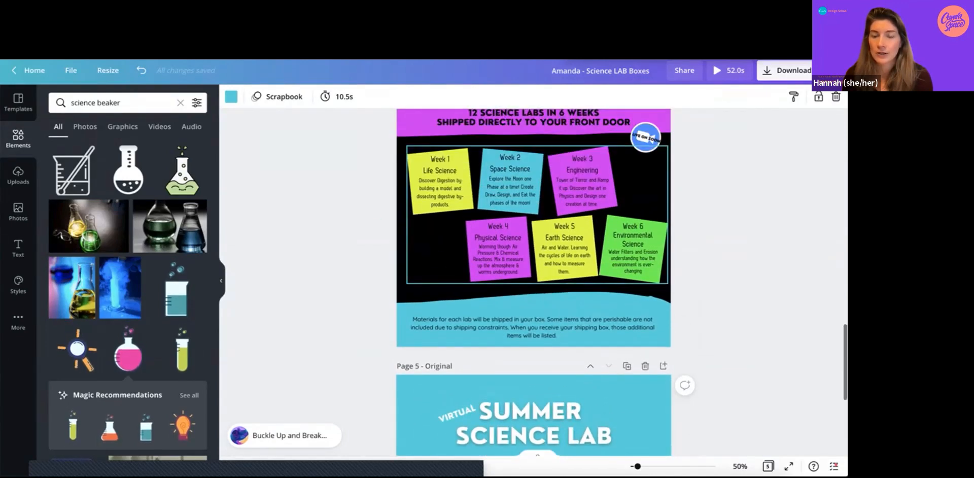
{"action": "scroll", "coordinate": [534, 282], "scroll_direction": "up", "scroll_amount": 6}
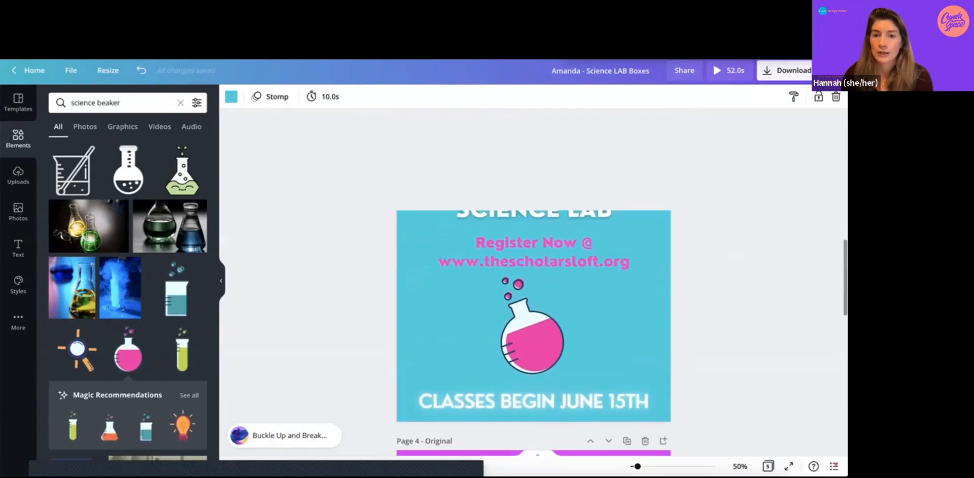
{"action": "scroll", "coordinate": [534, 282], "scroll_direction": "up", "scroll_amount": 6}
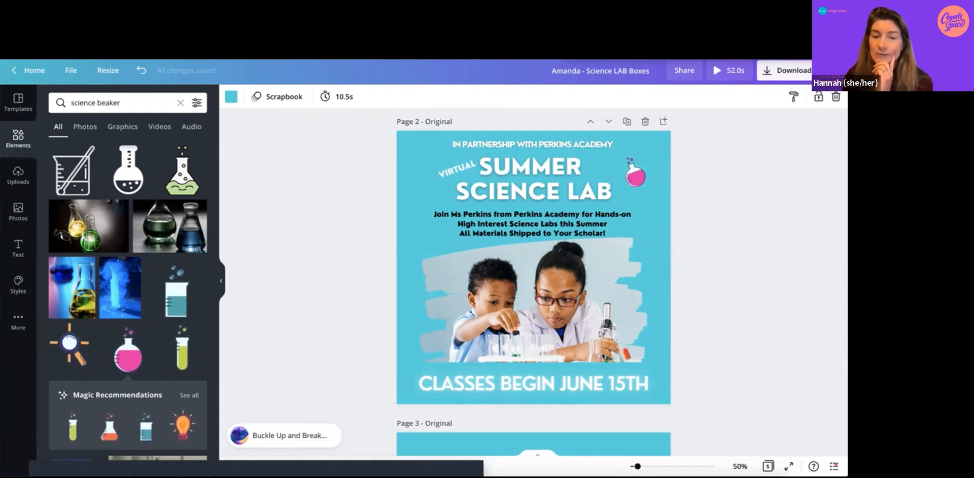
{"action": "scroll", "coordinate": [533, 282], "scroll_direction": "up", "scroll_amount": 5}
{"action": "scroll", "coordinate": [533, 282], "scroll_direction": "up", "scroll_amount": 1}
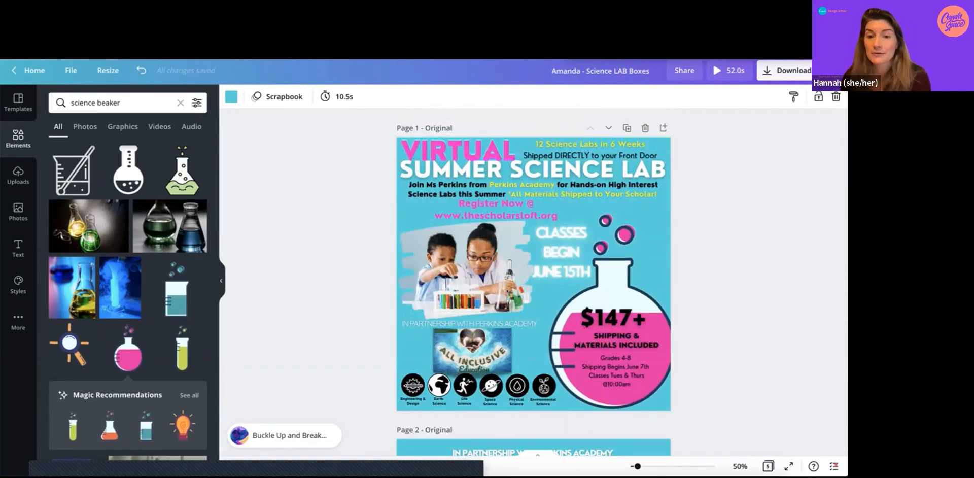
{"action": "scroll", "coordinate": [534, 281], "scroll_direction": "down", "scroll_amount": 3}
{"action": "scroll", "coordinate": [534, 282], "scroll_direction": "up", "scroll_amount": 3}
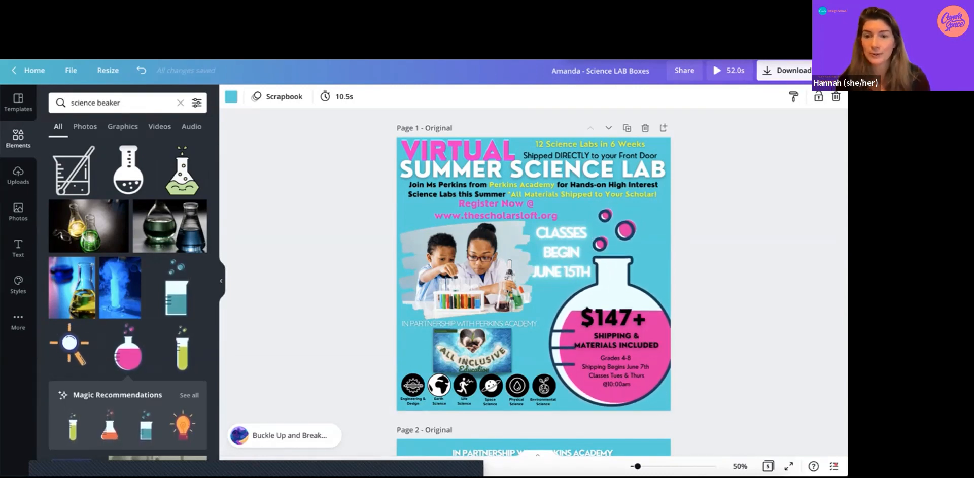
{"action": "left_click", "coordinate": [818, 97]}
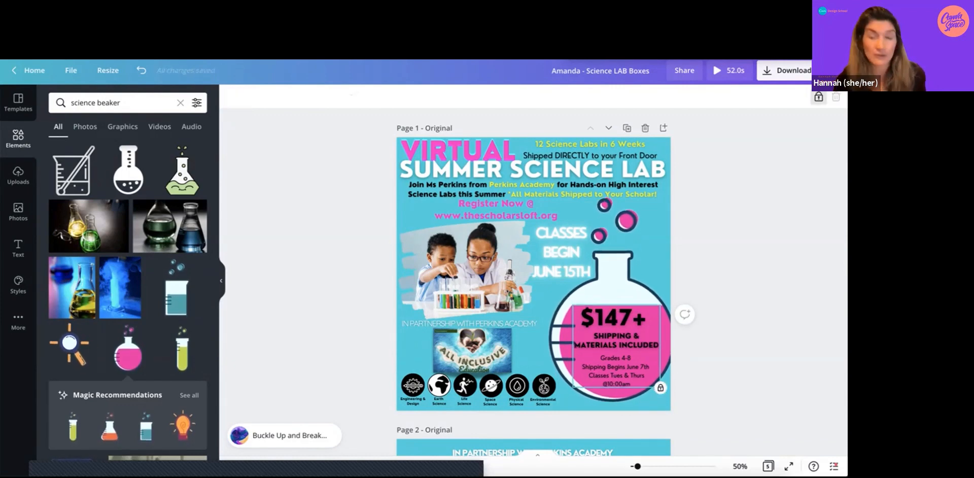
Ungroup the six week notes on the Weekly Schedule page.
{"action": "scroll", "coordinate": [533, 282], "scroll_direction": "down", "scroll_amount": 10}
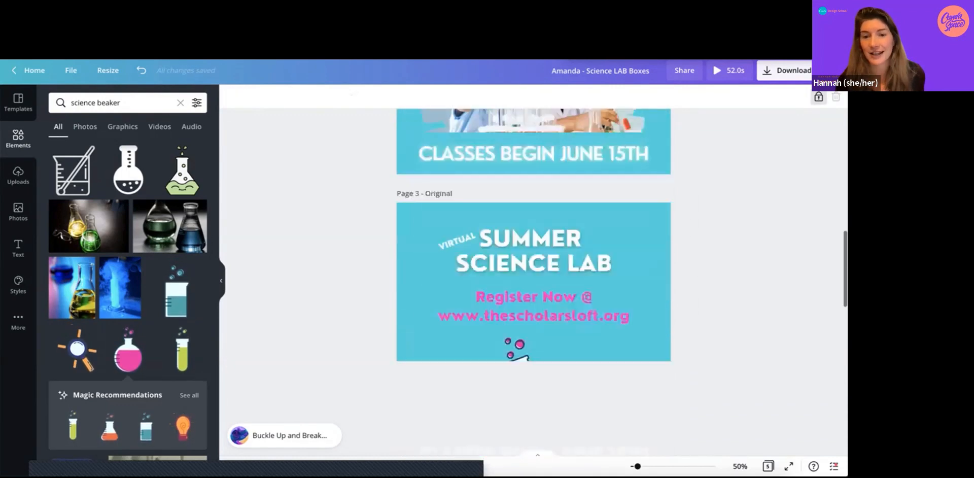
{"action": "scroll", "coordinate": [533, 282], "scroll_direction": "down", "scroll_amount": 1}
{"action": "scroll", "coordinate": [534, 282], "scroll_direction": "down", "scroll_amount": 3}
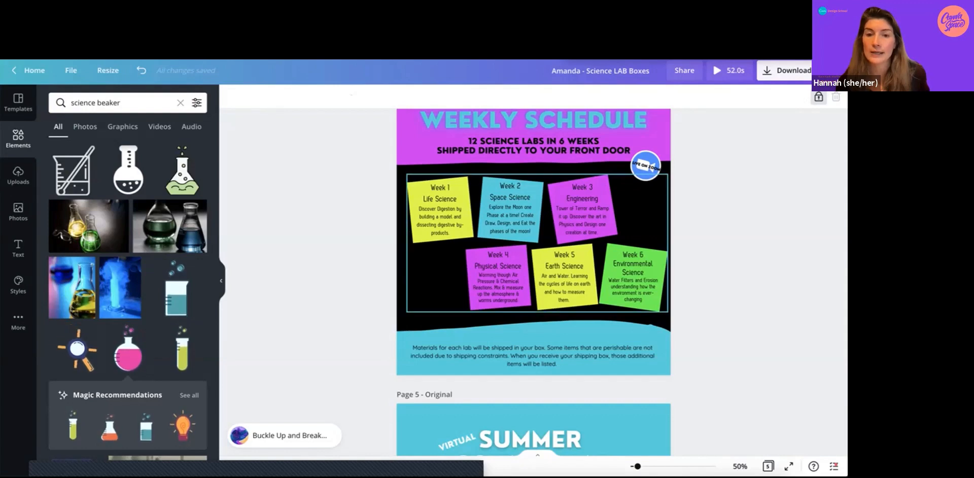
{"action": "left_click", "coordinate": [537, 243]}
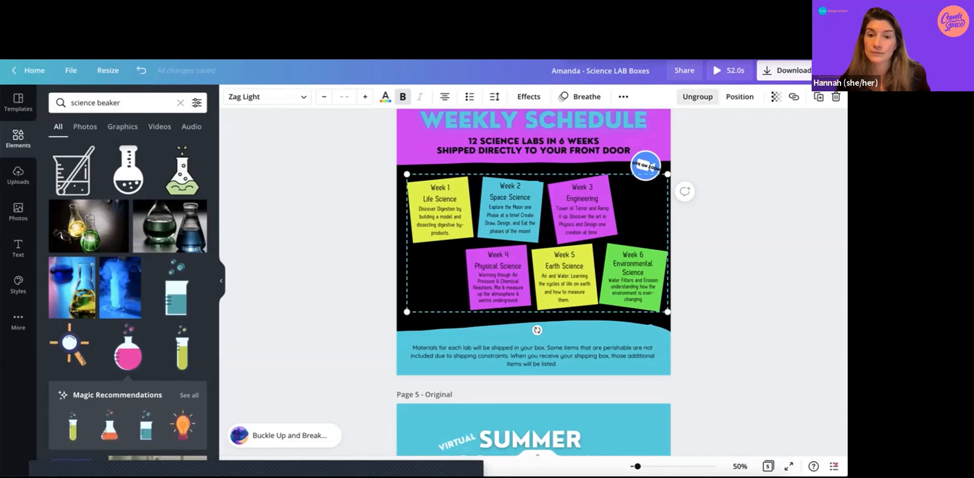
{"action": "key", "text": "Escape"}
Duplicate the blue Week 2 note shape and move the copy into the empty space beside the Week 4 note.
{"action": "left_click", "coordinate": [510, 210]}
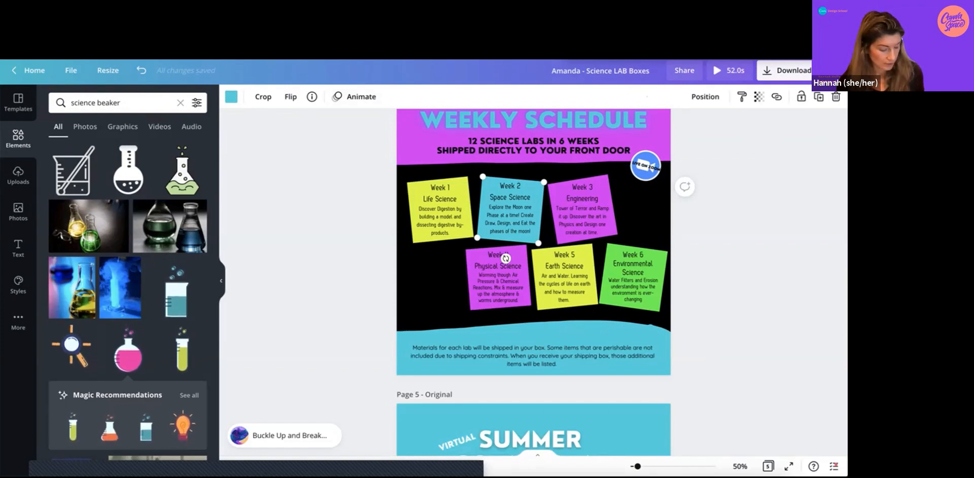
{"action": "key", "text": "ctrl+d"}
{"action": "key", "text": "Escape"}
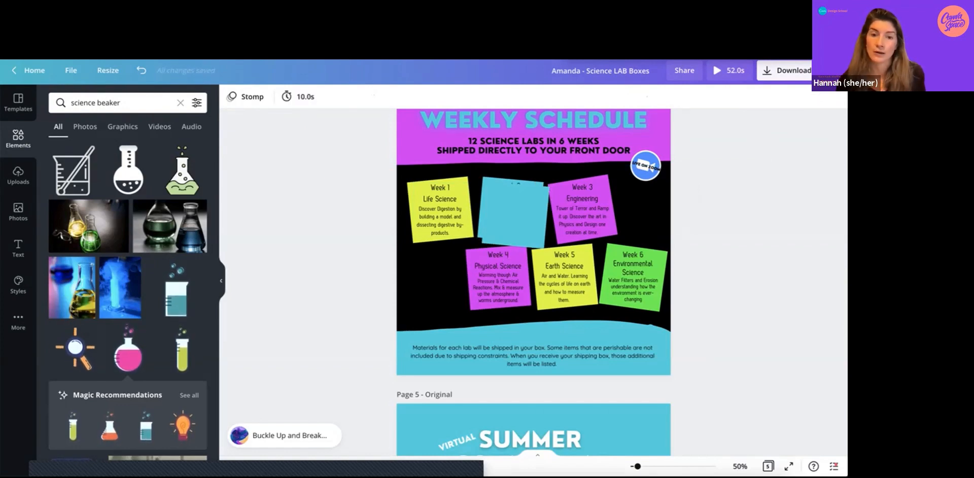
{"action": "left_click_drag", "start_coordinate": [515, 215], "coordinate": [425, 303]}
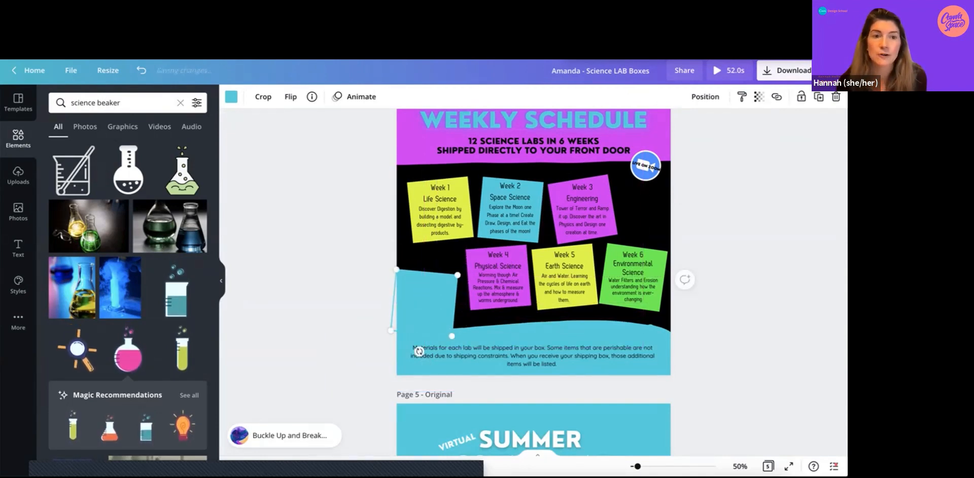
Recolour the copied note shape with the green document colour.
{"action": "left_click", "coordinate": [231, 97]}
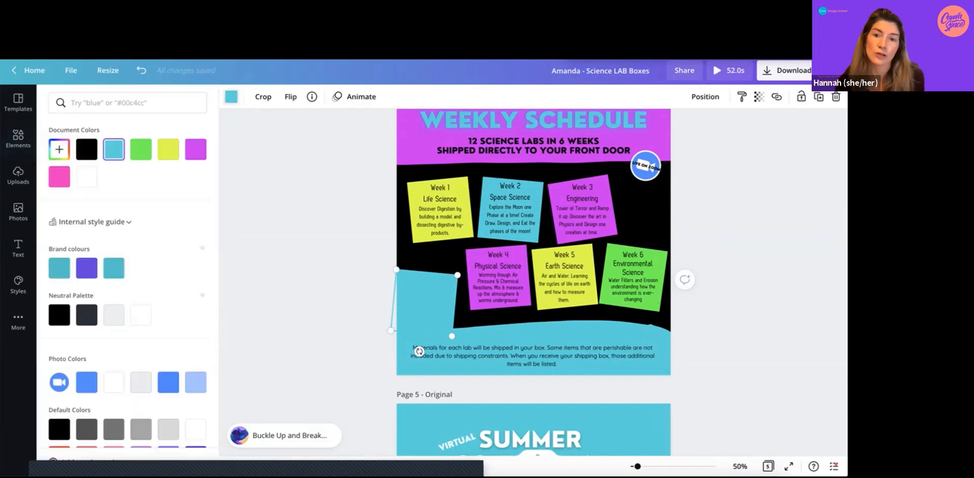
{"action": "left_click", "coordinate": [141, 149]}
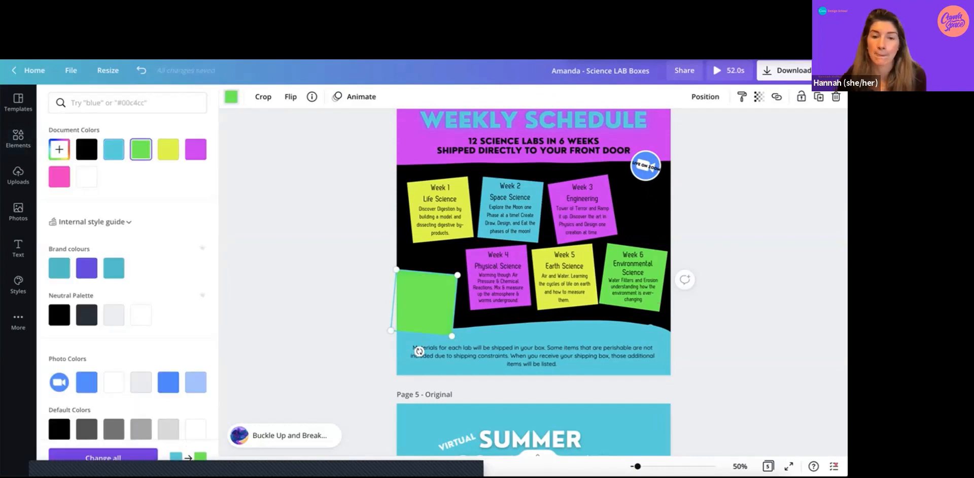
{"action": "left_click", "coordinate": [19, 137]}
{"action": "left_click_drag", "start_coordinate": [419, 352], "coordinate": [419, 353]}
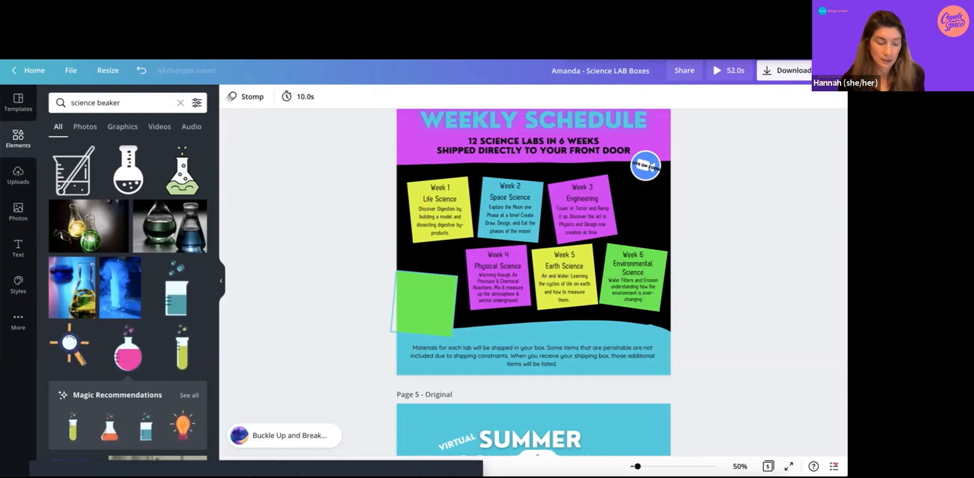
Try to copy the locked price and class details group from page 1 onto the Weekly Schedule page.
{"action": "left_click", "coordinate": [511, 213]}
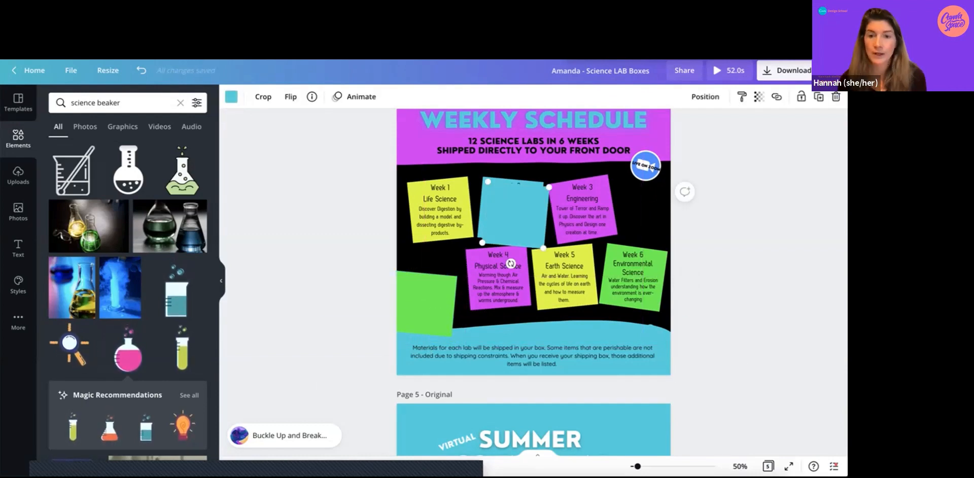
{"action": "key", "text": "Escape"}
{"action": "scroll", "coordinate": [533, 281], "scroll_direction": "up", "scroll_amount": 20}
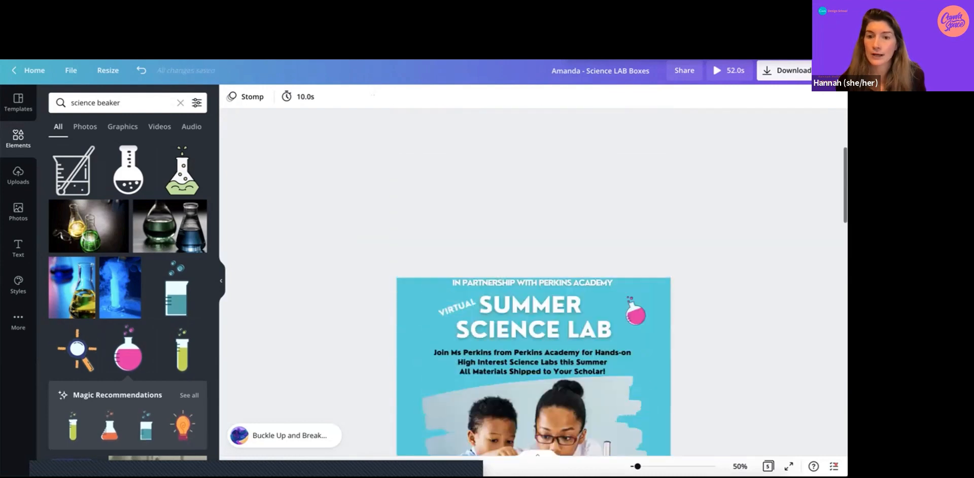
{"action": "scroll", "coordinate": [533, 281], "scroll_direction": "up", "scroll_amount": 3}
{"action": "left_click", "coordinate": [617, 350]}
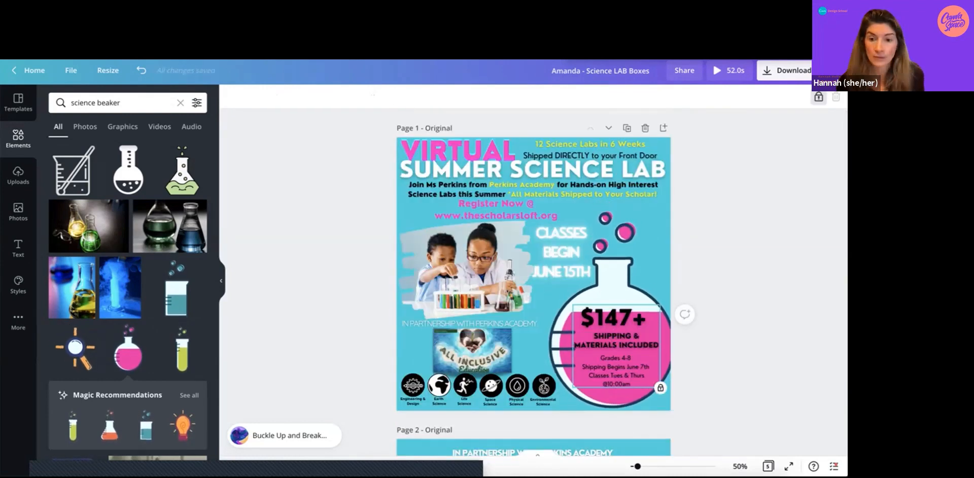
{"action": "scroll", "coordinate": [533, 281], "scroll_direction": "down", "scroll_amount": 20}
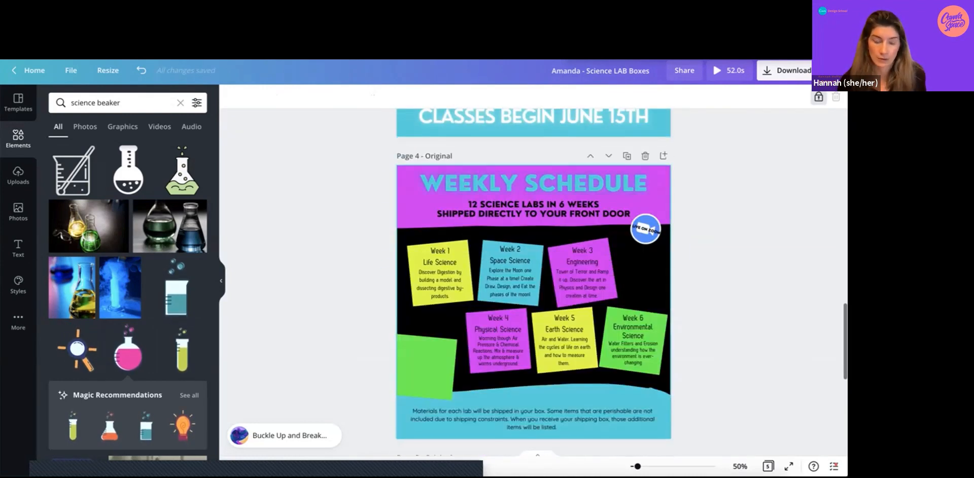
{"action": "left_click", "coordinate": [511, 274]}
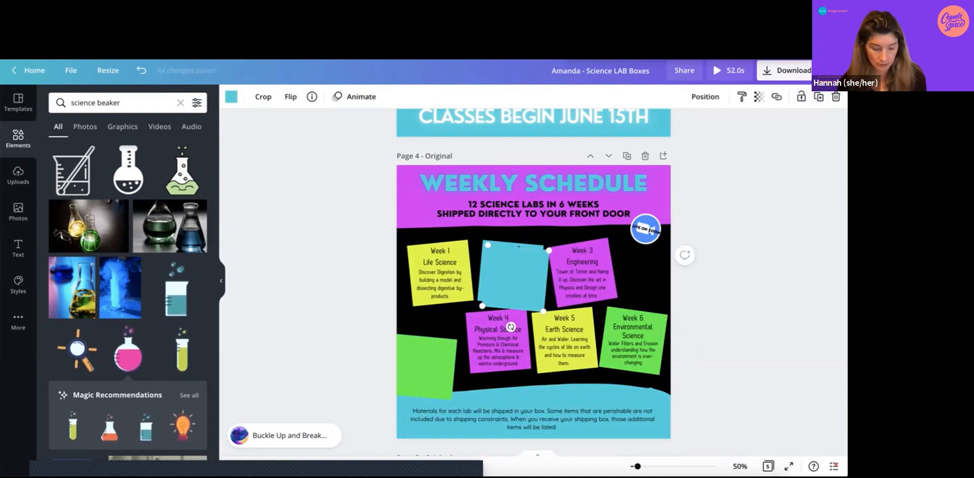
{"action": "key", "text": "Escape"}
Copy the price and class details group from page 1 onto the green note on the Weekly Schedule page.
{"action": "scroll", "coordinate": [534, 281], "scroll_direction": "up", "scroll_amount": 20}
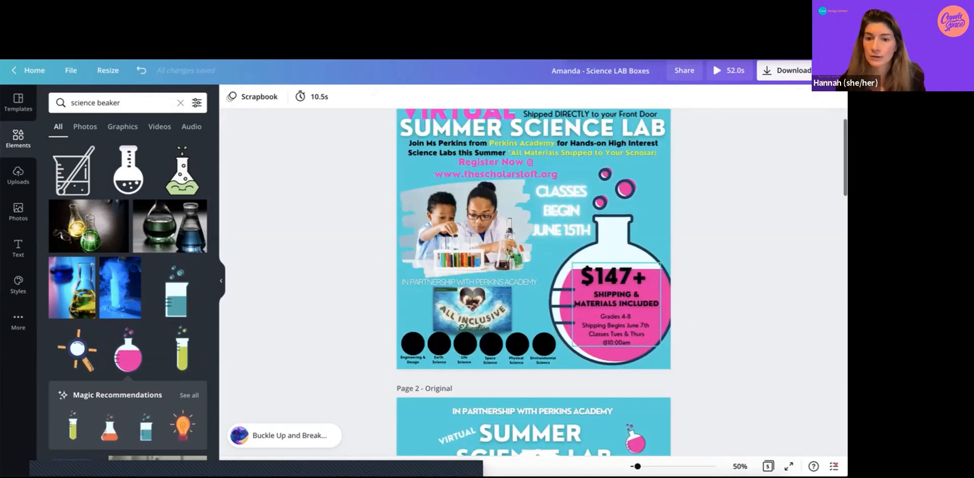
{"action": "left_click", "coordinate": [616, 304]}
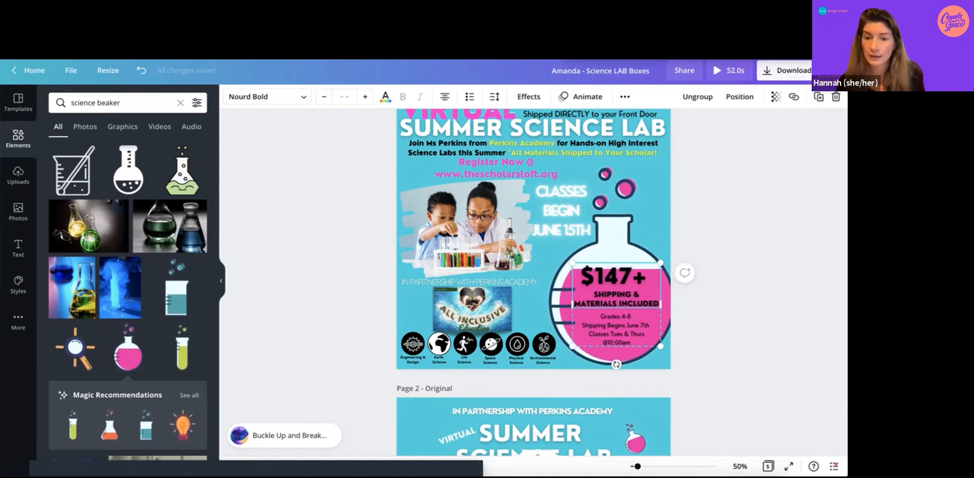
{"action": "scroll", "coordinate": [534, 282], "scroll_direction": "down", "scroll_amount": 2}
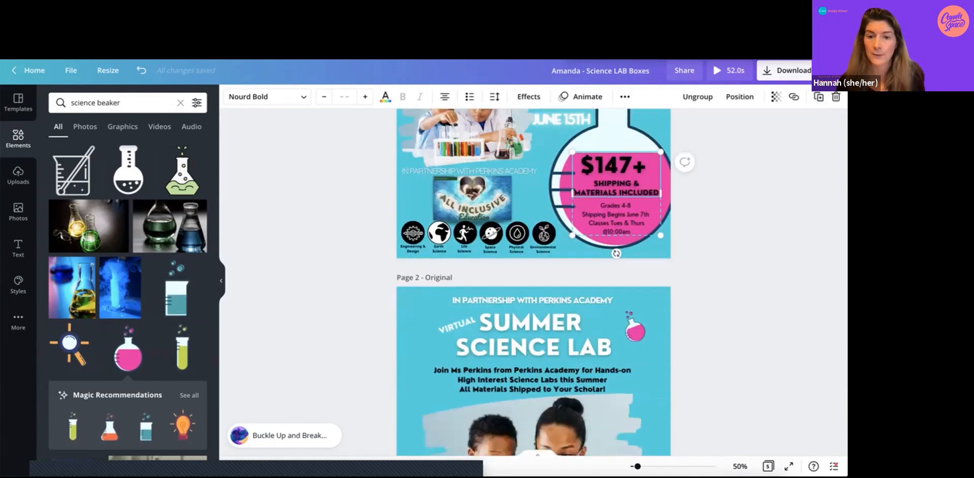
{"action": "scroll", "coordinate": [534, 282], "scroll_direction": "down", "scroll_amount": 15}
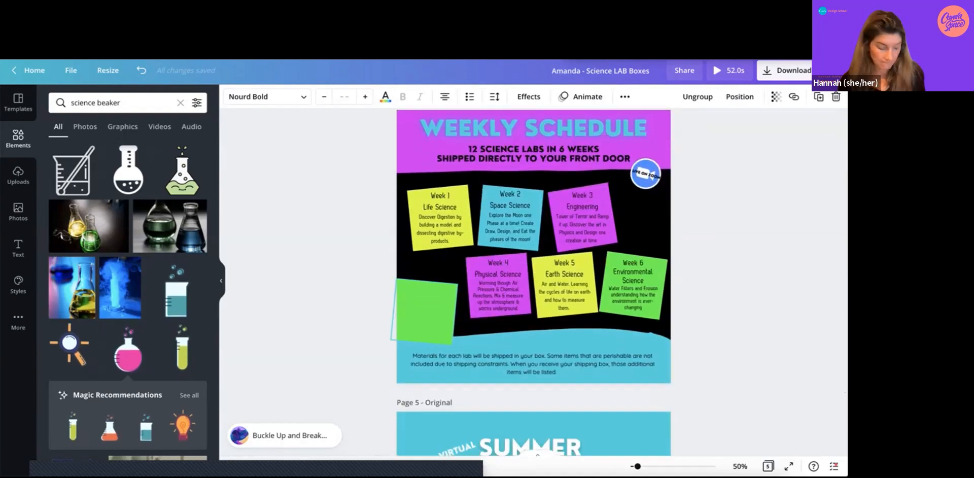
{"action": "key", "text": "ctrl+v"}
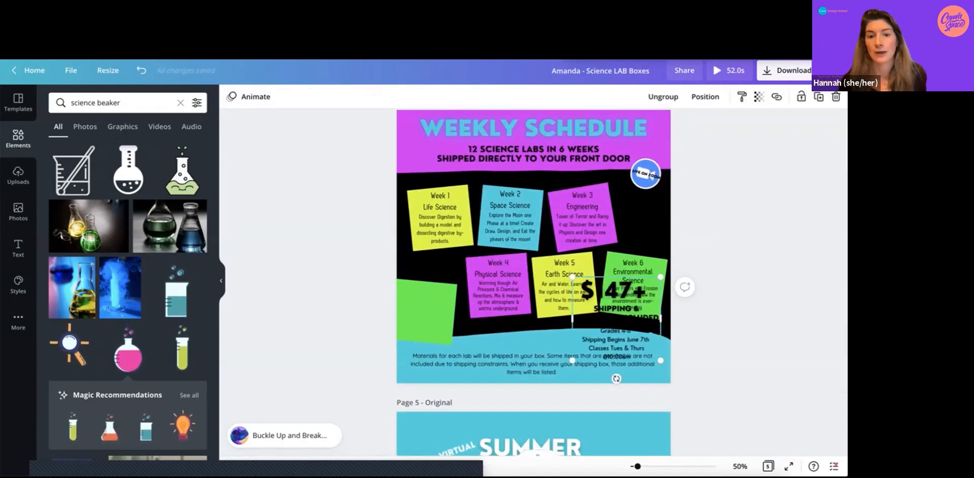
{"action": "left_click_drag", "start_coordinate": [616, 304], "coordinate": [433, 312]}
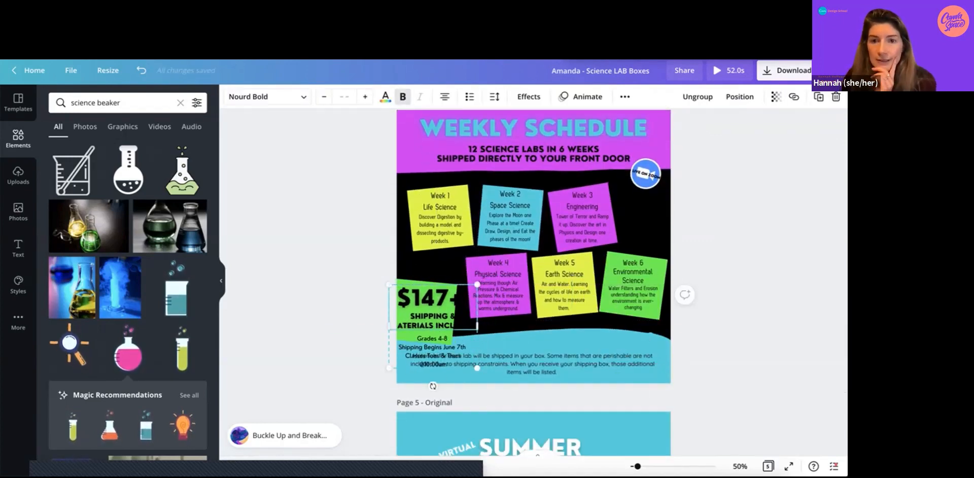
Remove the text effect from the pasted group and shrink the group to about the green note's size.
{"action": "left_click", "coordinate": [528, 97]}
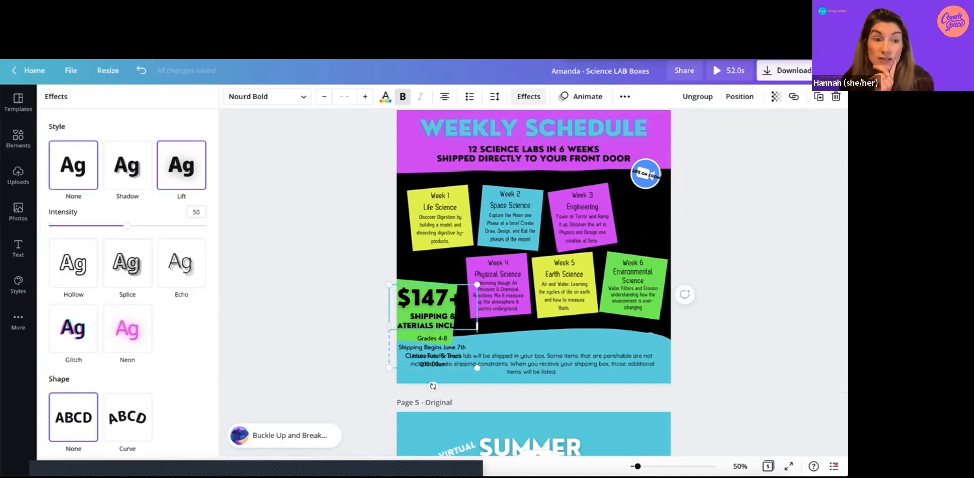
{"action": "left_click", "coordinate": [73, 165]}
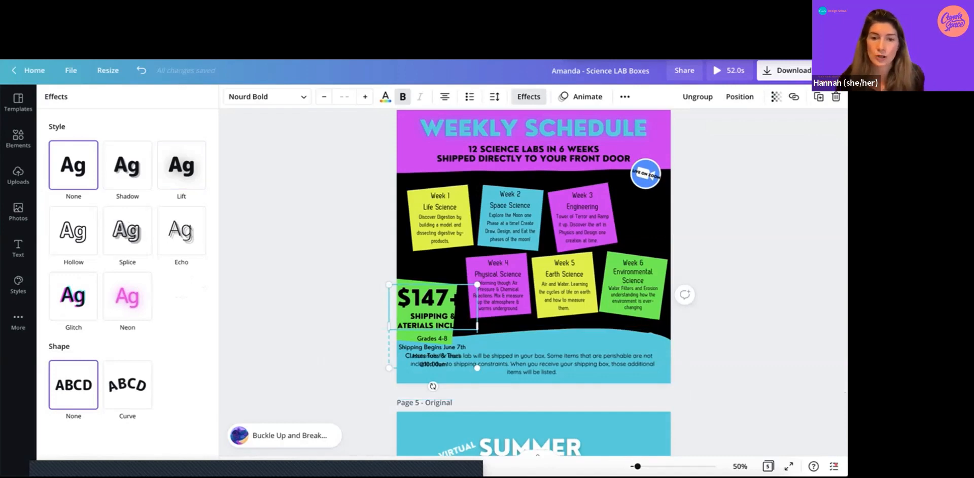
{"action": "left_click_drag", "start_coordinate": [477, 368], "coordinate": [445, 337]}
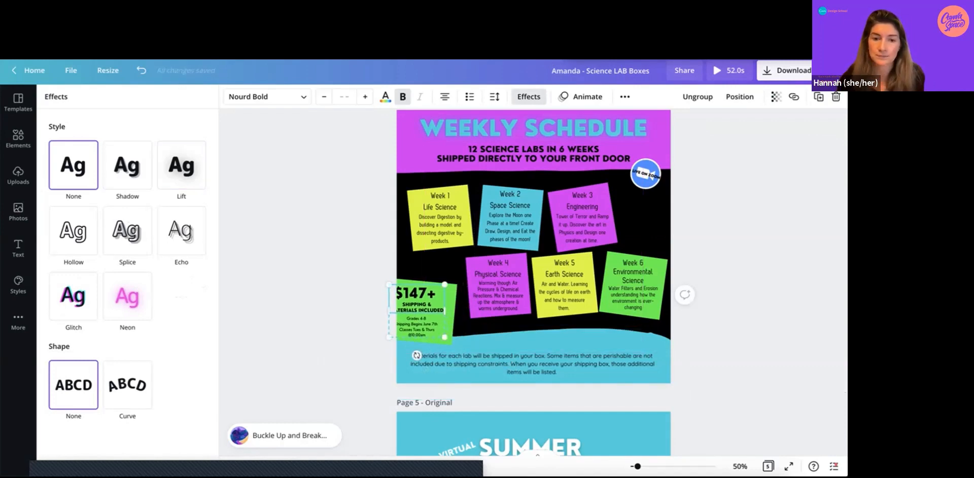
{"action": "left_click", "coordinate": [19, 138]}
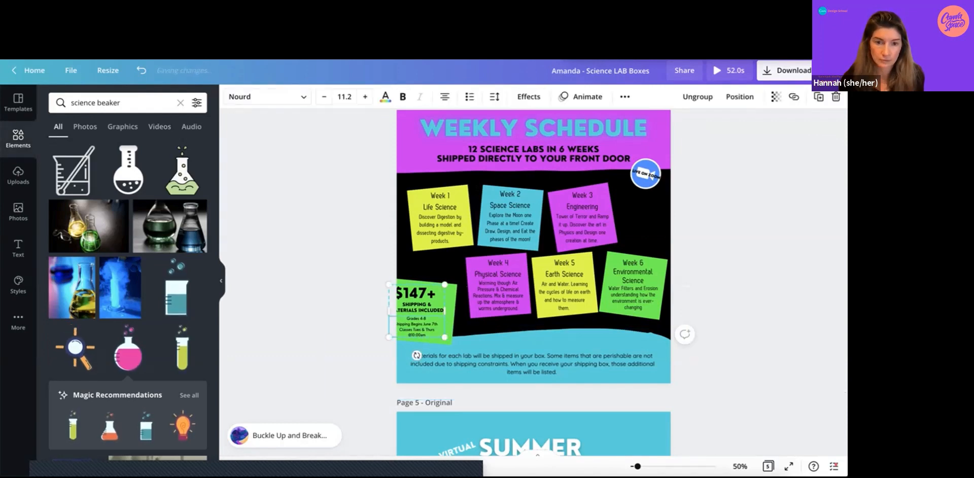
Ungroup the pasted text and move the class details from the green note into the blue footer area.
{"action": "left_click", "coordinate": [698, 97]}
{"action": "left_click", "coordinate": [718, 304]}
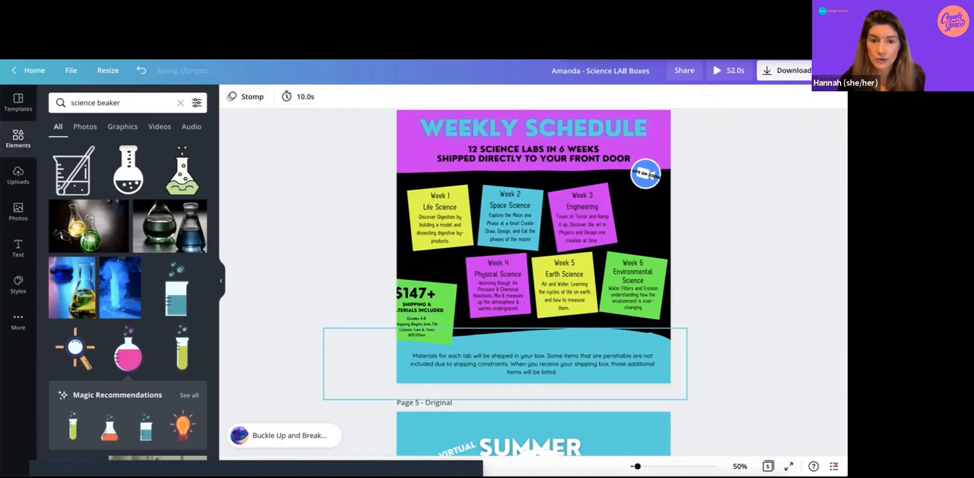
{"action": "left_click", "coordinate": [416, 327]}
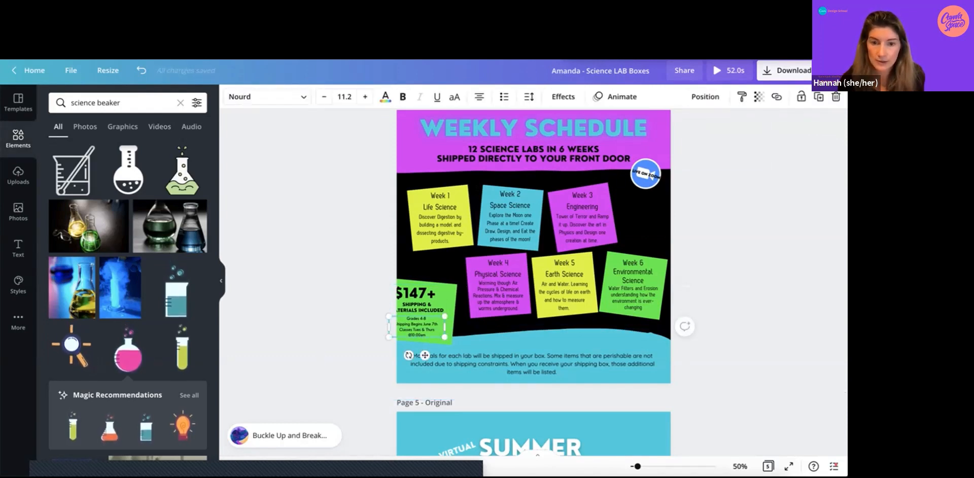
{"action": "left_click_drag", "start_coordinate": [416, 327], "coordinate": [563, 345]}
Move the price text onto the green note and break "Materials Included" onto two lines.
{"action": "left_click", "coordinate": [419, 297]}
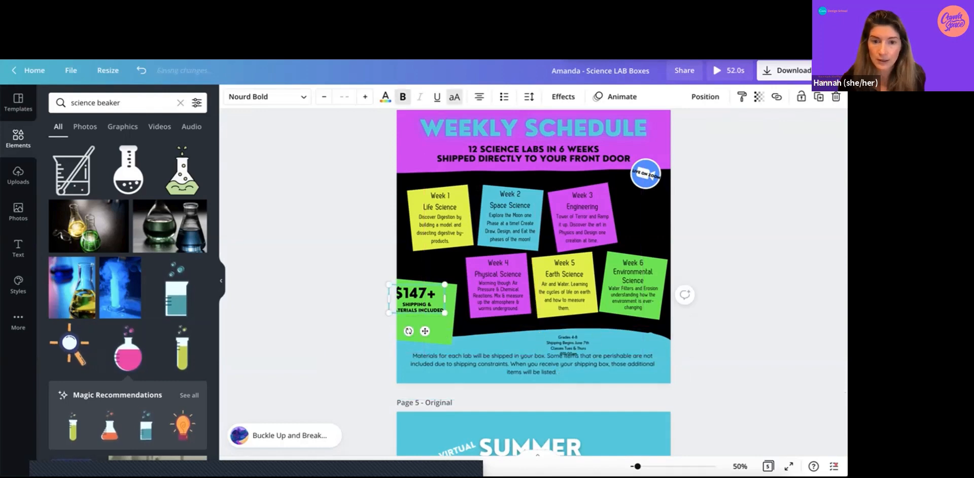
{"action": "mouse_move", "coordinate": [417, 298]}
{"action": "left_mouse_down"}
{"action": "mouse_move", "coordinate": [435, 312]}
{"action": "mouse_move", "coordinate": [429, 305]}
{"action": "left_mouse_up"}
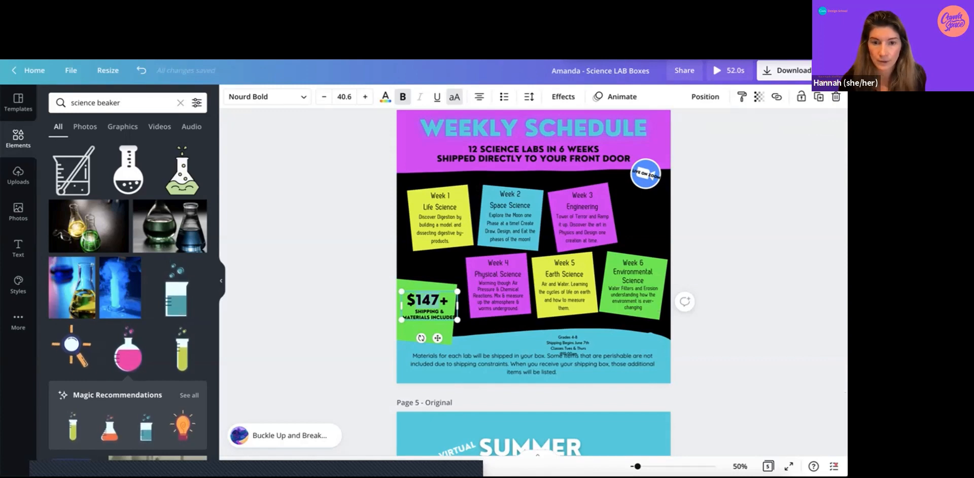
{"action": "key", "text": "Return"}
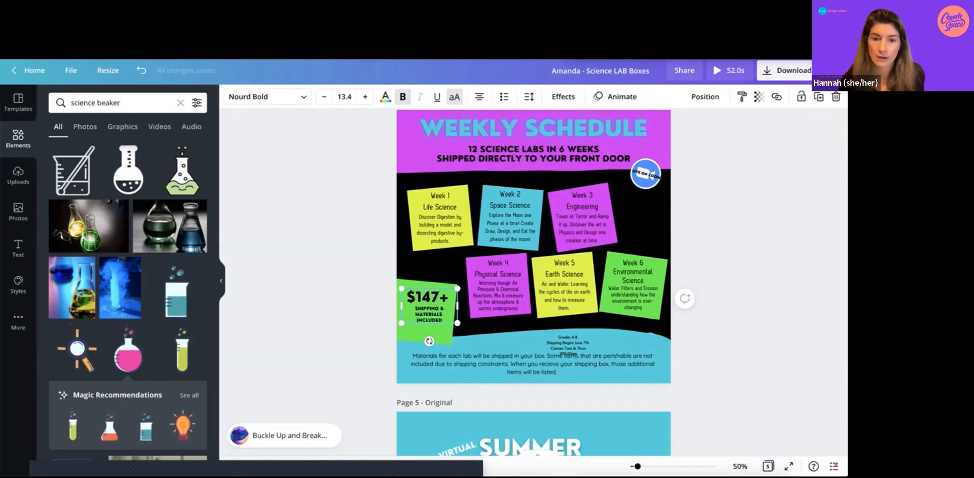
{"action": "left_click", "coordinate": [363, 307]}
Enlarge the price text to fill the green note, recentre it and nudge the note slightly to the right.
{"action": "left_click", "coordinate": [429, 306]}
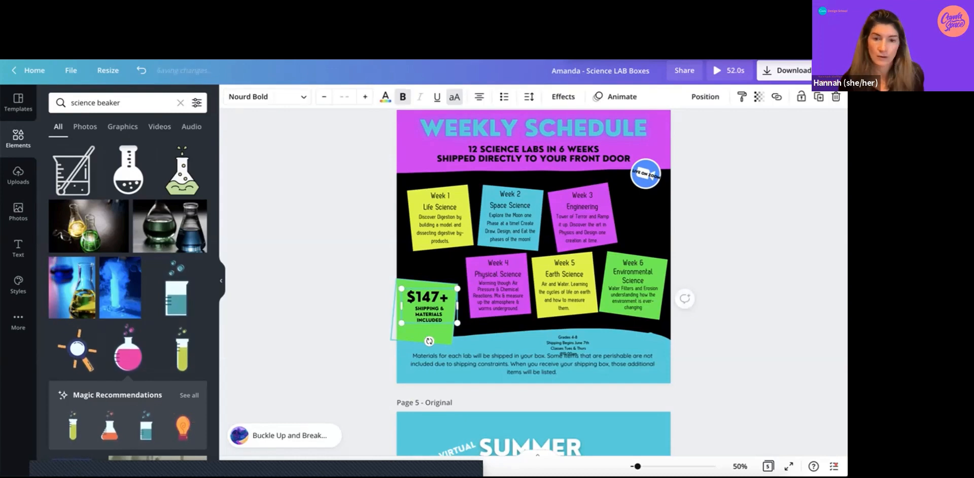
{"action": "left_click_drag", "start_coordinate": [402, 323], "coordinate": [382, 335]}
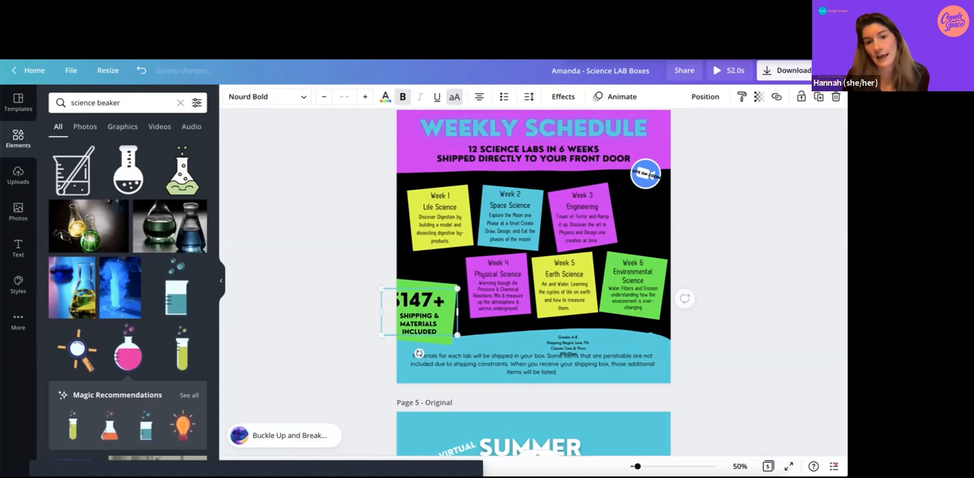
{"action": "left_click_drag", "start_coordinate": [420, 312], "coordinate": [431, 311]}
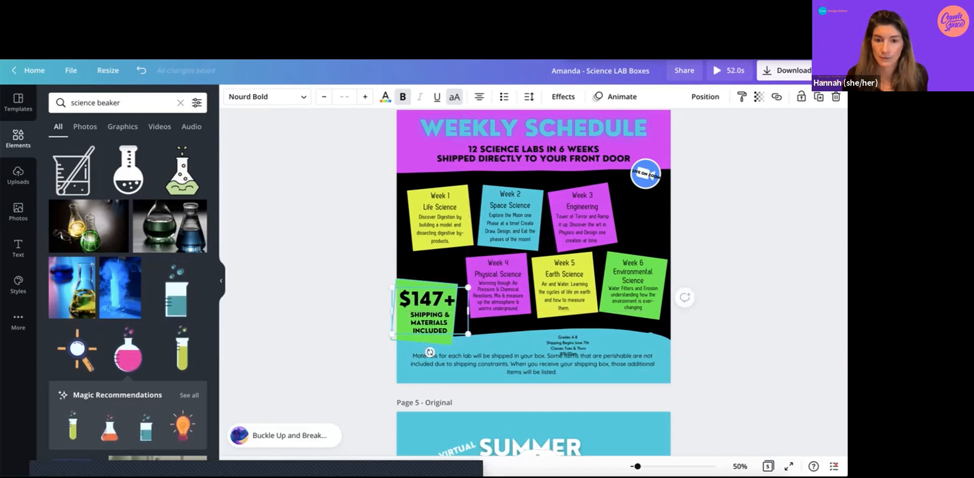
{"action": "left_click", "coordinate": [436, 339]}
{"action": "left_click_drag", "start_coordinate": [419, 360], "coordinate": [422, 360]}
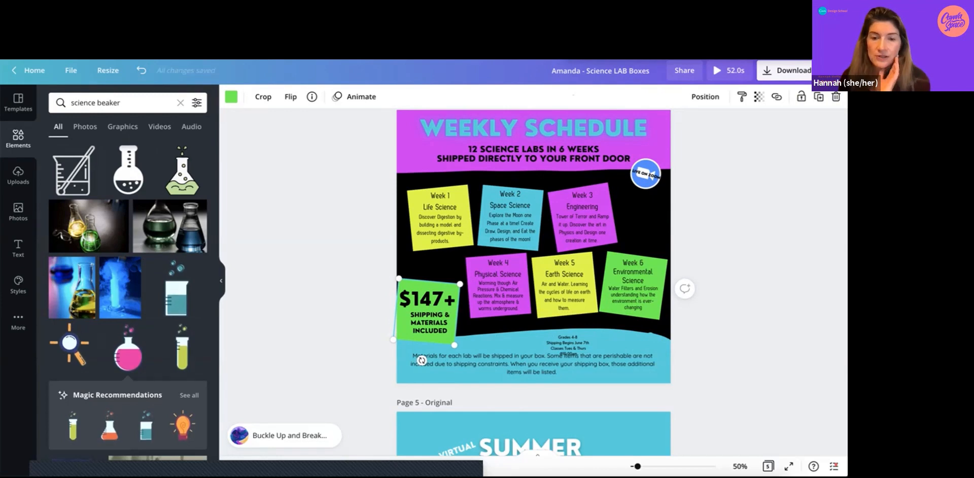
Enlarge the class details text to size 22.6 and place it in the right half of the blue footer.
{"action": "left_click", "coordinate": [569, 344]}
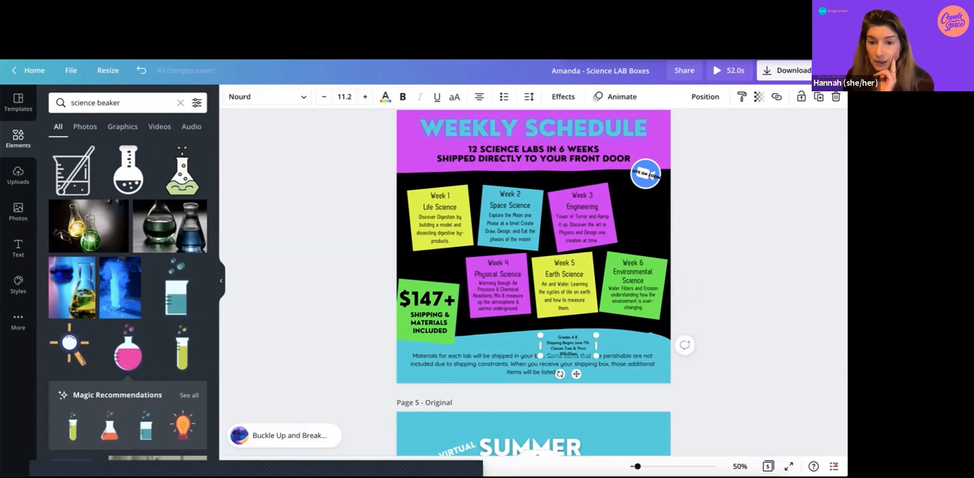
{"action": "left_click_drag", "start_coordinate": [596, 355], "coordinate": [650, 370]}
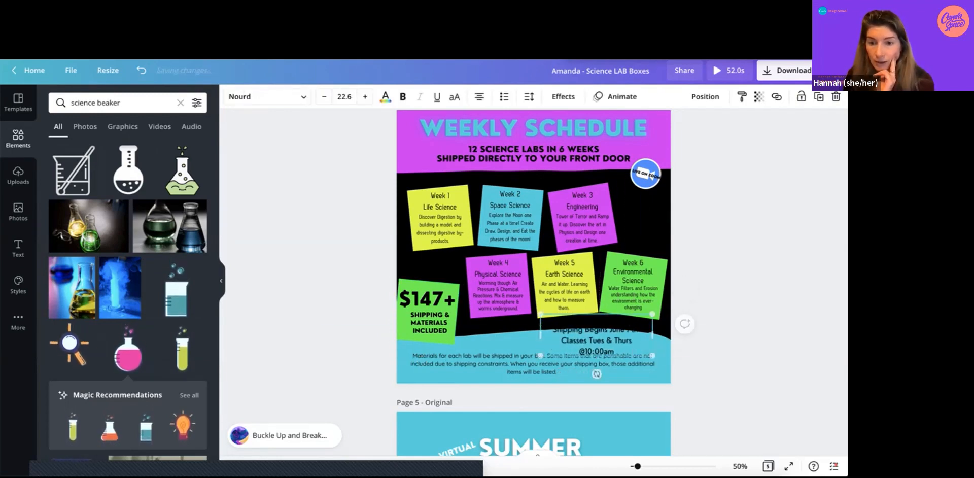
{"action": "left_click_drag", "start_coordinate": [594, 350], "coordinate": [574, 356]}
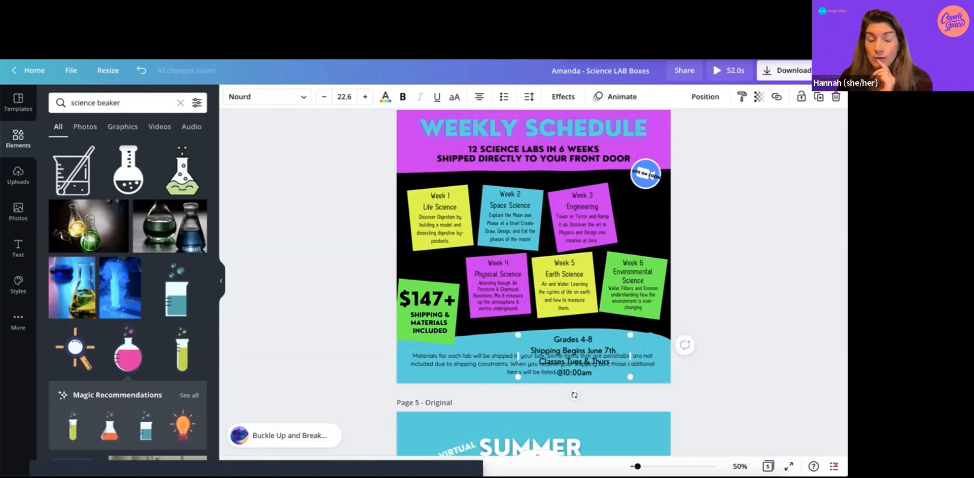
{"action": "left_click_drag", "start_coordinate": [573, 356], "coordinate": [577, 349]}
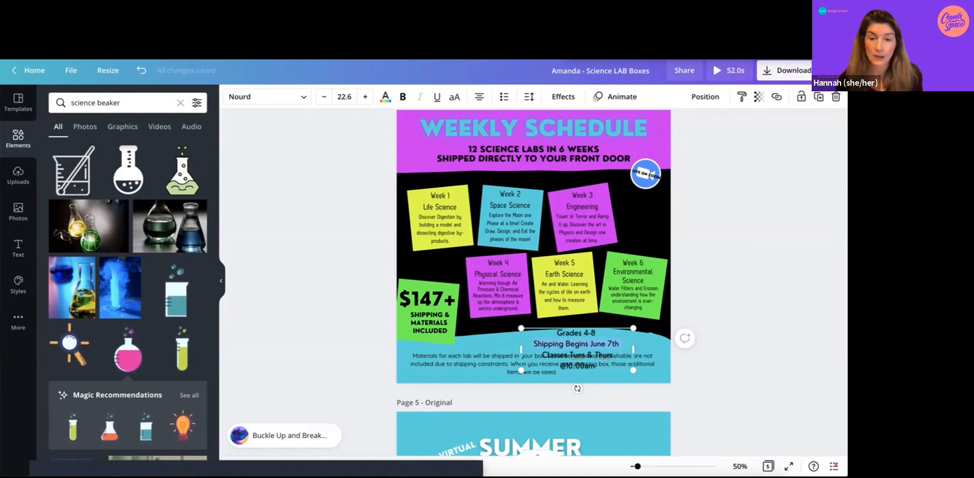
Move the "Shipping Begins June 7th" line from the class details to the end of the materials paragraph.
{"action": "key", "text": "BackSpace"}
{"action": "left_click", "coordinate": [435, 356]}
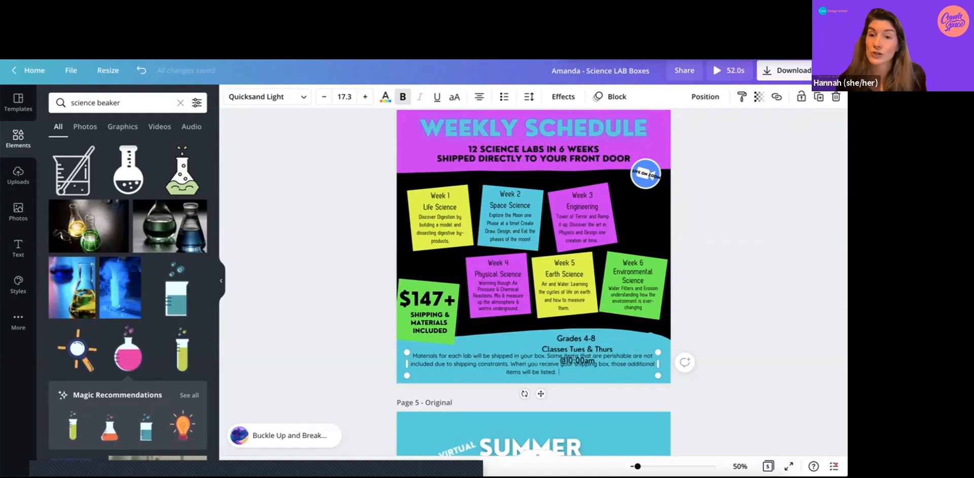
{"action": "type", "text": "Shipping Begins June 7th"}
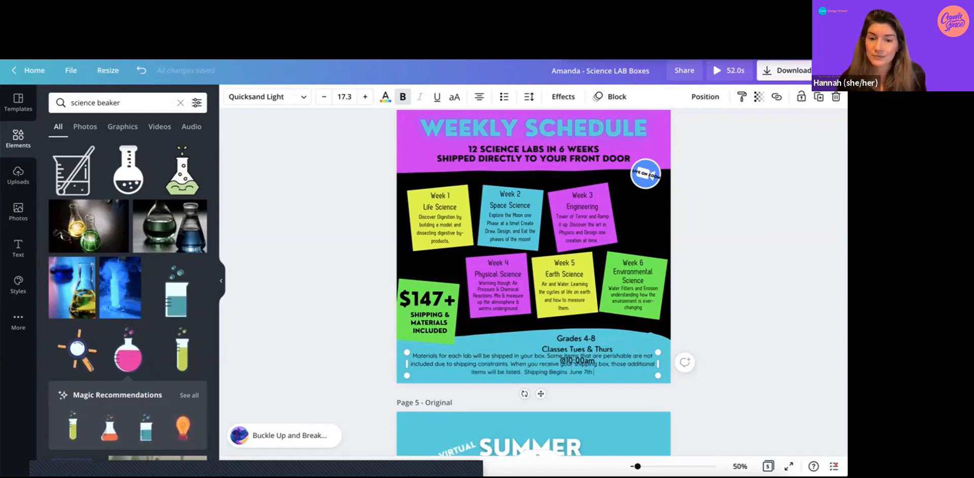
{"action": "key", "text": "BackSpace"}
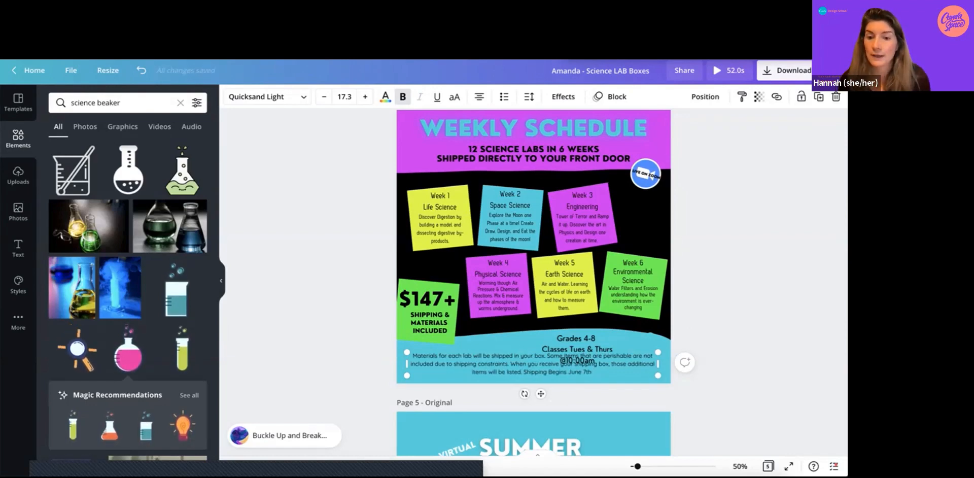
{"action": "key", "text": "BackSpace"}
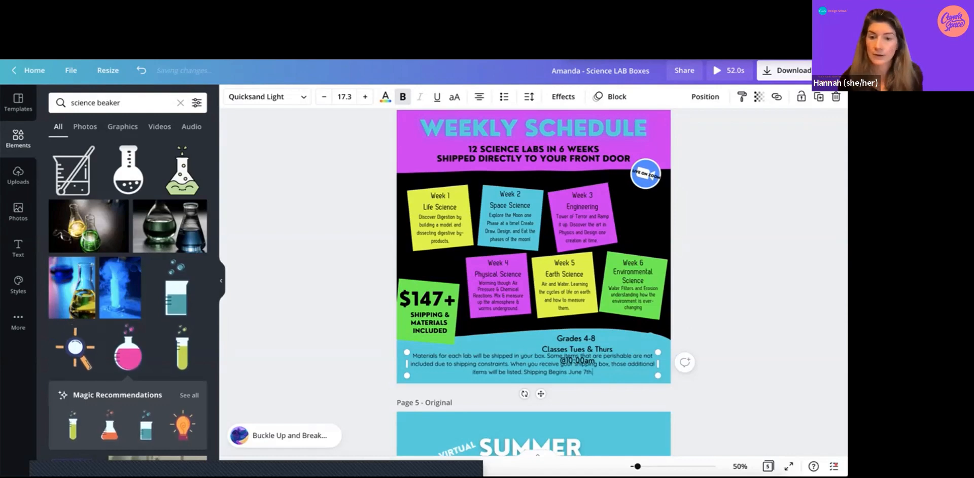
Shift the class details text up to sit just above the materials paragraph.
{"action": "left_click", "coordinate": [577, 350]}
{"action": "mouse_move", "coordinate": [577, 350]}
{"action": "left_mouse_down"}
{"action": "mouse_move", "coordinate": [577, 331]}
{"action": "mouse_move", "coordinate": [577, 355]}
{"action": "mouse_move", "coordinate": [577, 347]}
{"action": "left_mouse_up"}
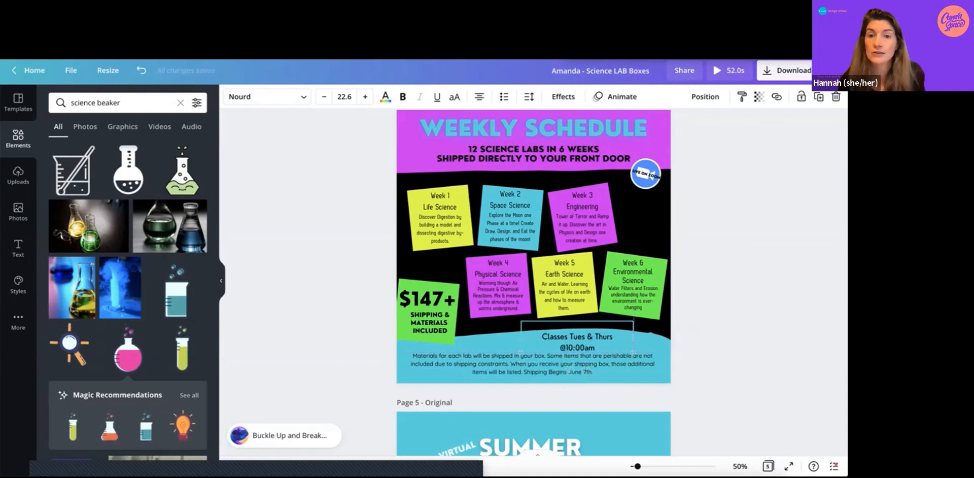
{"action": "left_click", "coordinate": [721, 243]}
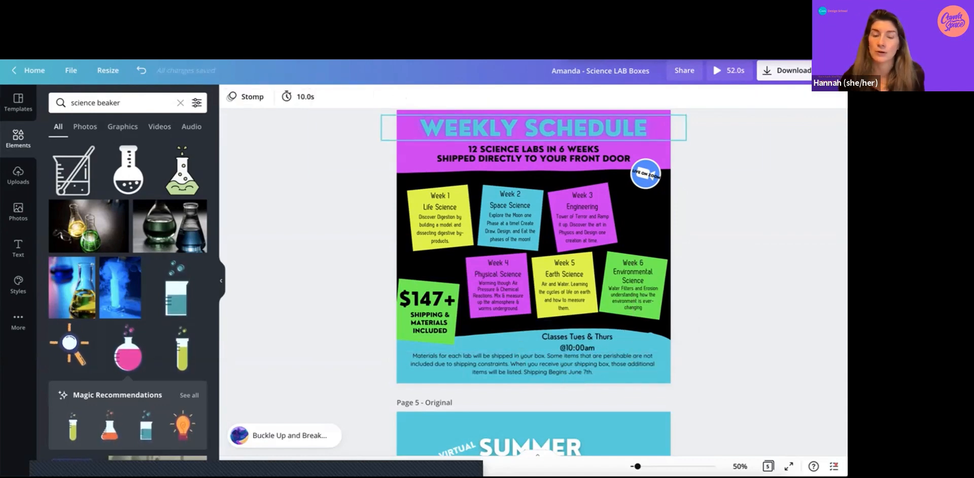
Lower the purple header shape slightly to make more room beneath the Weekly Schedule subtitle.
{"action": "left_click", "coordinate": [534, 128]}
{"action": "left_click", "coordinate": [416, 155]}
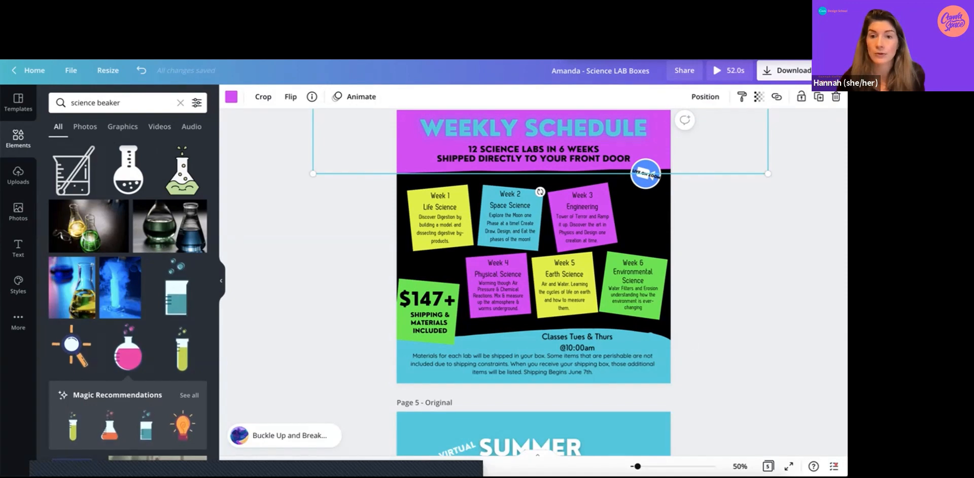
{"action": "left_click_drag", "start_coordinate": [540, 174], "coordinate": [541, 181]}
{"action": "left_click", "coordinate": [577, 338]}
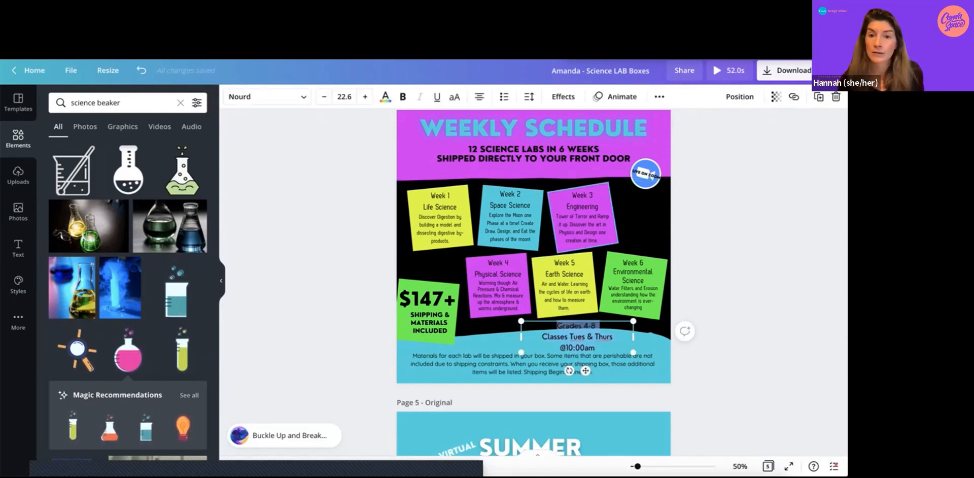
{"action": "left_click", "coordinate": [533, 154]}
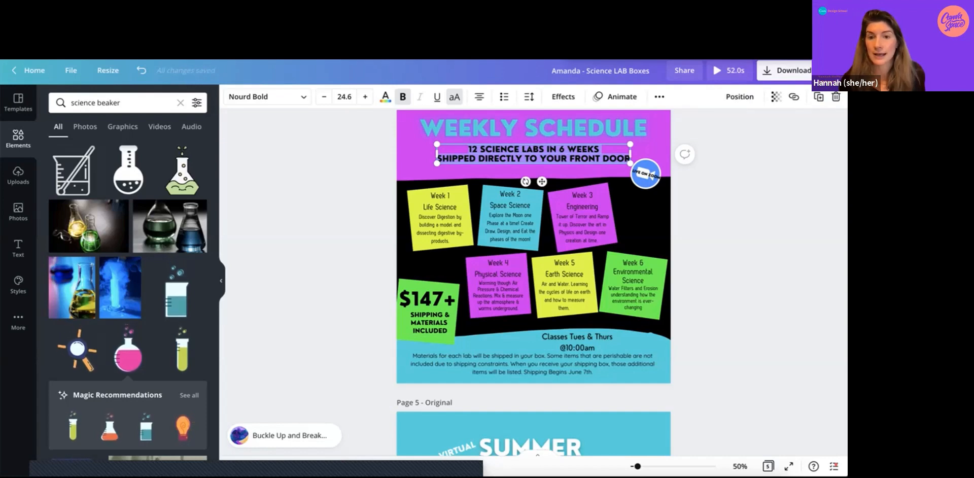
{"action": "left_click", "coordinate": [616, 159]}
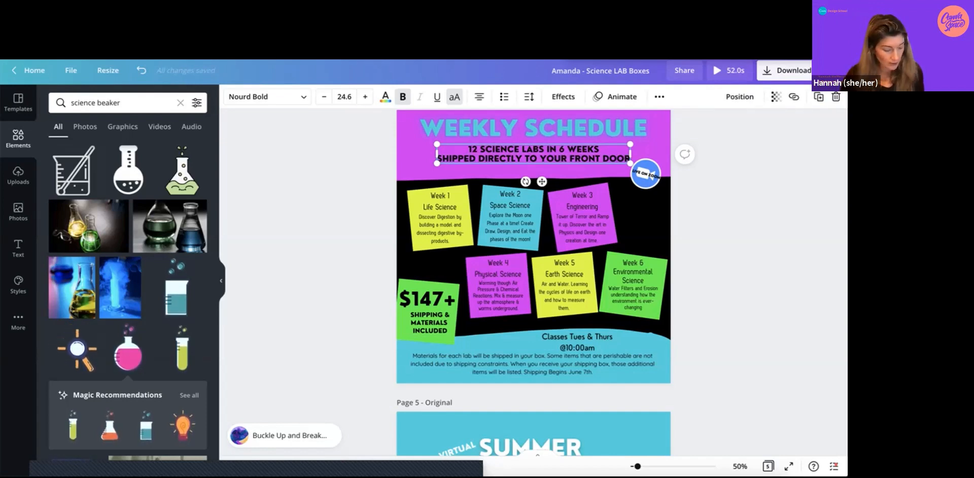
{"action": "type", "text": "GRADES 4-8 CLASSES TUES & THURS @10:00am"}
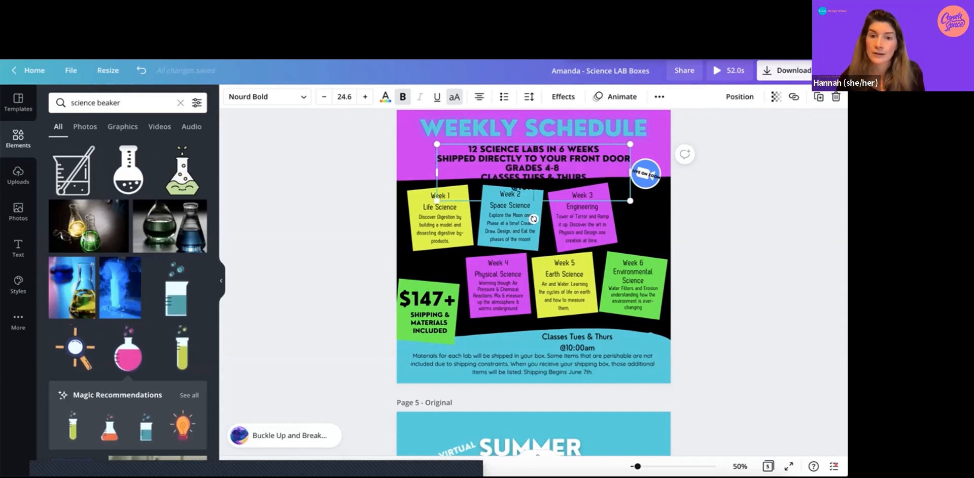
{"action": "key", "text": "BackSpace"}
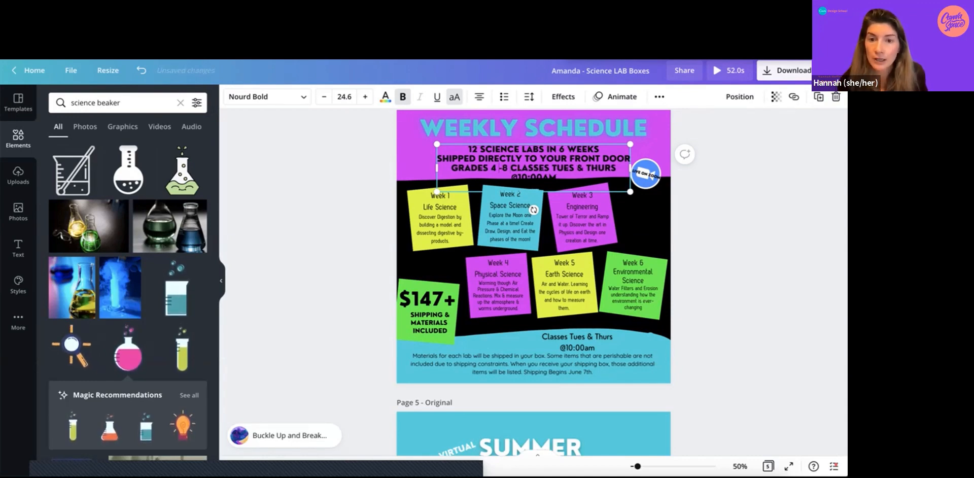
Space out the grade range in the purple header and add a "|" separator so it reads "Grades 4 - 8 | Classes Tues & Thurs".
{"action": "key", "text": "Right"}
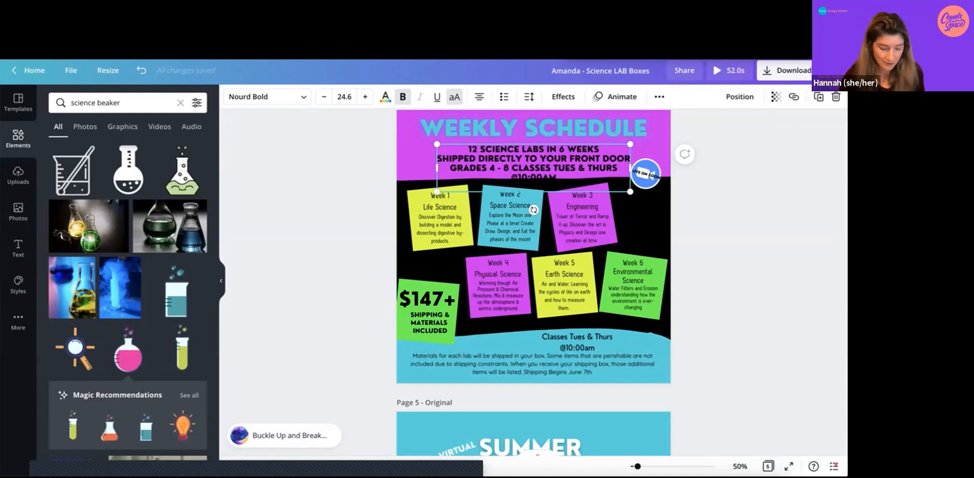
{"action": "left_click", "coordinate": [512, 167]}
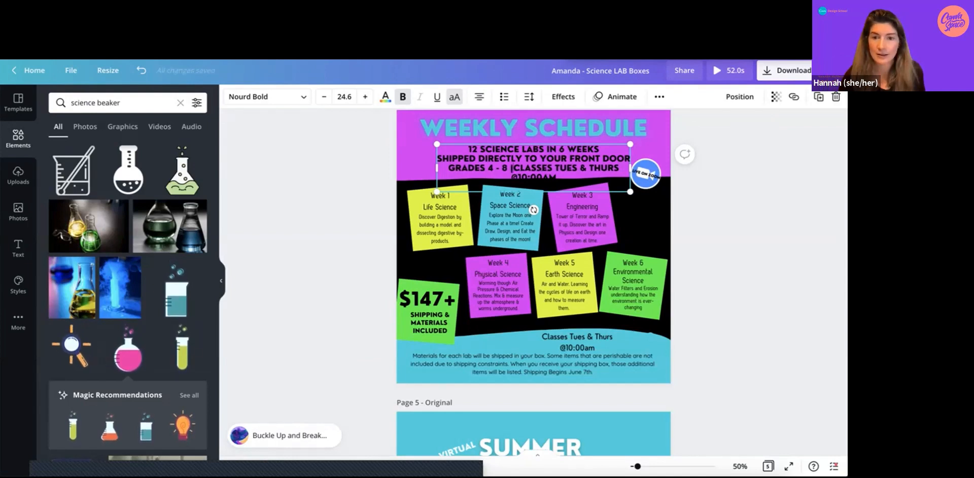
{"action": "type", "text": "|"}
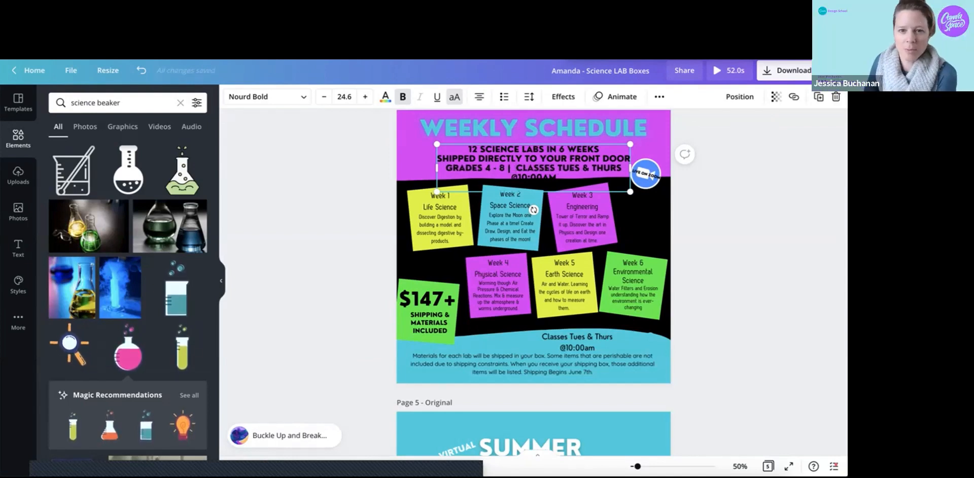
{"action": "key", "text": "BackSpace"}
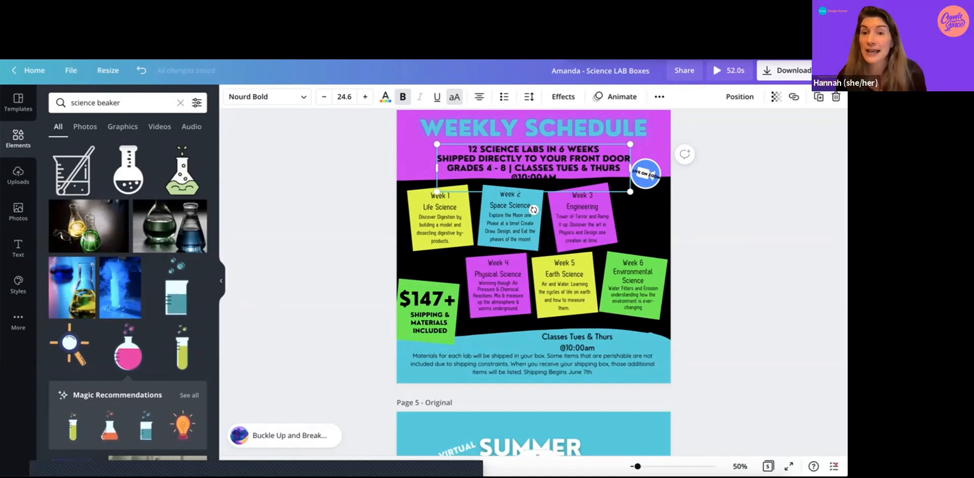
{"action": "left_click", "coordinate": [736, 142]}
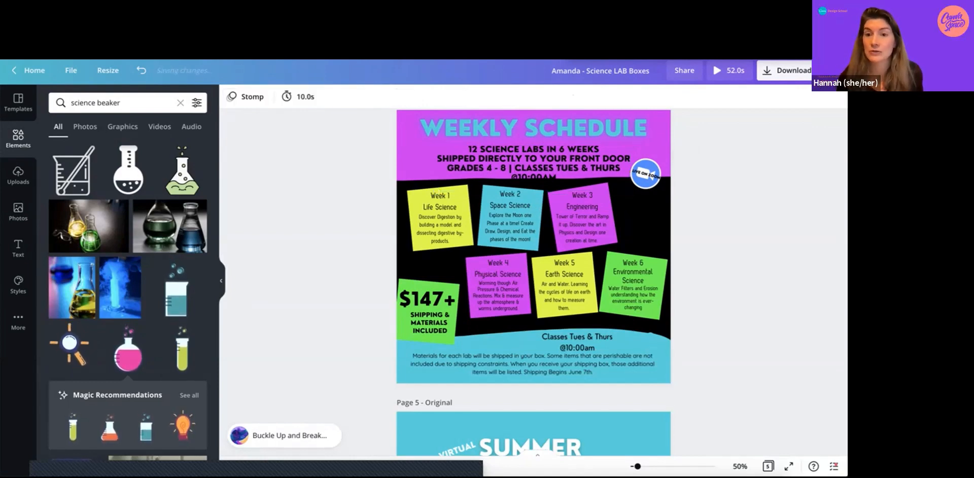
{"action": "left_click", "coordinate": [538, 173]}
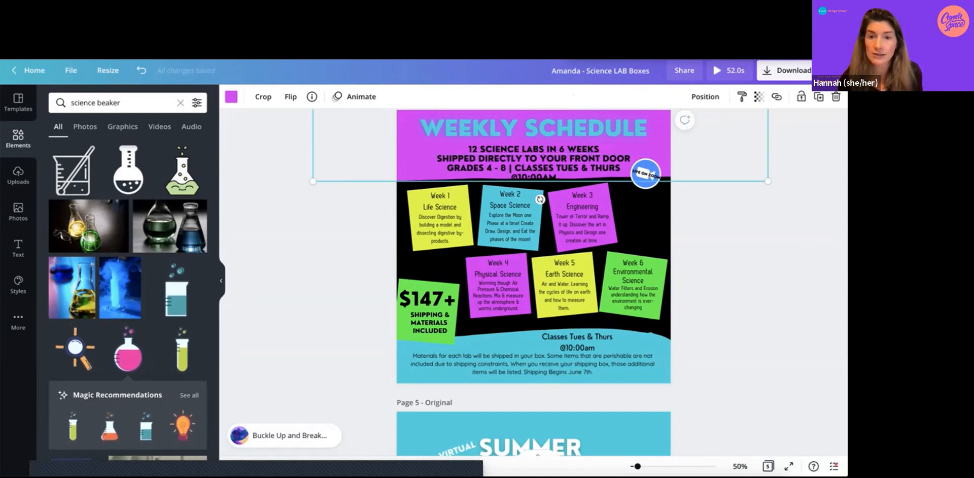
{"action": "left_click", "coordinate": [533, 158]}
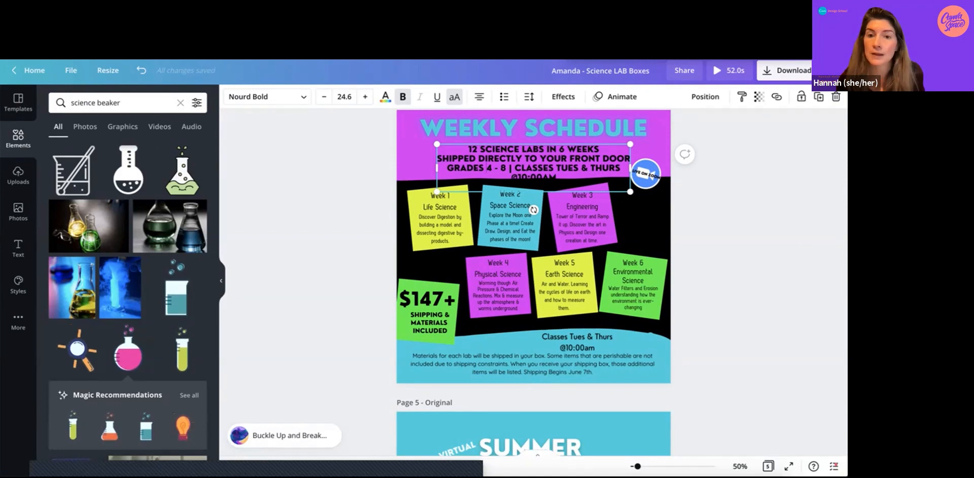
{"action": "left_click_drag", "start_coordinate": [437, 168], "coordinate": [413, 168]}
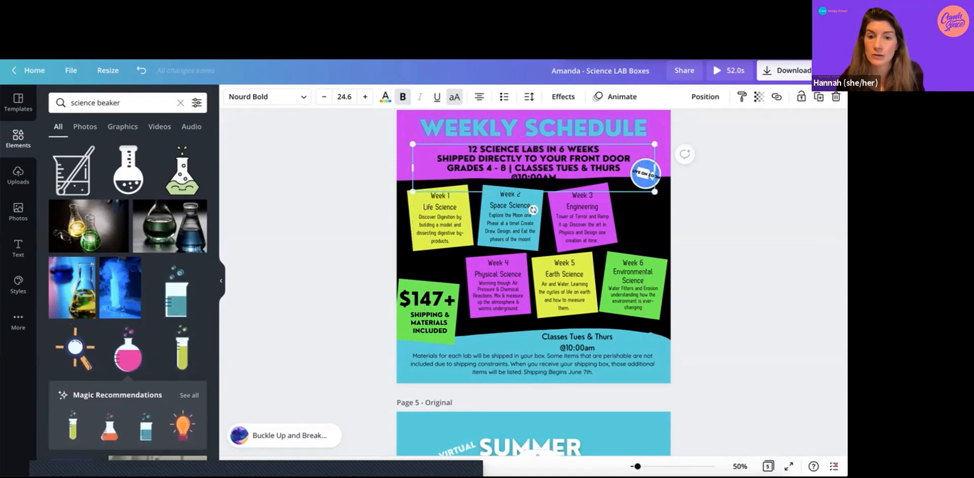
{"action": "key", "text": "BackSpace"}
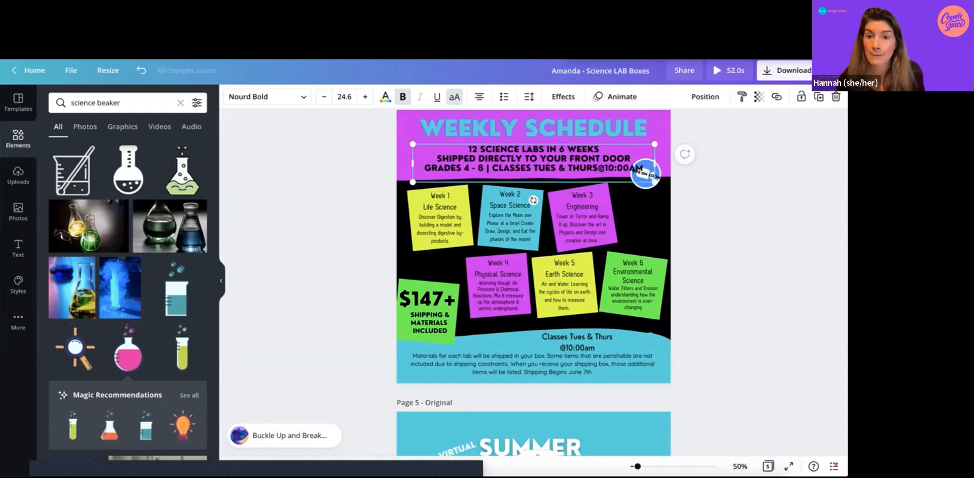
{"action": "key", "text": "Escape"}
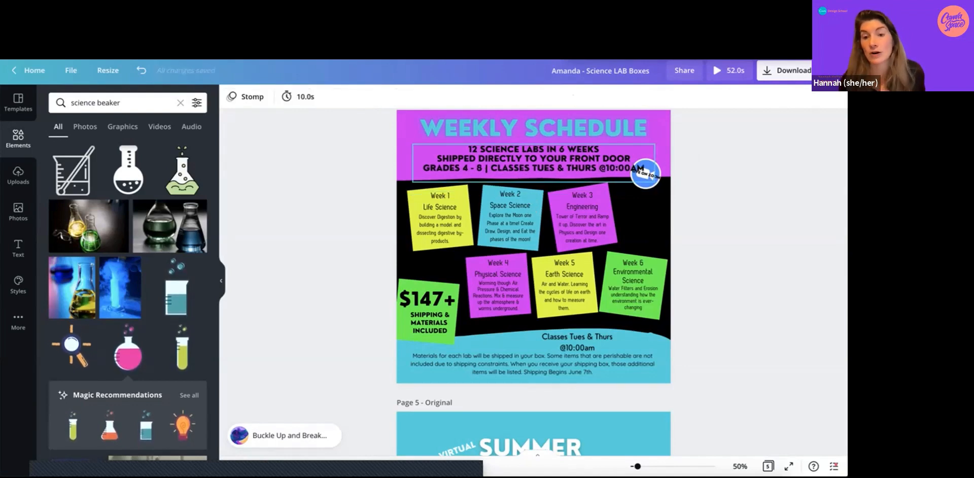
{"action": "left_click_drag", "start_coordinate": [645, 174], "coordinate": [652, 190]}
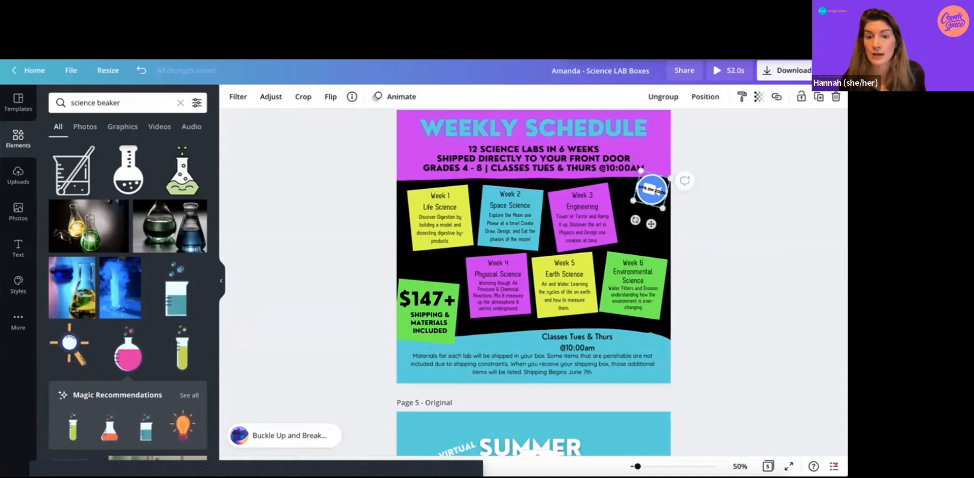
{"action": "left_click", "coordinate": [700, 198]}
{"action": "left_click", "coordinate": [684, 332]}
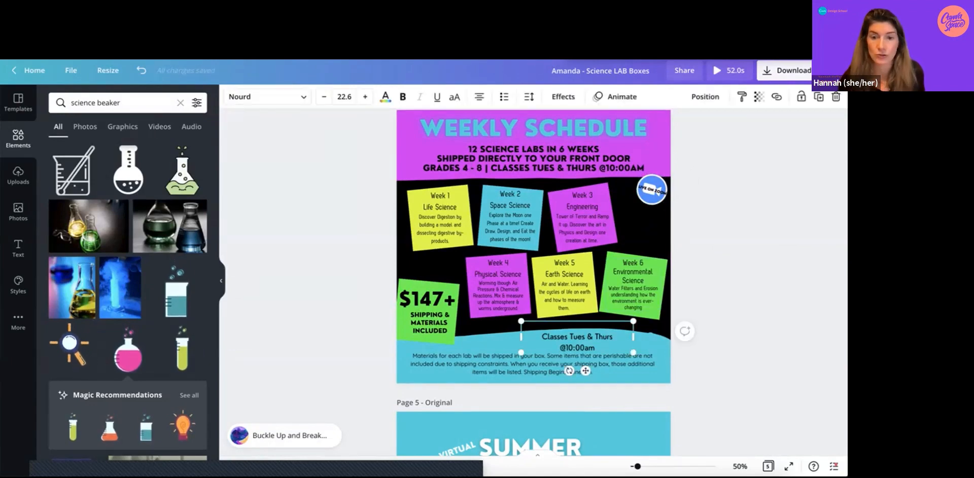
{"action": "key", "text": "Delete"}
{"action": "left_click", "coordinate": [684, 335]}
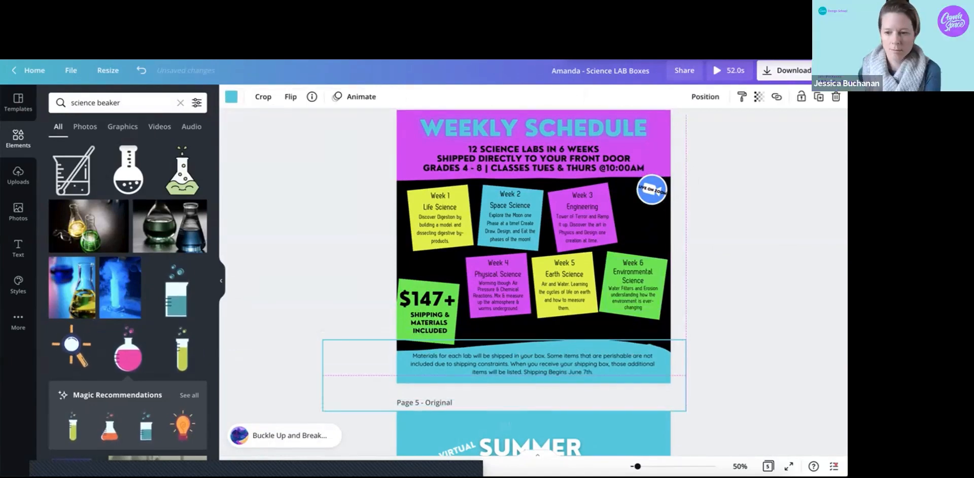
{"action": "left_click", "coordinate": [649, 357]}
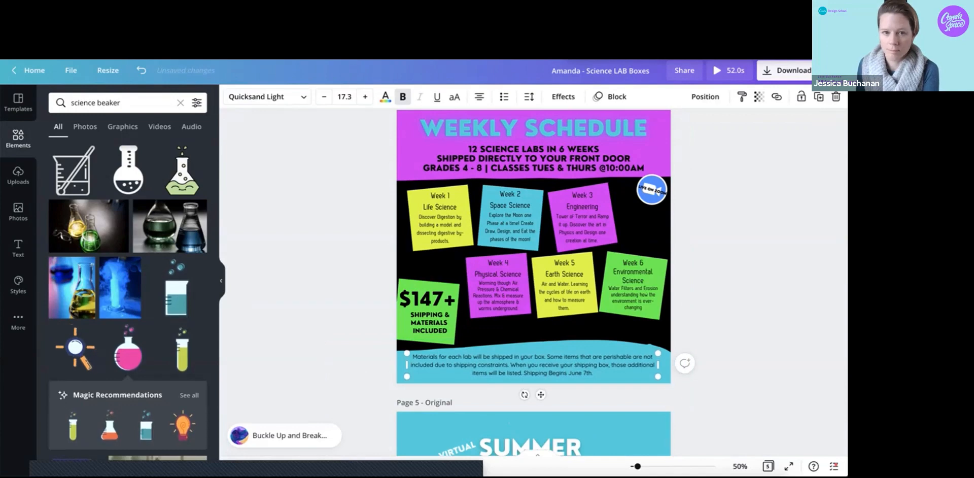
{"action": "left_click", "coordinate": [750, 195]}
{"action": "left_click_drag", "start_coordinate": [750, 194], "coordinate": [376, 349]}
{"action": "scroll", "coordinate": [533, 279], "scroll_direction": "down", "scroll_amount": 2}
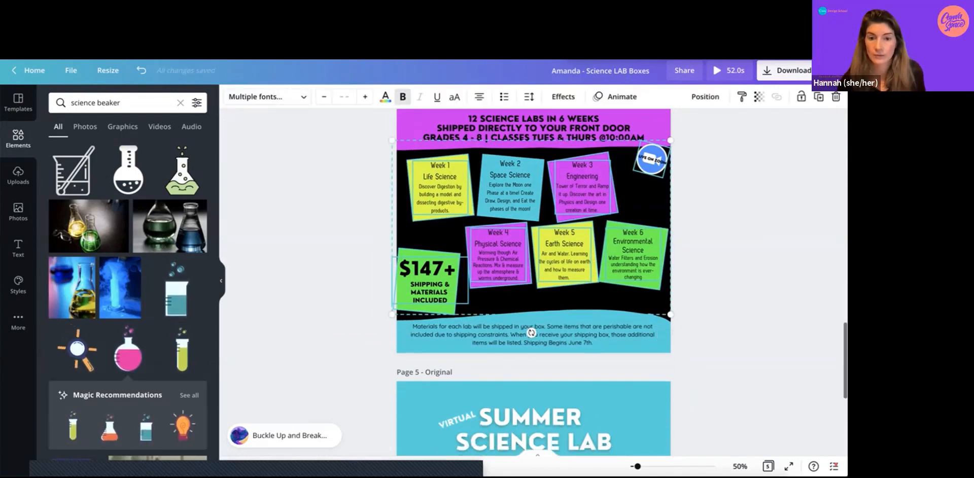
{"action": "scroll", "coordinate": [532, 280], "scroll_direction": "up", "scroll_amount": 3}
{"action": "left_click", "coordinate": [720, 284]}
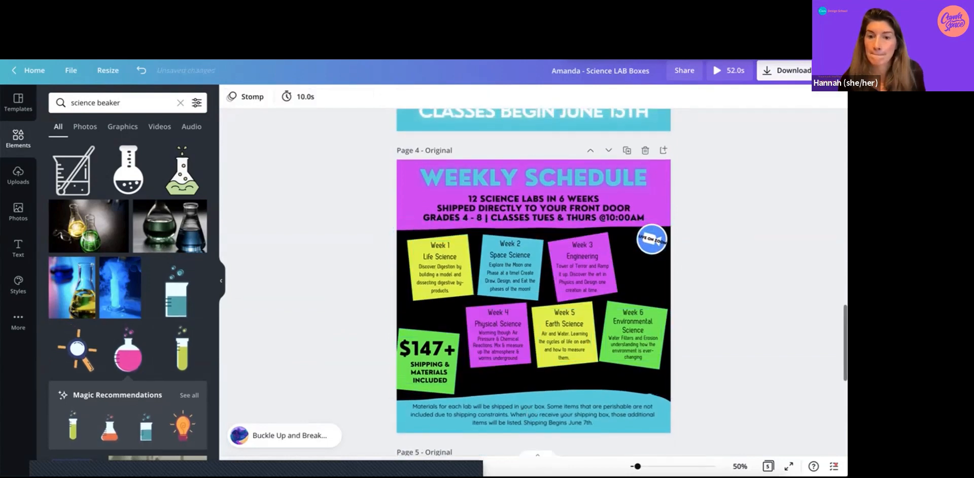
{"action": "left_click", "coordinate": [582, 269]}
{"action": "left_click", "coordinate": [436, 315]}
Shift the six weekly notes, the price note and the Live on Zoom badge together slightly down the black area.
{"action": "left_click_drag", "start_coordinate": [369, 242], "coordinate": [709, 366]}
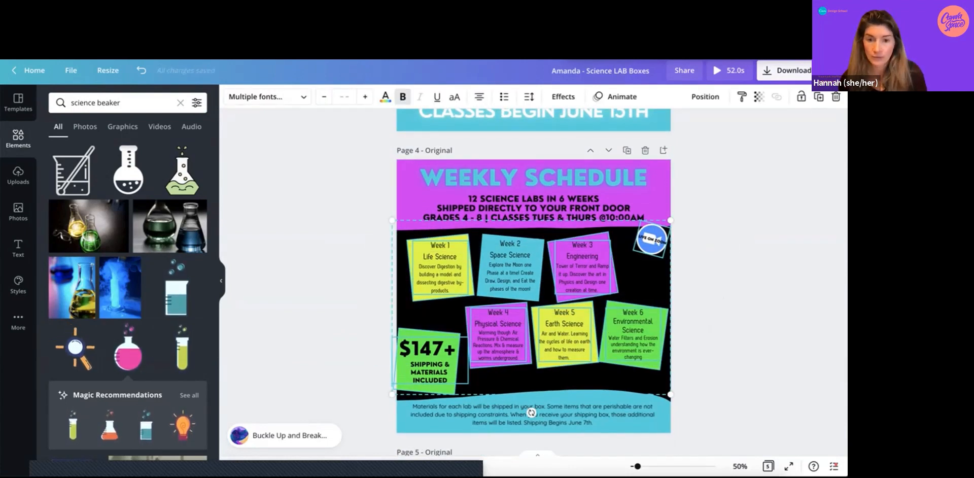
{"action": "scroll", "coordinate": [533, 279], "scroll_direction": "down", "scroll_amount": 2}
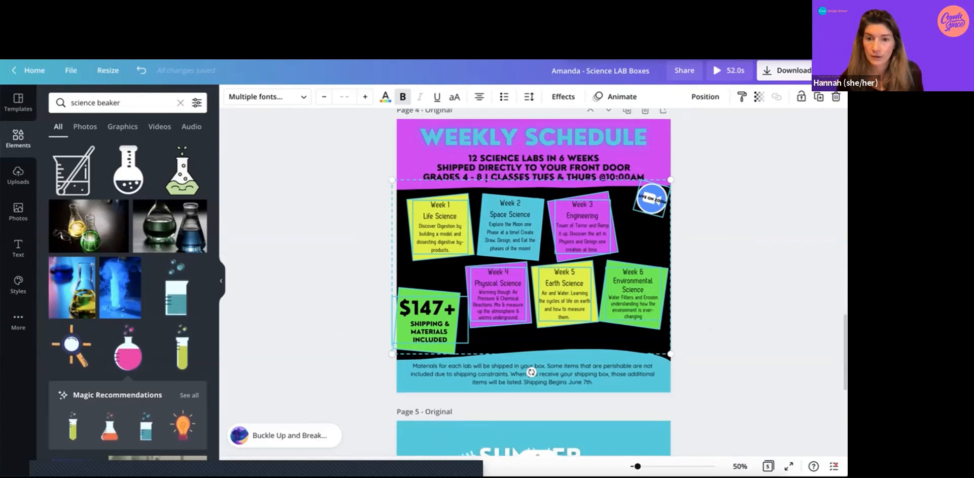
{"action": "left_click_drag", "start_coordinate": [532, 267], "coordinate": [532, 270]}
{"action": "left_click", "coordinate": [736, 284]}
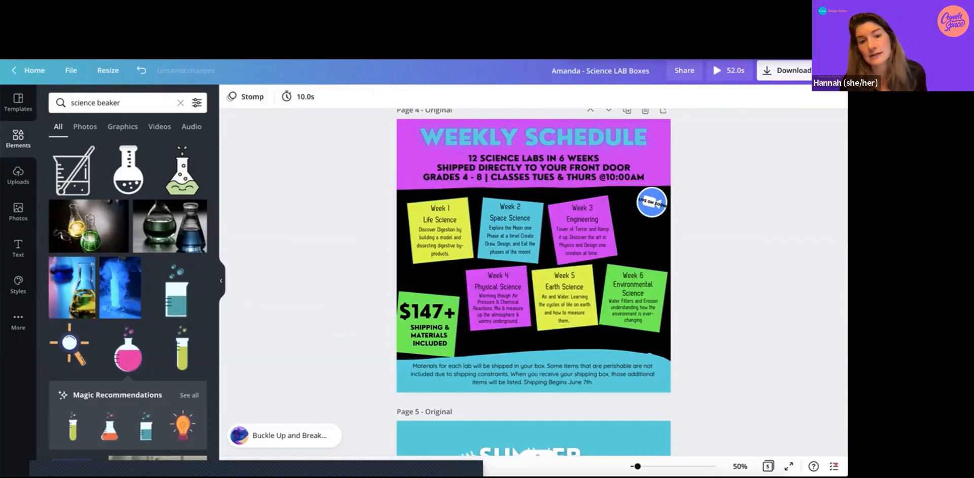
Raise the green $147+ price note together with its text slightly above the blue footer shape.
{"action": "left_click", "coordinate": [430, 328]}
{"action": "left_click", "coordinate": [428, 352], "text": "shift"}
{"action": "left_click_drag", "start_coordinate": [429, 350], "coordinate": [428, 341]}
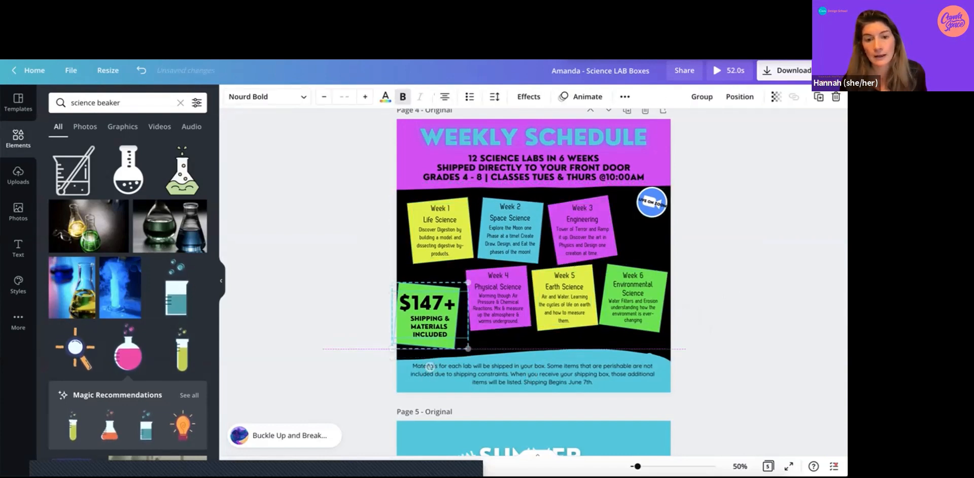
{"action": "left_click", "coordinate": [720, 263]}
Nudge the round Live on Zoom badge slightly up toward the purple header.
{"action": "left_click", "coordinate": [652, 202]}
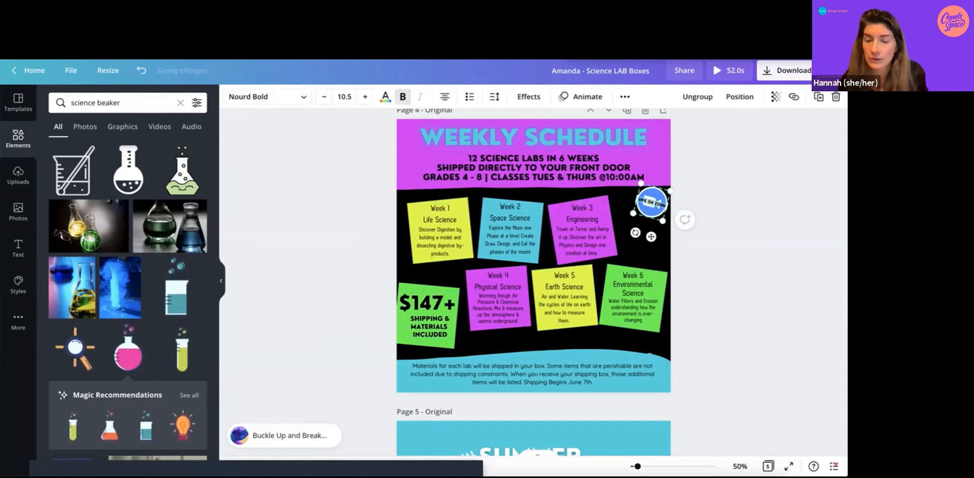
{"action": "left_click_drag", "start_coordinate": [652, 202], "coordinate": [652, 198]}
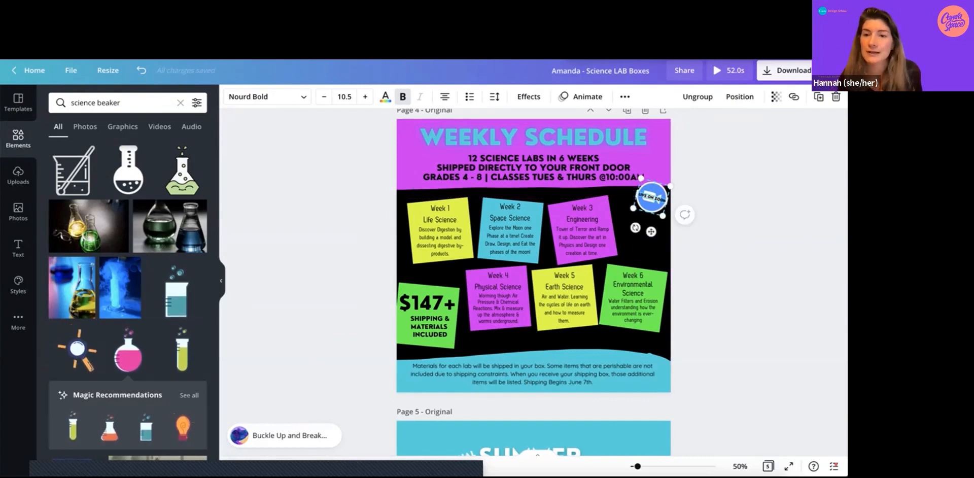
{"action": "left_click", "coordinate": [725, 193]}
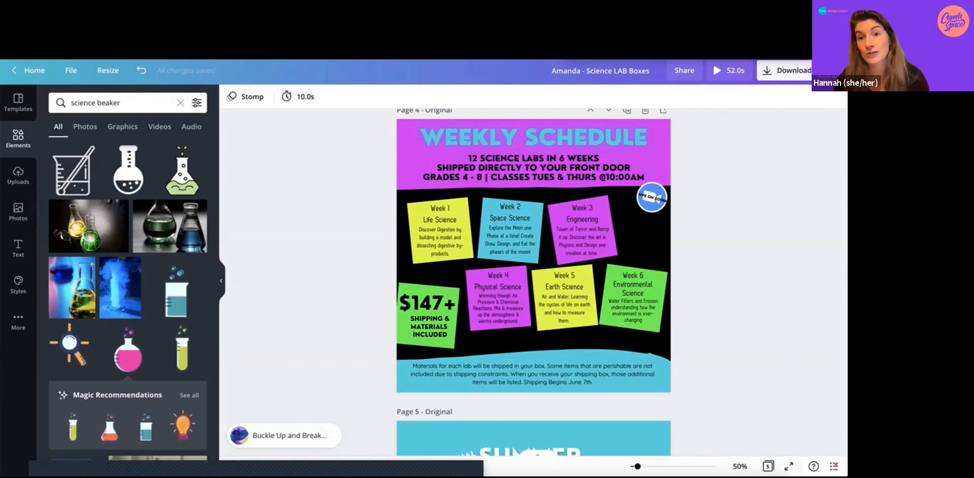
Review the flyer pages, comparing the crowded original on page 1 with the simplified pages 2 to 5.
{"action": "scroll", "coordinate": [533, 282], "scroll_direction": "up", "scroll_amount": 5}
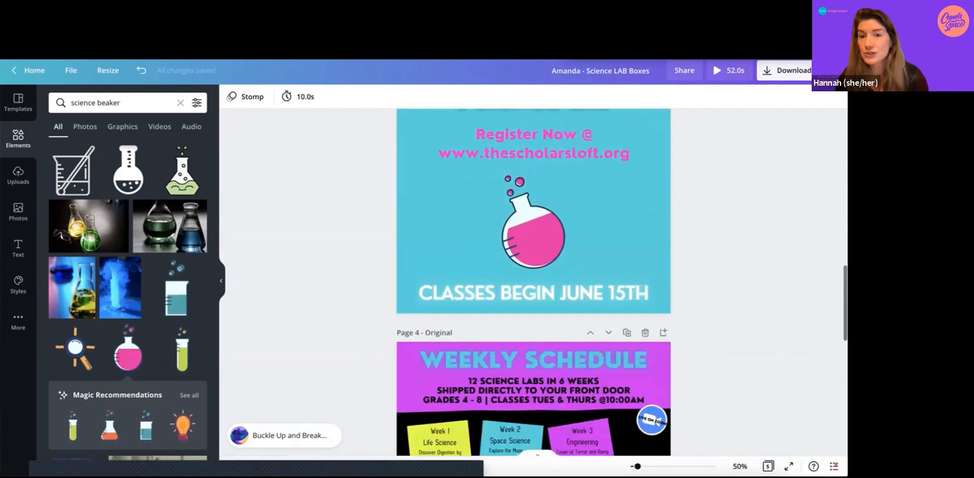
{"action": "scroll", "coordinate": [533, 282], "scroll_direction": "up", "scroll_amount": 10}
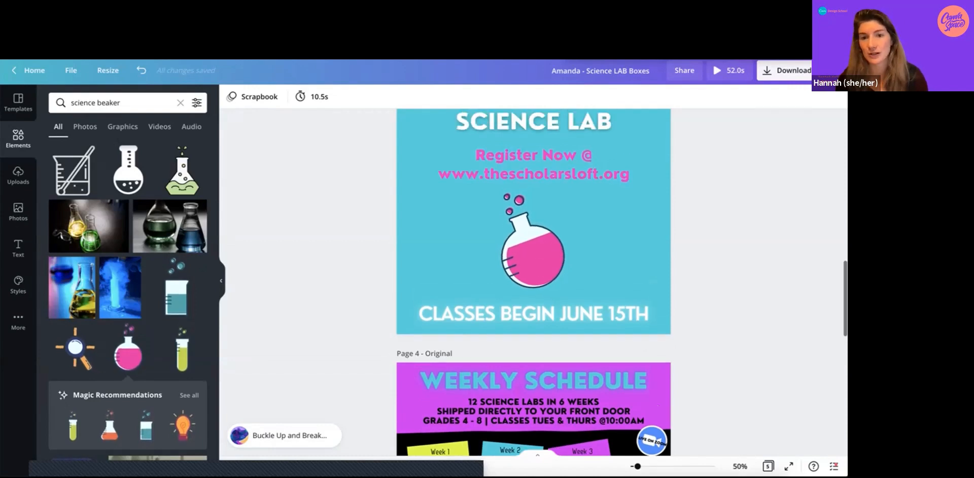
{"action": "scroll", "coordinate": [533, 282], "scroll_direction": "up", "scroll_amount": 1}
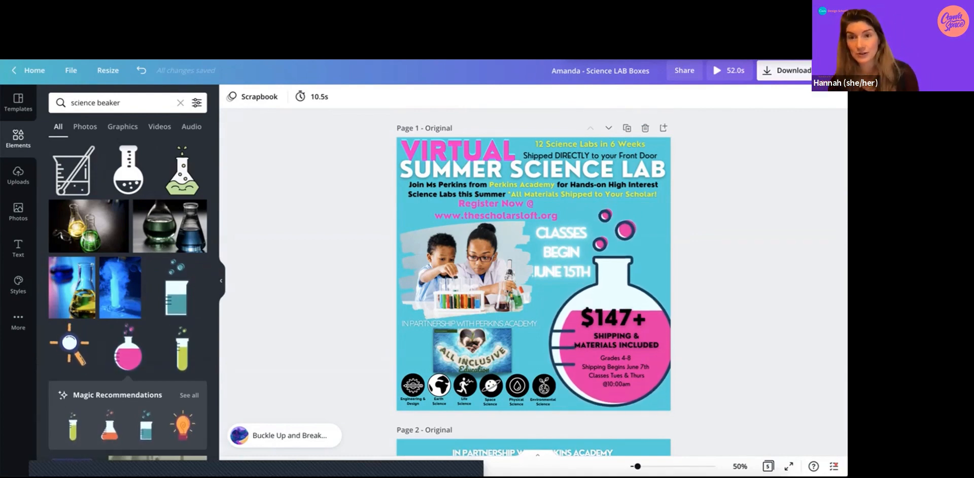
{"action": "scroll", "coordinate": [533, 282], "scroll_direction": "down", "scroll_amount": 10}
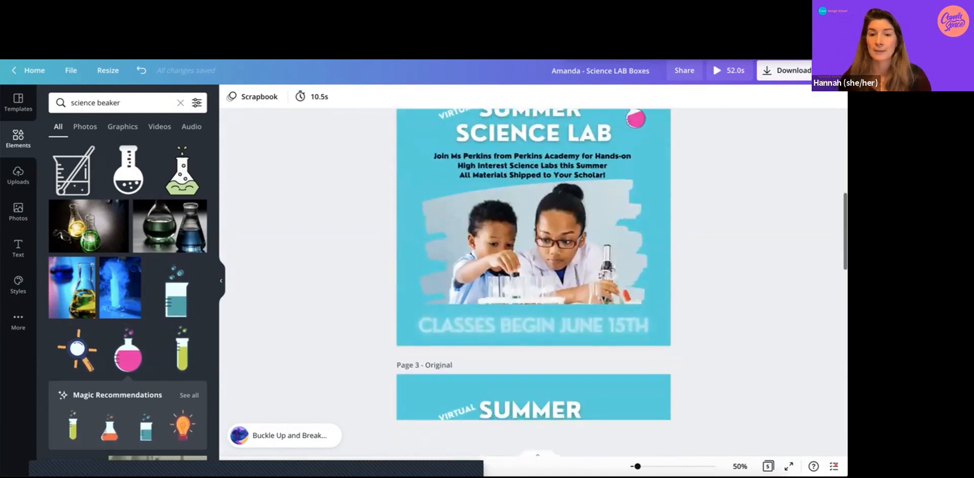
{"action": "left_click", "coordinate": [683, 251]}
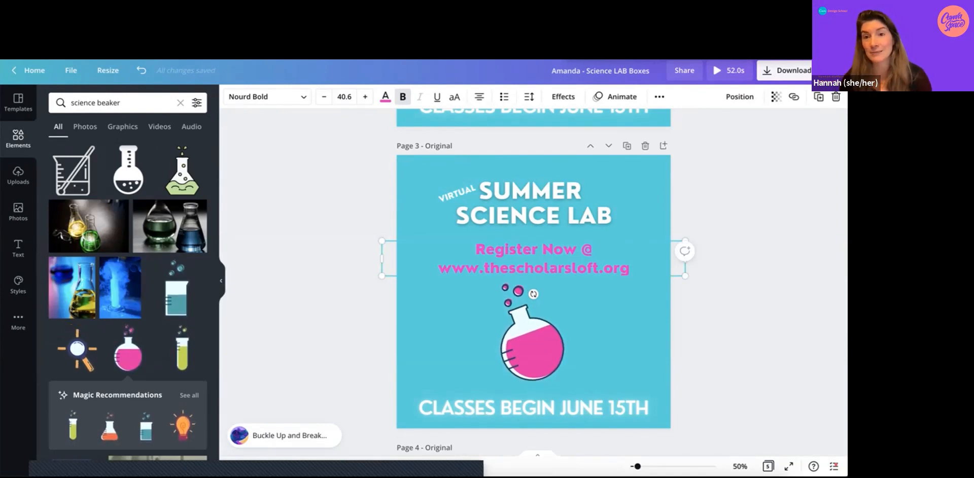
{"action": "scroll", "coordinate": [533, 284], "scroll_direction": "down", "scroll_amount": 5}
{"action": "scroll", "coordinate": [533, 285], "scroll_direction": "down", "scroll_amount": 5}
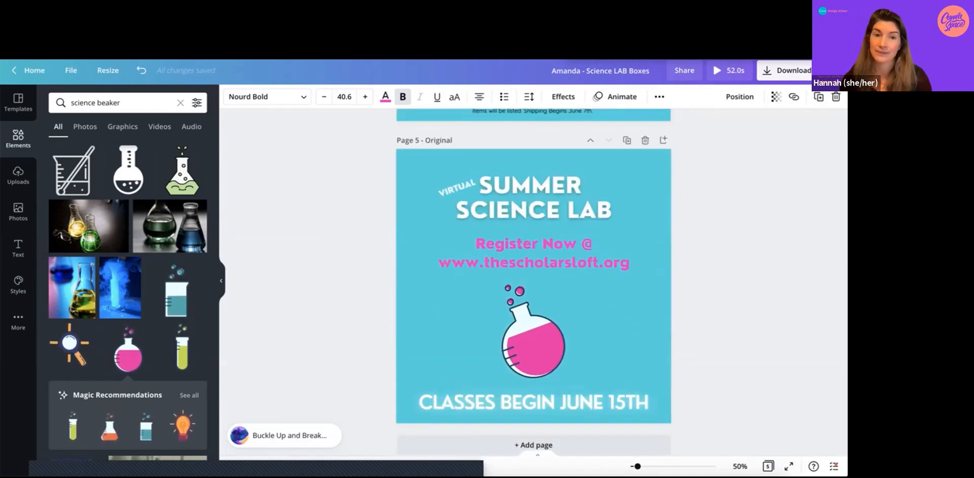
{"action": "scroll", "coordinate": [533, 284], "scroll_direction": "up", "scroll_amount": 8}
{"action": "scroll", "coordinate": [533, 284], "scroll_direction": "up", "scroll_amount": 5}
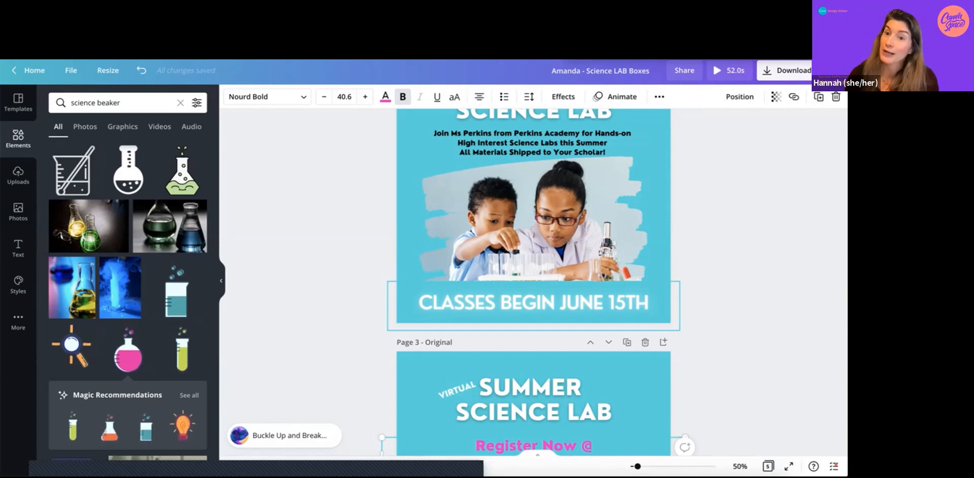
{"action": "scroll", "coordinate": [533, 285], "scroll_direction": "up", "scroll_amount": 5}
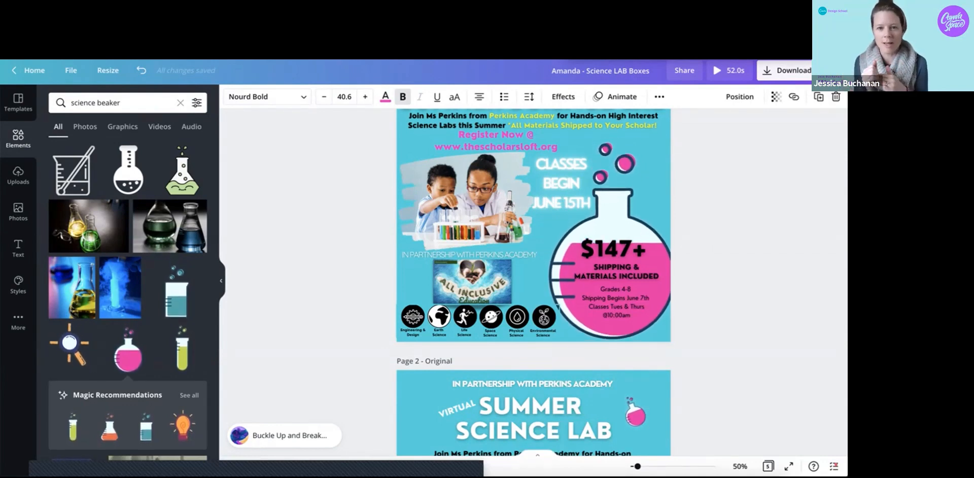
{"action": "scroll", "coordinate": [533, 282], "scroll_direction": "down", "scroll_amount": 5}
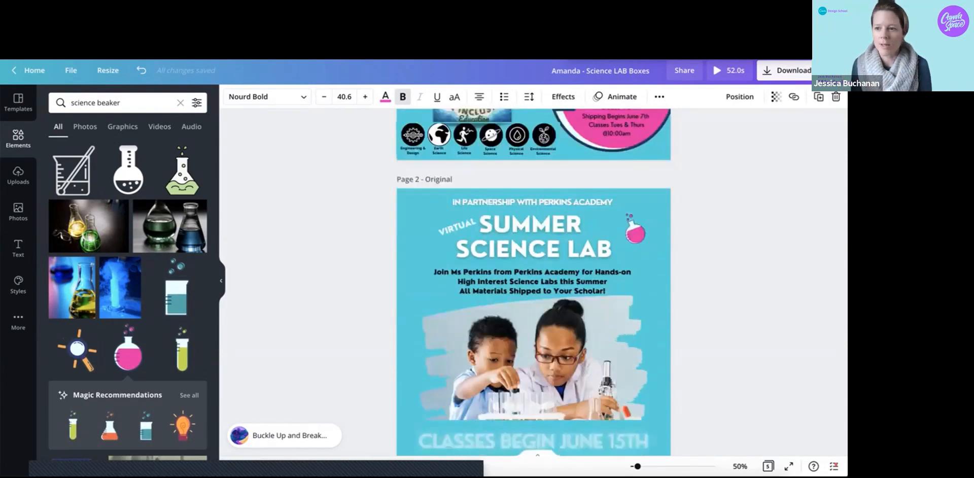
{"action": "scroll", "coordinate": [533, 282], "scroll_direction": "down", "scroll_amount": 3}
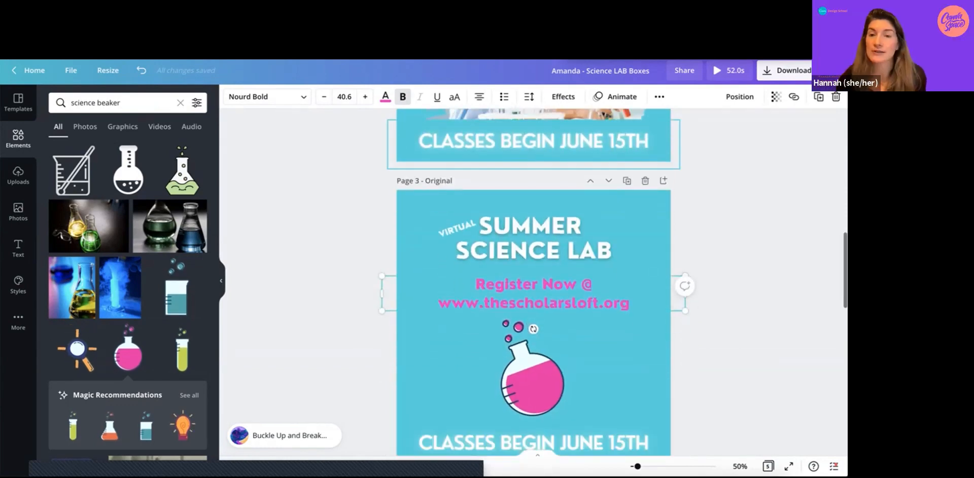
Ungroup the "Classes Begin June 15th" banner at the foot of page 2.
{"action": "left_click", "coordinate": [533, 141]}
{"action": "scroll", "coordinate": [533, 141], "scroll_direction": "up", "scroll_amount": 1}
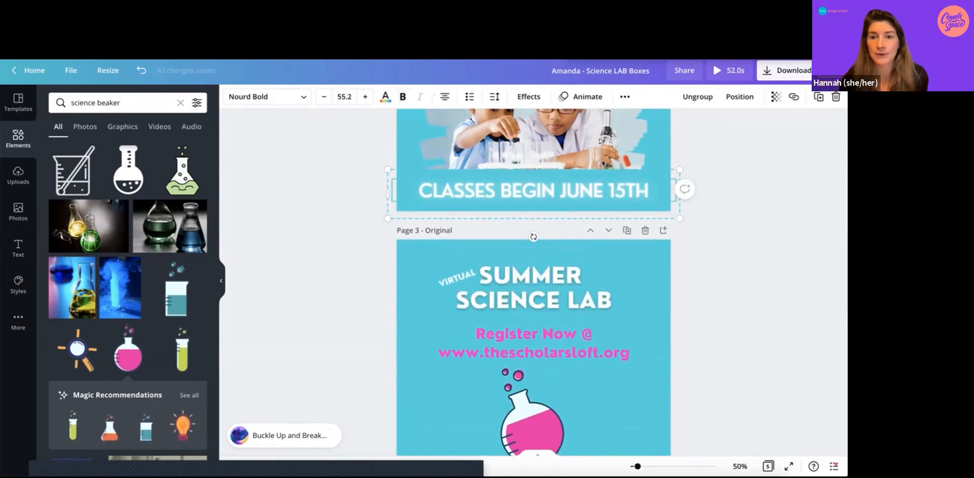
{"action": "left_click", "coordinate": [697, 97]}
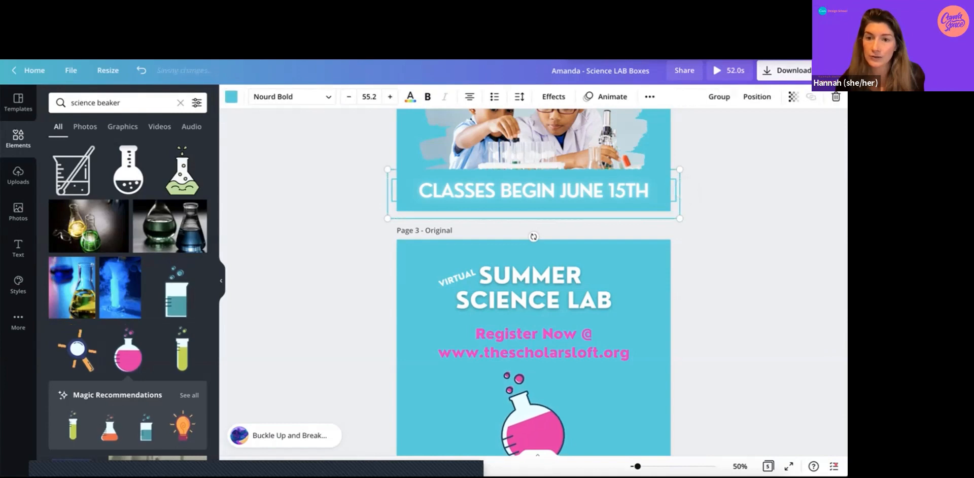
Delete the solid front copy of the "Classes Begin June 15th" text on page 2.
{"action": "left_click", "coordinate": [731, 167]}
{"action": "left_click", "coordinate": [583, 190]}
{"action": "key", "text": "Delete"}
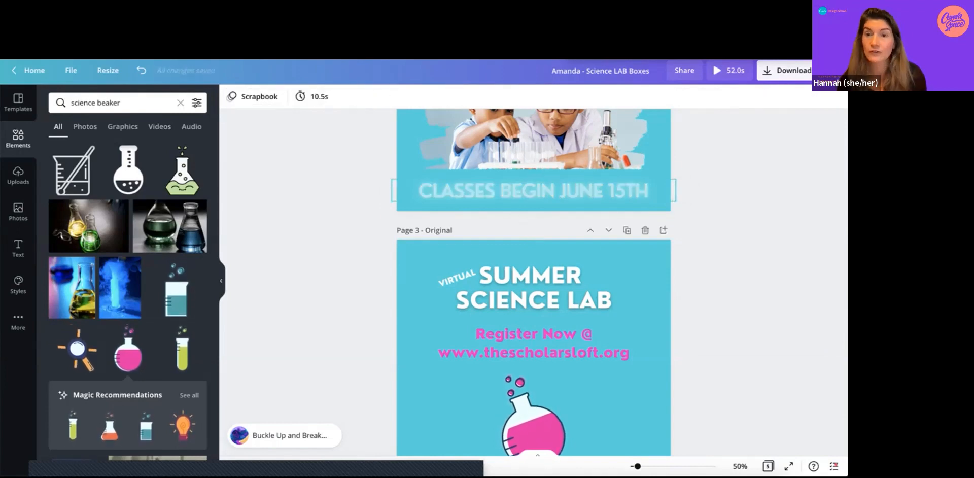
Set the Neon effect intensity of the remaining "Classes Begin June 15th" text to 1.
{"action": "left_click", "coordinate": [532, 191]}
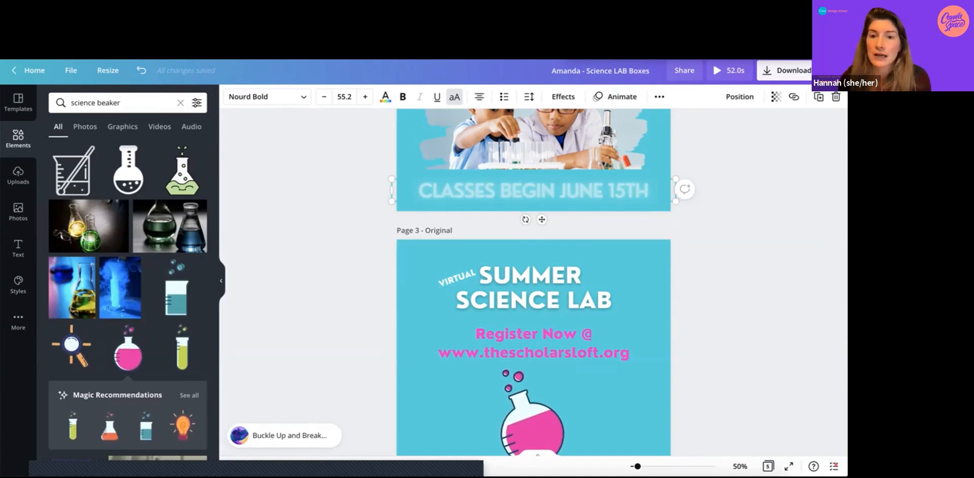
{"action": "left_click", "coordinate": [563, 97]}
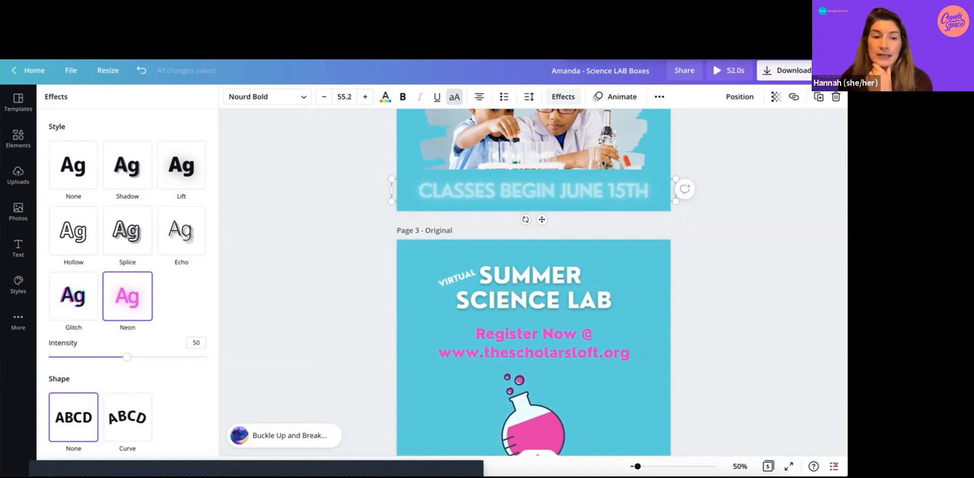
{"action": "left_click_drag", "start_coordinate": [127, 357], "coordinate": [49, 356]}
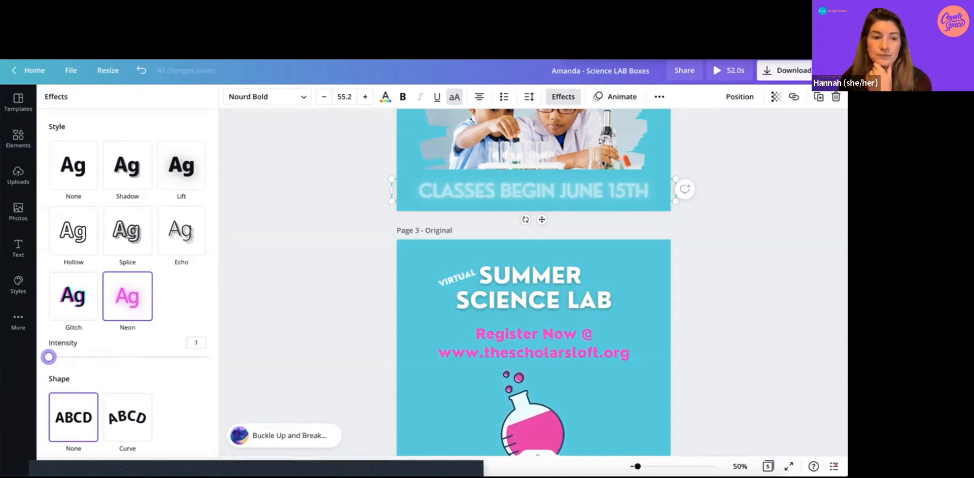
{"action": "left_click", "coordinate": [18, 137]}
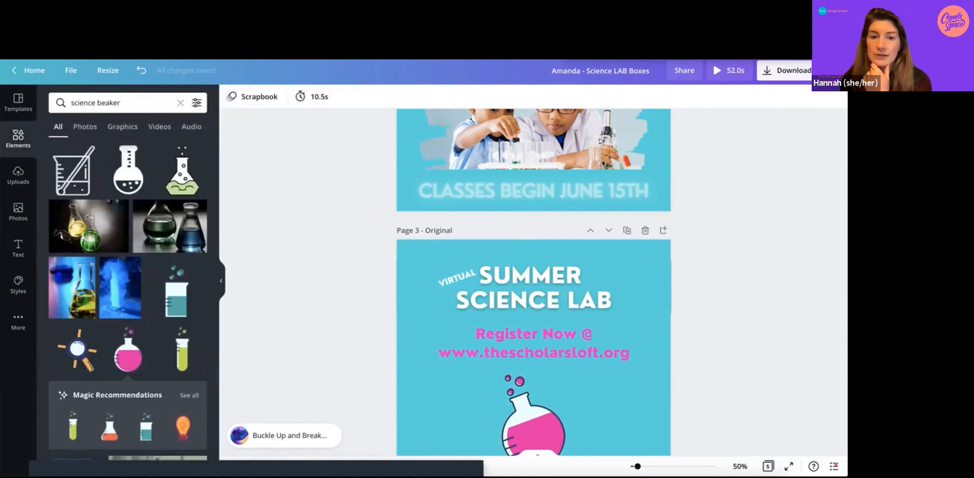
Raise the "Classes Begin June 15th" text's transparency value to 100 and set its Neon intensity to 50.
{"action": "left_click", "coordinate": [775, 96]}
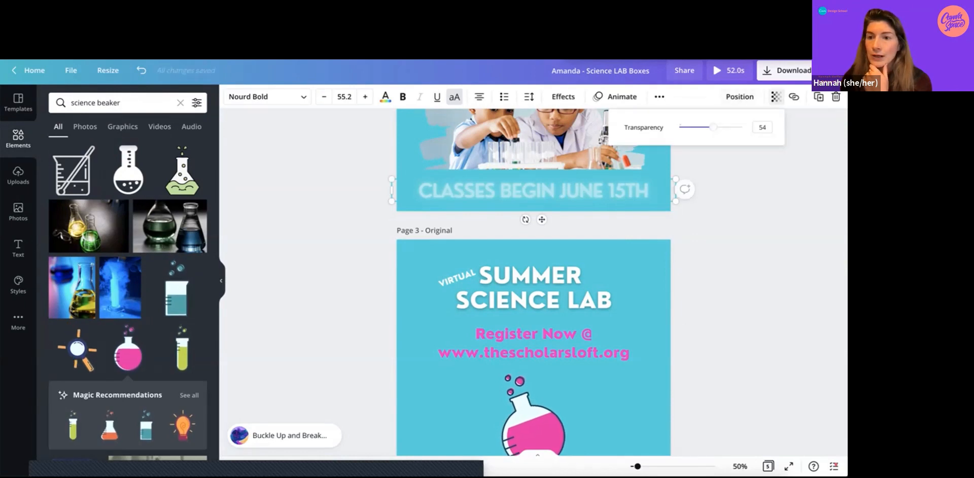
{"action": "left_click", "coordinate": [775, 96]}
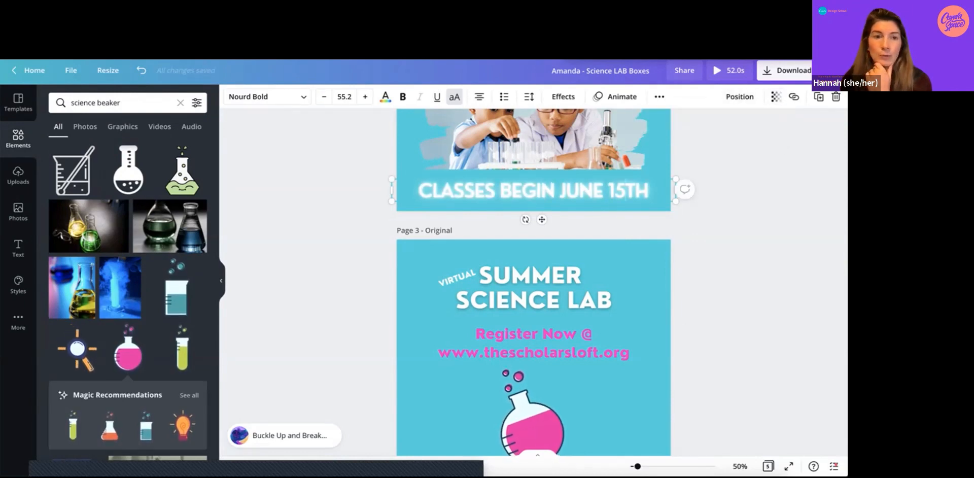
{"action": "left_click", "coordinate": [563, 97]}
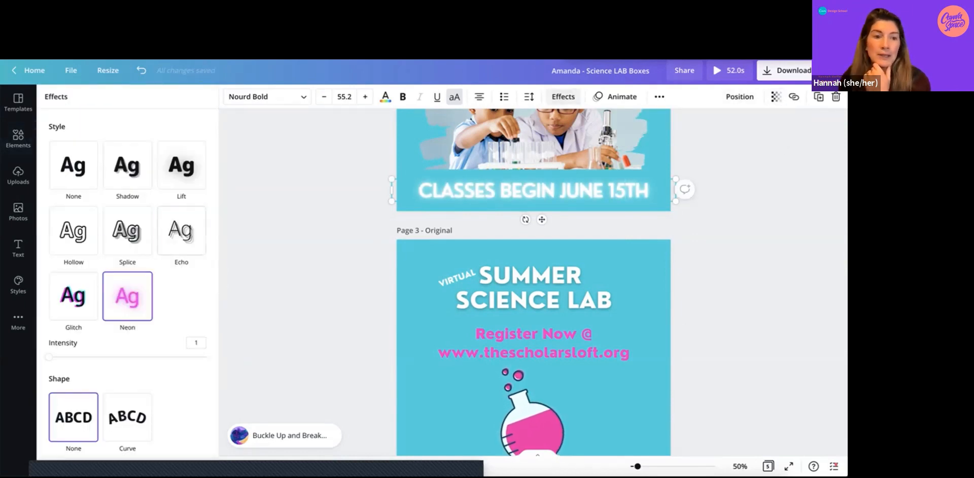
{"action": "left_click_drag", "start_coordinate": [48, 357], "coordinate": [150, 356]}
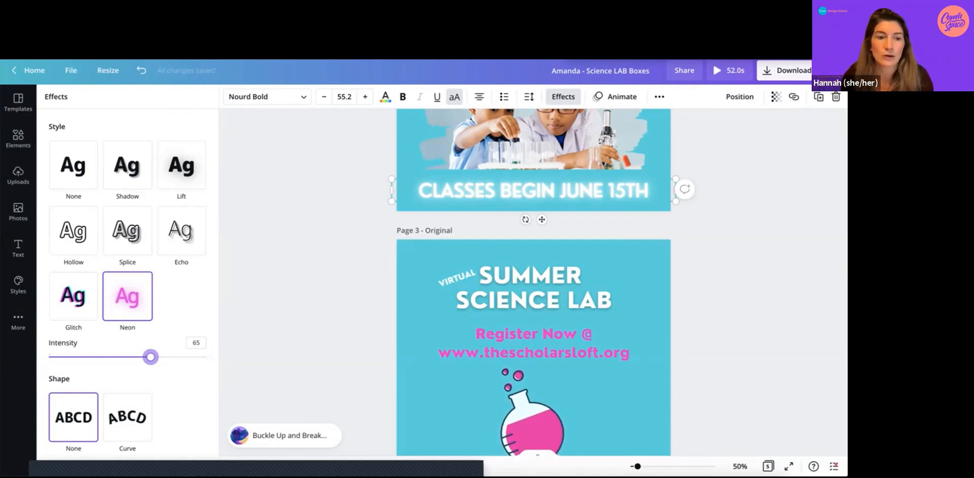
{"action": "left_click_drag", "start_coordinate": [150, 357], "coordinate": [125, 357]}
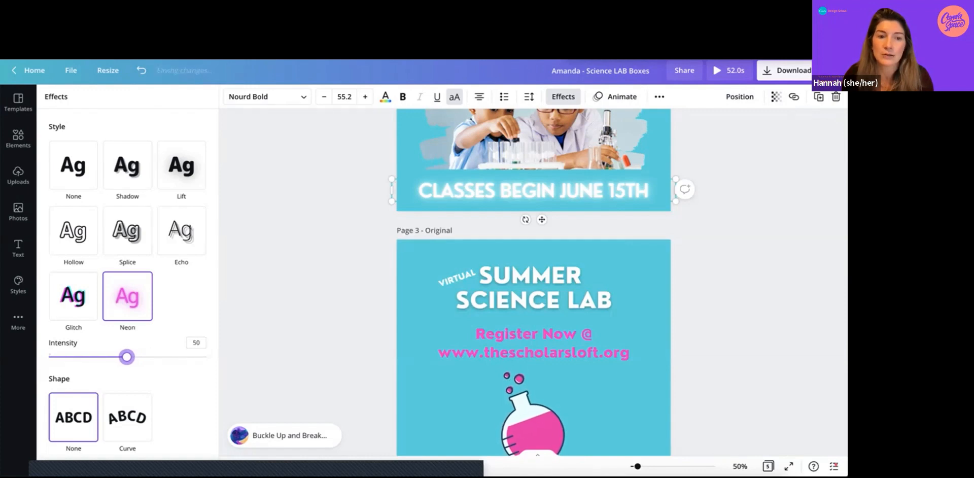
{"action": "left_click", "coordinate": [563, 97]}
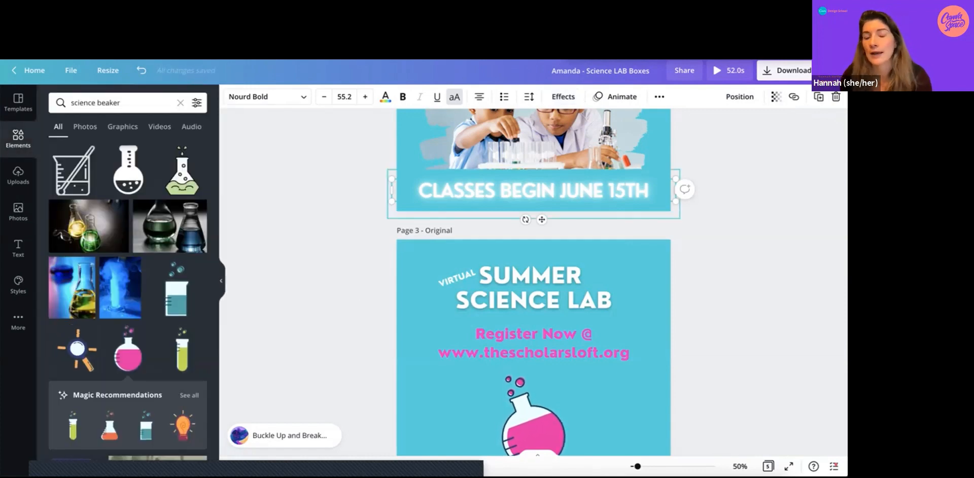
Set the transparency of the glowing "Classes Begin June 15th" text on page 2 to 50.
{"action": "left_click", "coordinate": [721, 236]}
{"action": "left_click", "coordinate": [534, 191]}
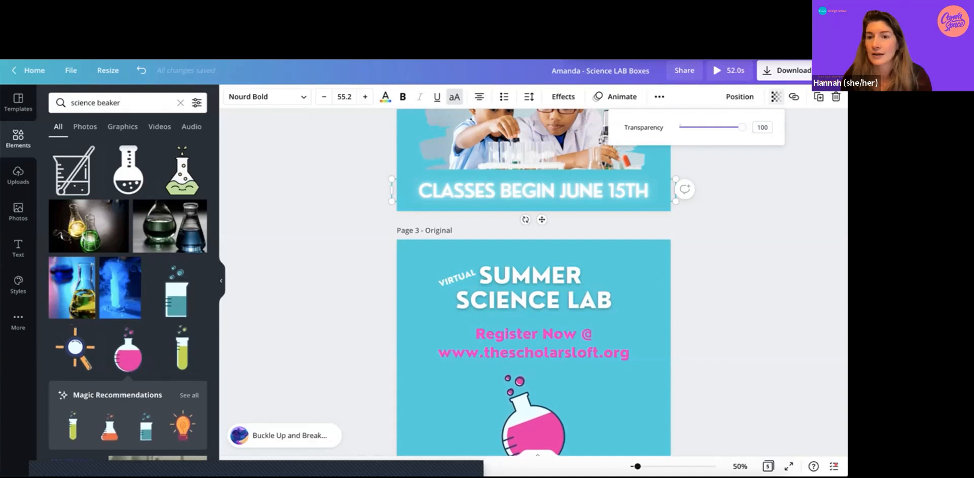
{"action": "left_click_drag", "start_coordinate": [742, 127], "coordinate": [710, 127]}
{"action": "left_click", "coordinate": [776, 96]}
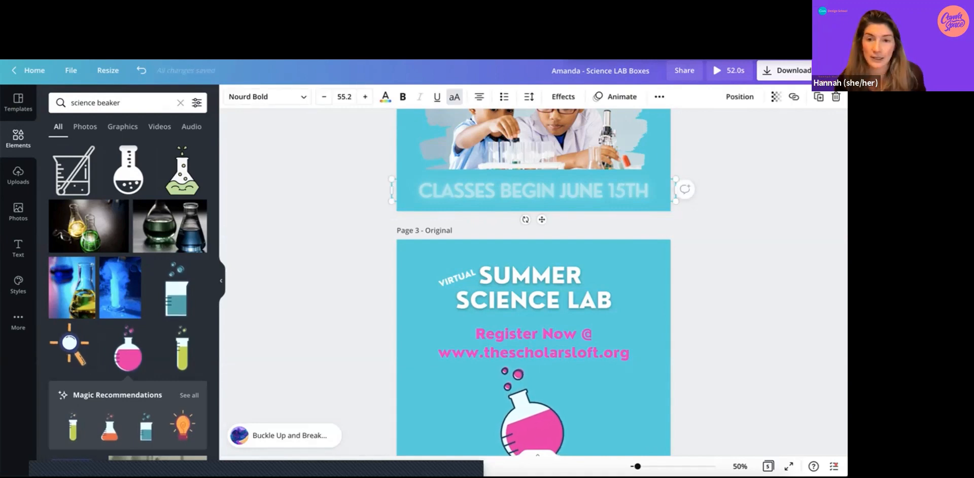
Duplicate the faded neon "Classes Begin June 15th" text and align the copy exactly over the original.
{"action": "left_click", "coordinate": [751, 203]}
{"action": "left_click", "coordinate": [534, 190]}
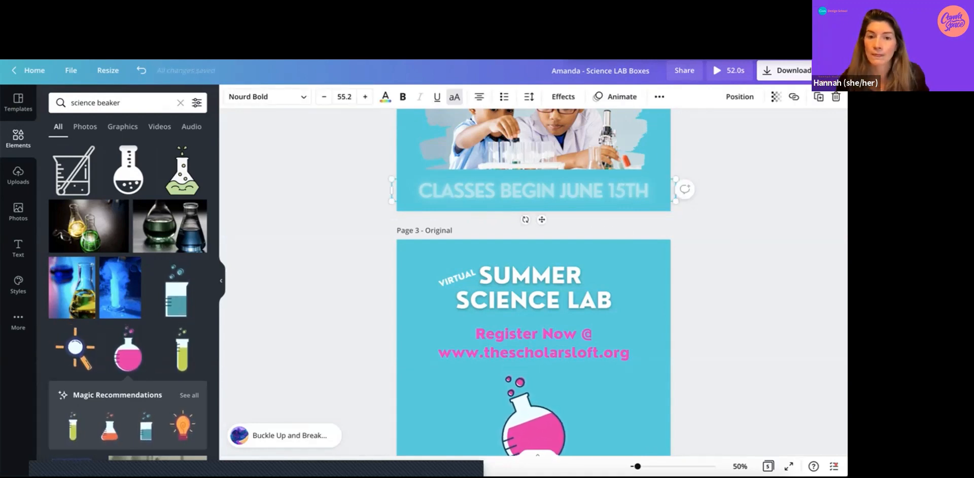
{"action": "left_click_drag", "start_coordinate": [539, 220], "coordinate": [540, 229]}
{"action": "key", "text": "ctrl+z"}
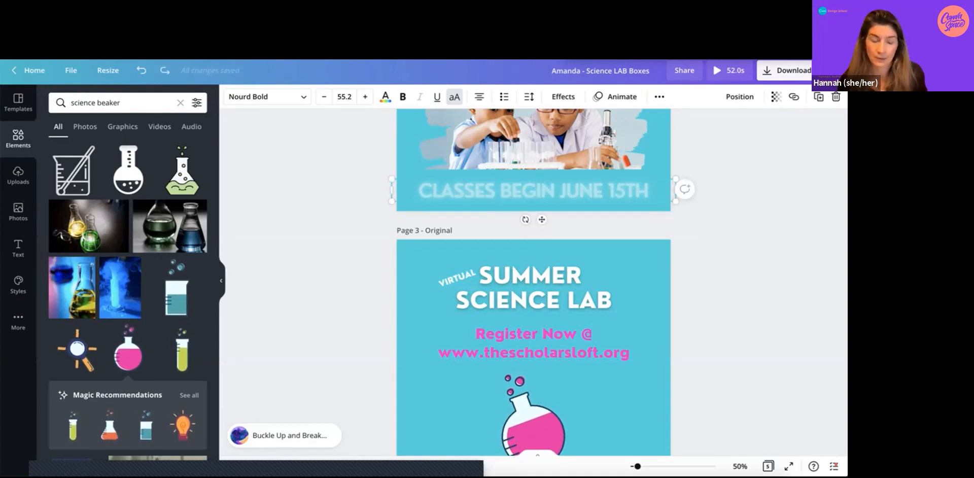
{"action": "key", "text": "ctrl+y"}
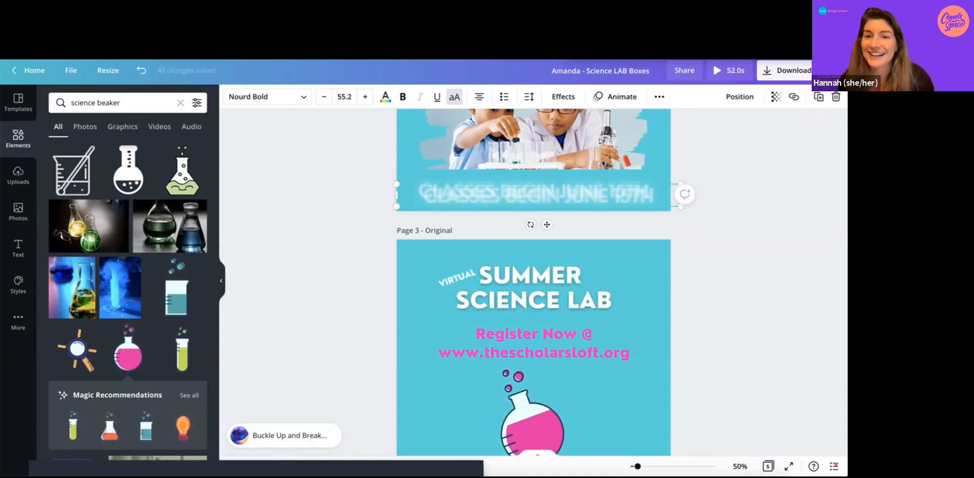
{"action": "mouse_move", "coordinate": [539, 196]}
{"action": "left_mouse_down"}
{"action": "mouse_move", "coordinate": [522, 190]}
{"action": "mouse_move", "coordinate": [534, 191]}
{"action": "left_mouse_up"}
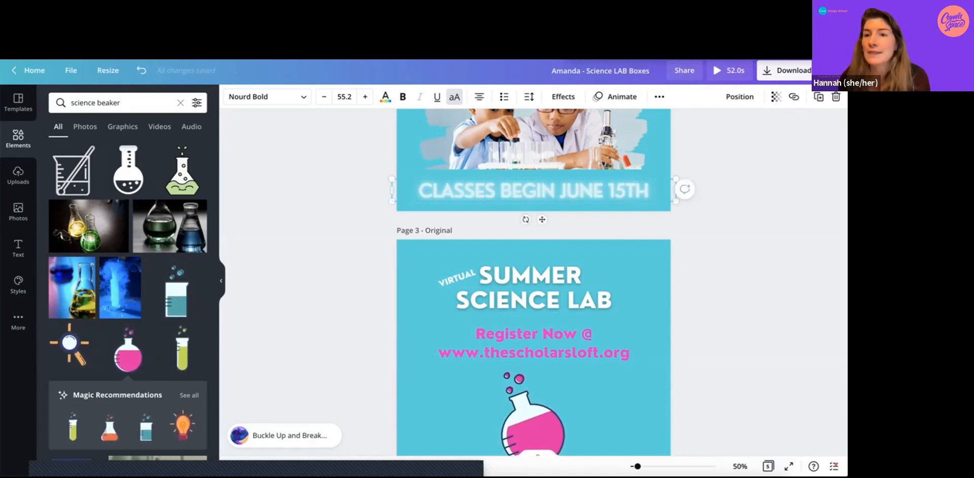
Set the front "Classes Begin June 15th" copy's transparency value to 100 and change its text effect from Neon to None.
{"action": "left_click", "coordinate": [776, 97]}
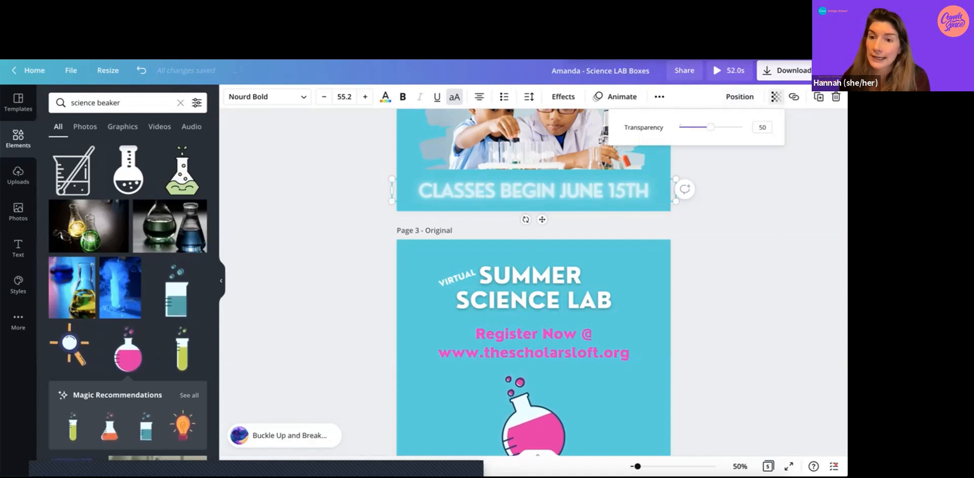
{"action": "left_click_drag", "start_coordinate": [711, 127], "coordinate": [742, 127]}
{"action": "key", "text": "Escape"}
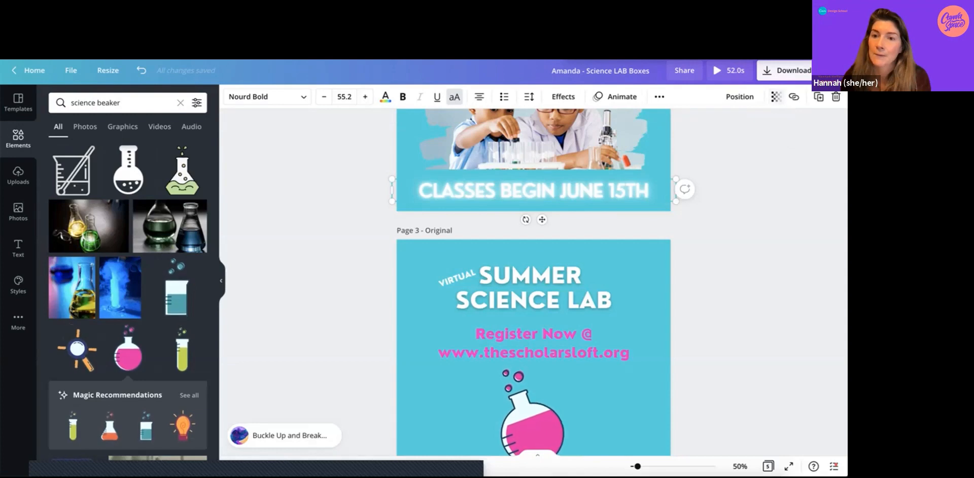
{"action": "left_click", "coordinate": [564, 96]}
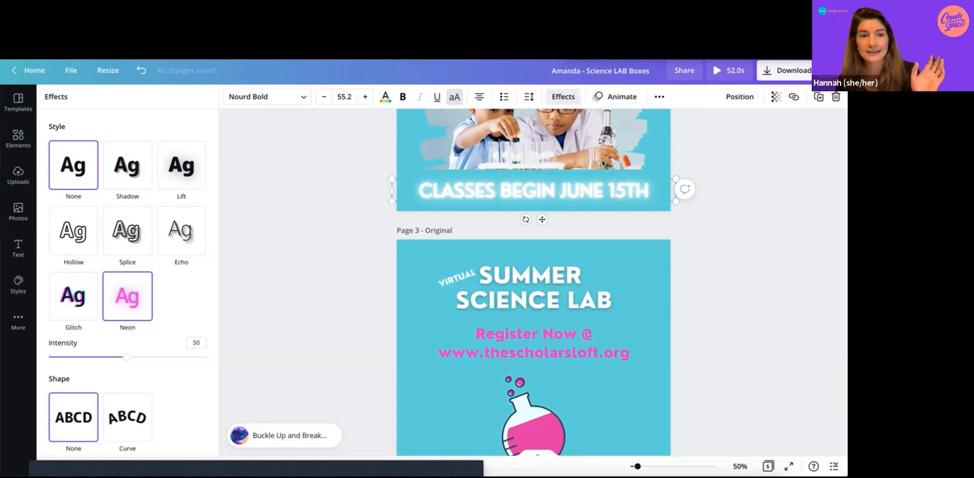
{"action": "left_click", "coordinate": [18, 138]}
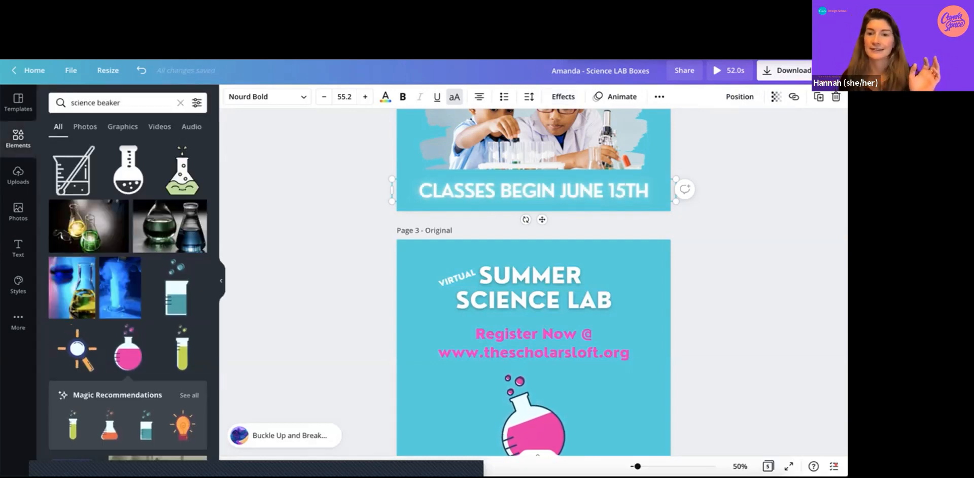
{"action": "key", "text": "Escape"}
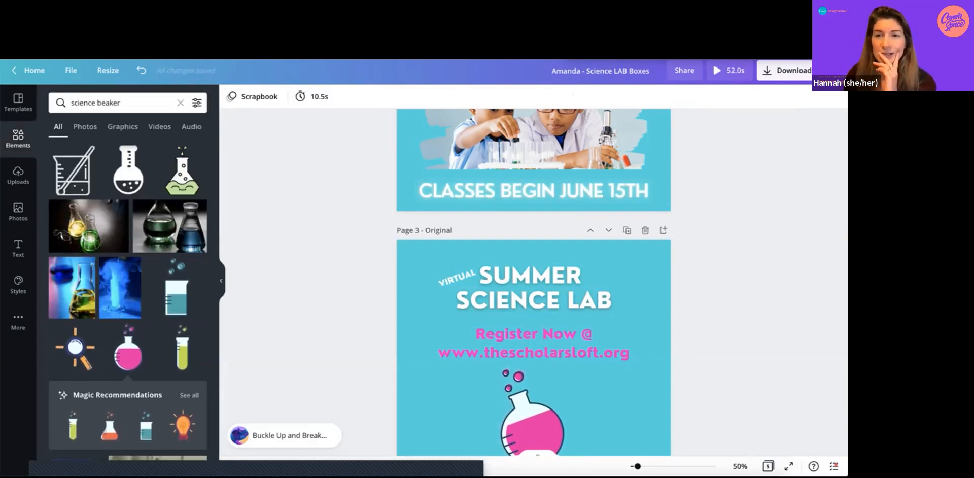
{"action": "left_click_drag", "start_coordinate": [706, 181], "coordinate": [636, 191]}
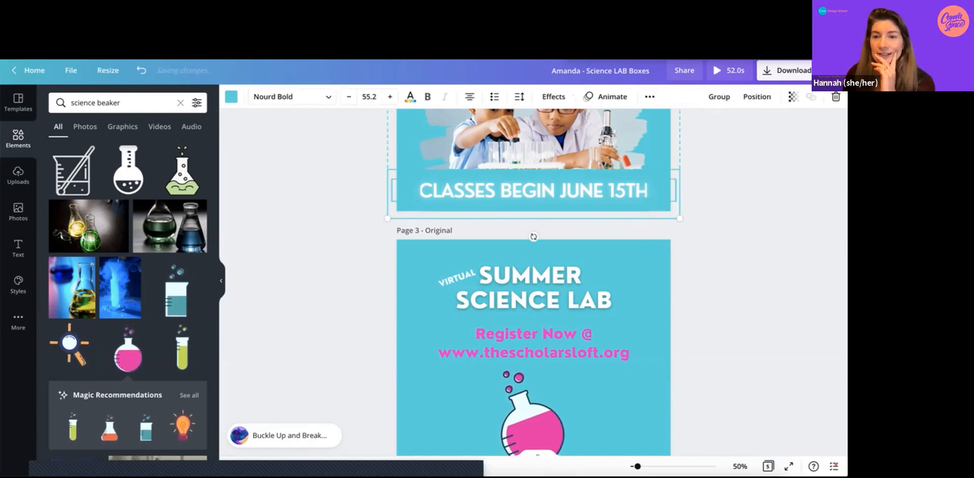
{"action": "key", "text": "Escape"}
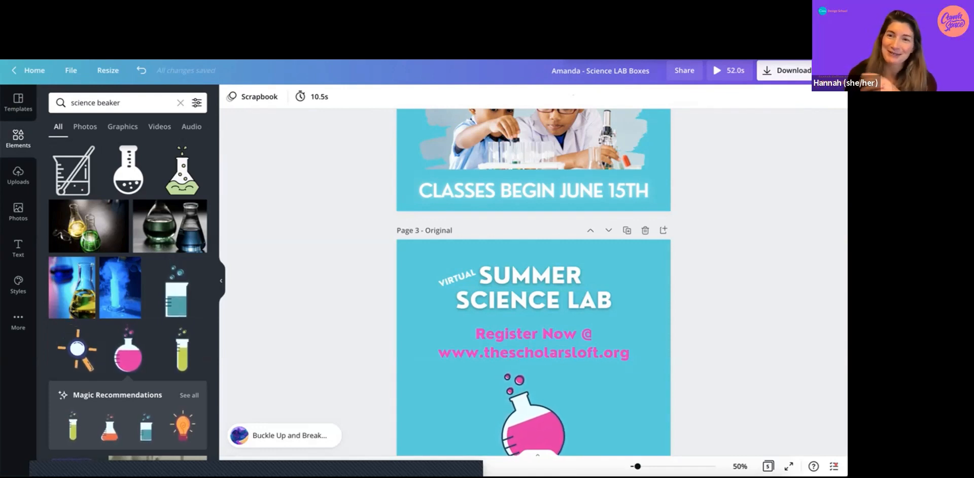
Lock the "Summer Science Lab" title on page 2, trying both the position-only and the full lock.
{"action": "scroll", "coordinate": [533, 282], "scroll_direction": "up", "scroll_amount": 10}
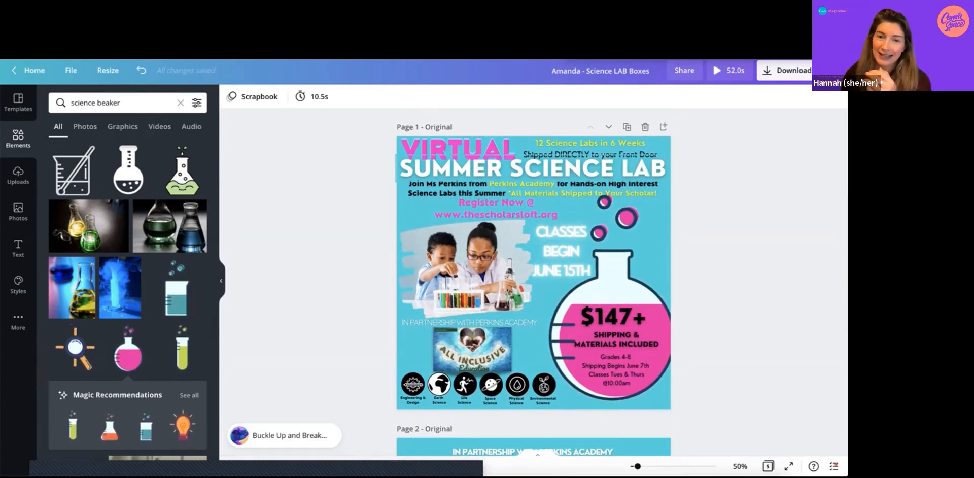
{"action": "left_click", "coordinate": [458, 149]}
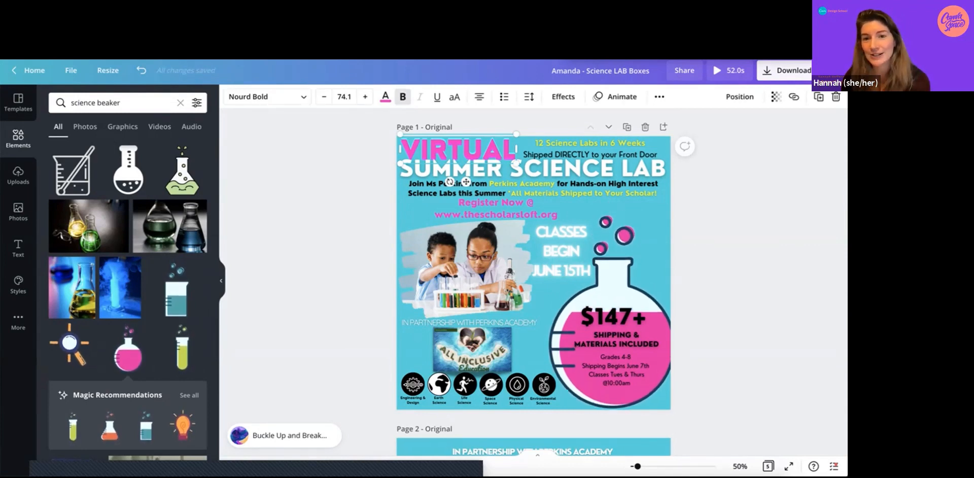
{"action": "scroll", "coordinate": [532, 279], "scroll_direction": "down", "scroll_amount": 2}
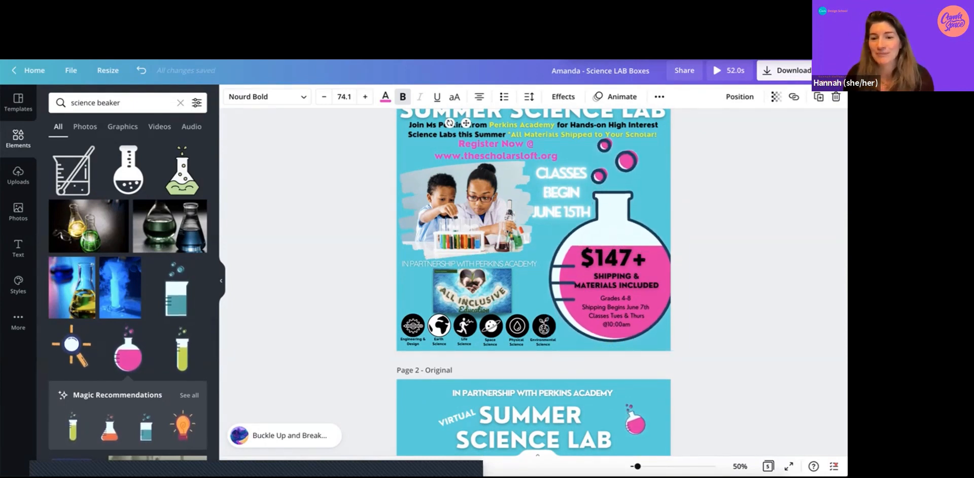
{"action": "scroll", "coordinate": [533, 279], "scroll_direction": "down", "scroll_amount": 5}
{"action": "left_click", "coordinate": [534, 193]}
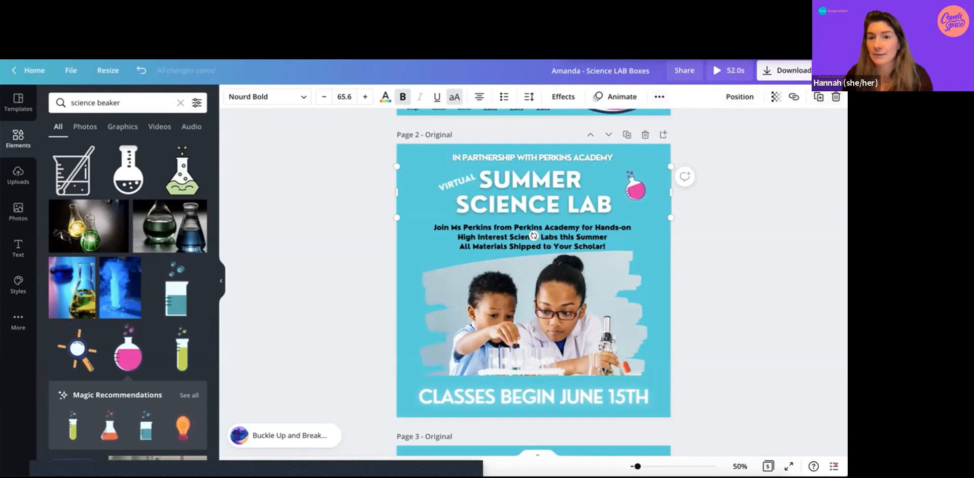
{"action": "left_click", "coordinate": [660, 97]}
{"action": "left_click", "coordinate": [655, 121]}
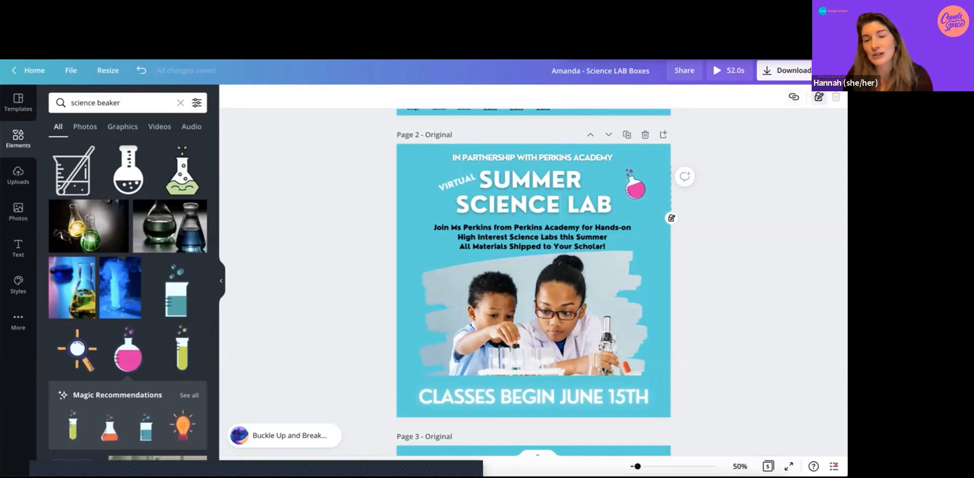
{"action": "left_click", "coordinate": [819, 97]}
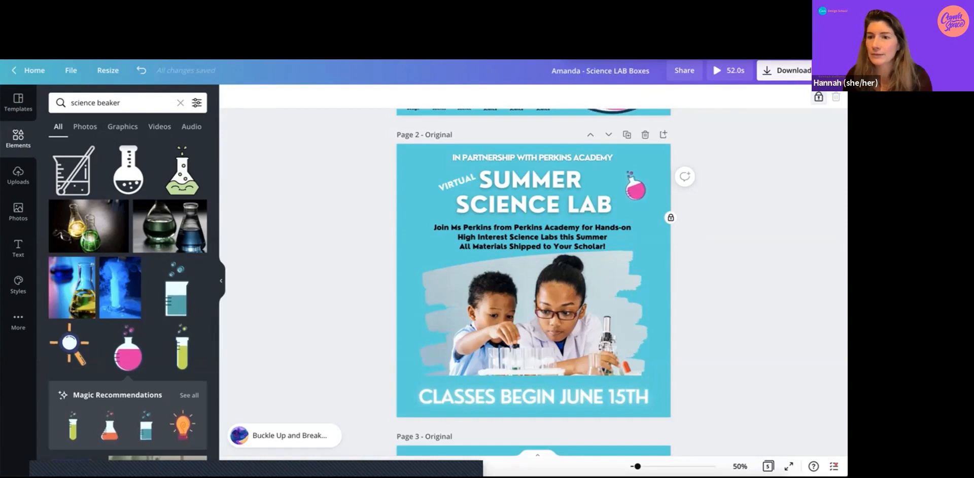
Duplicate the unlocked "Summer Science Lab" title on page 2 and delete the offset copy.
{"action": "left_click", "coordinate": [533, 193]}
{"action": "left_click_drag", "start_coordinate": [534, 236], "coordinate": [539, 240]}
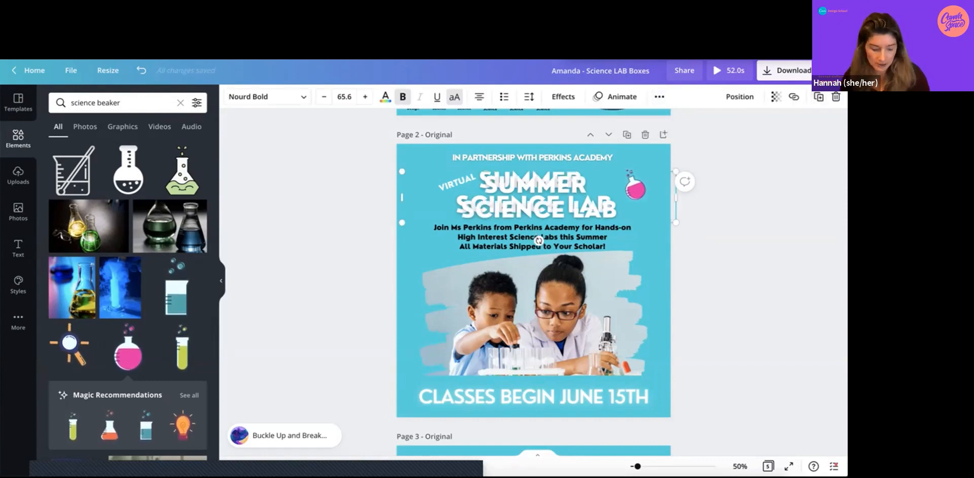
{"action": "key", "text": "Delete"}
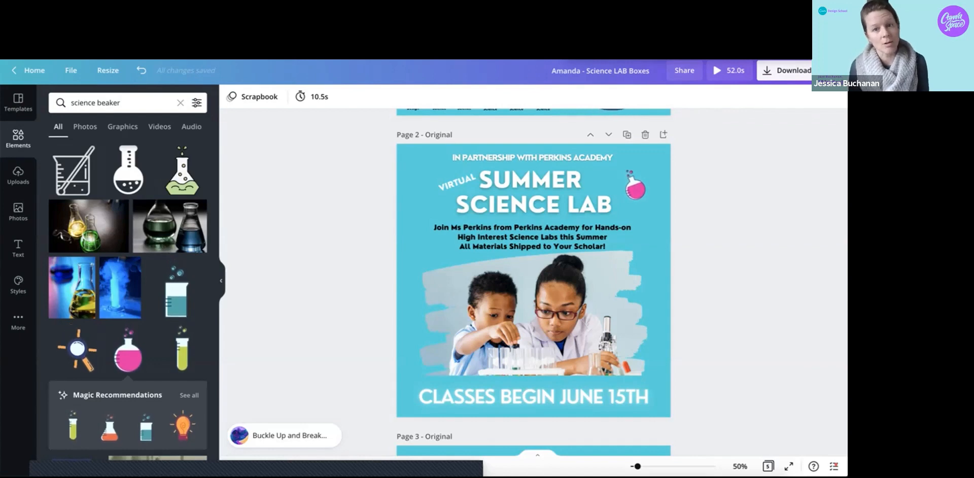
Delete the crowded original flyer page at the start of the design.
{"action": "key", "text": "Delete"}
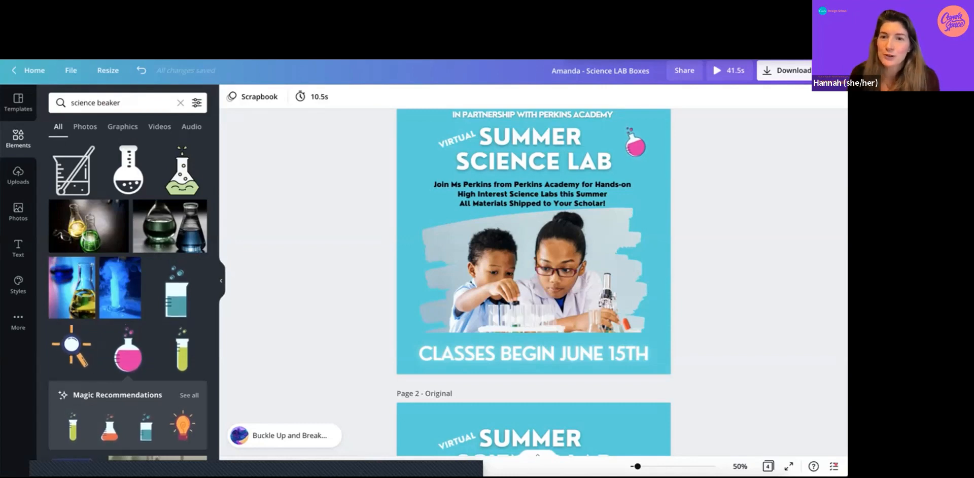
{"action": "scroll", "coordinate": [533, 284], "scroll_direction": "down", "scroll_amount": 1}
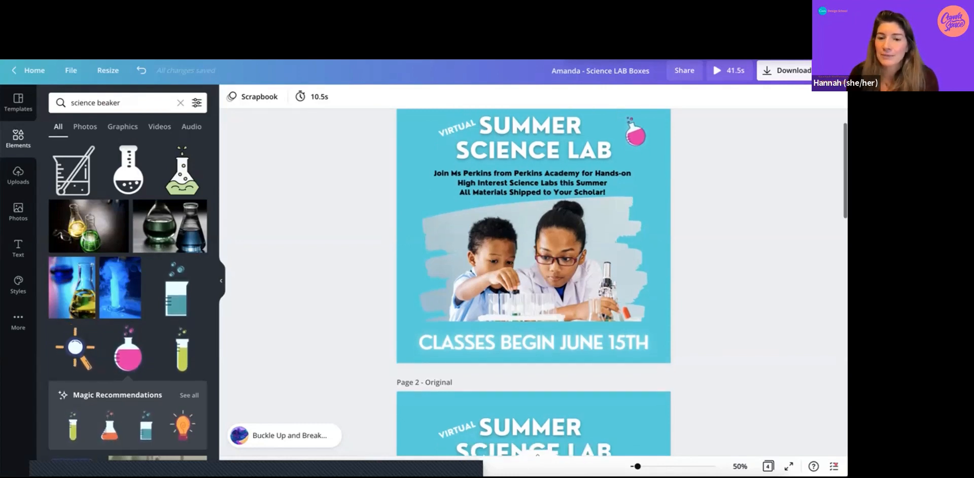